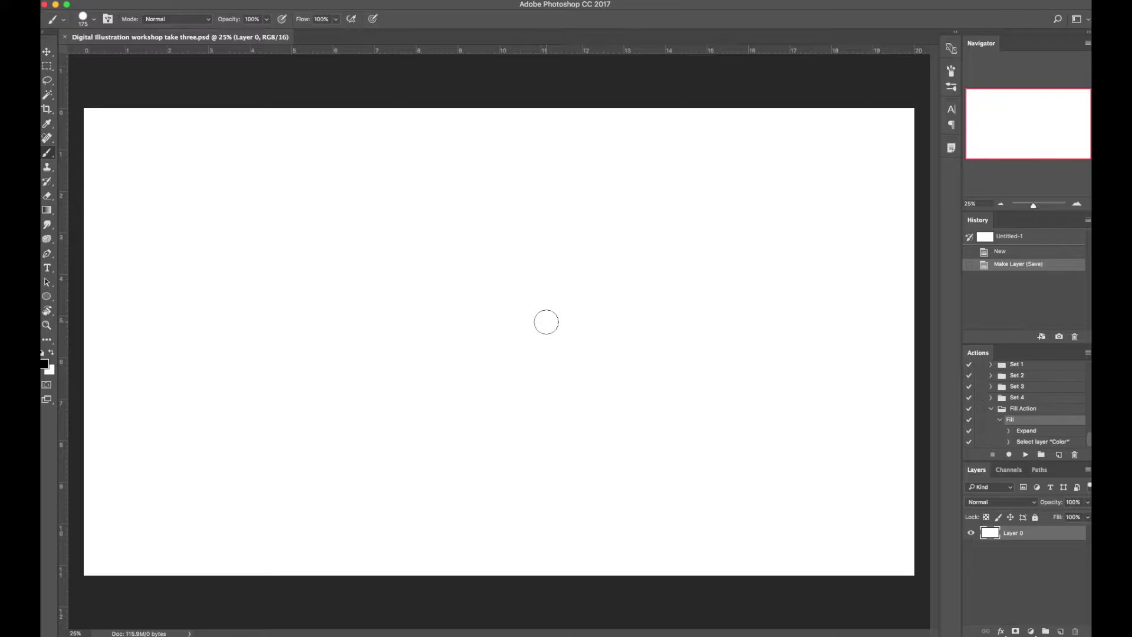
Shrink the brush and set the foreground colour to blue #537bff
key(bracketleft)
key(bracketleft)
key(bracketleft)
key(bracketleft)
key(bracketleft)
key(bracketleft)
key(bracketleft)
key(bracketleft)
key(bracketleft)
key(bracketleft)
key(bracketleft)
key(bracketleft)
click(45, 363)
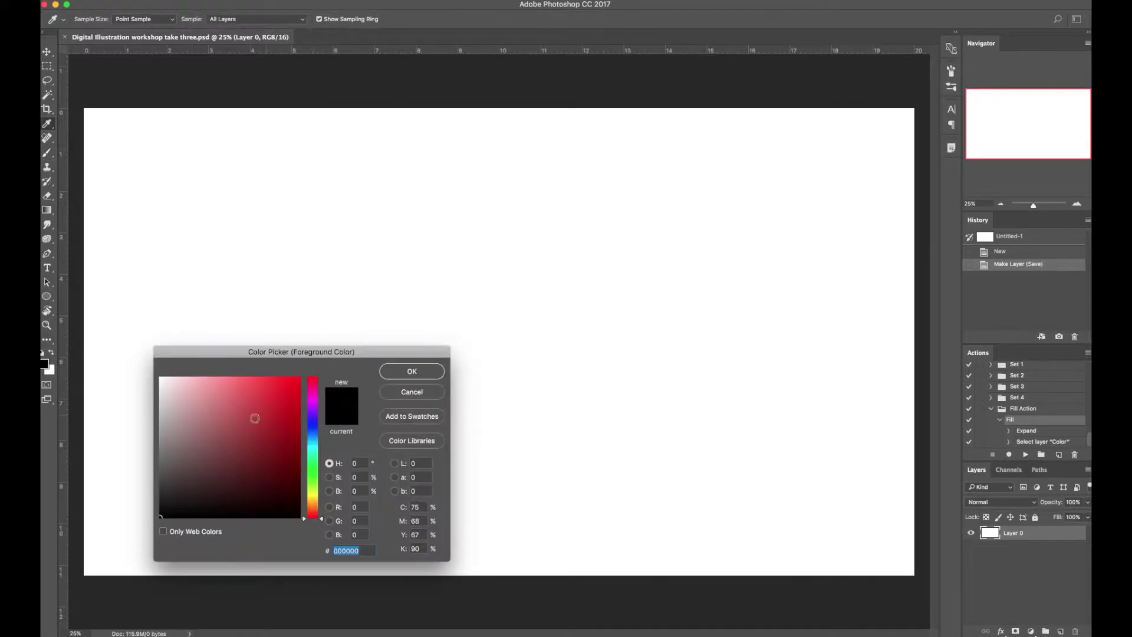
click(317, 411)
click(317, 407)
click(254, 377)
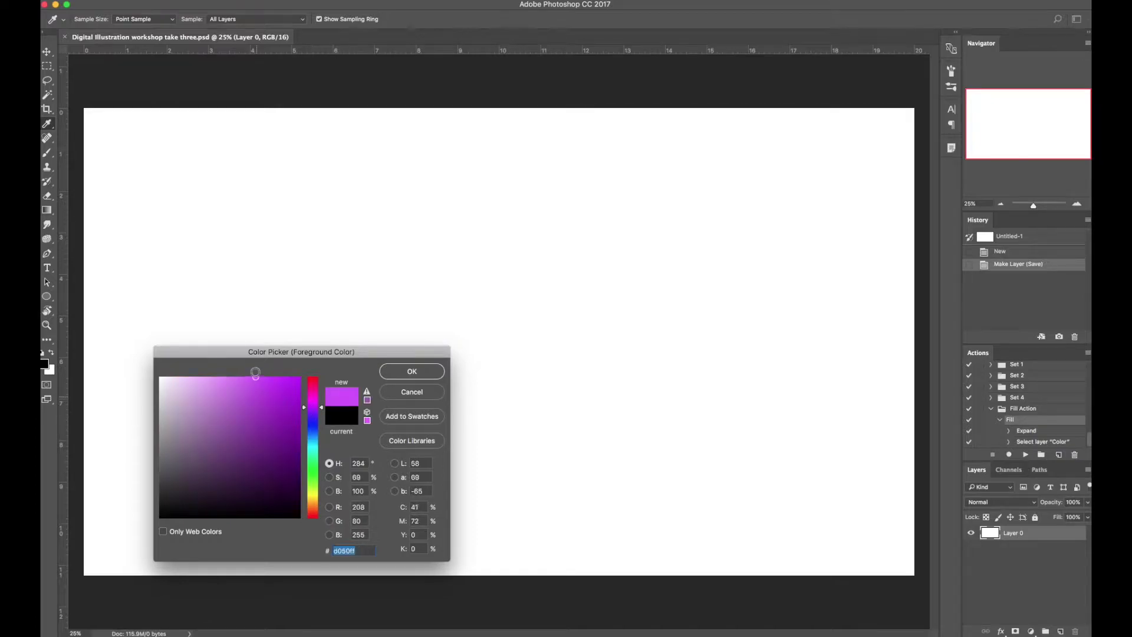
click(310, 427)
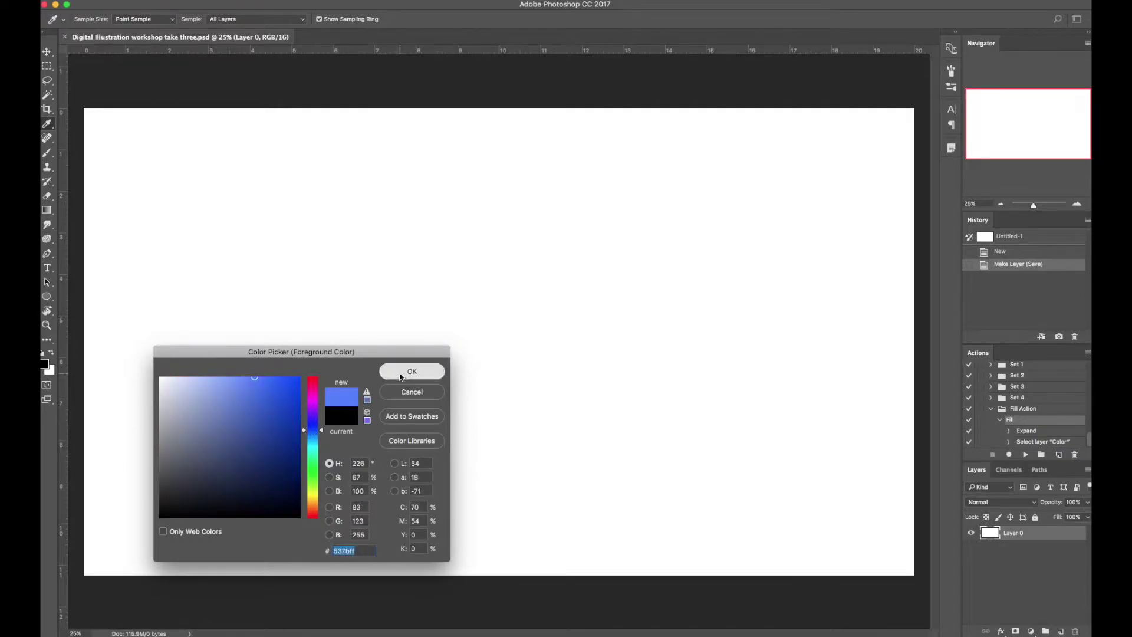
click(412, 371)
Set the brush to size 25 and 40% opacity, and paint test strokes near the top of the canvas
key(bracketleft)
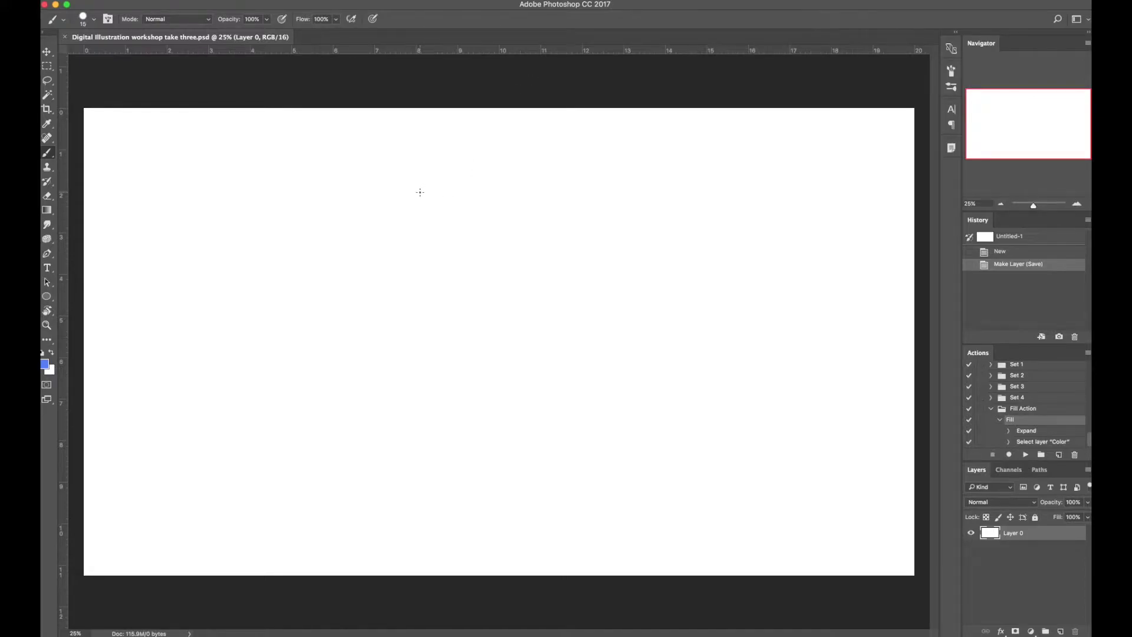
key(bracketright)
key(bracketright)
drag(267, 19, 236, 34)
click(505, 185)
drag(505, 187, 447, 192)
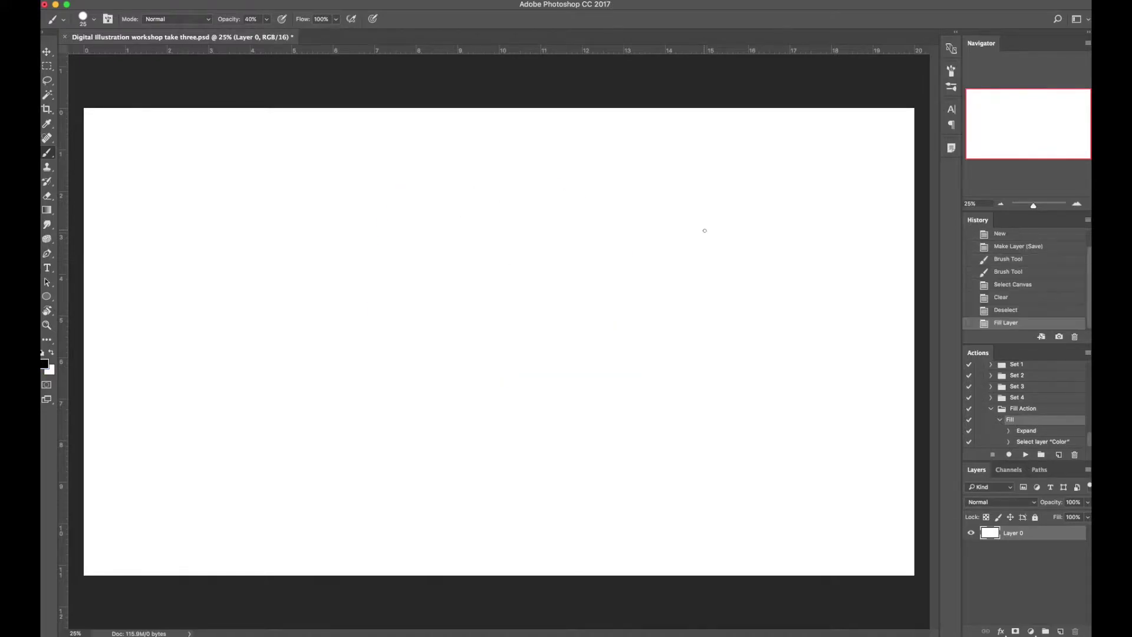
Create a new layer named Sketch above Layer 0 and undo a trial stroke across the canvas
drag(995, 533, 1007, 546)
key(super+shift+n)
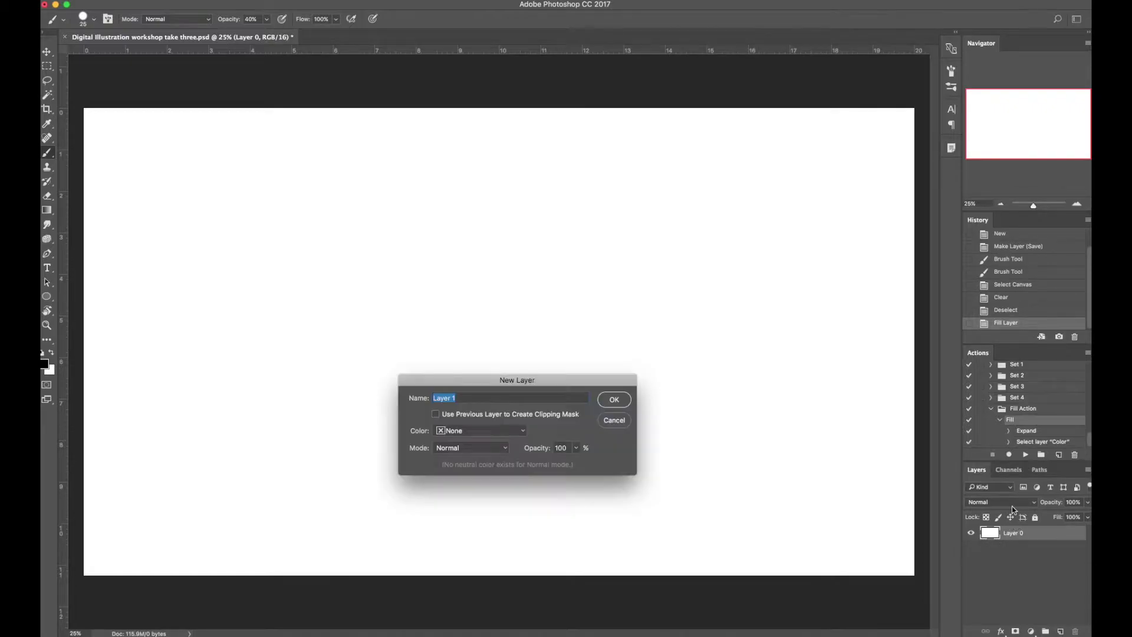
text(Sketch)
key(Return)
mouse_move(480, 264)
mouse_down()
mouse_move(392, 318)
mouse_move(700, 435)
mouse_up()
key(super+z)
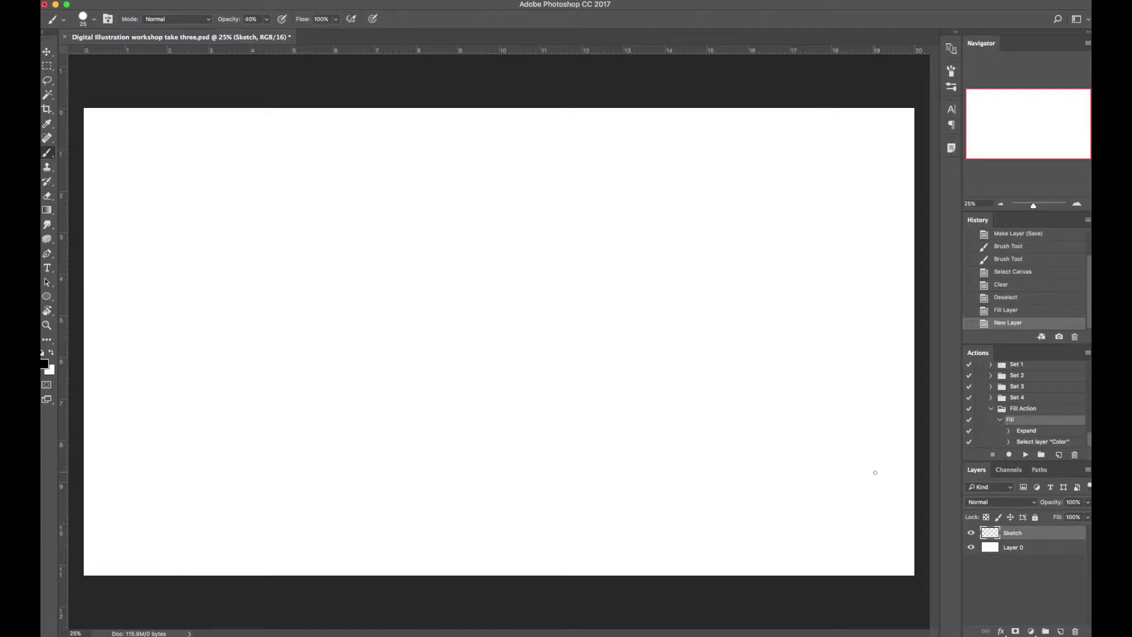
Set the foreground colour to light blue #57a2ff and check the image size without changing it
click(45, 364)
click(314, 435)
click(250, 388)
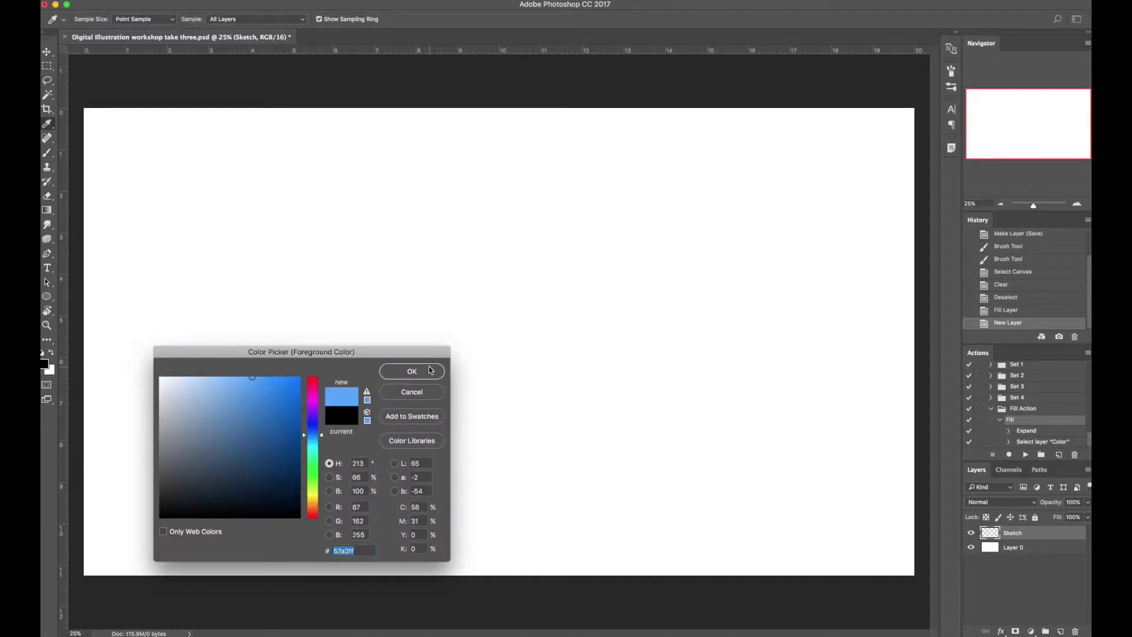
click(437, 371)
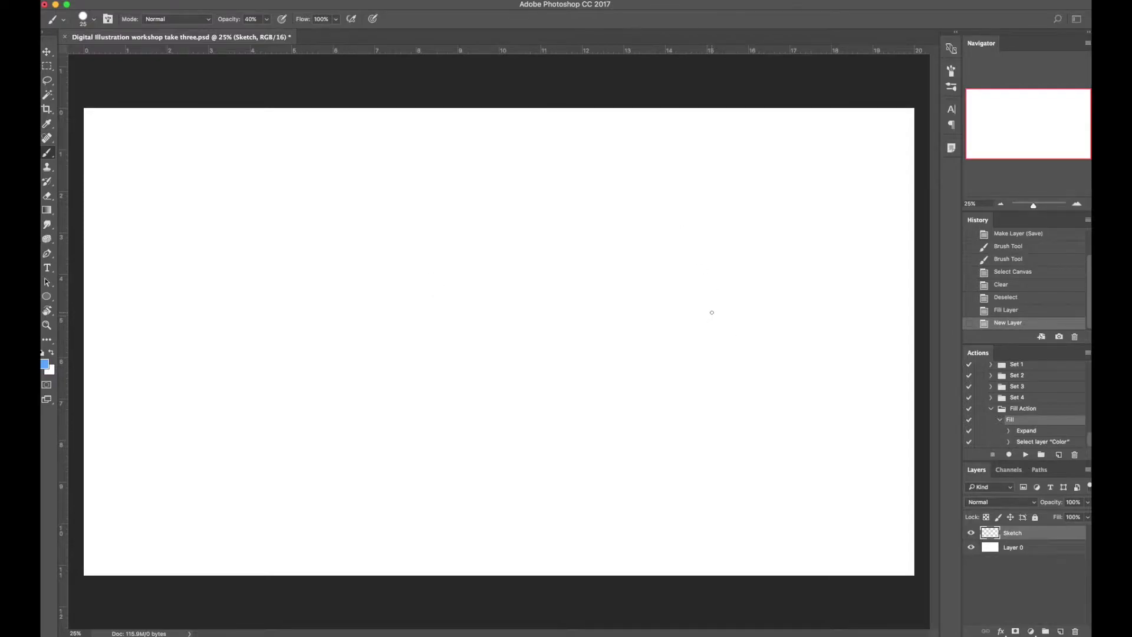
key(super+alt+i)
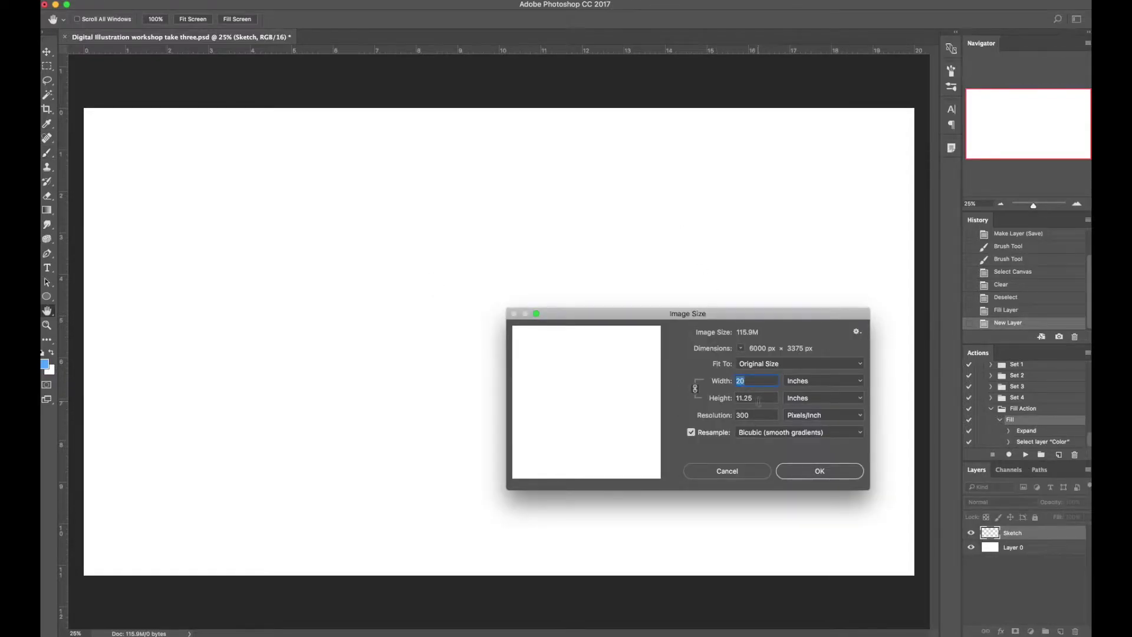
click(727, 471)
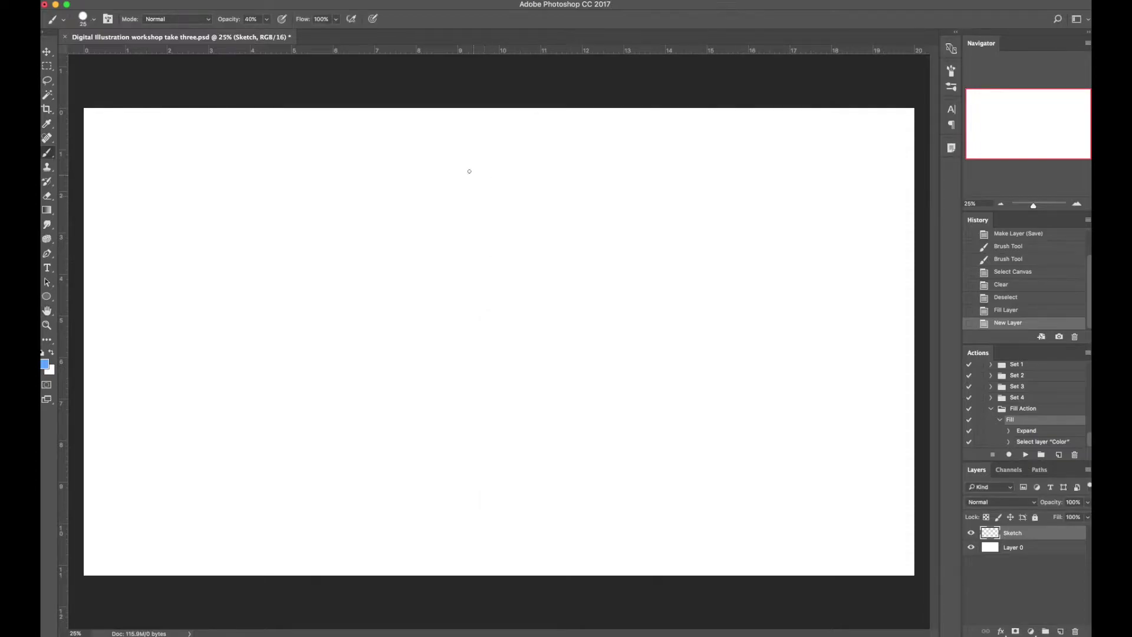
Draw a large circle in the canvas's upper middle and stretch it with Free Transform to about 107% width and 116% height
drag(519, 177, 517, 186)
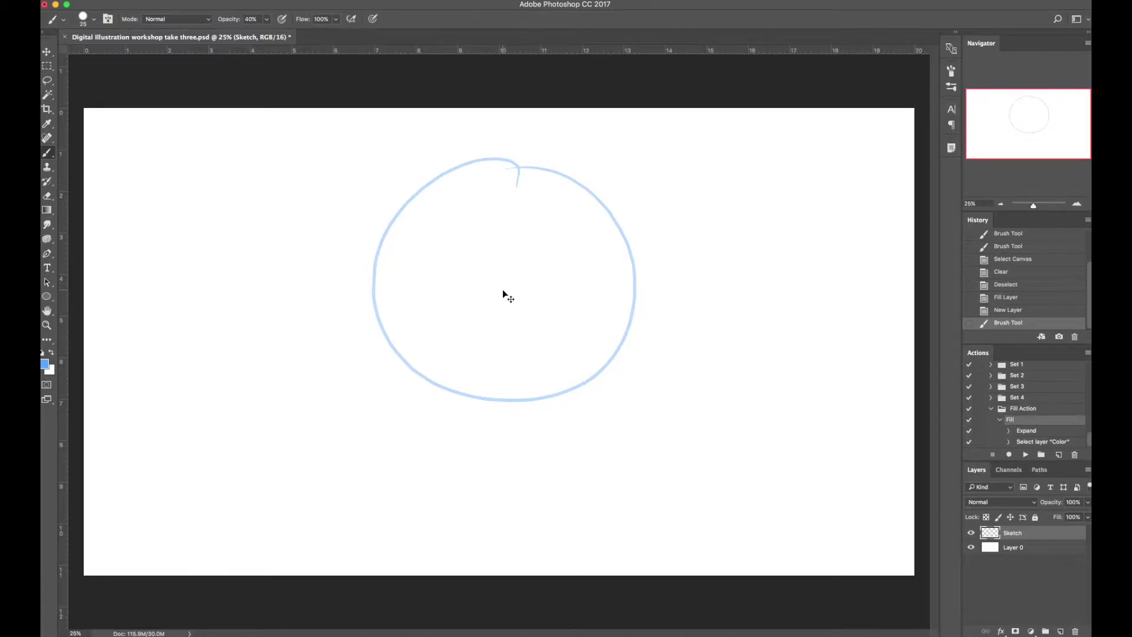
key(ctrl+t)
click(161, 1)
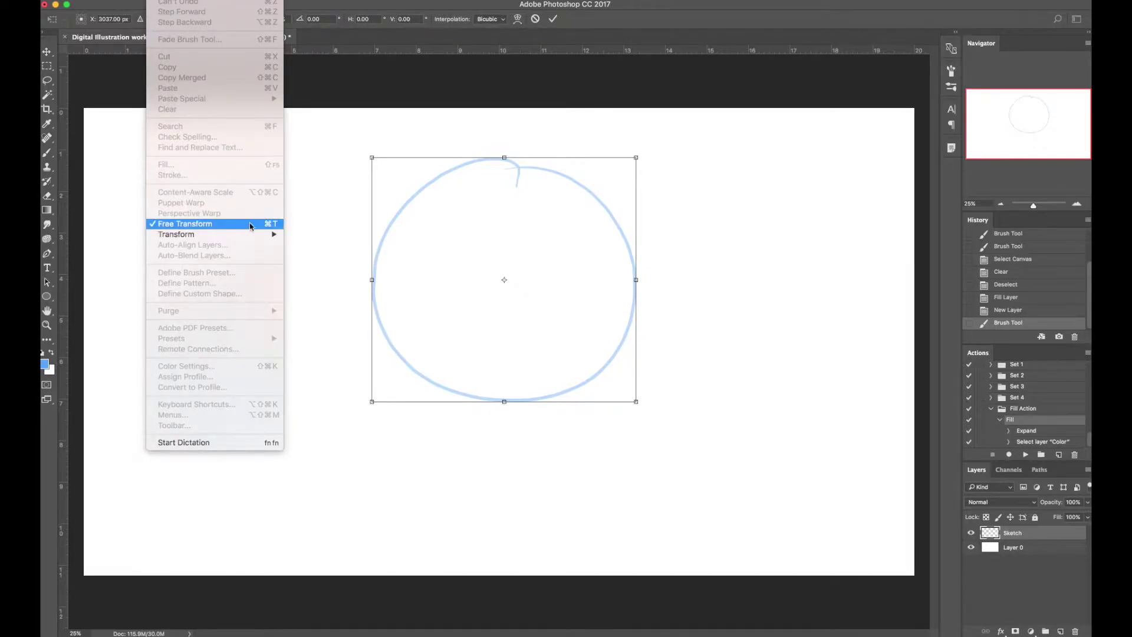
click(275, 224)
drag(504, 157, 504, 146)
drag(504, 402, 504, 407)
mouse_move(637, 146)
mouse_down()
mouse_move(630, 152)
mouse_move(639, 143)
mouse_up()
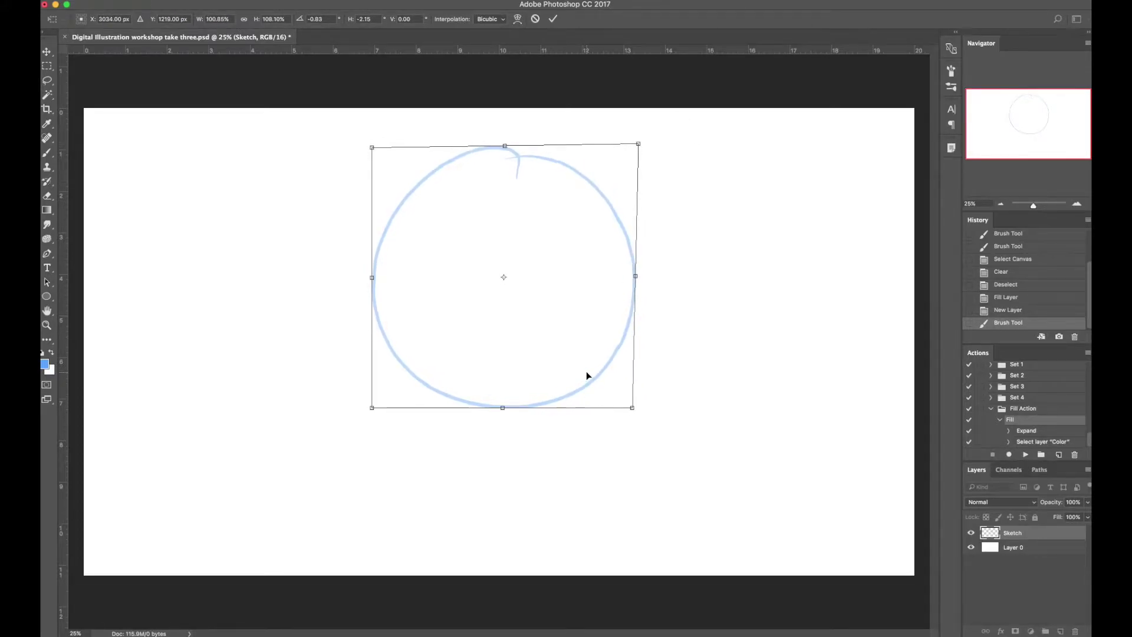
mouse_move(632, 408)
mouse_down()
mouse_move(626, 394)
mouse_move(640, 417)
mouse_up()
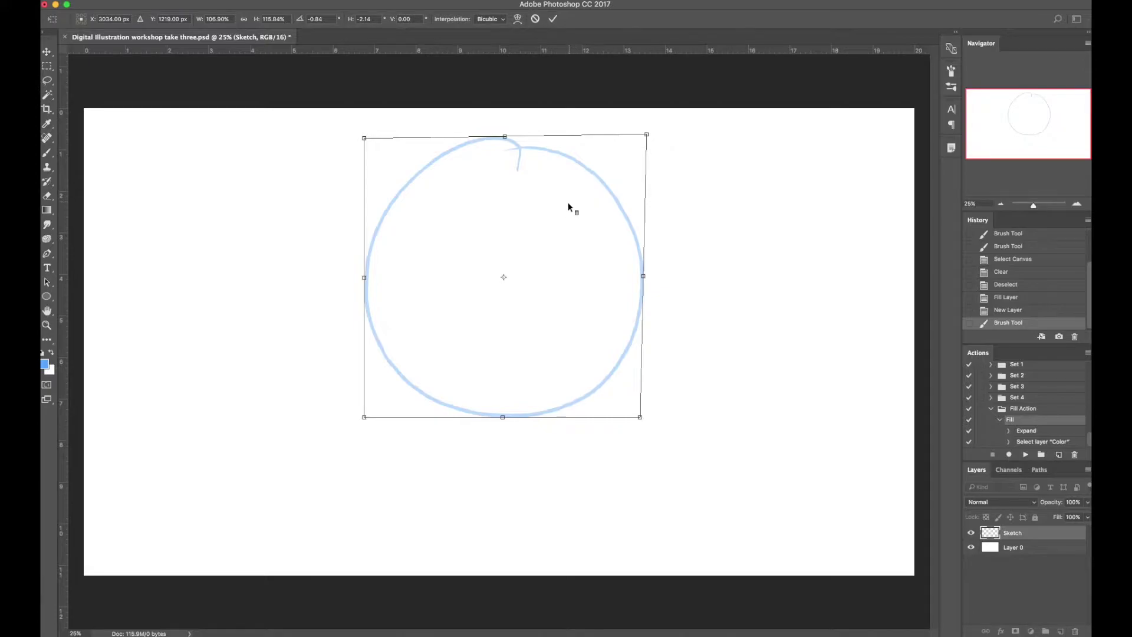
Warp the circle outward at its upper and right parts to round it out, and apply the transform
right_click(559, 220)
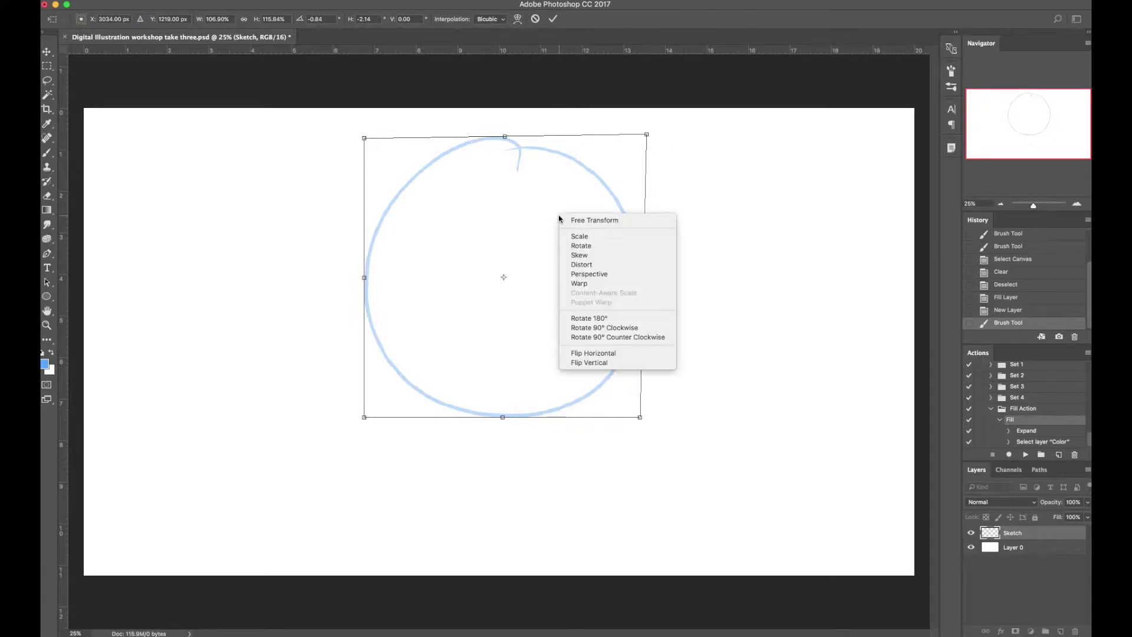
click(605, 284)
drag(513, 161, 602, 192)
drag(624, 293, 629, 291)
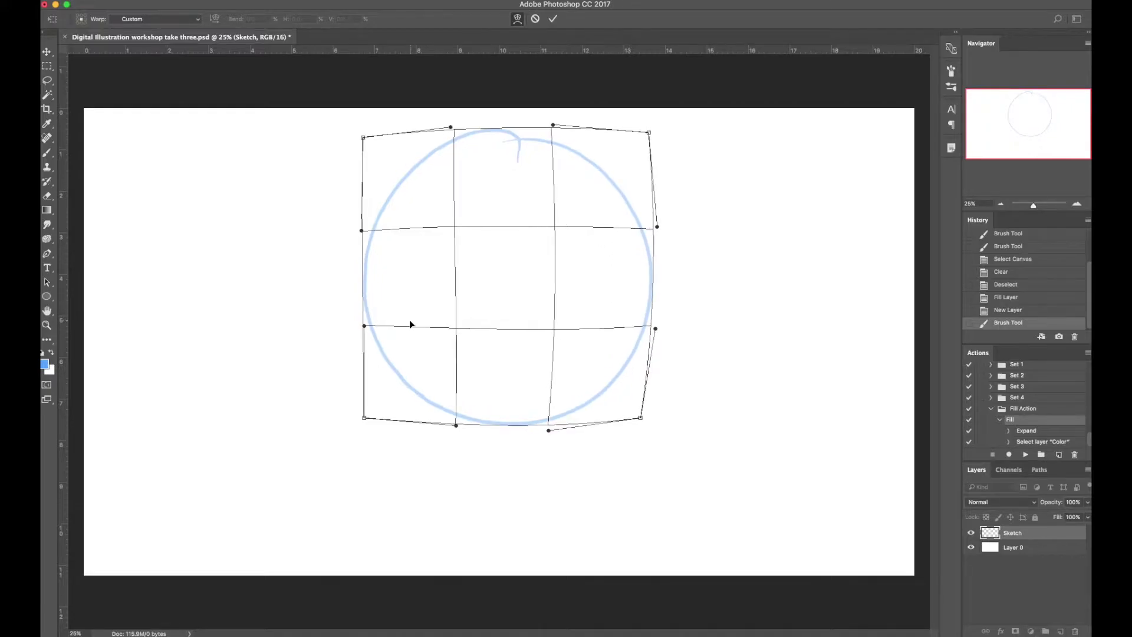
key(Return)
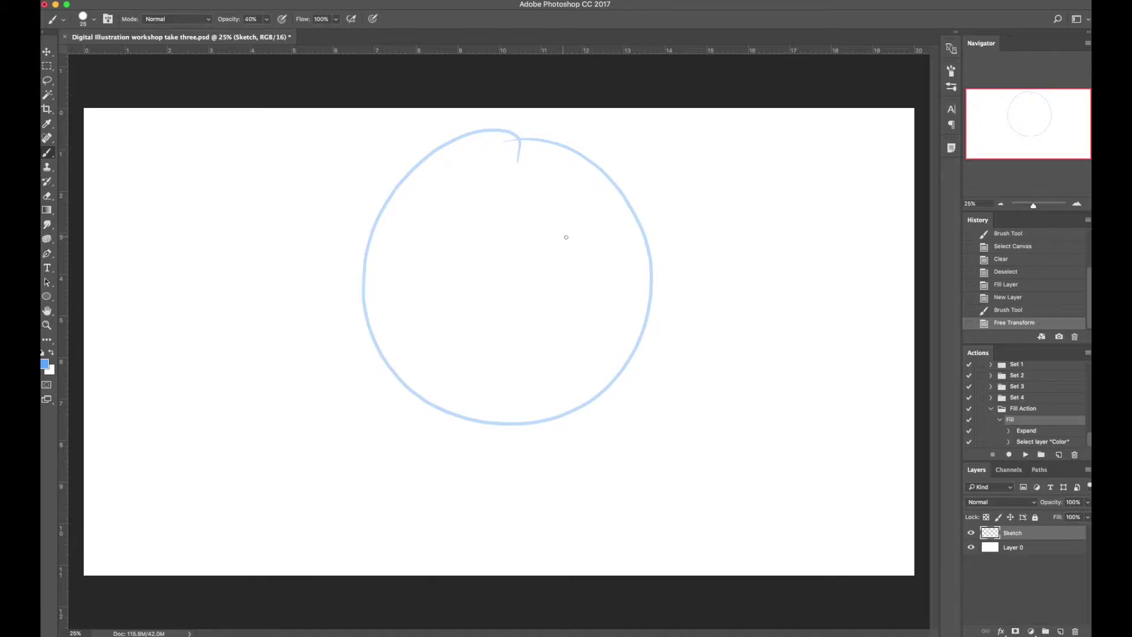
Try a curved vertical centre line through the circle with a size 15 brush, undo it, and save the document
key(bracketleft)
drag(484, 121, 491, 509)
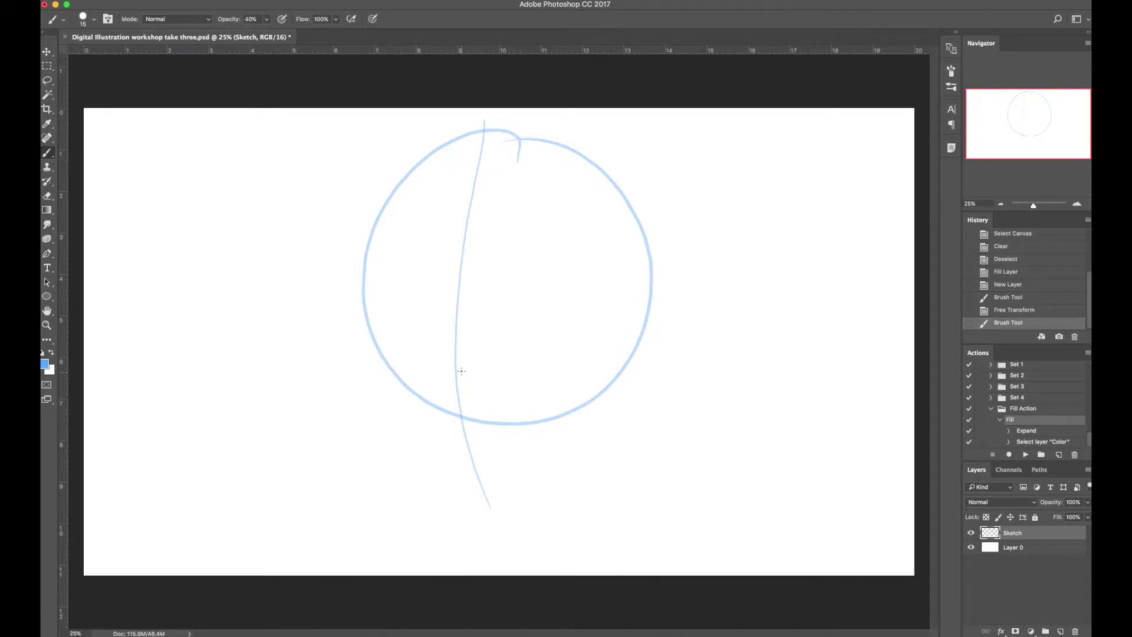
key(super+z)
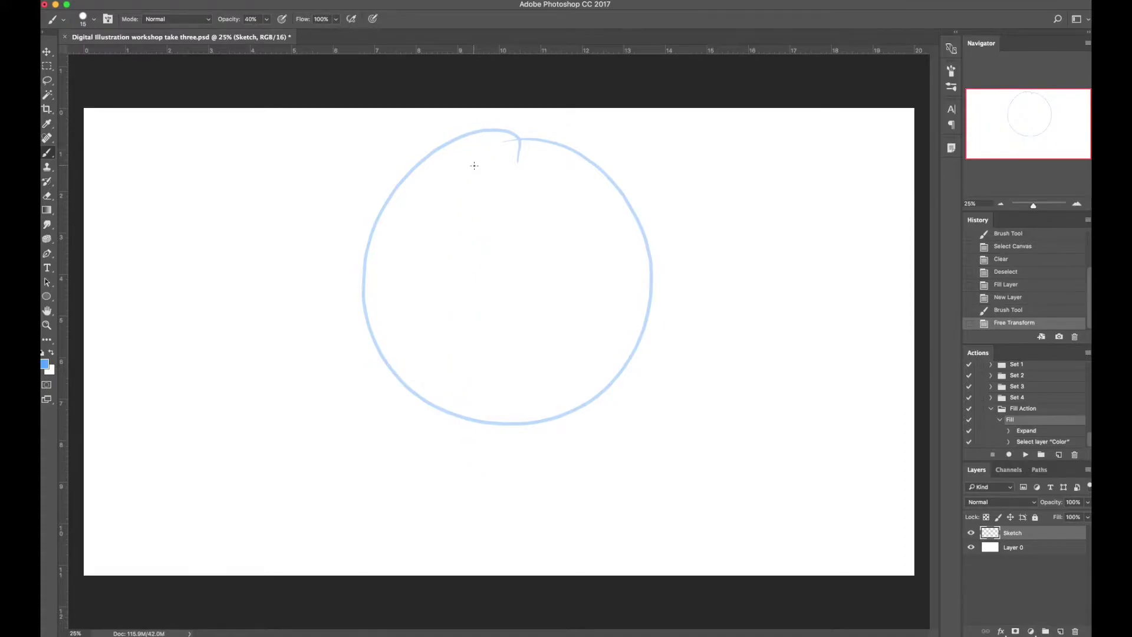
key(super+s)
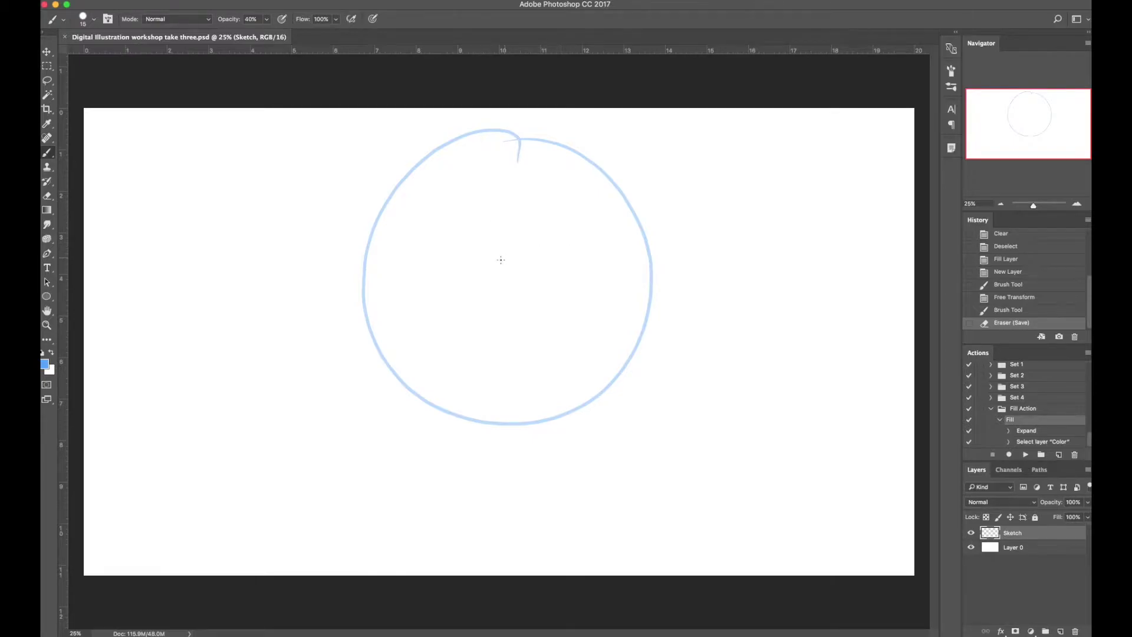
Erase the stray tail at the circle's top and draw a curved vertical centre line extending below the circle
key(e)
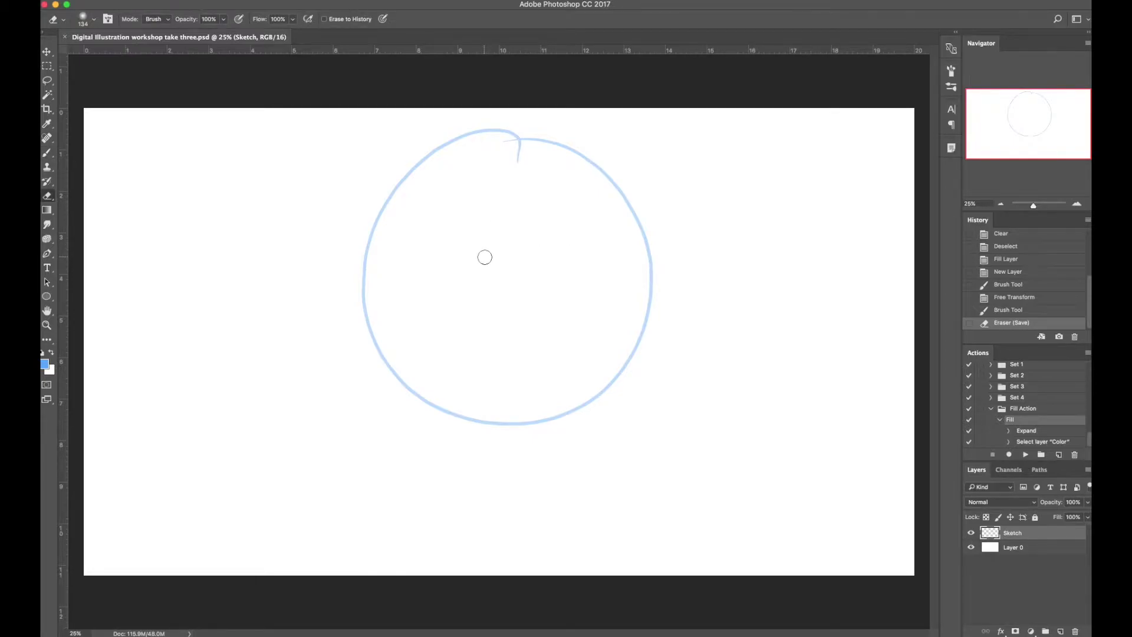
drag(501, 148, 522, 158)
key(b)
drag(496, 118, 484, 537)
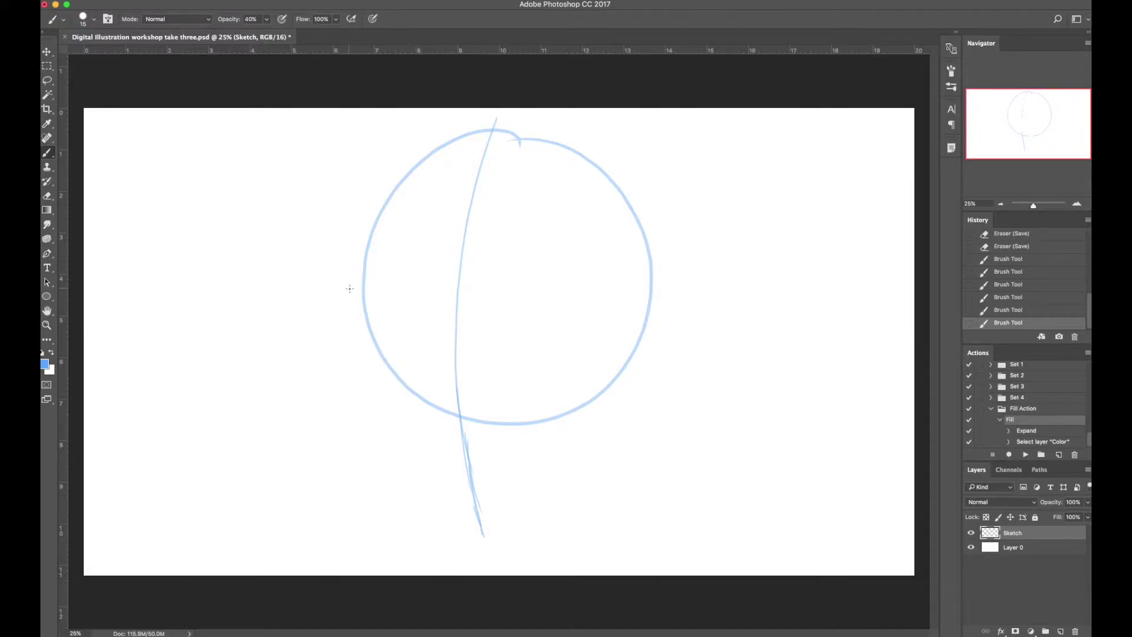
Draw a shallow curved horizontal guide line across the circle slightly below its middle, redoing the first attempt
drag(357, 295, 702, 304)
key(ctrl+z)
drag(358, 292, 716, 303)
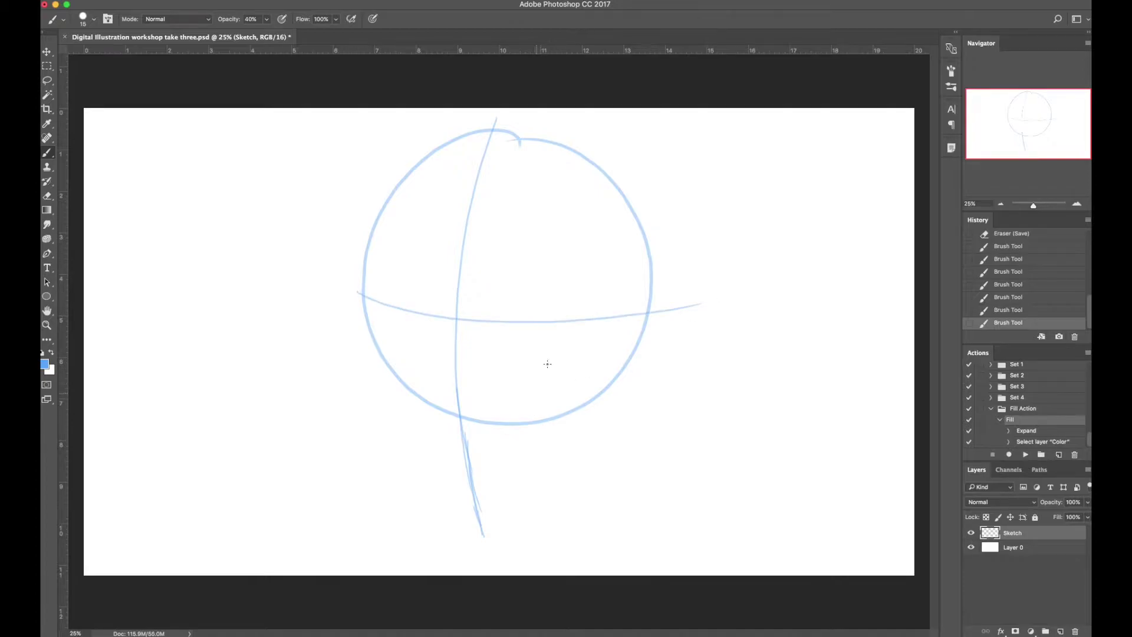
Draw the left cheek and jaw lines from the circle's left edge down to the chin
drag(362, 300, 371, 404)
drag(366, 320, 372, 444)
mouse_move(373, 376)
mouse_down()
mouse_move(379, 452)
mouse_move(449, 555)
mouse_move(466, 568)
mouse_move(511, 564)
mouse_up()
Draw the right cheek line and the angled jawline down to the chin, redoing the misplaced jaw strokes
drag(649, 316, 631, 450)
mouse_move(641, 361)
mouse_down()
mouse_move(632, 448)
mouse_move(559, 520)
mouse_up()
key(super+alt+z)
key(super+alt+z)
drag(625, 458, 547, 535)
drag(587, 495, 508, 564)
drag(535, 543, 494, 565)
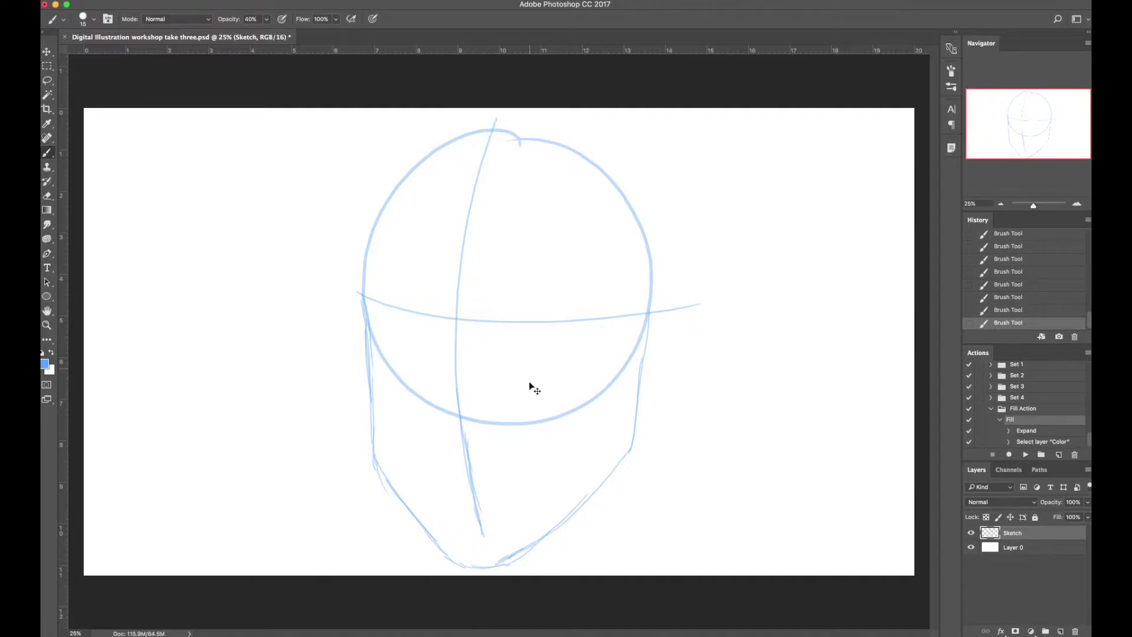
Scale the whole head sketch down proportionally to 84.56% so it fits within the canvas
key(ctrl+t)
drag(358, 566, 396, 506)
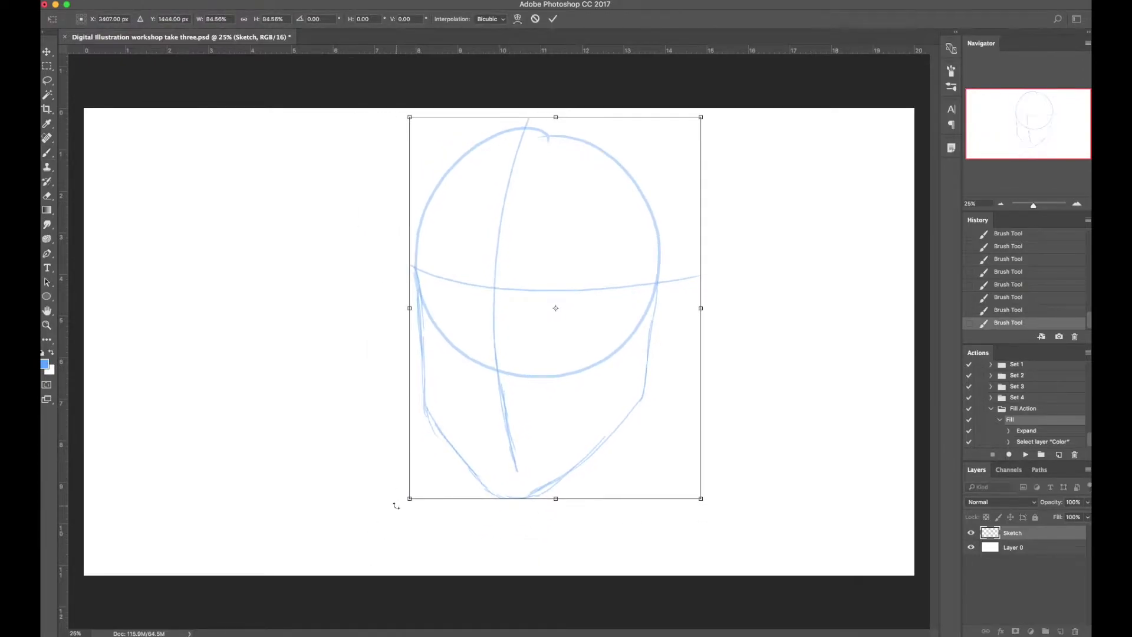
key(Return)
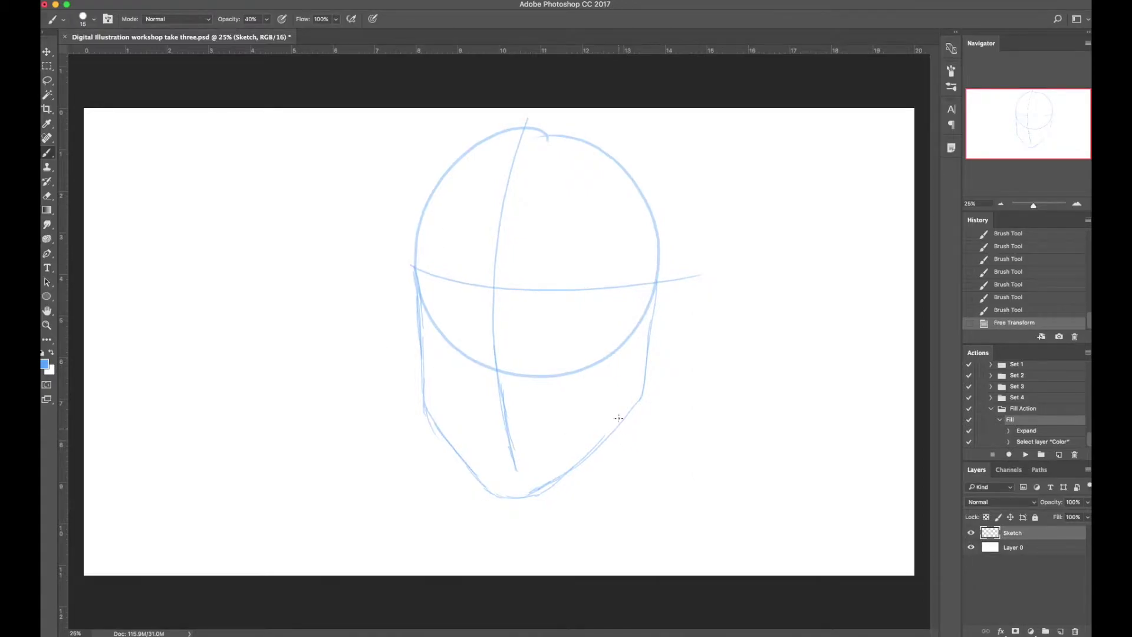
key(l)
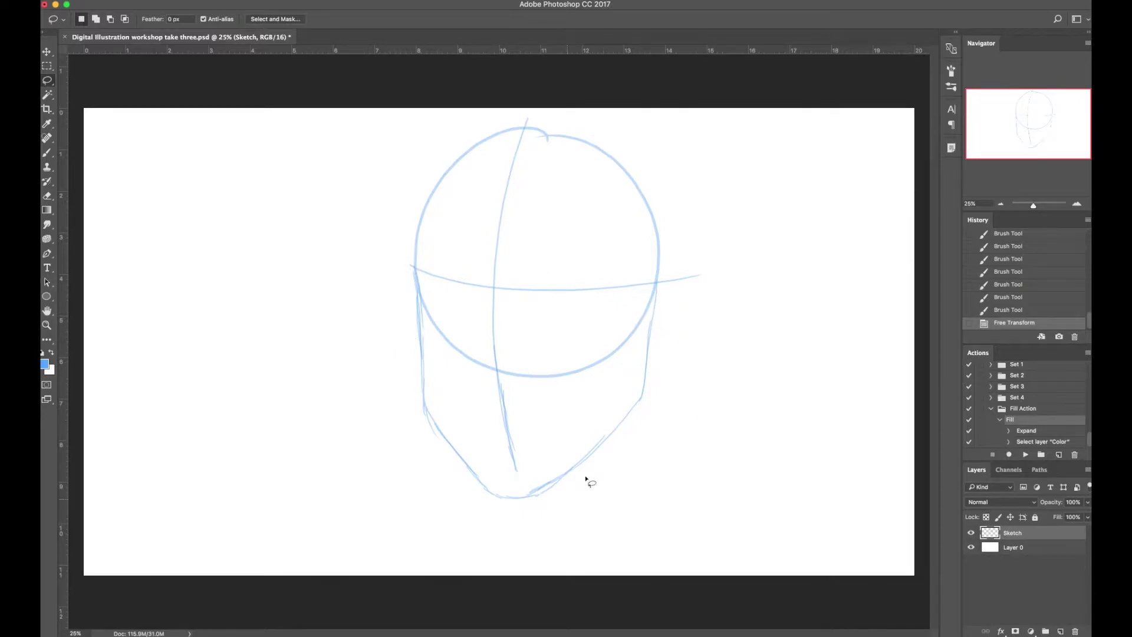
drag(607, 493, 671, 357)
key(super+d)
Lasso the cheek, jaw and chin outlines around the lower face, leaving the vertical centre line outside the selection
drag(45, 78, 74, 79)
mouse_move(397, 321)
mouse_down()
mouse_move(415, 300)
mouse_move(473, 439)
mouse_move(618, 382)
mouse_move(654, 306)
mouse_move(724, 355)
mouse_move(523, 551)
mouse_move(380, 350)
mouse_up()
mouse_move(624, 496)
mouse_down()
mouse_move(634, 480)
mouse_move(579, 438)
mouse_move(600, 437)
mouse_move(572, 487)
mouse_up()
key(super+z)
key(super+z)
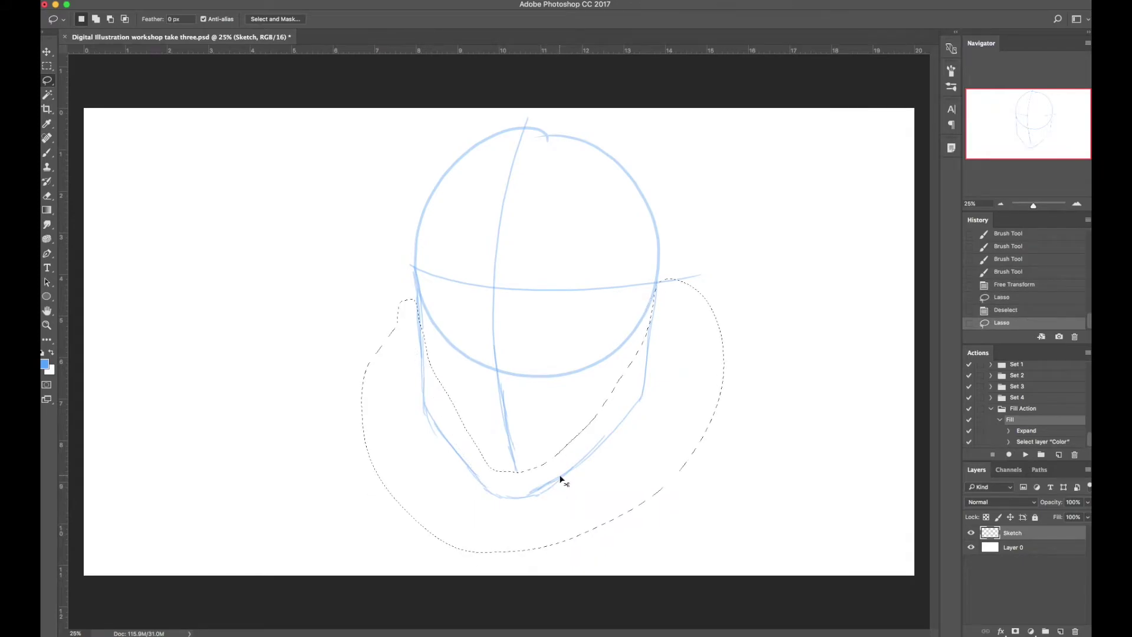
Reshape the selected jawline with Free Transform to about 98.9% width and a Warp, and save the document without the selection
key(ctrl+t)
drag(722, 417, 720, 430)
right_click(427, 410)
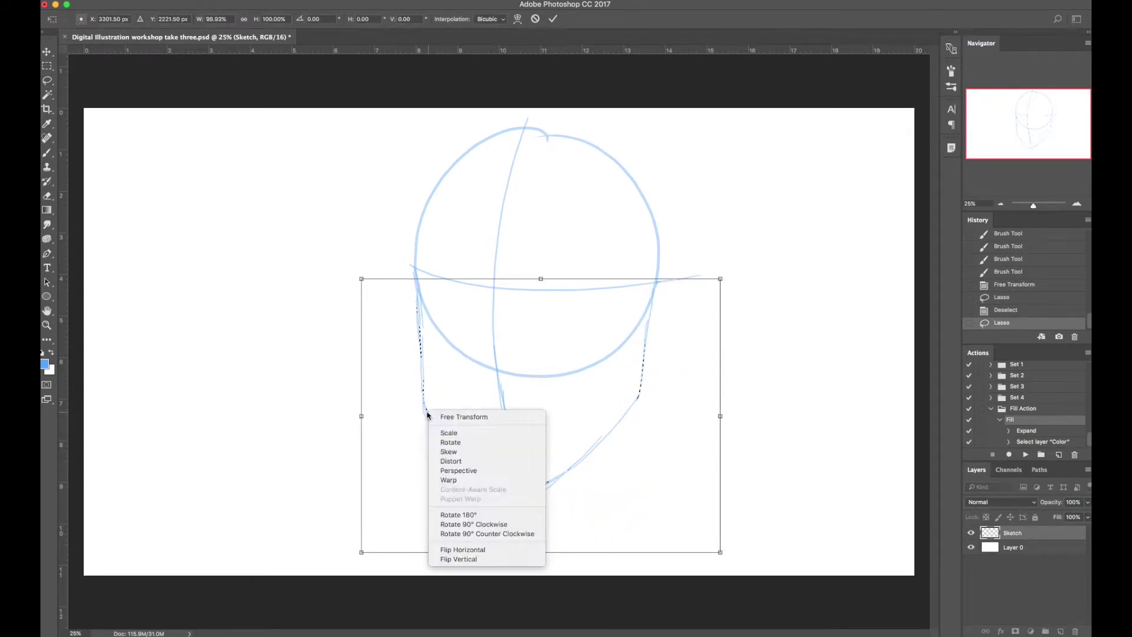
click(460, 480)
mouse_move(423, 384)
mouse_down()
mouse_move(418, 369)
mouse_move(427, 395)
mouse_move(423, 384)
mouse_up()
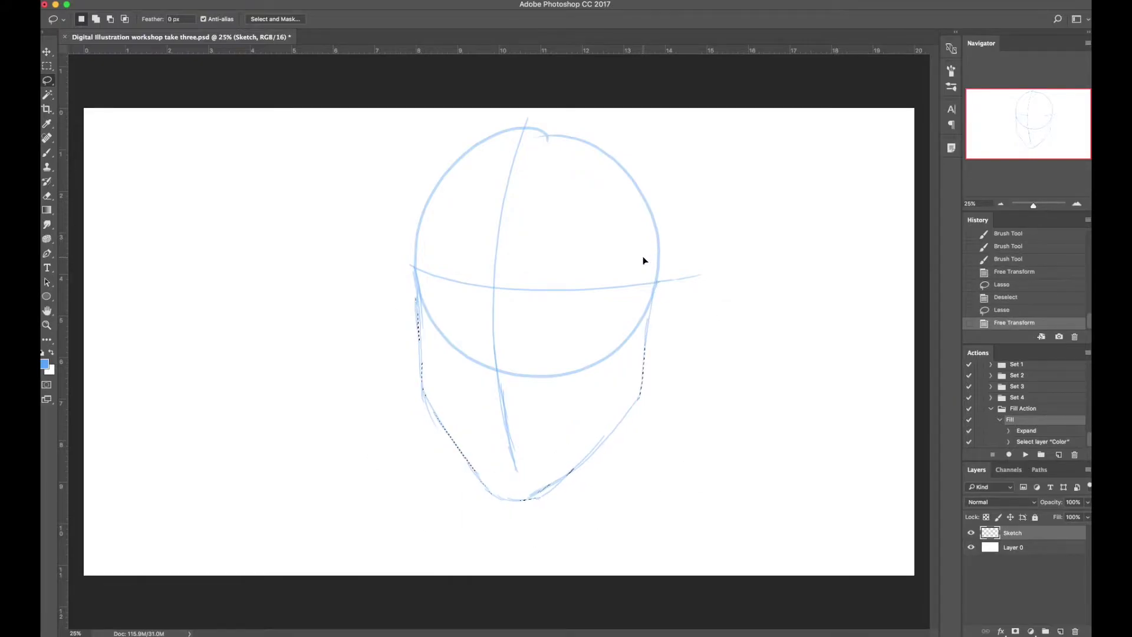
key(super+d)
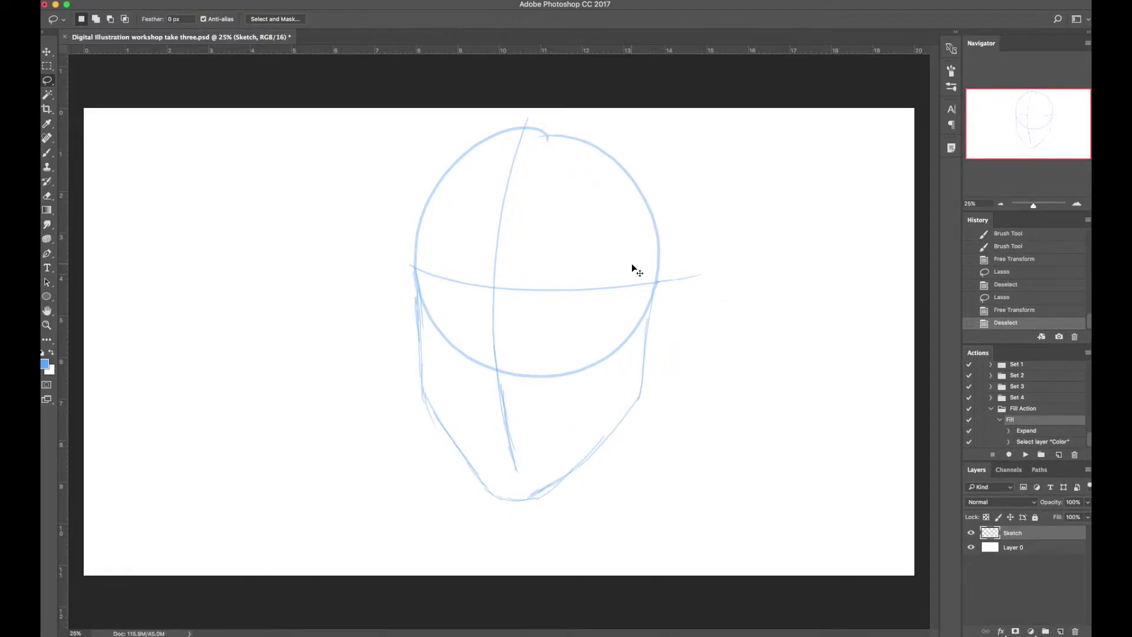
key(super+s)
Sketch both eyes with upper and lower lids below the horizontal guide, and rough in the nose and mouth line
key(b)
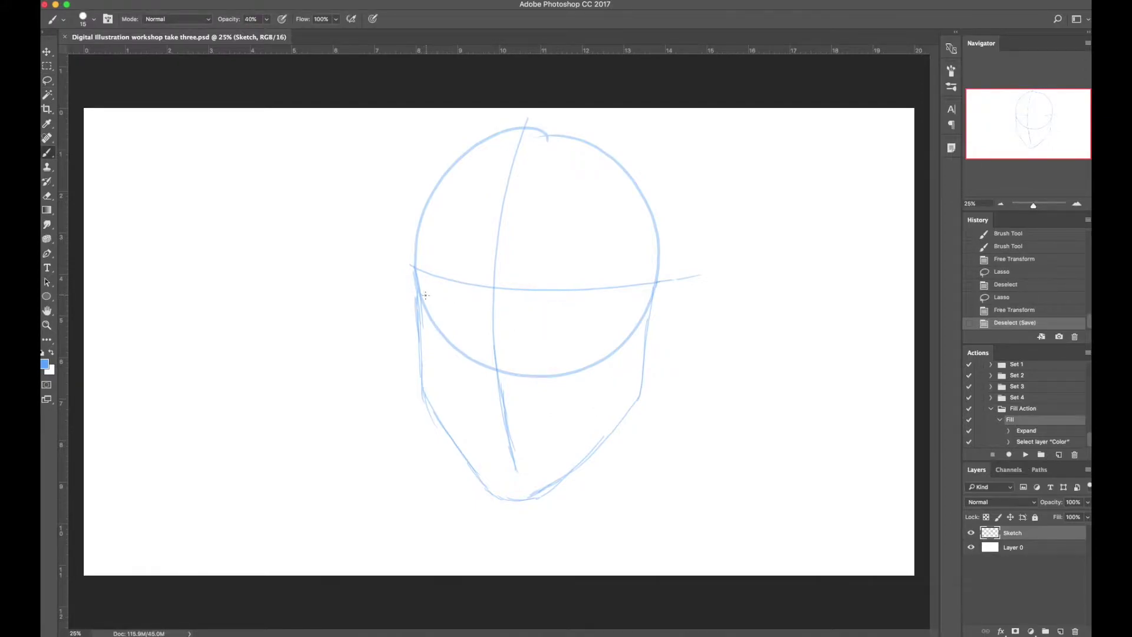
mouse_move(425, 300)
mouse_down()
mouse_move(450, 296)
mouse_move(473, 320)
mouse_up()
mouse_move(461, 307)
mouse_down()
mouse_move(474, 319)
mouse_move(563, 307)
mouse_move(588, 314)
mouse_up()
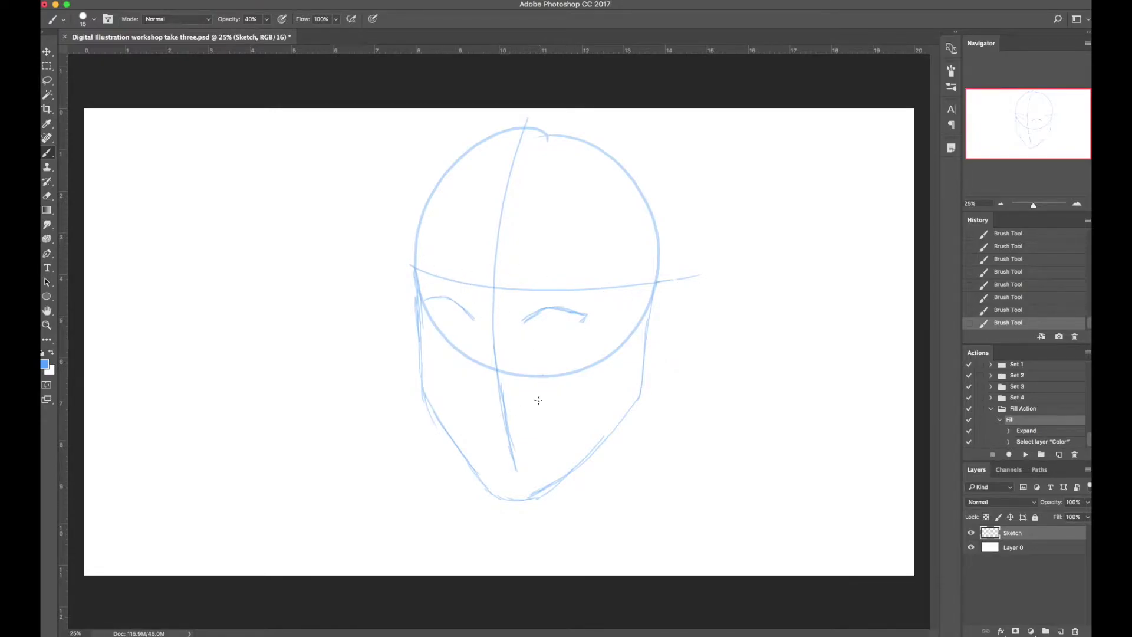
drag(530, 333, 567, 331)
mouse_move(427, 322)
mouse_down()
mouse_move(478, 319)
mouse_move(479, 334)
mouse_up()
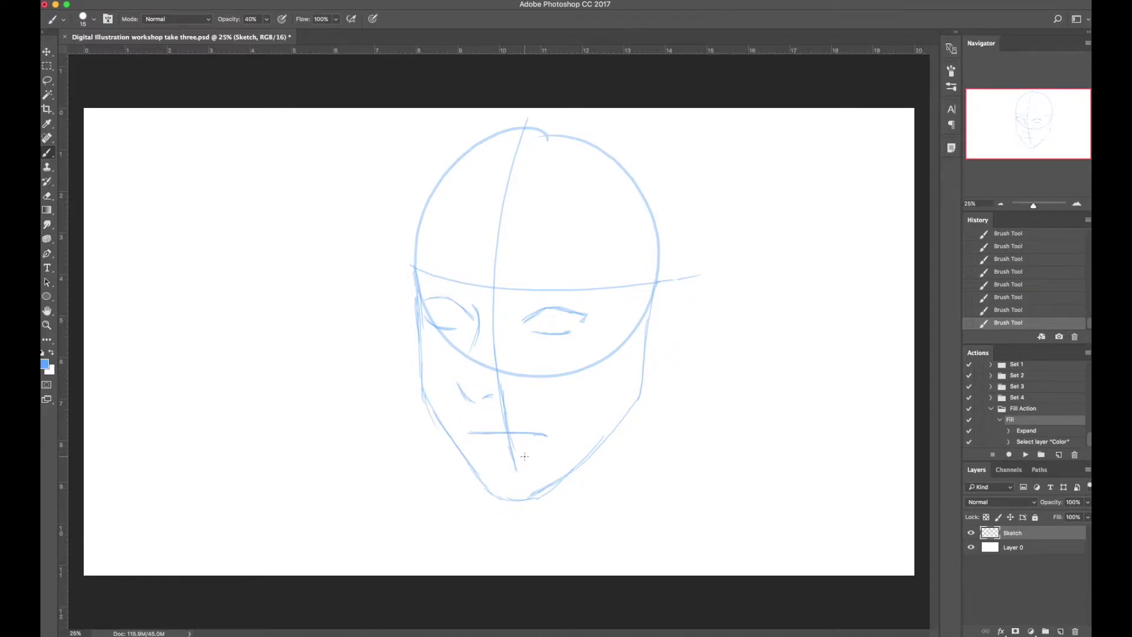
Lasso the mouth line, shift it slightly left with Free Transform, and drop the selection
key(l)
mouse_move(461, 434)
mouse_down()
mouse_move(493, 463)
mouse_move(513, 425)
mouse_move(526, 435)
mouse_up()
key(super+t)
key(super+r)
key(Return)
key(super+d)
Erase the vertical centre line below the brow guide and the circle's lower arc across the face
key(e)
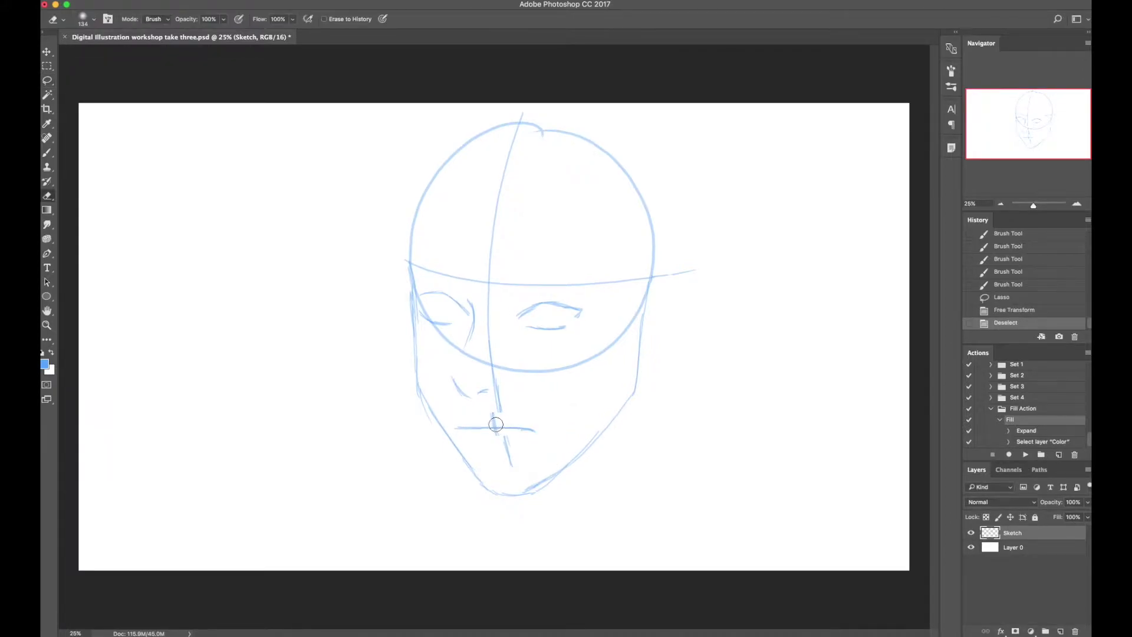
mouse_move(506, 419)
mouse_down()
mouse_move(497, 436)
mouse_move(513, 466)
mouse_up()
mouse_move(500, 408)
mouse_down()
mouse_move(491, 361)
mouse_move(492, 371)
mouse_move(476, 356)
mouse_move(596, 370)
mouse_move(597, 355)
mouse_move(497, 326)
mouse_move(489, 350)
mouse_move(432, 313)
mouse_move(489, 298)
mouse_up()
key(b)
key(e)
drag(489, 295, 508, 322)
drag(605, 350, 632, 303)
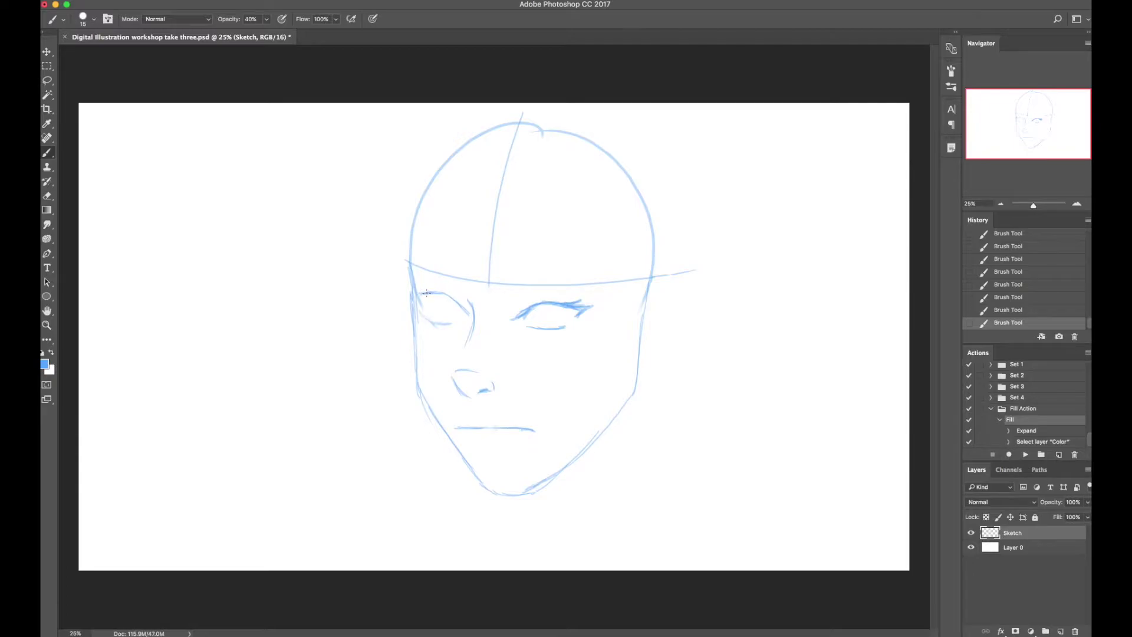
Darken the left eye's upper lid and outer lashes, and rough in the right eyebrow while erasing the horizontal guide between the brows
drag(402, 304, 459, 307)
key(e)
key(b)
drag(432, 288, 452, 298)
mouse_move(446, 295)
mouse_down()
mouse_move(434, 271)
mouse_move(509, 282)
mouse_move(494, 230)
mouse_move(484, 289)
mouse_move(611, 280)
mouse_move(513, 283)
mouse_up()
key(e)
key(b)
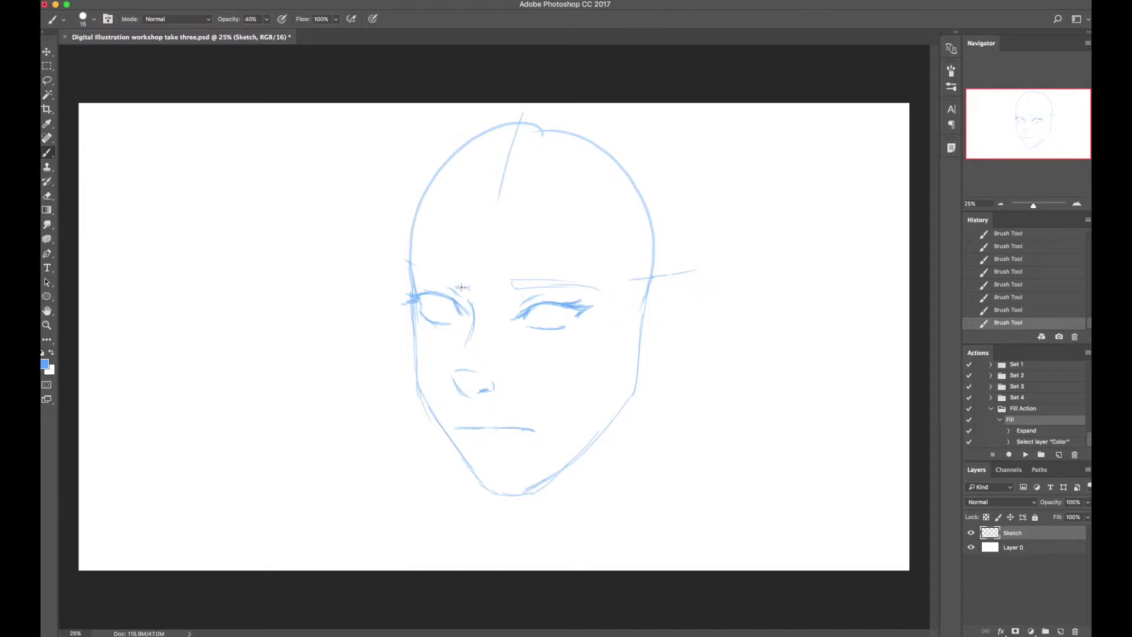
Sketch the left eyebrow and the irises in both eyes, and save the document
drag(455, 277, 472, 282)
key(e)
mouse_move(461, 282)
mouse_down()
mouse_move(438, 278)
mouse_move(472, 284)
mouse_up()
key(b)
mouse_move(441, 283)
mouse_down()
mouse_move(425, 280)
mouse_move(435, 309)
mouse_up()
key(super+z)
drag(433, 299, 458, 311)
drag(437, 310, 459, 311)
mouse_move(545, 304)
mouse_down()
mouse_move(551, 318)
mouse_move(572, 307)
mouse_up()
key(ctrl+s)
Draw a temporary straight horizontal line across the top of the eyes to compare their heights, and undo it
key(l)
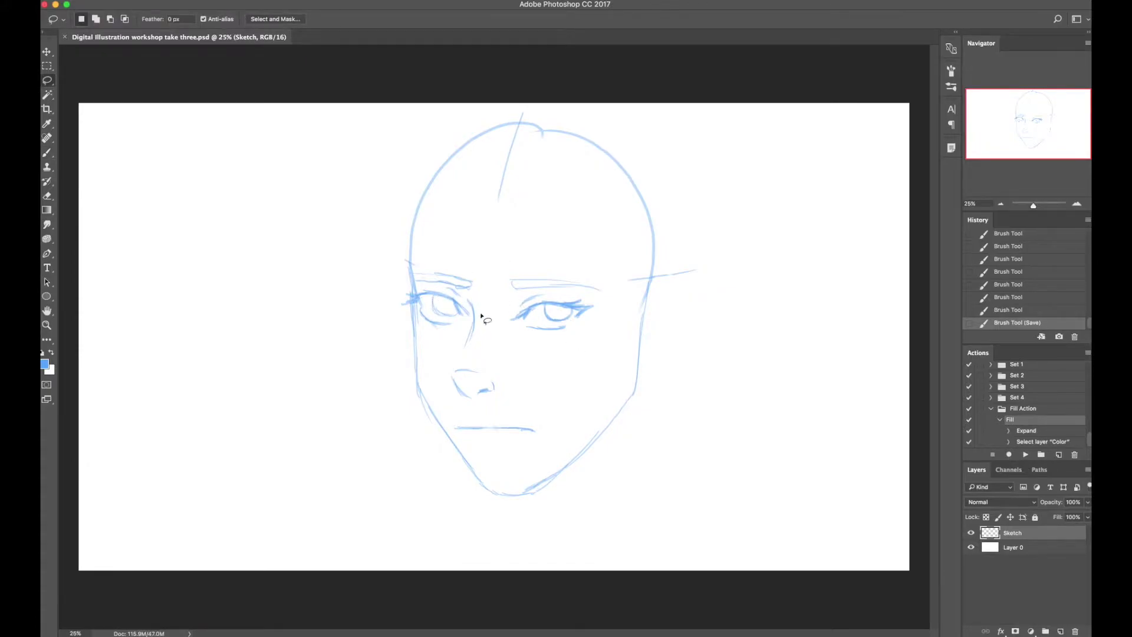
key(b)
mouse_move(404, 290)
mouse_down()
mouse_move(650, 295)
mouse_move(616, 292)
mouse_move(711, 290)
mouse_up()
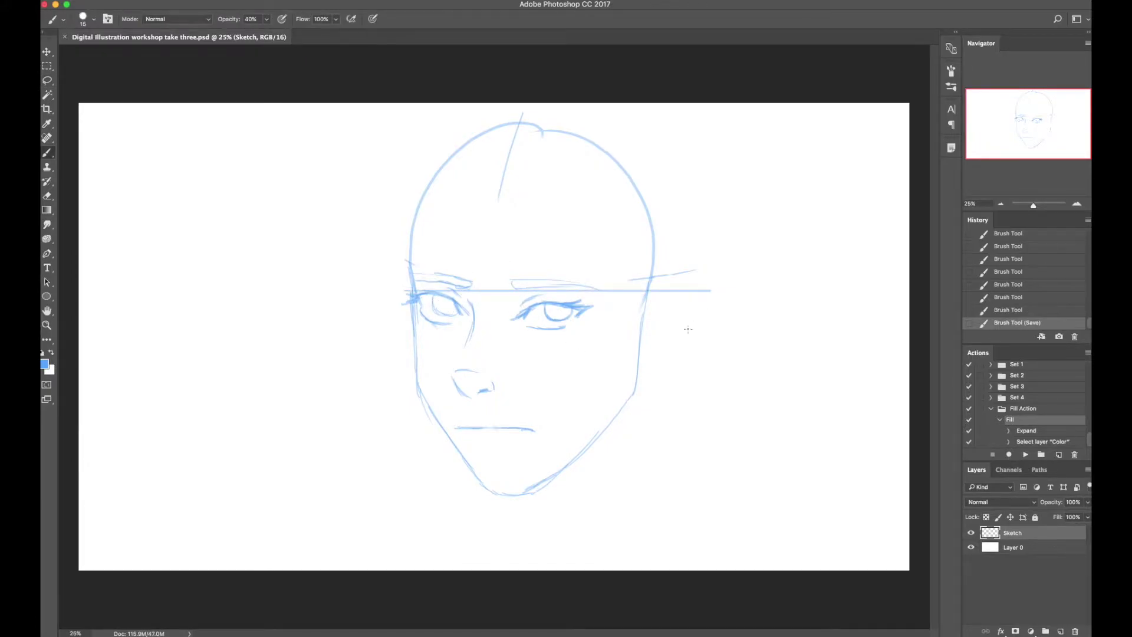
key(super+z)
Lasso the left eye, reduce its height to 90.43% with Free Transform, and drop the selection
key(l)
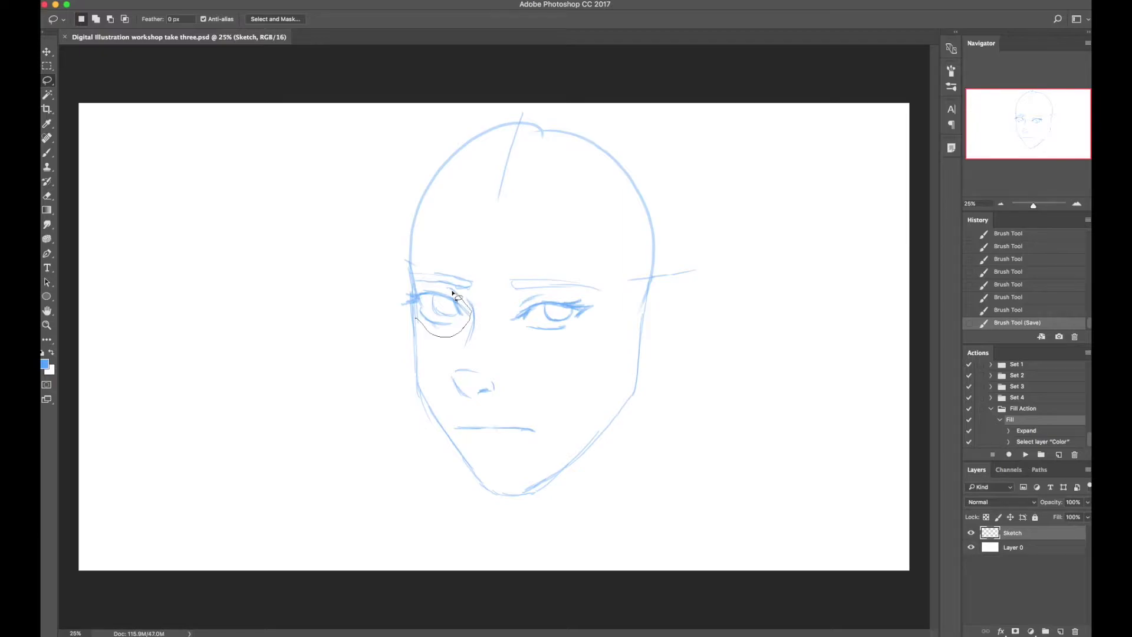
drag(415, 316, 439, 332)
key(super+t)
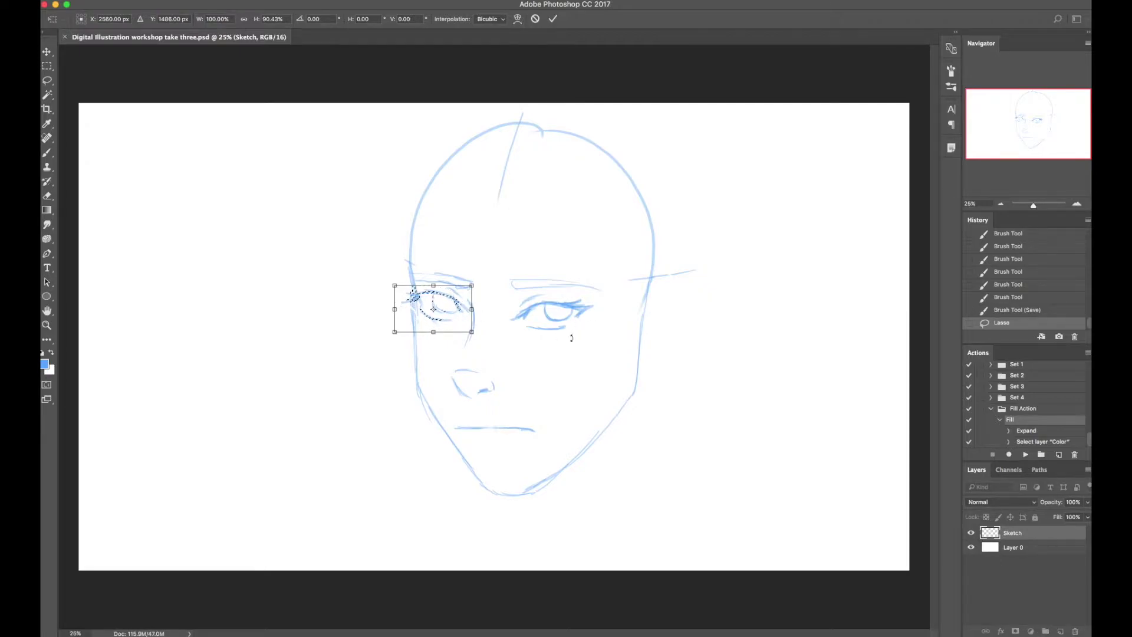
key(Return)
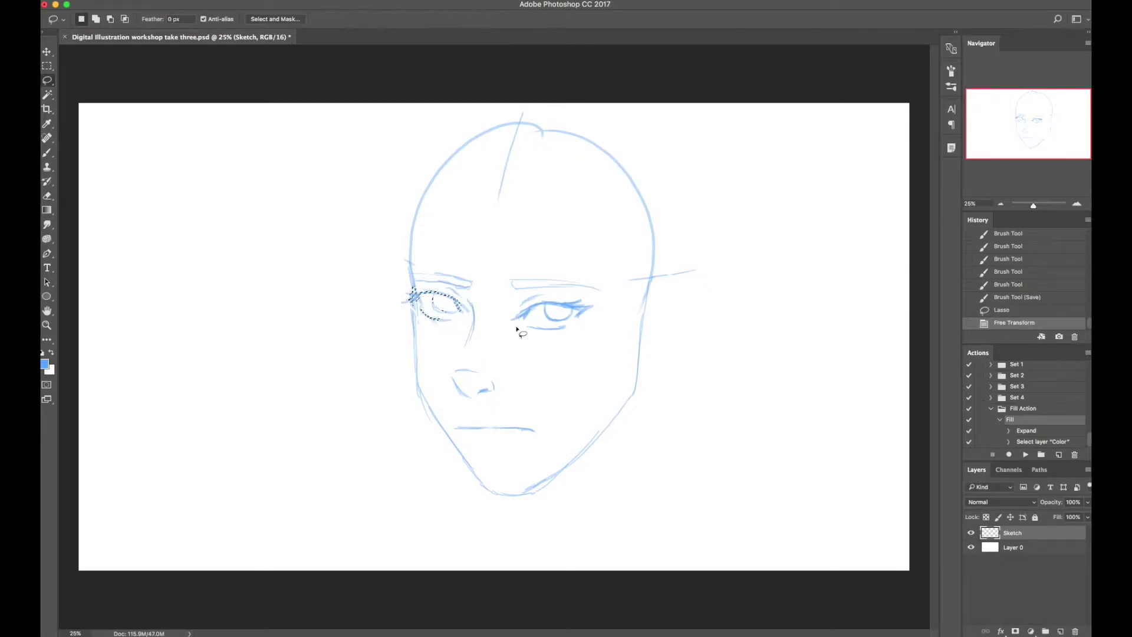
key(super+d)
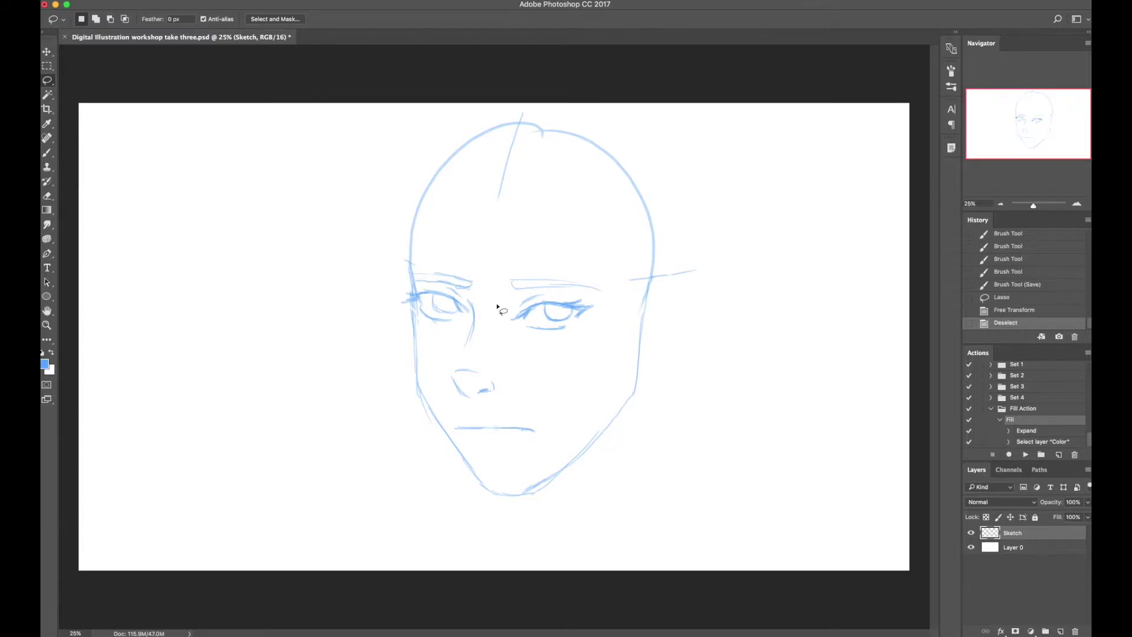
Lasso the right eye with its eyebrow, move it slightly up, rotate it to -5.08° with Free Transform, and drop the selection
mouse_move(498, 315)
mouse_down()
mouse_move(532, 349)
mouse_move(559, 347)
mouse_move(592, 331)
mouse_move(608, 304)
mouse_move(602, 265)
mouse_move(562, 248)
mouse_move(519, 252)
mouse_move(498, 308)
mouse_up()
key(v)
drag(565, 304, 567, 308)
key(super+z)
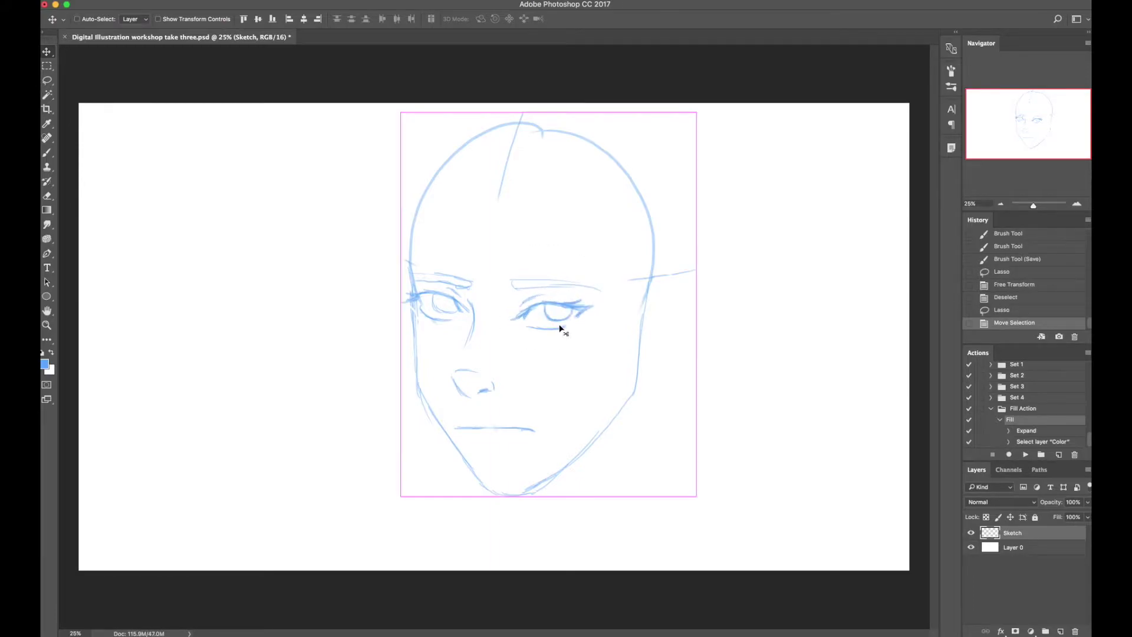
key(super+t)
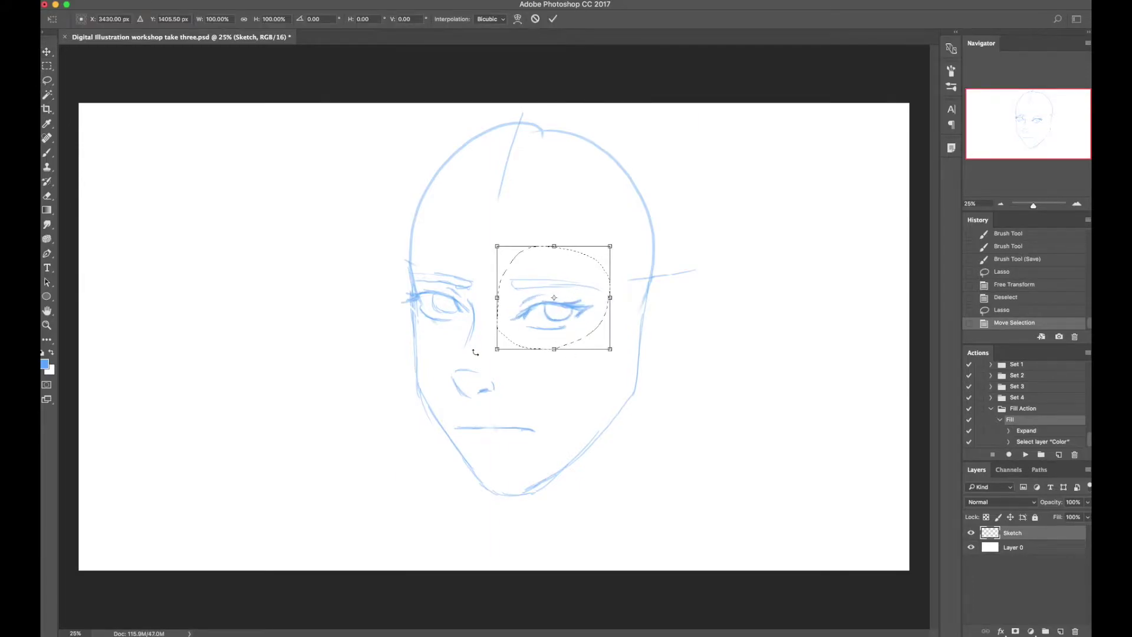
drag(575, 322, 572, 318)
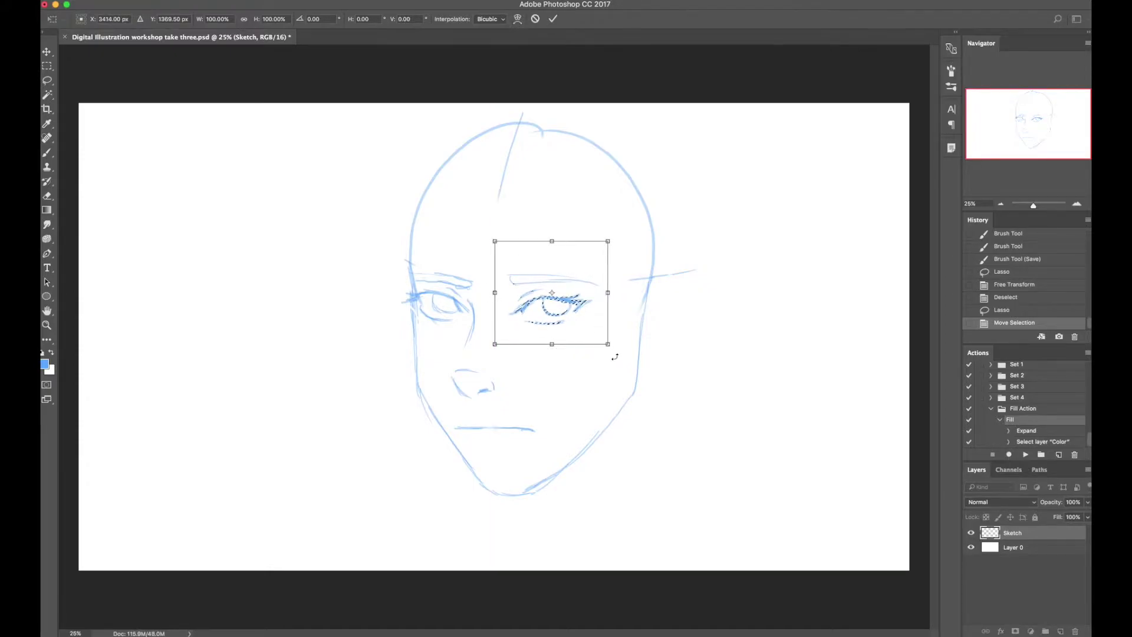
drag(625, 358, 572, 326)
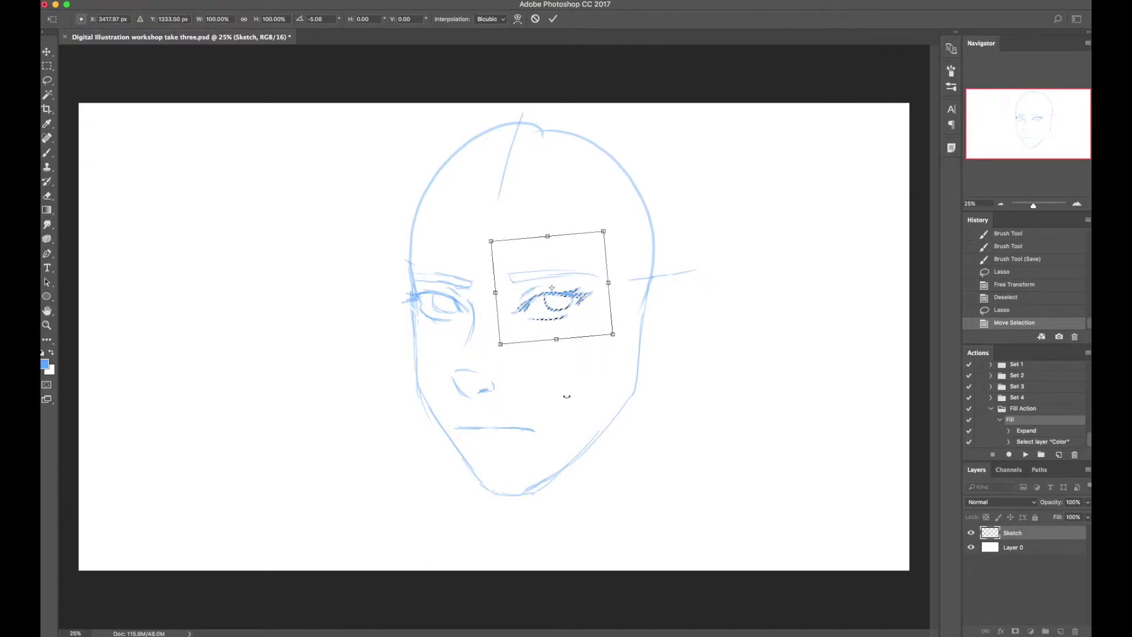
key(Return)
key(ctrl+d)
Replace the straight mouth line with a curved lip line and sketch the upper and lower lip edges
key(b)
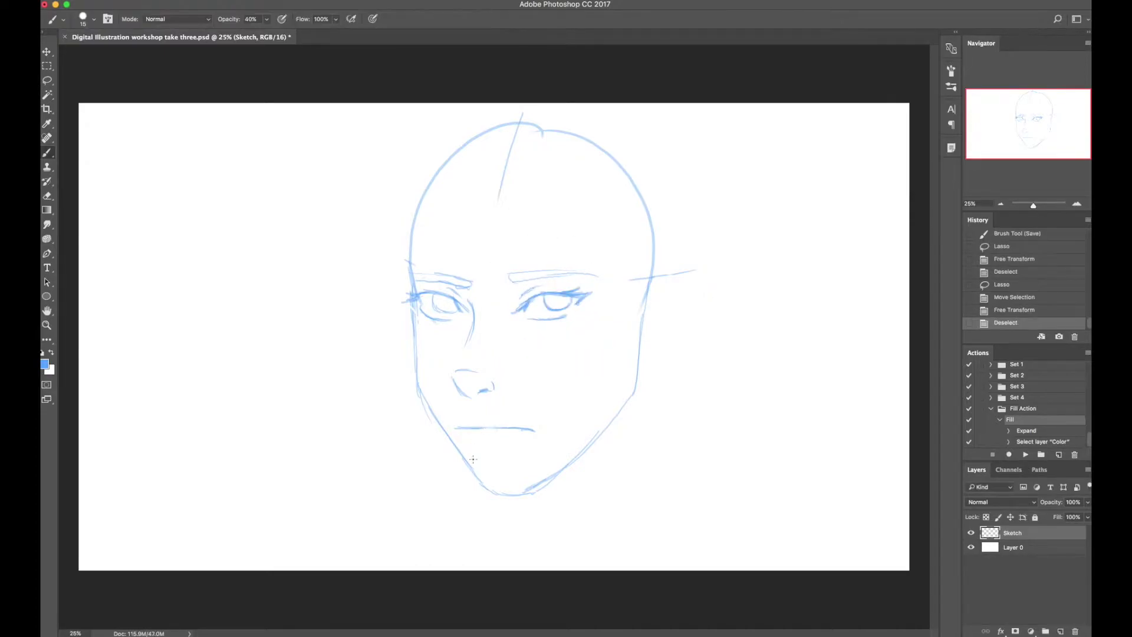
drag(469, 416, 490, 417)
key(super+z)
key(e)
key(b)
mouse_move(489, 428)
mouse_down()
mouse_move(458, 428)
mouse_move(503, 429)
mouse_up()
drag(496, 428, 536, 428)
mouse_move(535, 427)
mouse_down()
mouse_move(481, 449)
mouse_move(513, 439)
mouse_up()
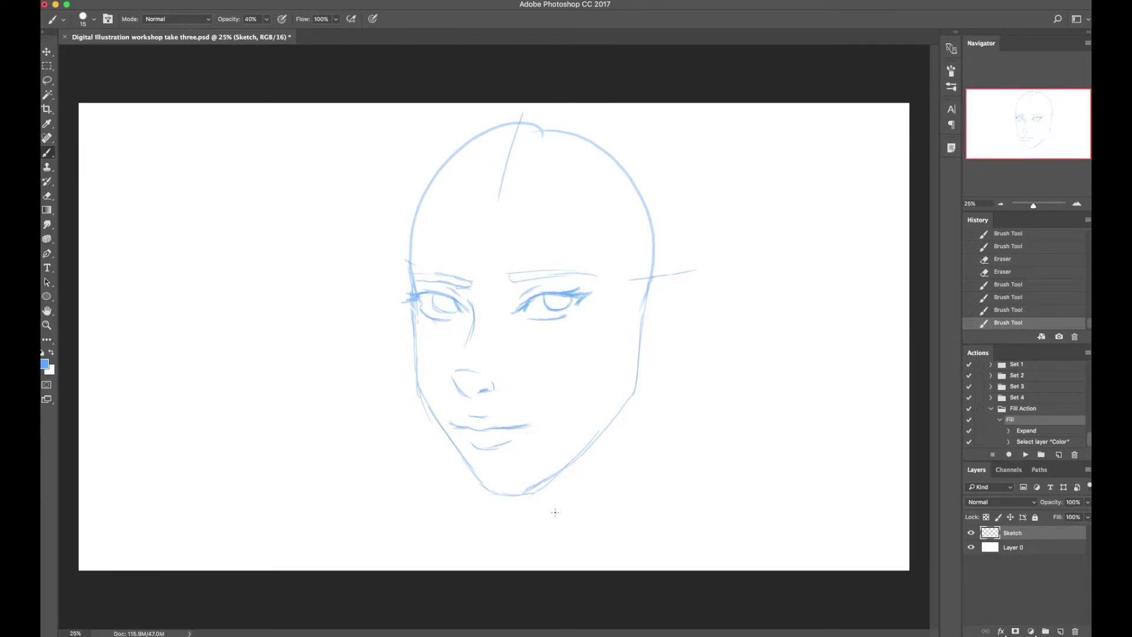
Redraw the left cheek and jaw as a smoother curve down to the chin, erasing the old outline
mouse_move(412, 293)
mouse_down()
mouse_move(412, 370)
mouse_move(414, 347)
mouse_move(444, 430)
mouse_move(422, 386)
mouse_up()
key(e)
drag(423, 386, 472, 469)
key(b)
key(super+z)
drag(427, 411, 478, 487)
key(e)
mouse_move(446, 430)
mouse_down()
mouse_move(483, 484)
mouse_move(452, 452)
mouse_move(470, 476)
mouse_up()
key(b)
mouse_move(466, 470)
mouse_down()
mouse_move(507, 484)
mouse_move(491, 495)
mouse_move(544, 493)
mouse_move(520, 500)
mouse_move(475, 482)
mouse_move(522, 493)
mouse_move(494, 492)
mouse_up()
Redraw the underside of the chin and round off the angular right jaw corner, erasing the old strokes
key(e)
key(b)
key(super+z)
mouse_move(486, 492)
mouse_down()
mouse_move(522, 492)
mouse_move(488, 491)
mouse_move(565, 465)
mouse_up()
key(super+z)
key(e)
mouse_move(533, 483)
mouse_down()
mouse_move(566, 466)
mouse_move(533, 496)
mouse_up()
mouse_move(634, 400)
mouse_down()
mouse_move(641, 371)
mouse_move(633, 390)
mouse_up()
key(b)
drag(638, 361, 625, 404)
Lasso the nose and move it slightly up and left with Free Transform
key(l)
drag(481, 383, 478, 387)
click(478, 388)
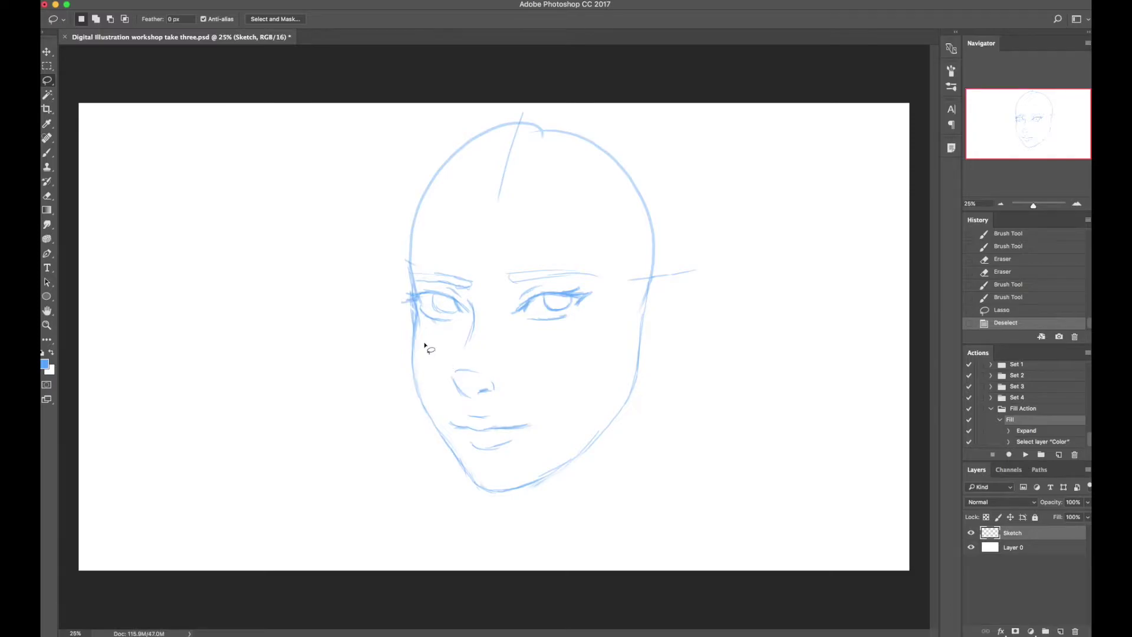
click(46, 83)
mouse_move(437, 357)
mouse_down()
mouse_move(468, 406)
mouse_move(515, 380)
mouse_move(436, 358)
mouse_up()
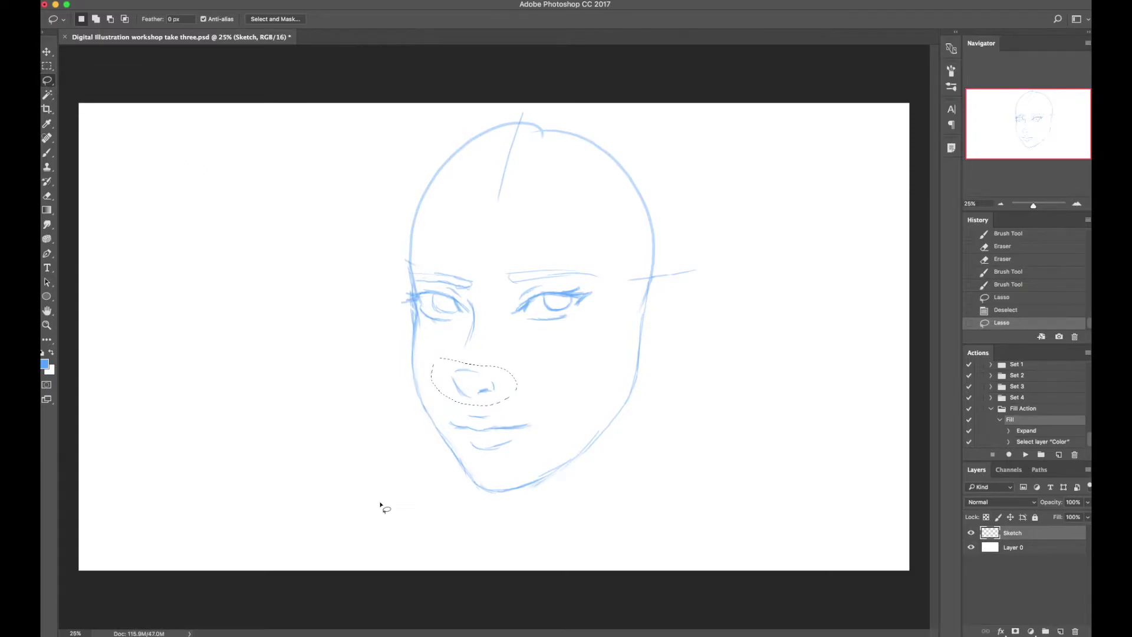
key(ctrl+t)
drag(431, 382, 427, 382)
mouse_move(495, 384)
mouse_down()
mouse_move(440, 416)
mouse_move(451, 441)
mouse_move(514, 460)
mouse_move(542, 419)
mouse_move(448, 395)
mouse_up()
key(Return)
Move the lassoed lips slightly up and left, closer to the nose, with Free Transform
key(ctrl+t)
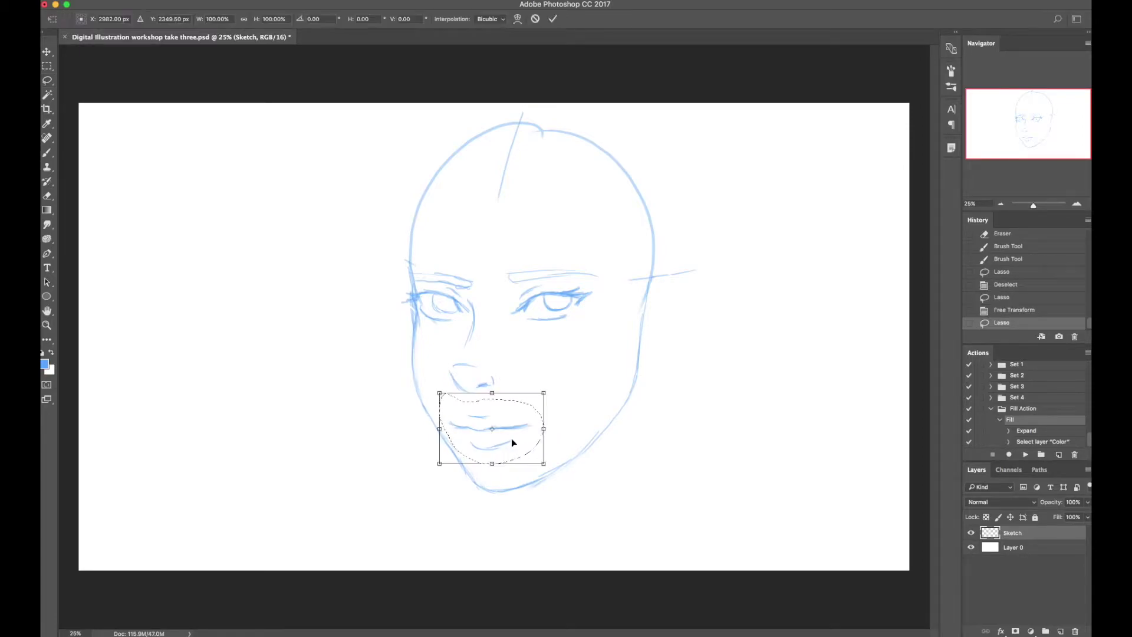
drag(521, 438, 521, 432)
key(Return)
Lasso the cheek, jaw and chin outline and transform it to 97.97% height with a horizontal skew of -0.74°
mouse_move(599, 372)
mouse_down()
mouse_move(447, 434)
mouse_move(572, 412)
mouse_move(593, 375)
mouse_up()
key(ctrl+t)
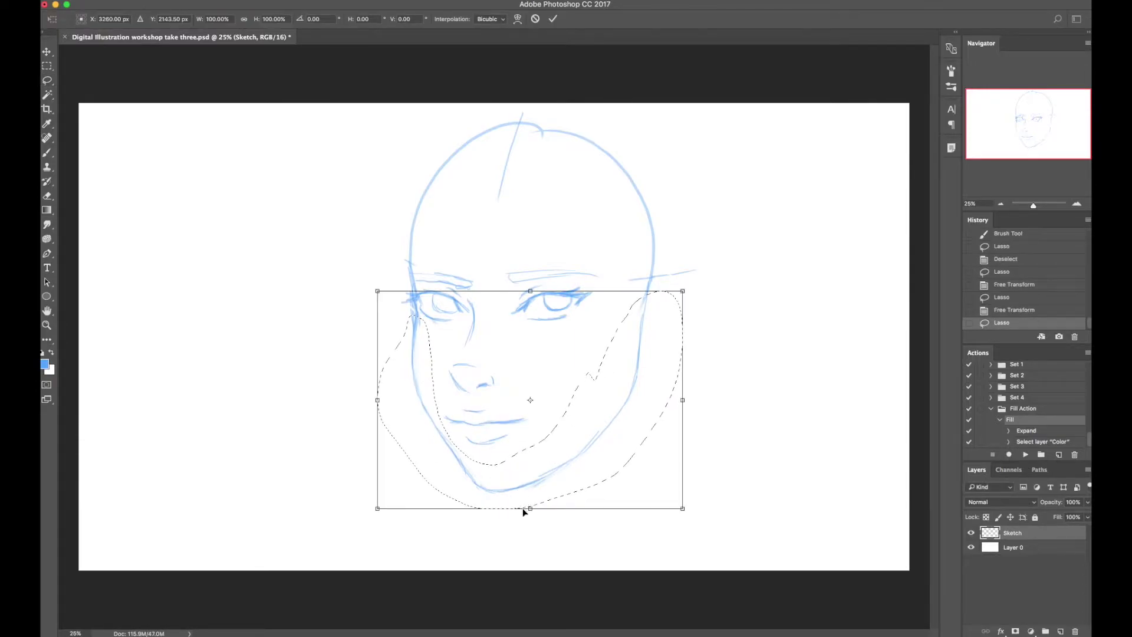
drag(530, 508, 525, 505)
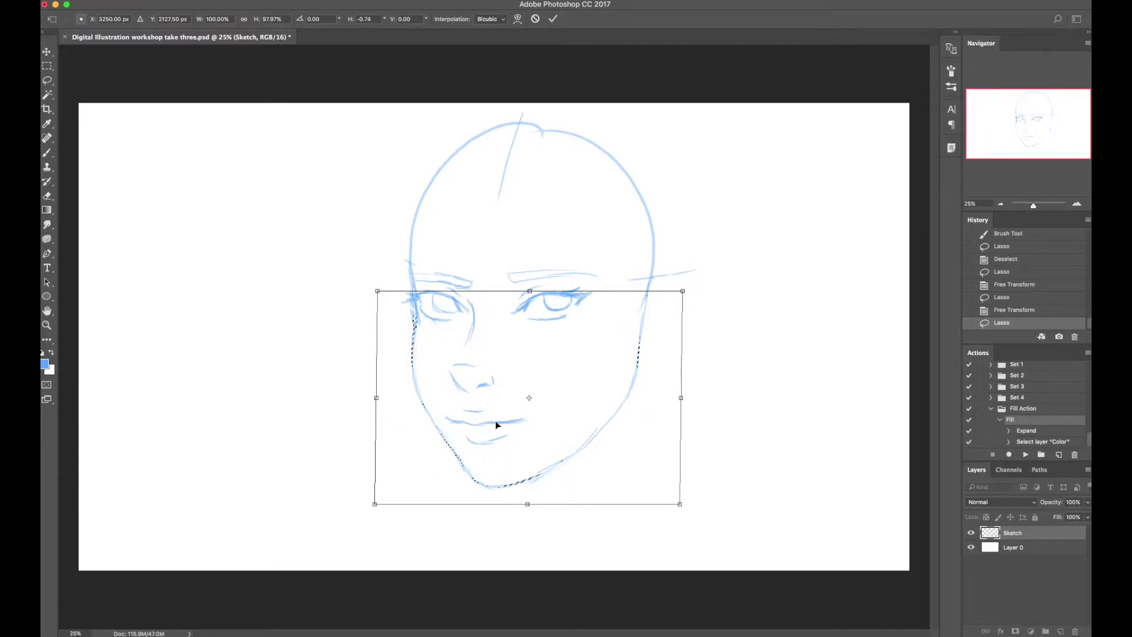
key(Return)
Lasso the nose, mouth and jawline together, adjust them slightly with Free Transform, and save the document without the selection
mouse_move(605, 330)
mouse_down()
mouse_move(430, 324)
mouse_move(604, 335)
mouse_up()
key(ctrl+t)
drag(542, 512, 538, 521)
key(Return)
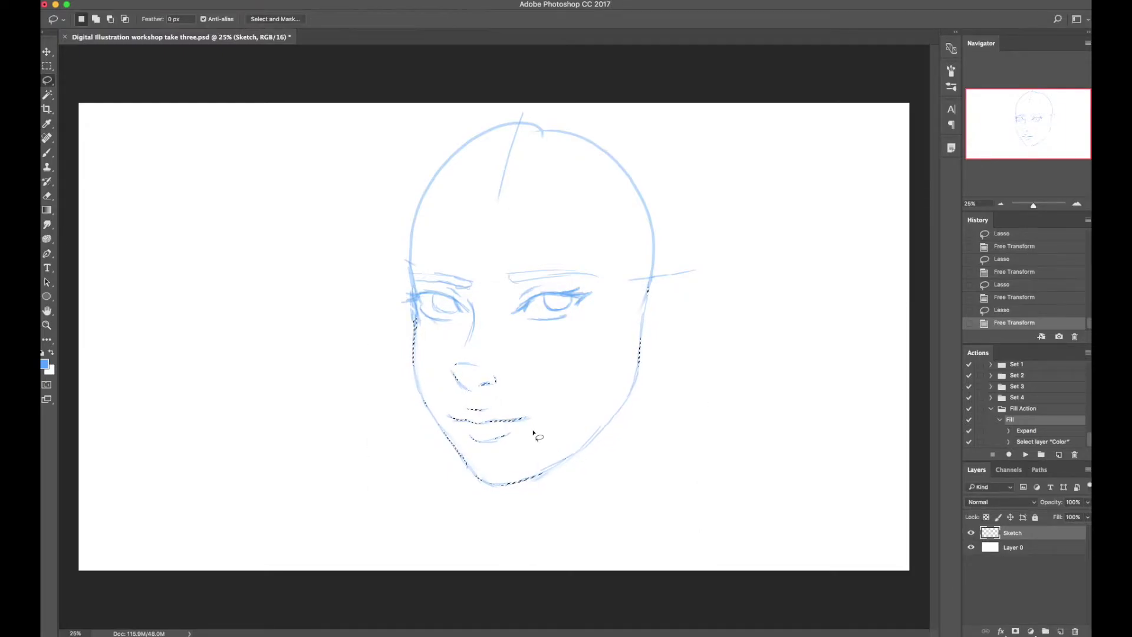
key(ctrl+d)
key(ctrl+s)
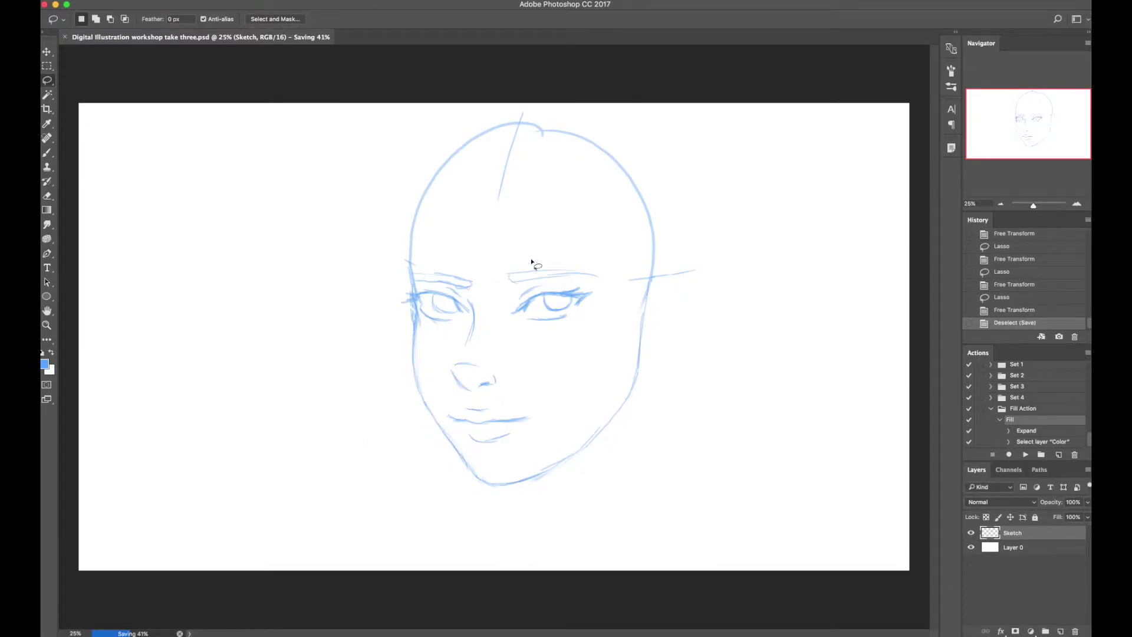
Sketch both sides of the neck and the shoulder lines sloping down to the canvas edge
key(b)
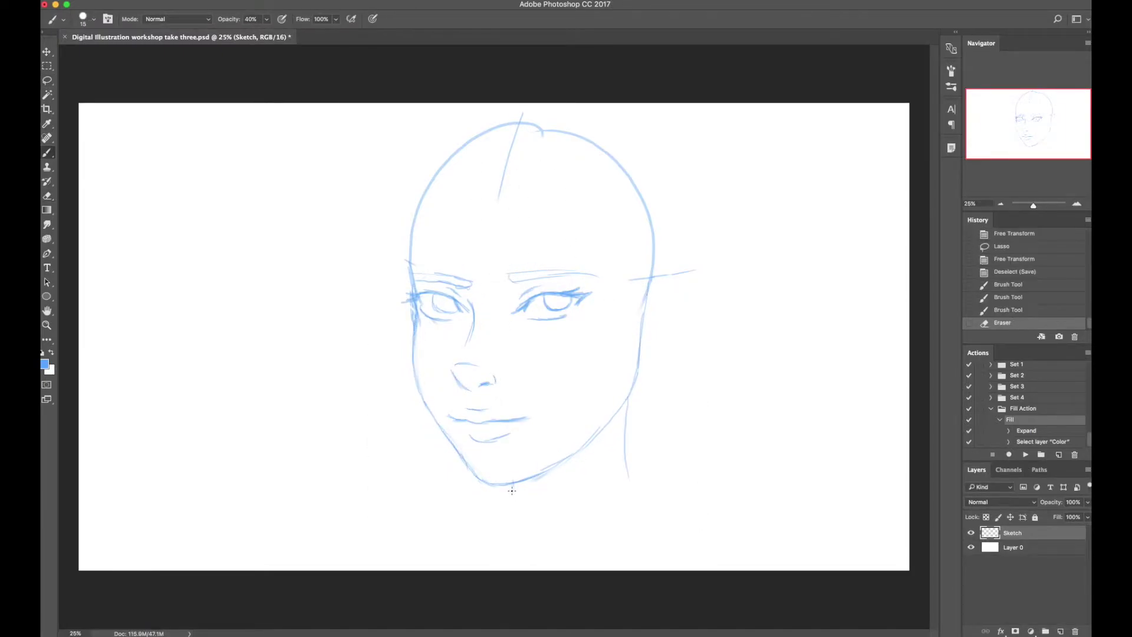
drag(512, 486, 505, 523)
key(e)
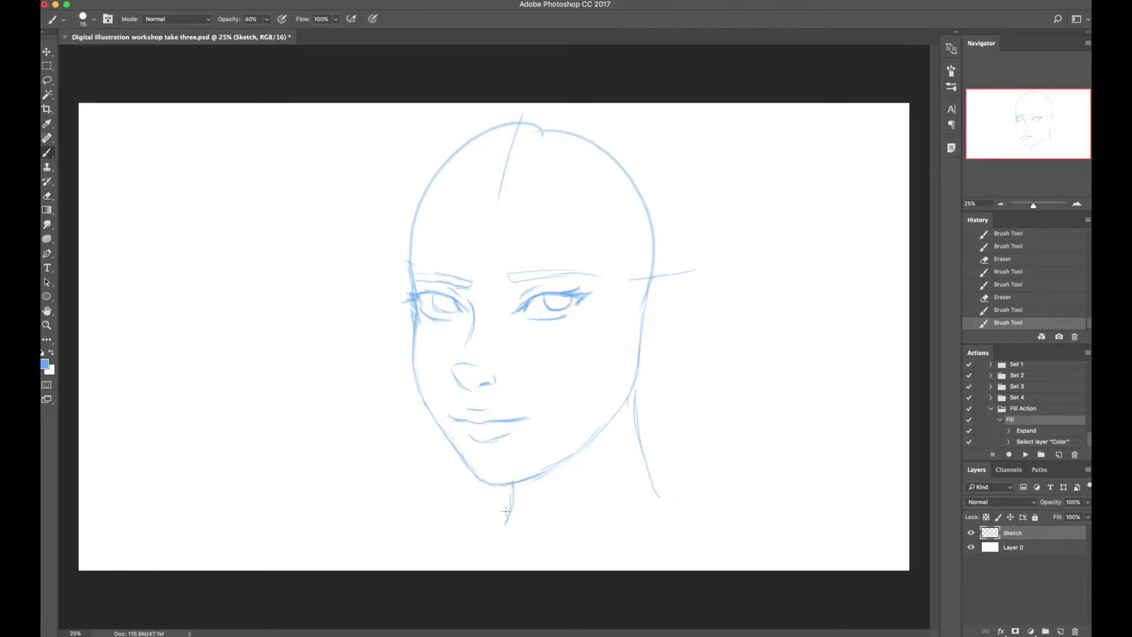
drag(506, 514, 284, 569)
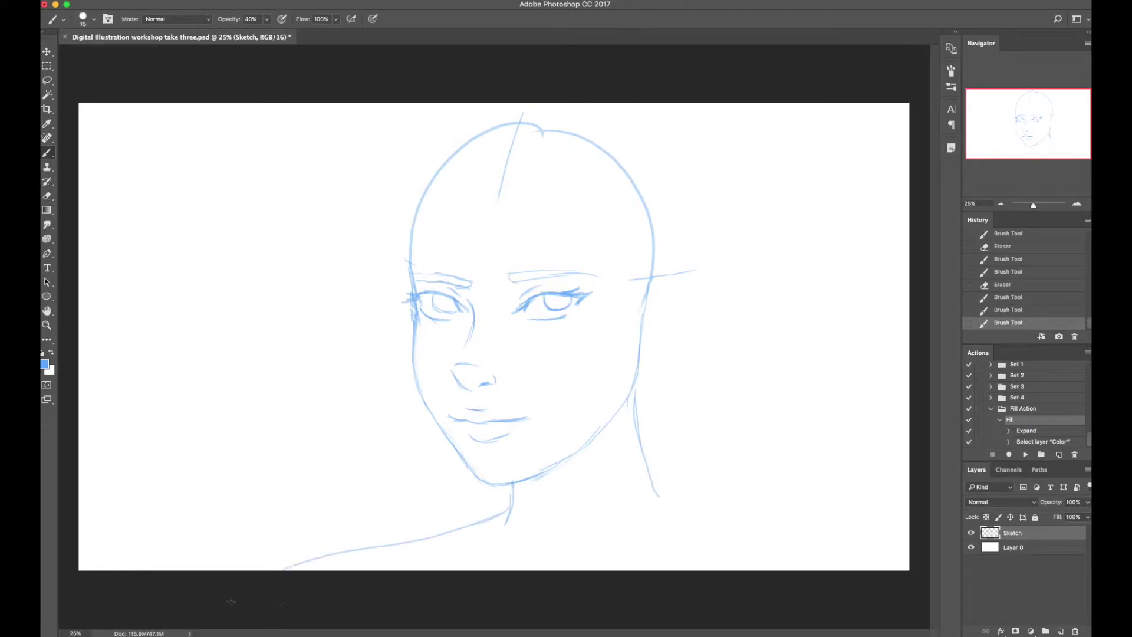
Sketch parted hair strands framing the face and the long outer hair contour on both sides of the head
drag(528, 166, 380, 426)
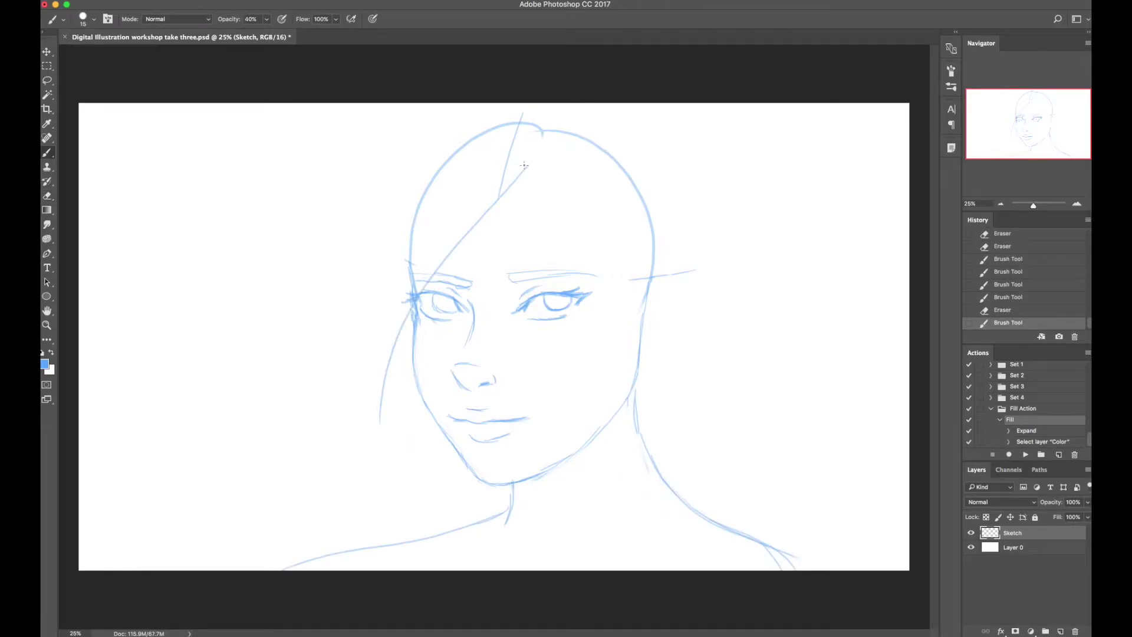
drag(529, 185, 580, 282)
drag(581, 268, 690, 471)
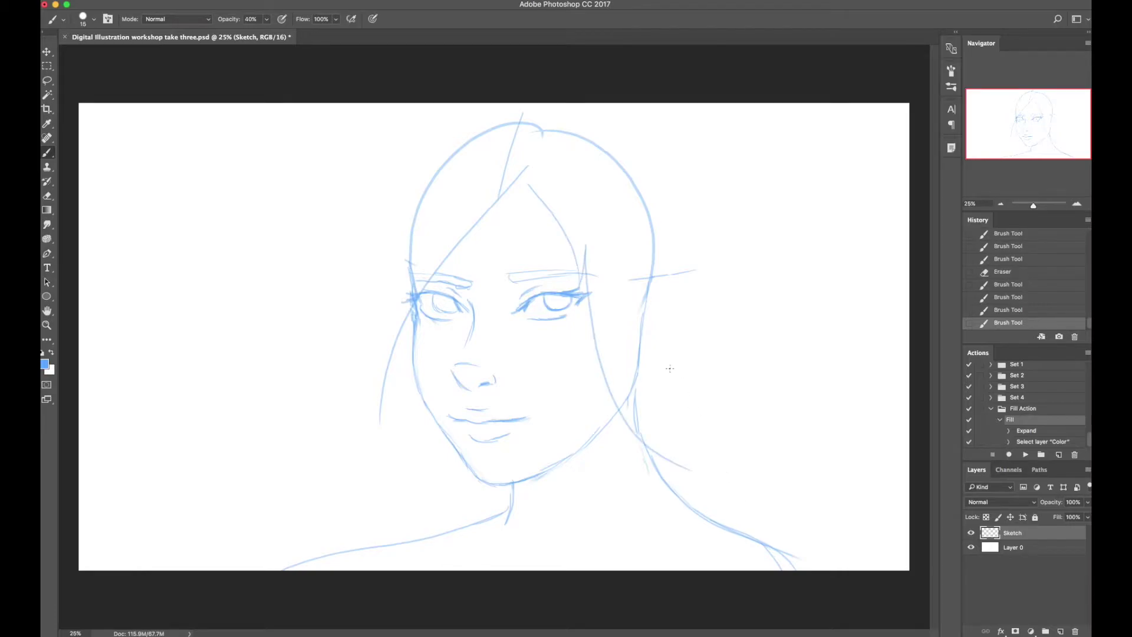
drag(397, 103, 324, 359)
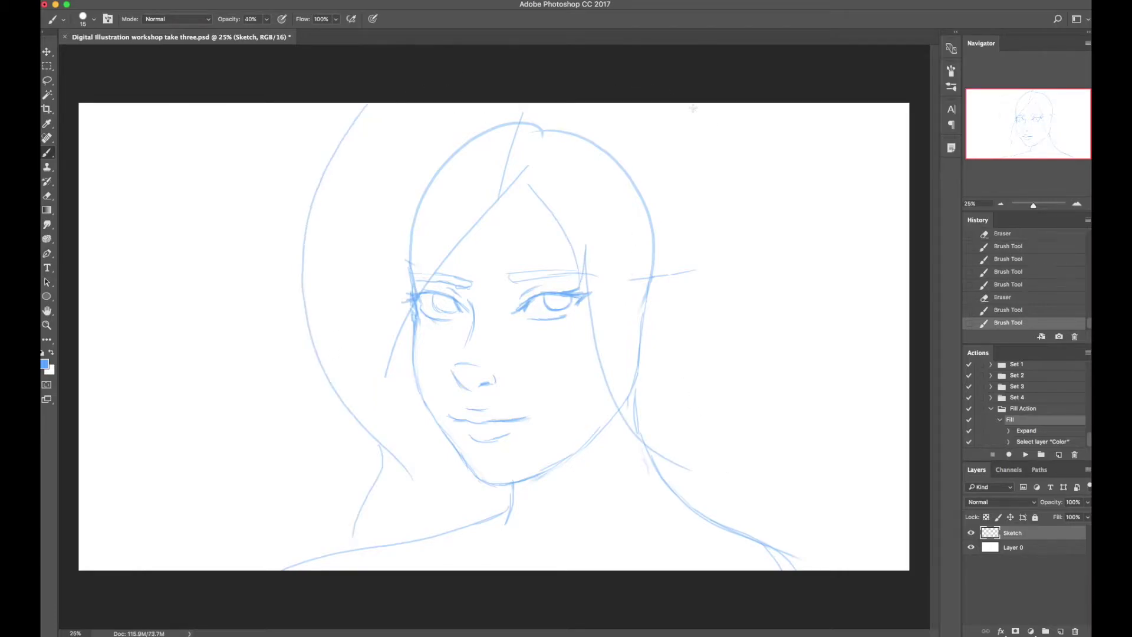
drag(687, 104, 744, 428)
key(super+z)
mouse_move(716, 102)
mouse_down()
mouse_move(746, 387)
mouse_move(825, 584)
mouse_up()
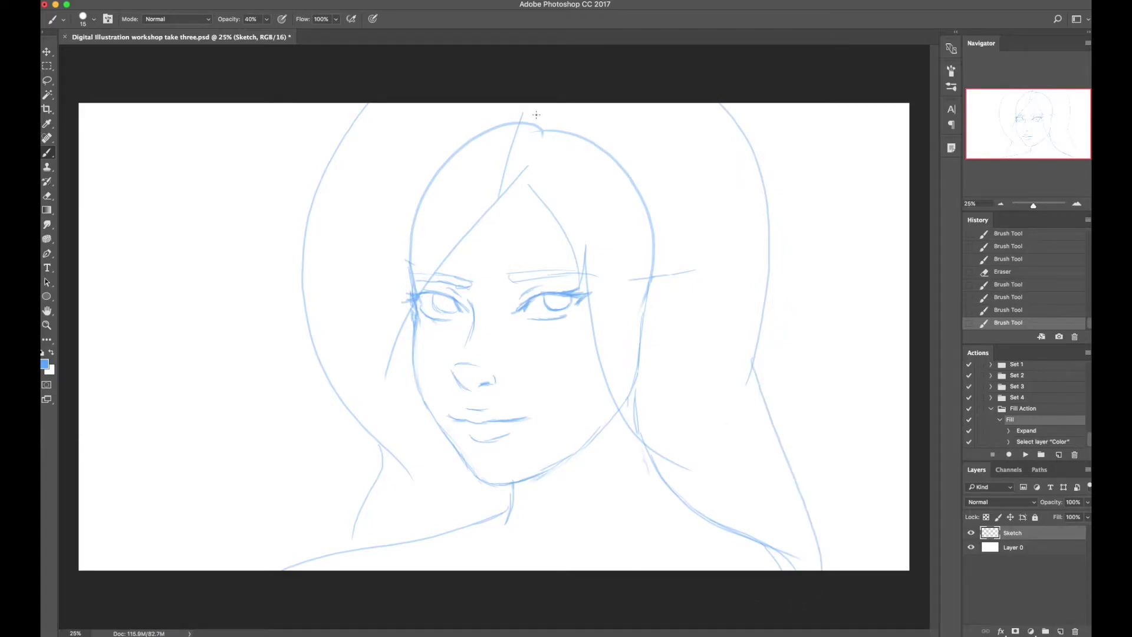
Lasso the skull outline and leftover guide lines between the hair contours, clear them, and drop the selection
key(e)
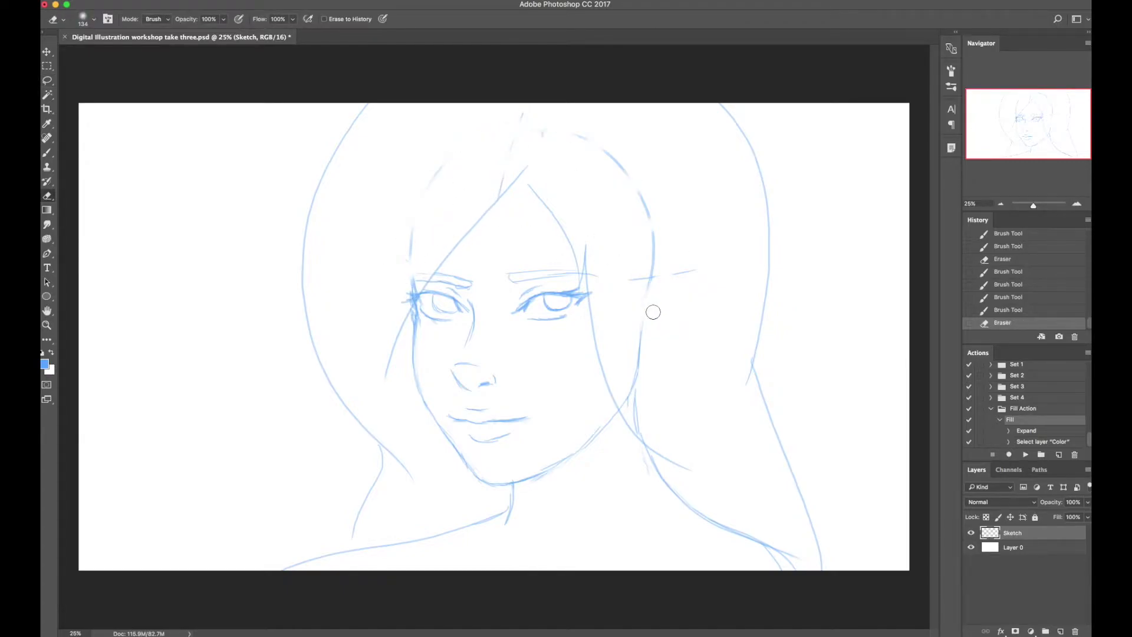
key(l)
mouse_move(374, 253)
mouse_down()
mouse_move(393, 303)
mouse_move(482, 184)
mouse_move(528, 161)
mouse_move(614, 264)
mouse_move(628, 409)
mouse_move(720, 308)
mouse_move(555, 105)
mouse_move(374, 252)
mouse_up()
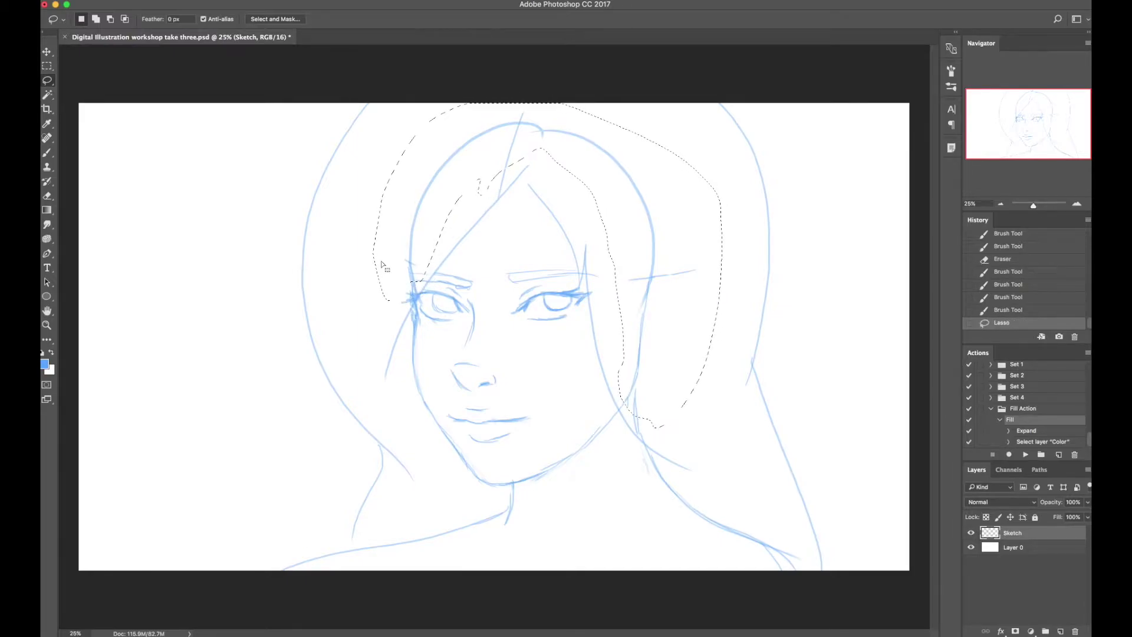
key(Delete)
key(ctrl+d)
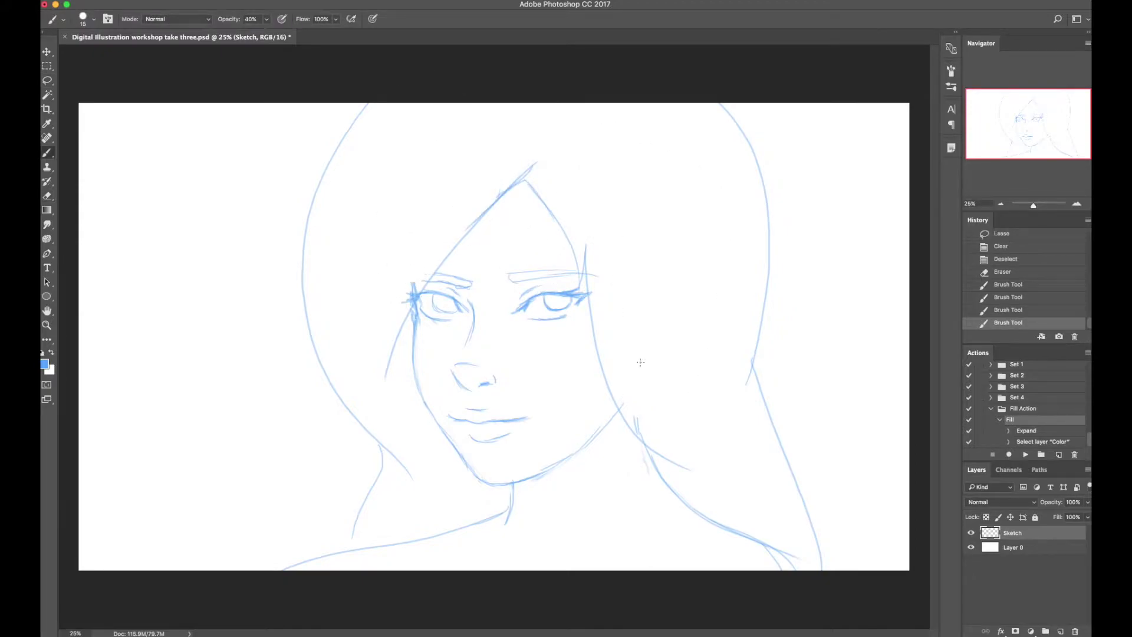
Lasso the outer hair contour and warp it inward around the head with Free Transform, and drop the selection
key(l)
mouse_move(317, 467)
mouse_down()
mouse_move(310, 515)
mouse_move(353, 543)
mouse_move(428, 491)
mouse_move(379, 396)
mouse_move(384, 178)
mouse_move(694, 250)
mouse_move(776, 520)
mouse_move(908, 330)
mouse_move(277, 387)
mouse_move(298, 416)
mouse_up()
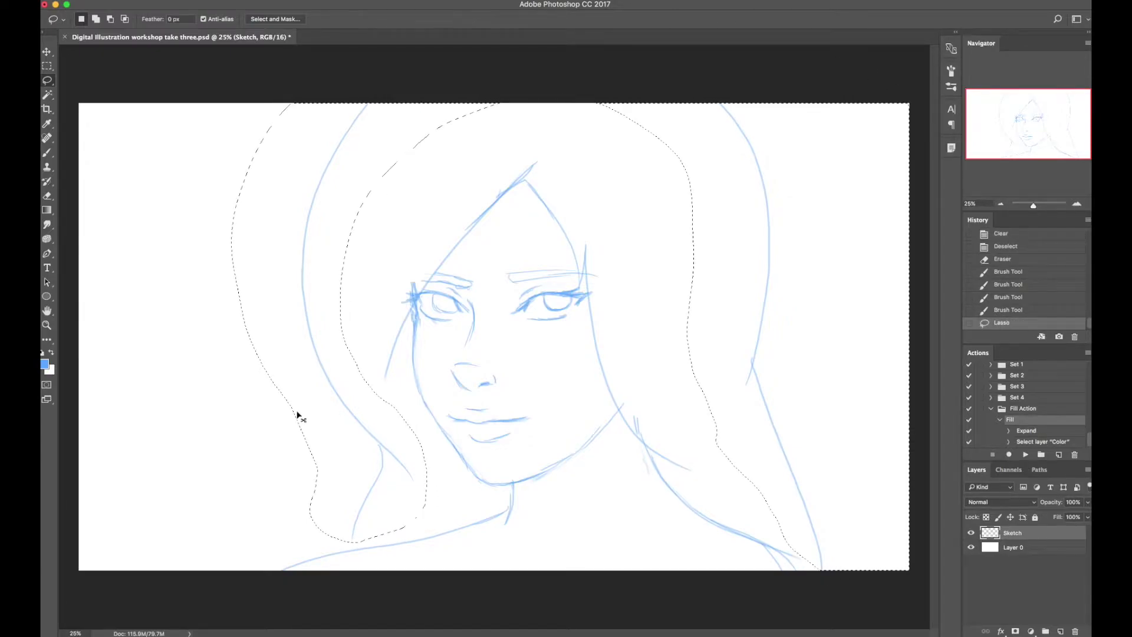
key(super+t)
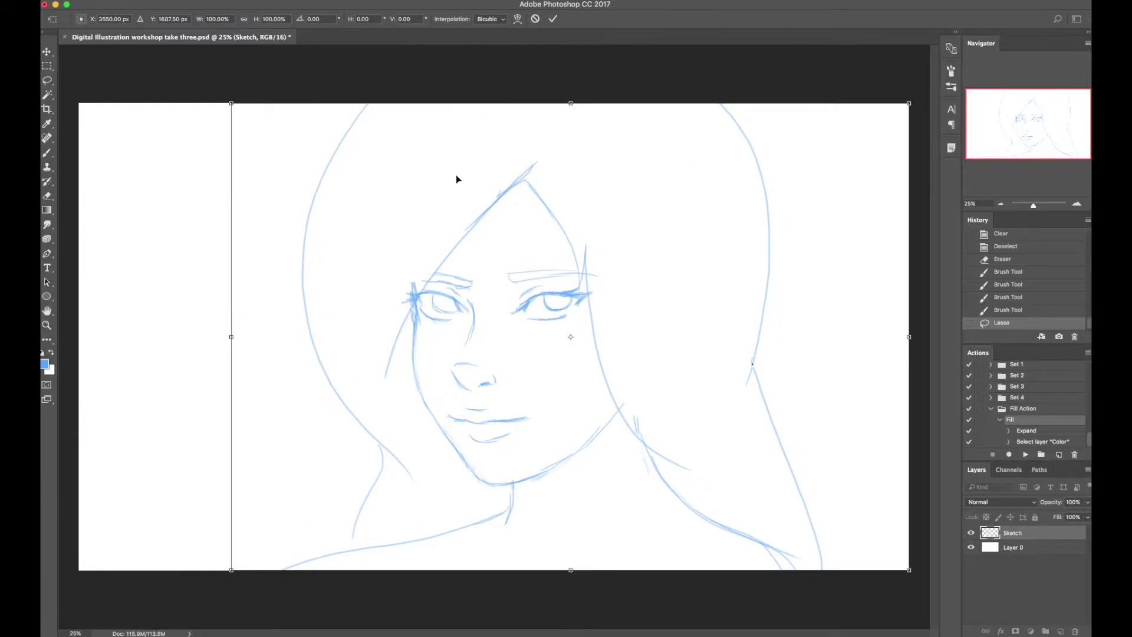
right_click(454, 181)
click(495, 248)
drag(374, 202, 392, 202)
drag(379, 502, 376, 521)
drag(767, 283, 768, 272)
drag(774, 474, 765, 470)
drag(584, 107, 567, 126)
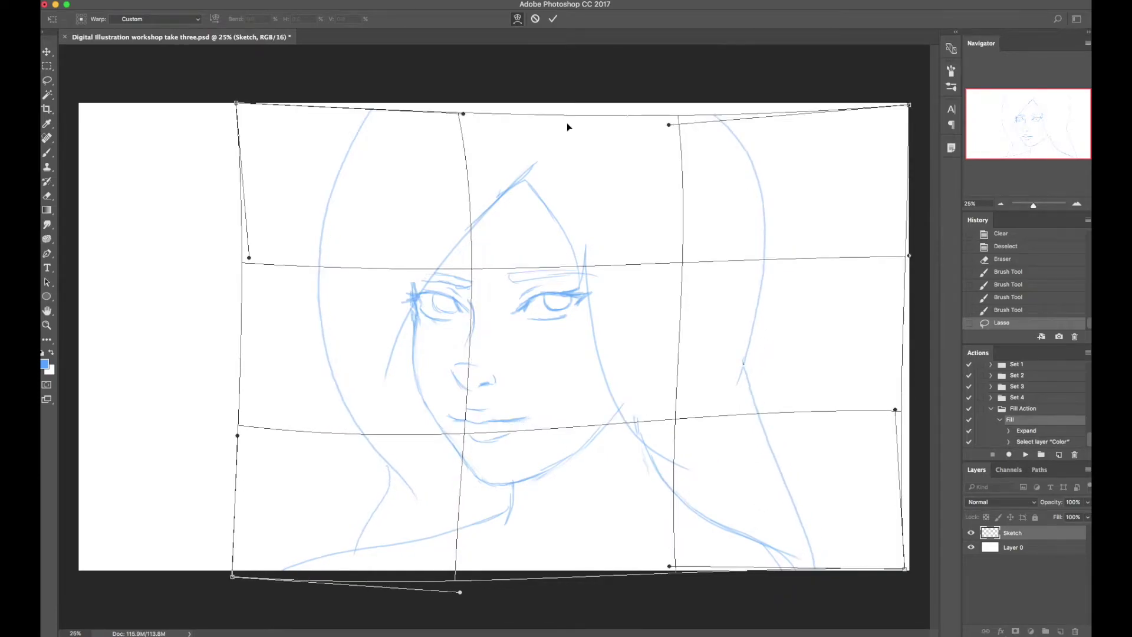
key(Return)
key(ctrl+d)
Enlarge the whole sketch with Free Transform, extending it toward the canvas's upper left
key(ctrl+t)
drag(281, 103, 222, 53)
key(Return)
Clean up the right jawline where it meets the front hair strand, erasing stray strokes
key(b)
key(e)
mouse_move(615, 399)
mouse_down()
mouse_move(622, 413)
mouse_move(608, 382)
mouse_up()
drag(608, 381, 605, 388)
key(b)
key(e)
click(356, 227)
Sketch a fuller outer hair contour along the left side of the head and erase its excess strokes
key(b)
mouse_move(327, 101)
mouse_down()
mouse_move(241, 195)
mouse_move(264, 208)
mouse_move(256, 236)
mouse_up()
key(super+z)
drag(277, 152, 264, 289)
drag(256, 230, 271, 343)
key(e)
drag(306, 89, 257, 179)
Sketch the clothing straps running over both shoulders down to the canvas edge
key(b)
mouse_move(375, 534)
mouse_down()
mouse_move(372, 570)
mouse_move(406, 525)
mouse_move(407, 570)
mouse_up()
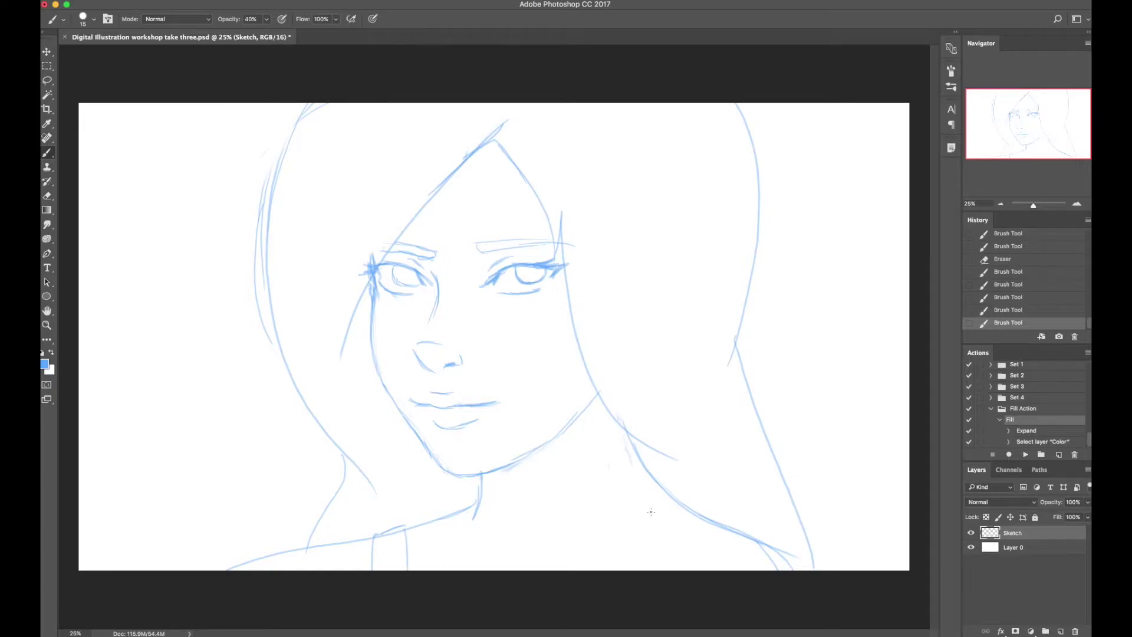
mouse_move(700, 515)
mouse_down()
mouse_move(744, 525)
mouse_move(690, 569)
mouse_up()
drag(738, 518, 739, 569)
Sketch the neck muscle and collarbone lines, erasing a stretch of the right jawline, and save the document
mouse_move(599, 435)
mouse_down()
mouse_move(561, 547)
mouse_move(573, 538)
mouse_up()
key(super+z)
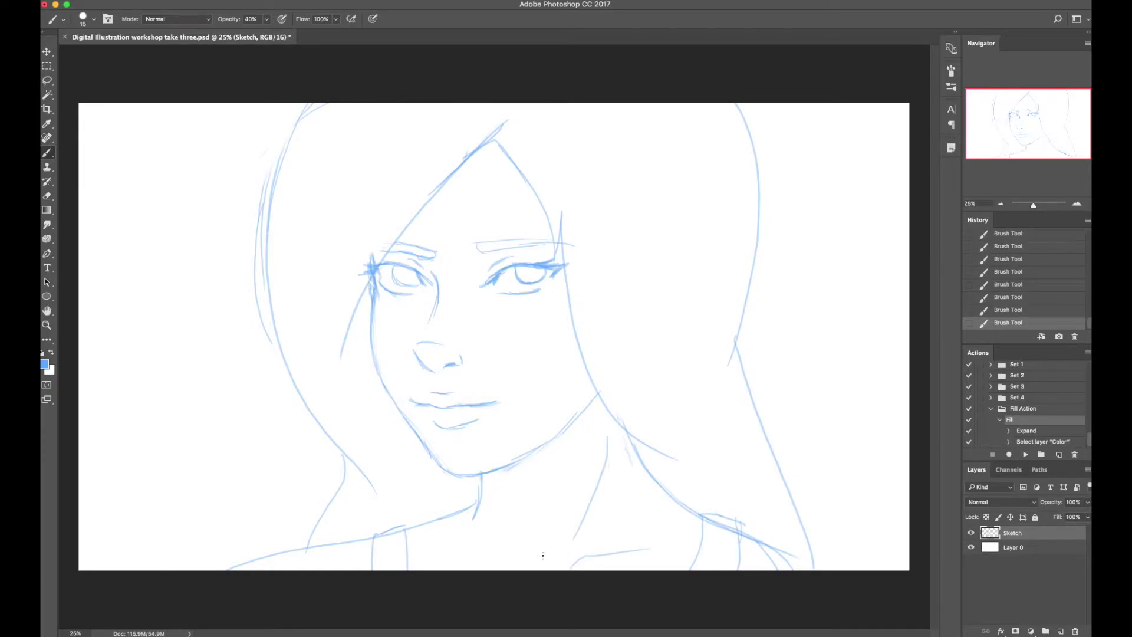
key(e)
key(ctrl+s)
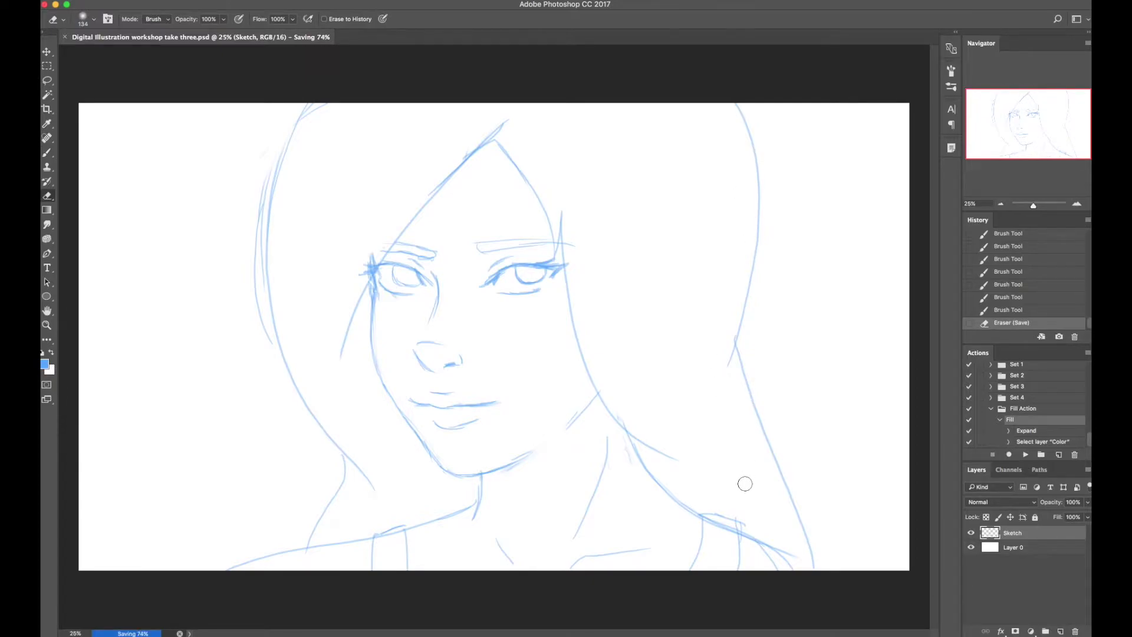
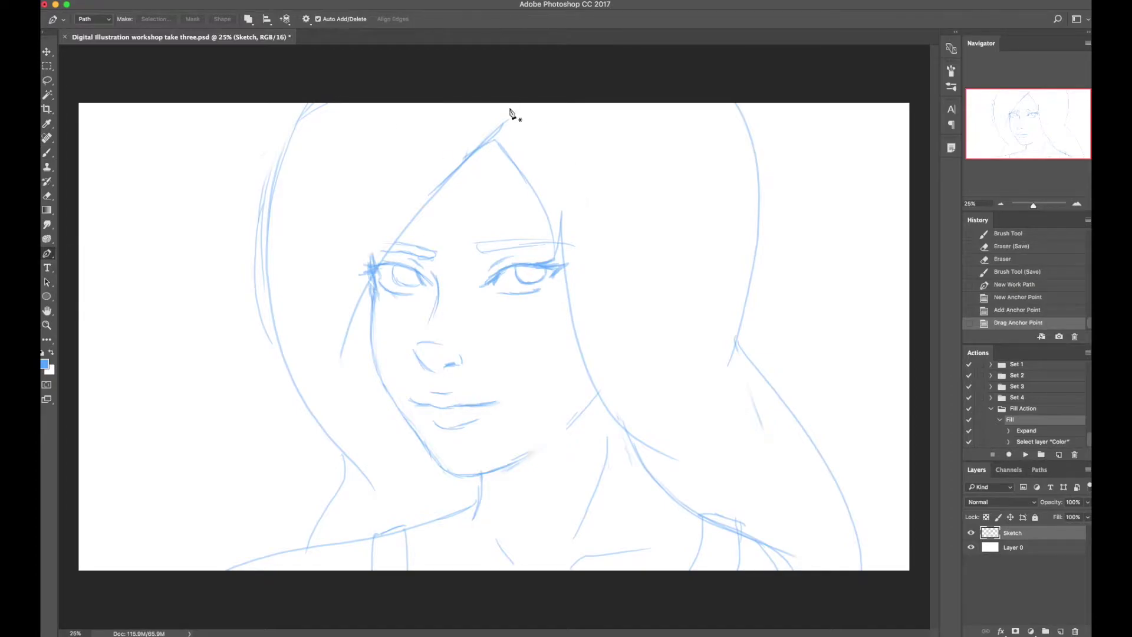
Draw curved pen paths along the front hair strands from the parting, down to the left strand tip and beside the right eye
click(509, 120)
click(337, 355)
drag(415, 245, 463, 154)
click(494, 137)
click(552, 257)
click(539, 207)
drag(539, 207, 560, 214)
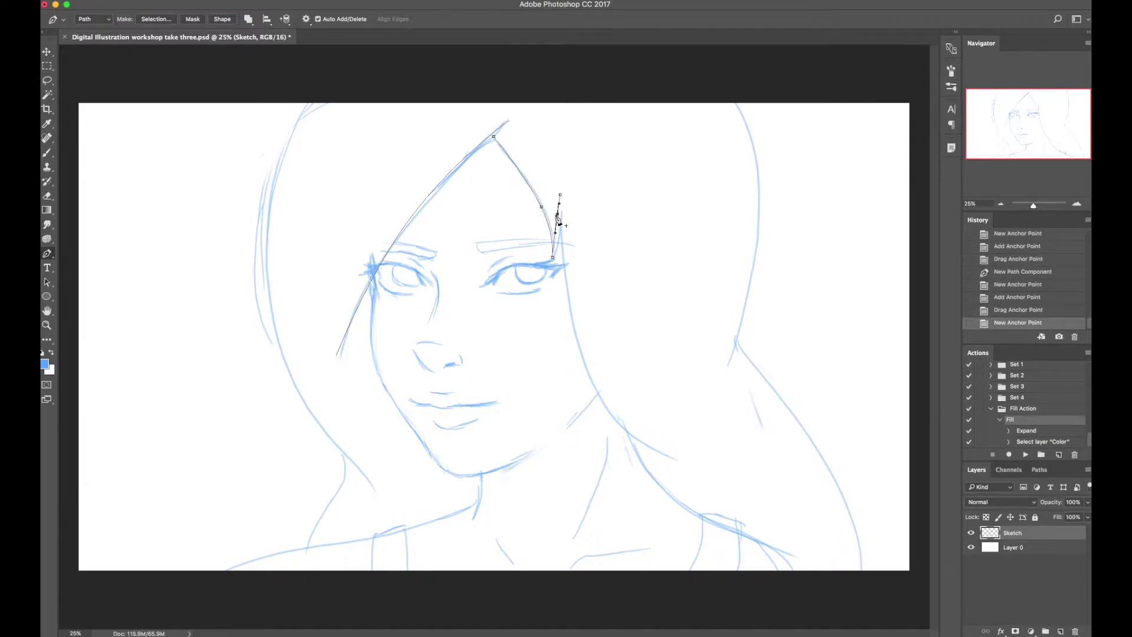
Stroke the front hair paths in black with a size 10 brush, and undo the strokes
key(d)
key(b)
key(Return)
key(bracketleft)
key(Return)
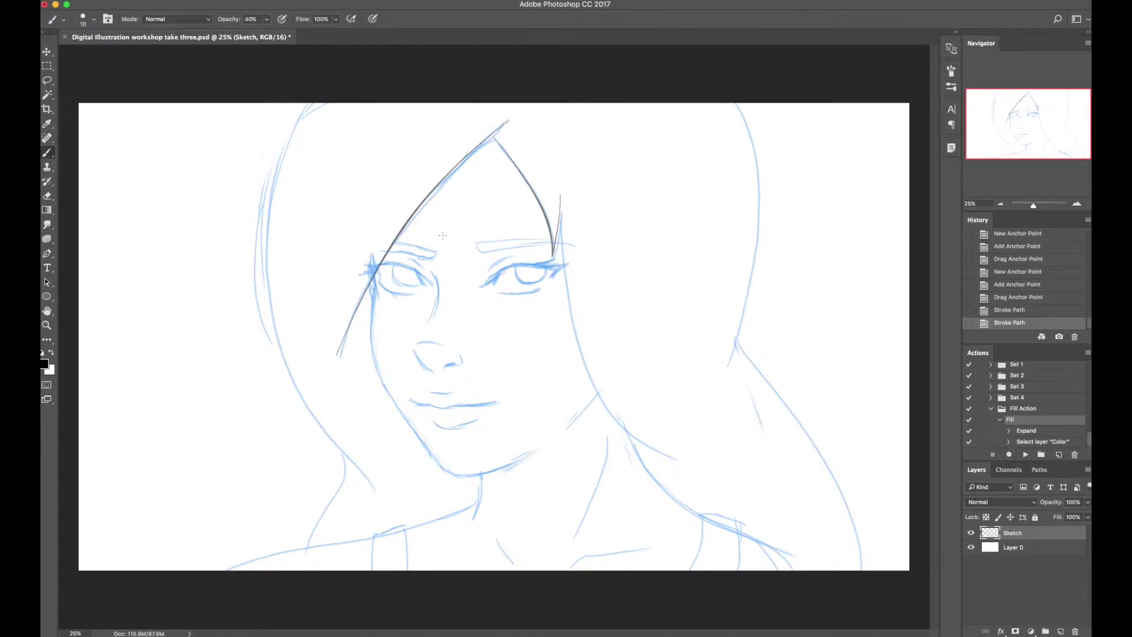
key(super+alt+z)
key(super+alt+z)
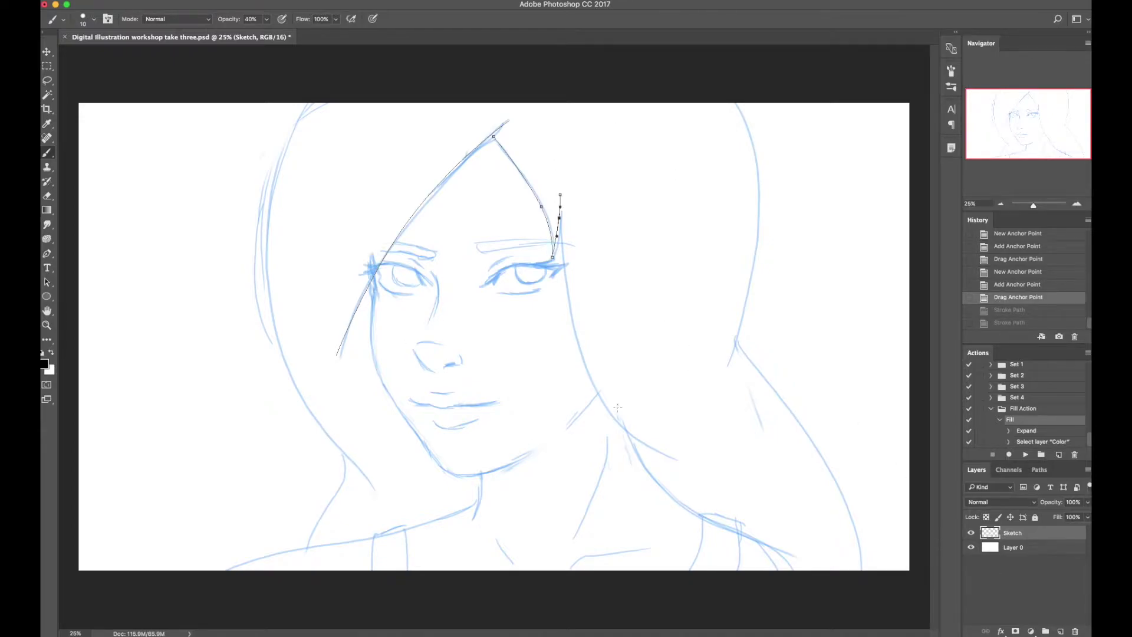
Hide the hair path, recall it by selecting the saved Work Path entry, and hide it again
key(p)
key(Return)
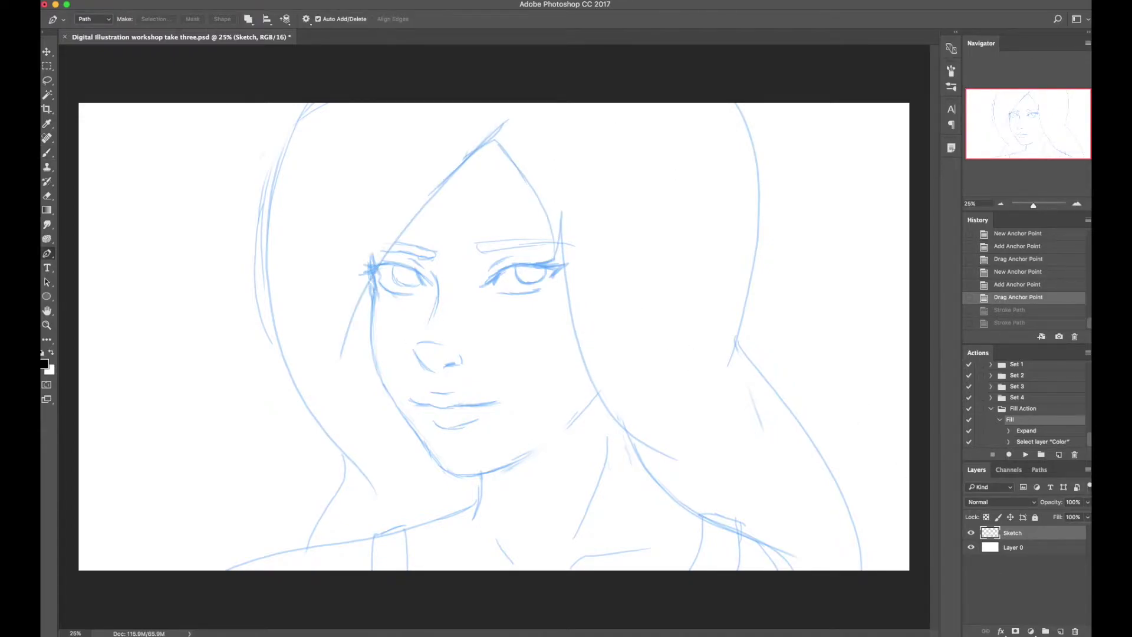
click(1043, 470)
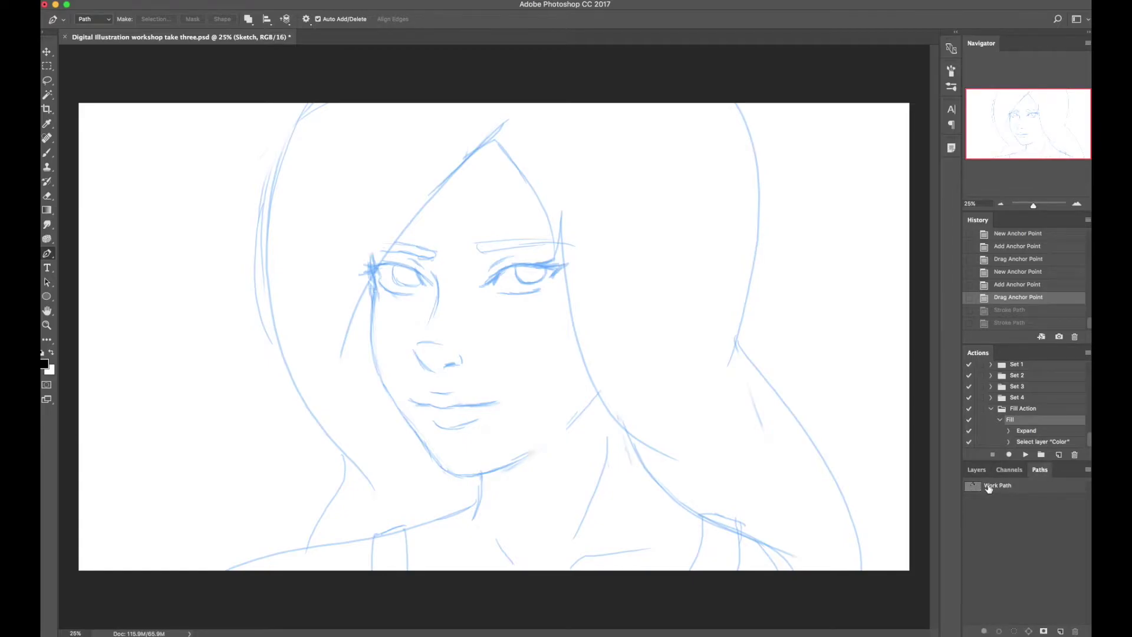
click(1005, 489)
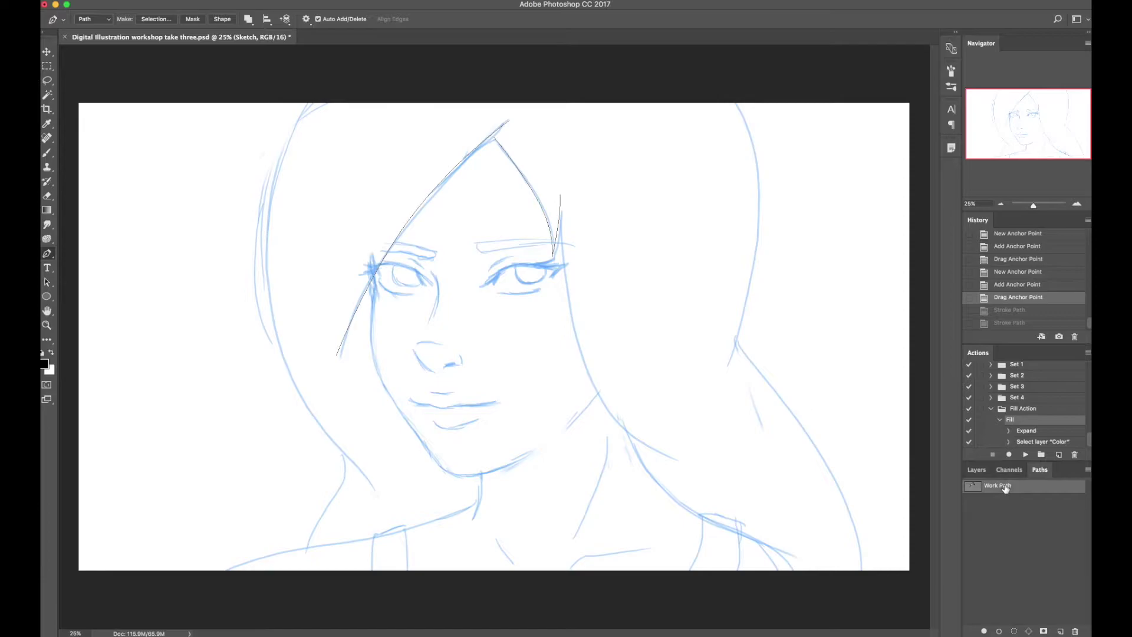
key(Return)
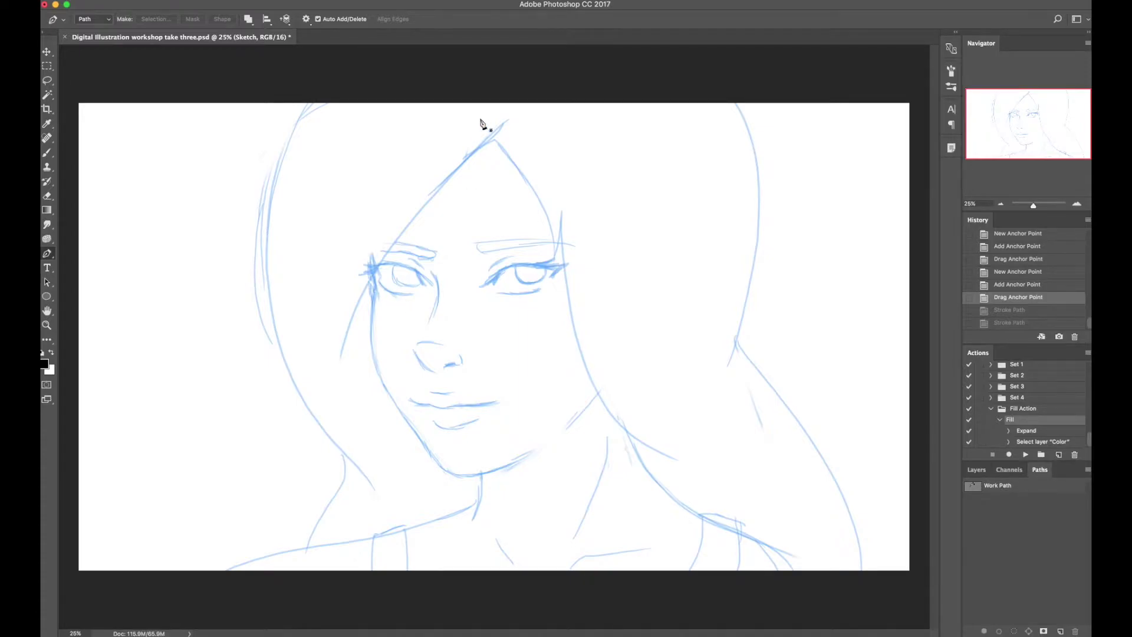
click(510, 128)
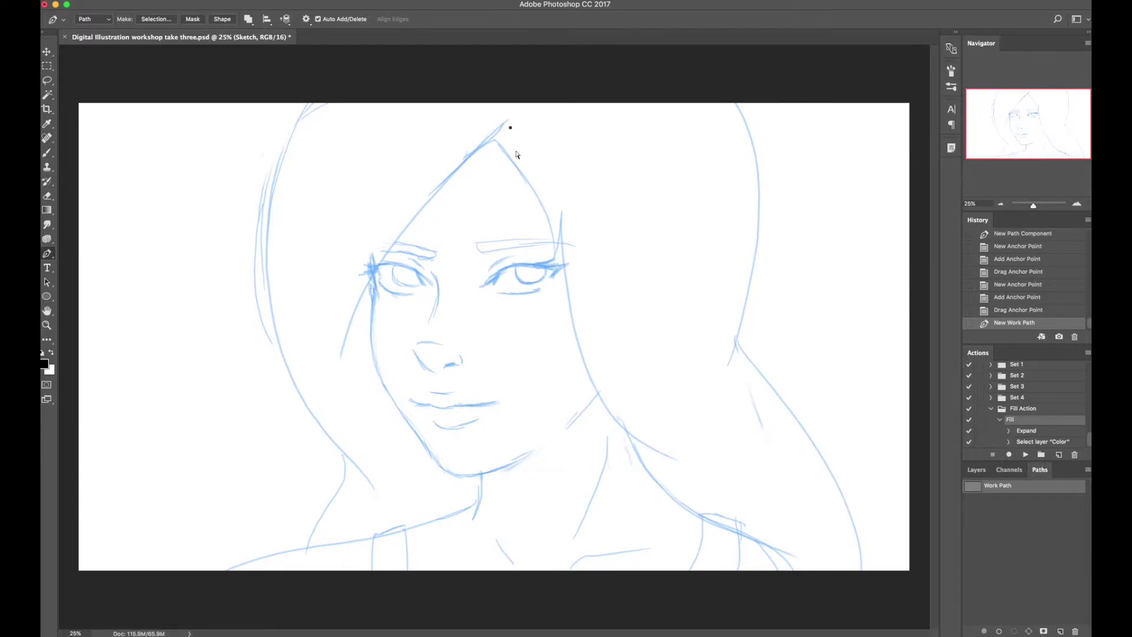
key(ctrl+z)
click(502, 125)
key(super+z)
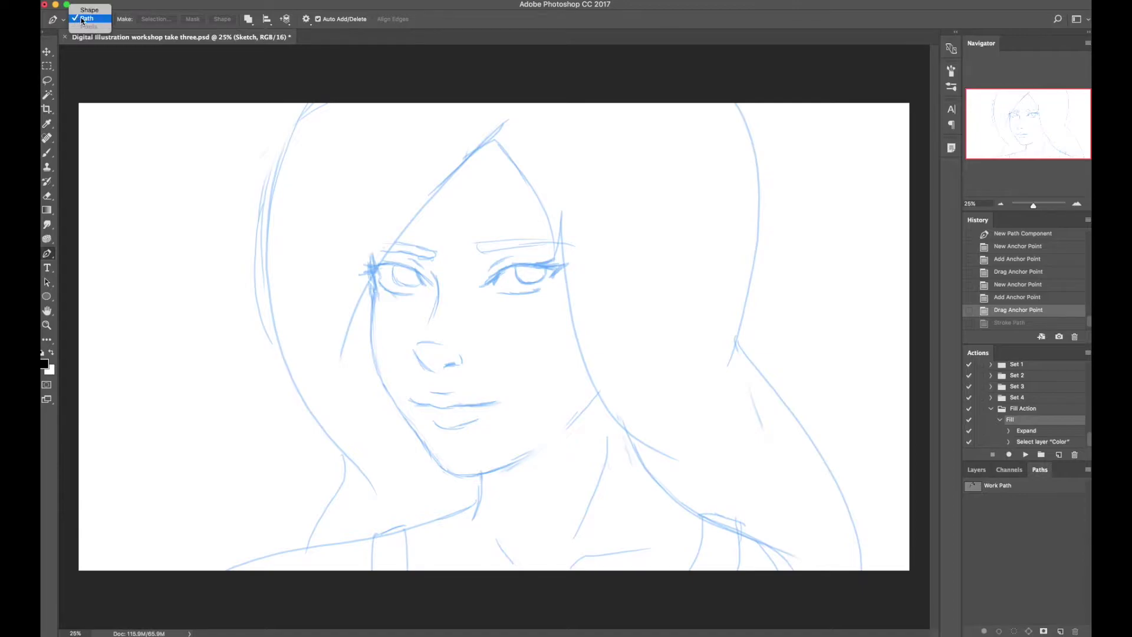
Review the Pen tool's drawing mode, path combination, alignment and arrangement options, keeping Path, Combine Shapes and Align To Selection
click(83, 19)
click(249, 19)
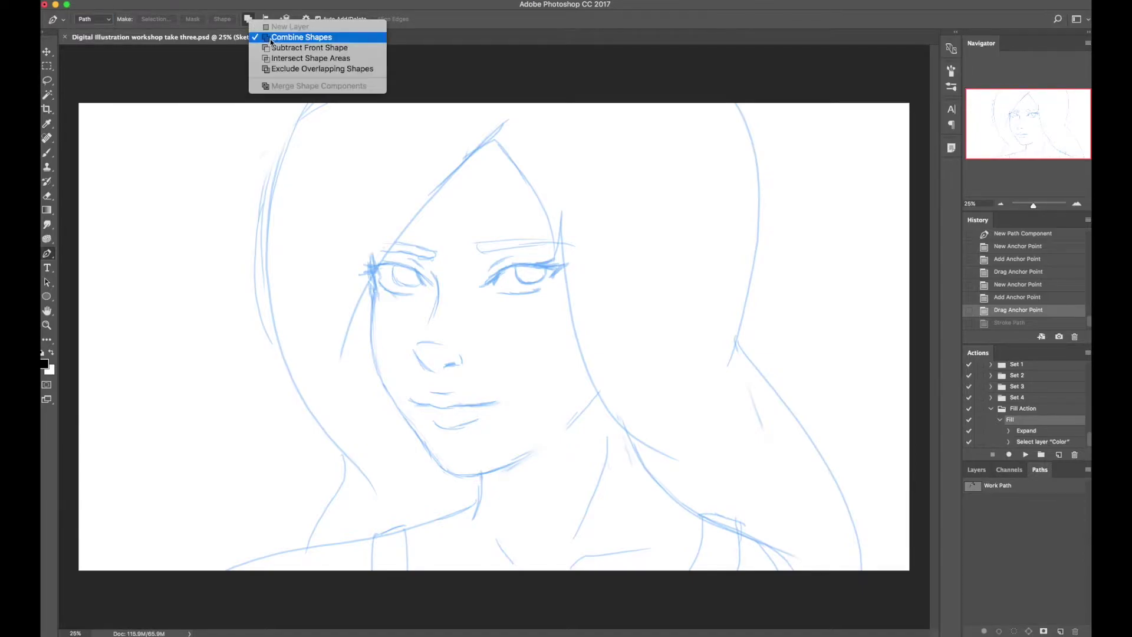
click(271, 40)
click(266, 19)
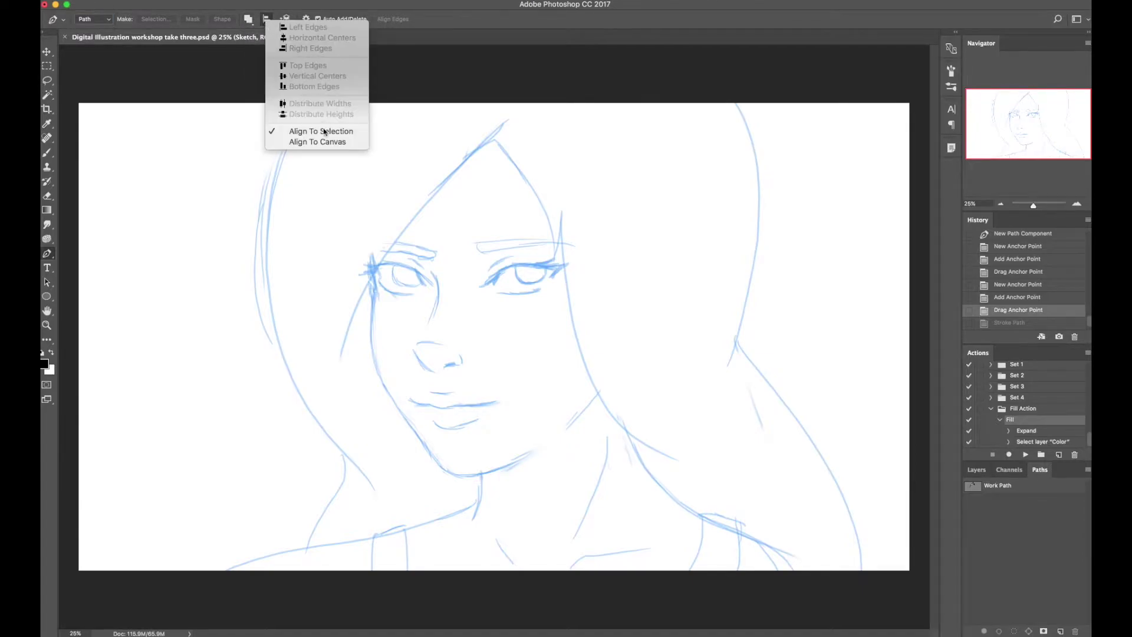
click(307, 133)
click(291, 20)
click(307, 15)
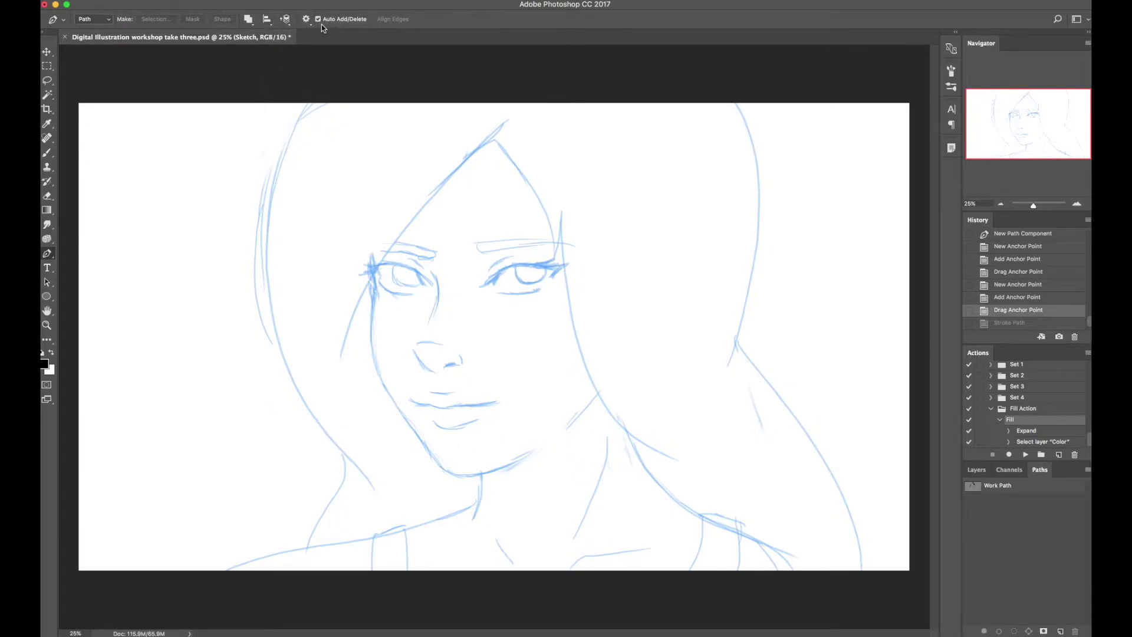
Start a straight pen path from the top of the hair parting to the left front strand's tip, with an anchor midway
click(511, 121)
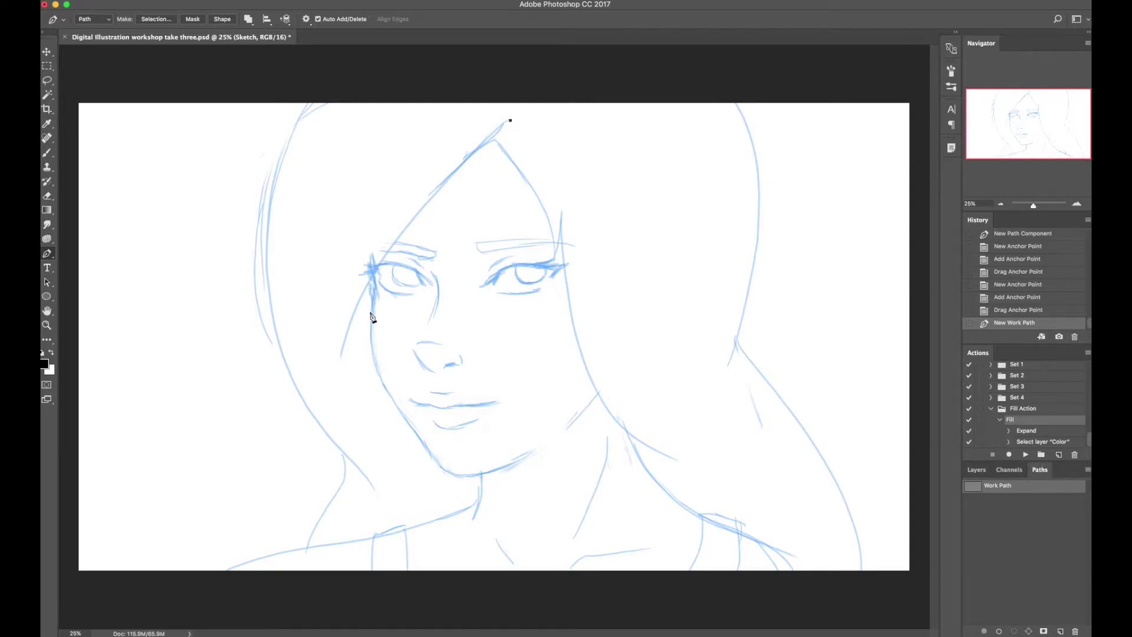
click(339, 358)
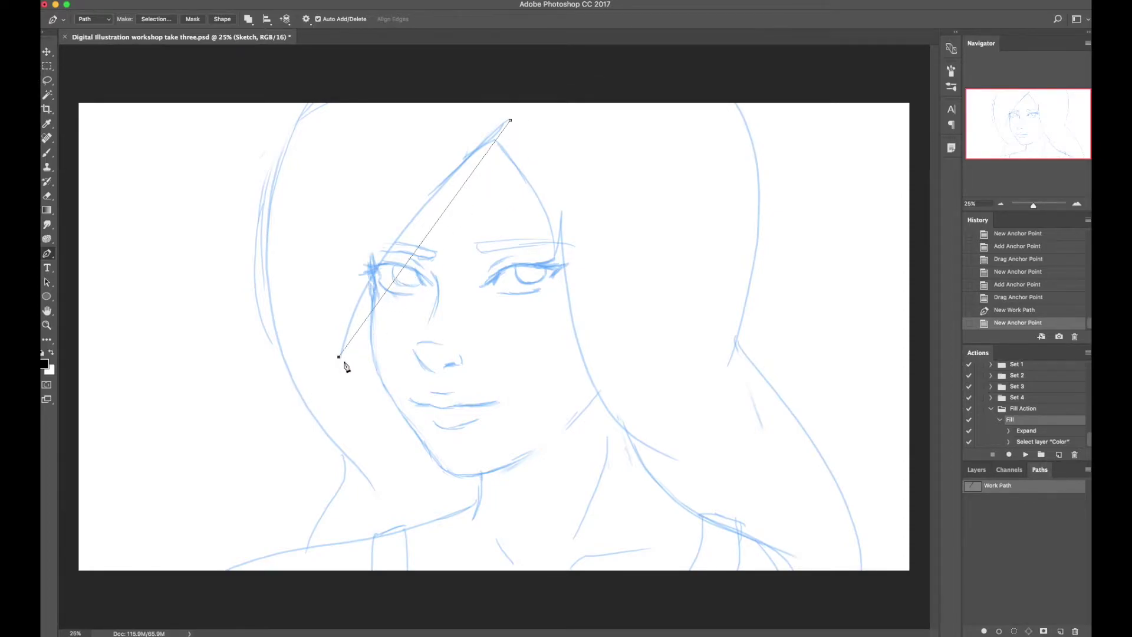
click(430, 236)
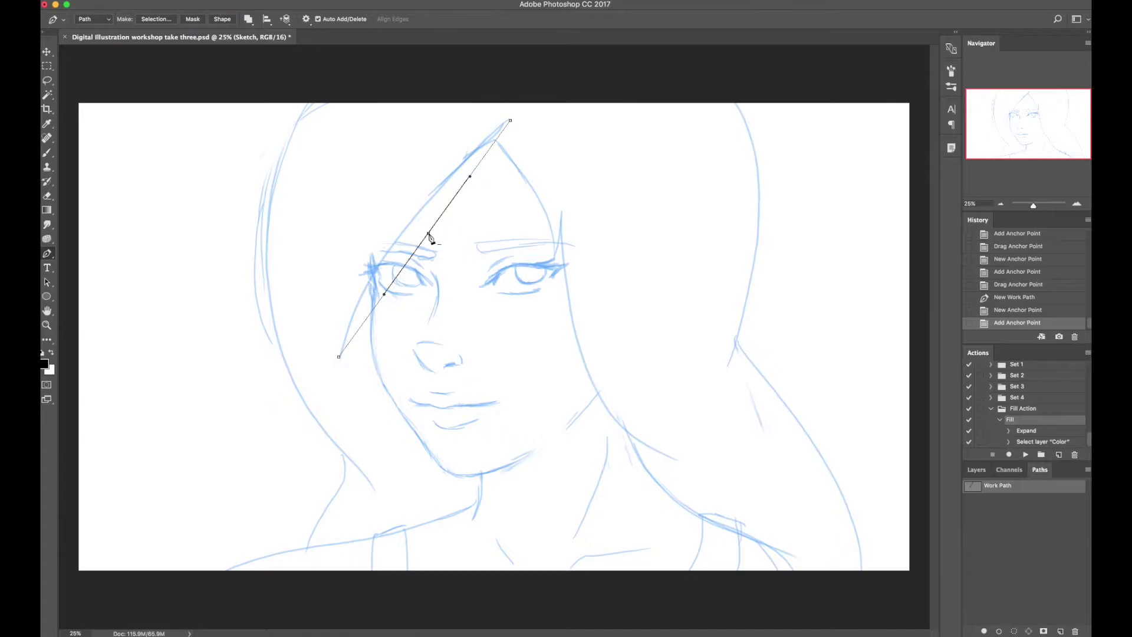
Repeatedly delete and re-add the middle anchor point of the front hair path
click(428, 234)
click(429, 234)
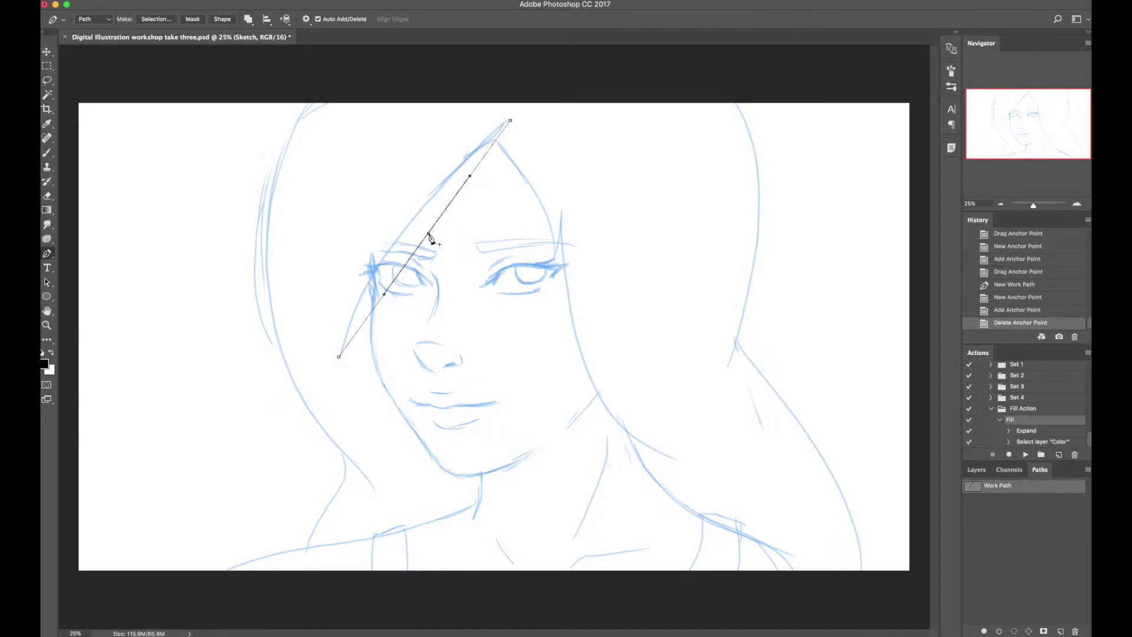
click(429, 235)
click(428, 234)
click(429, 236)
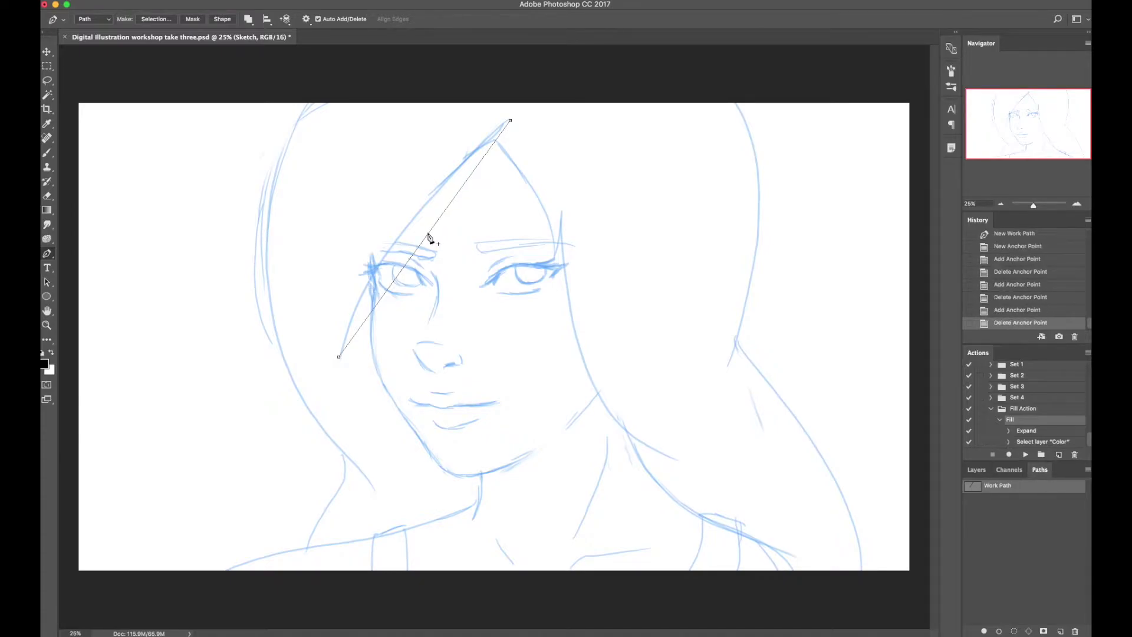
click(429, 234)
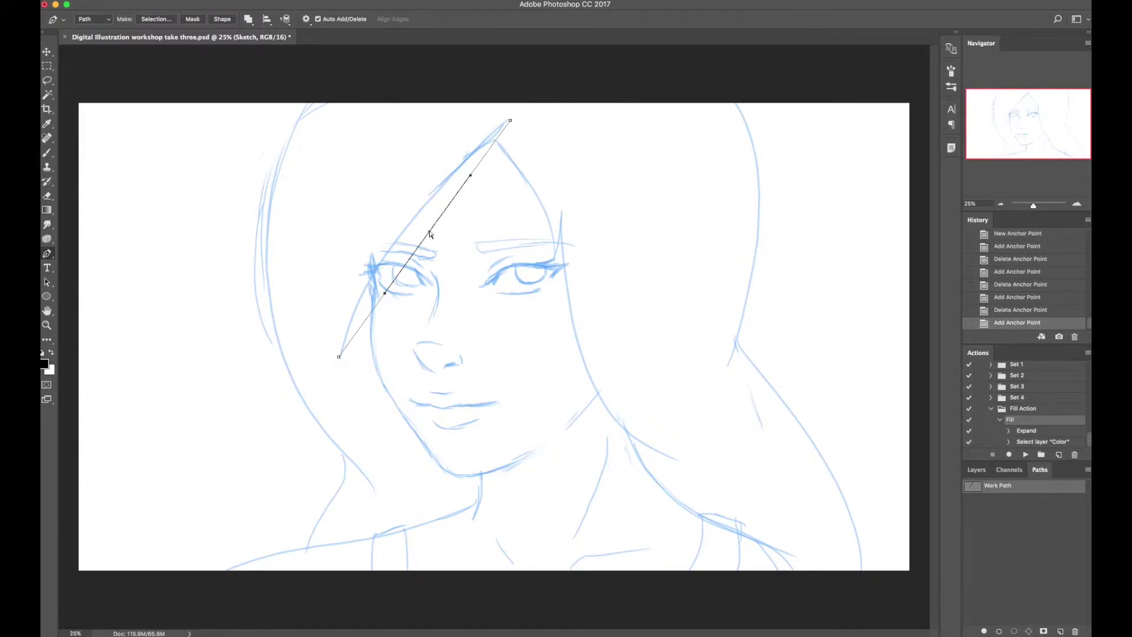
Bend the path along the left front hair strand by moving its middle anchor, and undo a stray extra anchor
drag(429, 233, 402, 229)
click(517, 246)
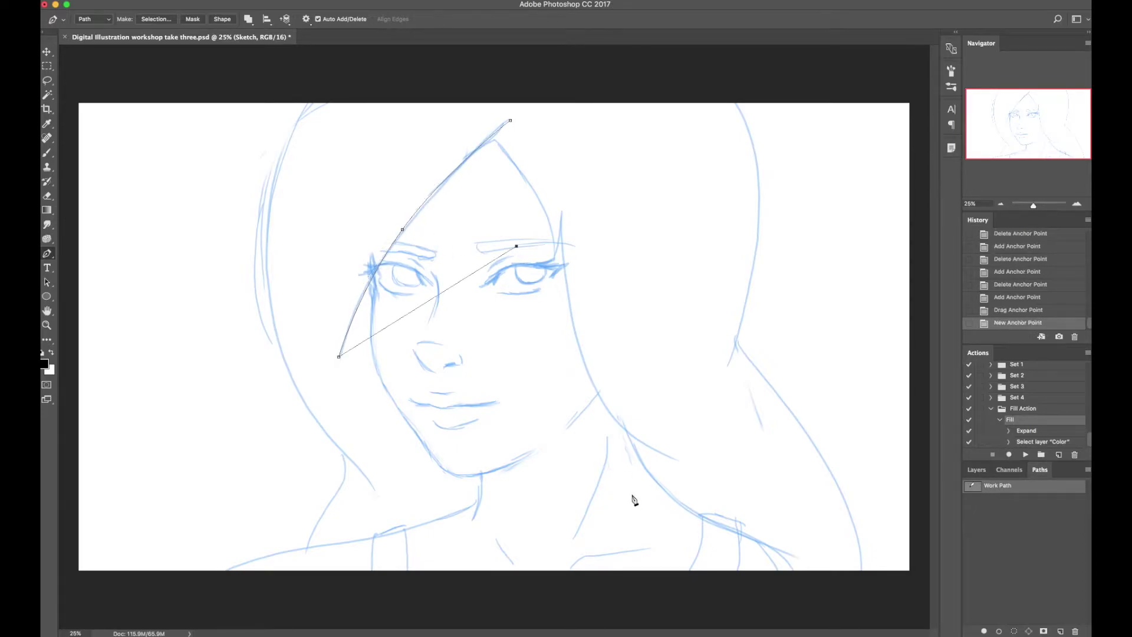
key(super+z)
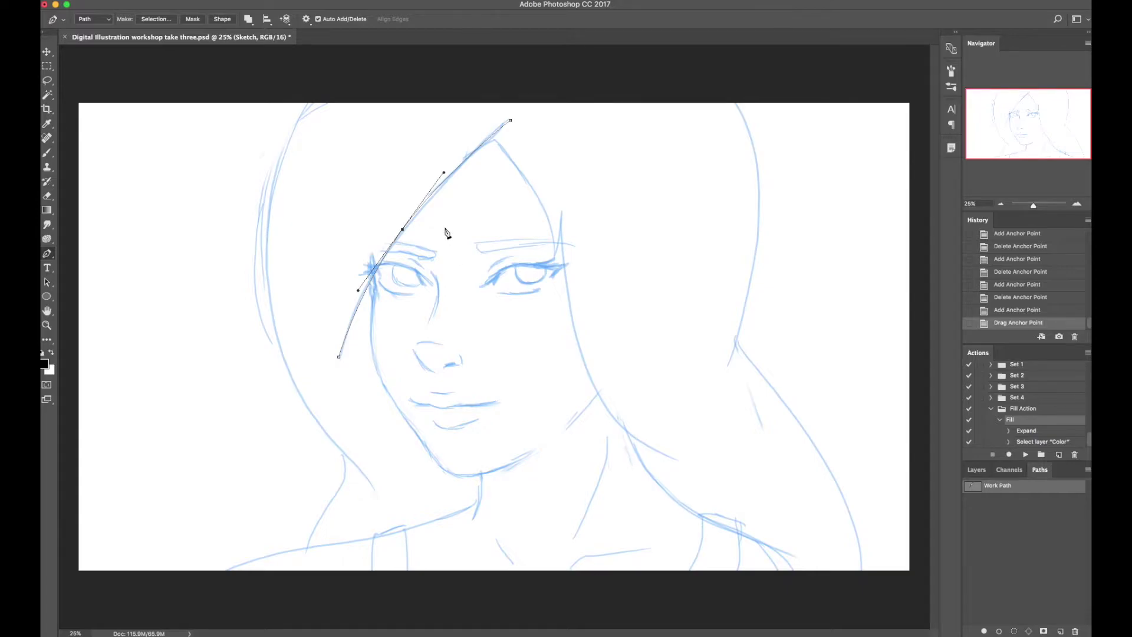
key(Escape)
Save the temporary work path of the front hair strand as a permanent path named Path 1
click(977, 472)
click(1041, 470)
click(385, 0)
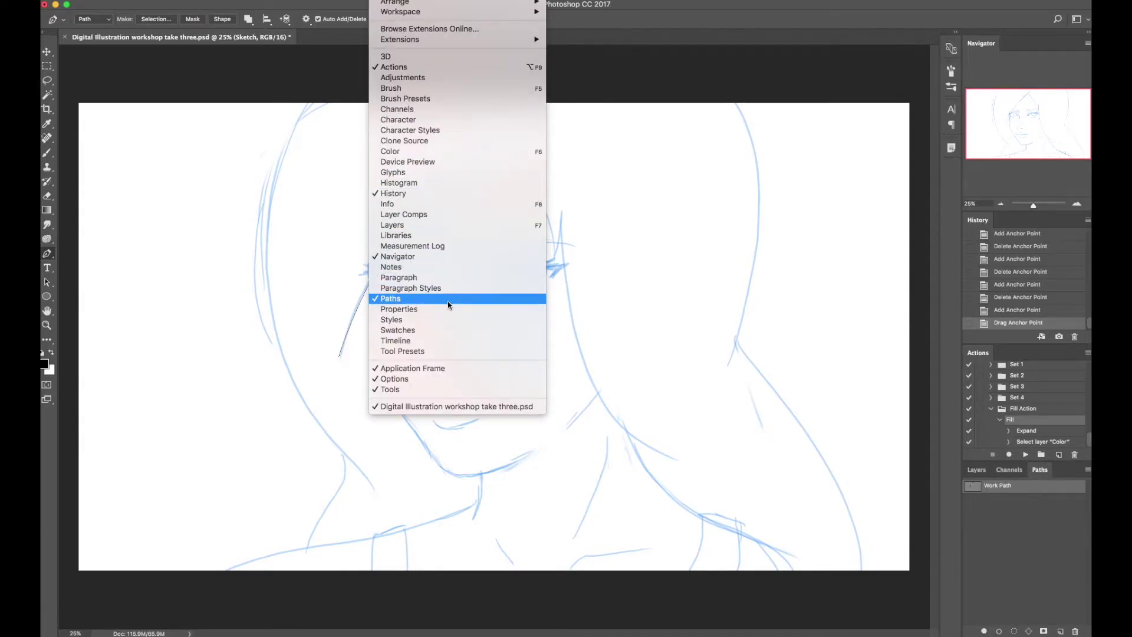
click(385, 299)
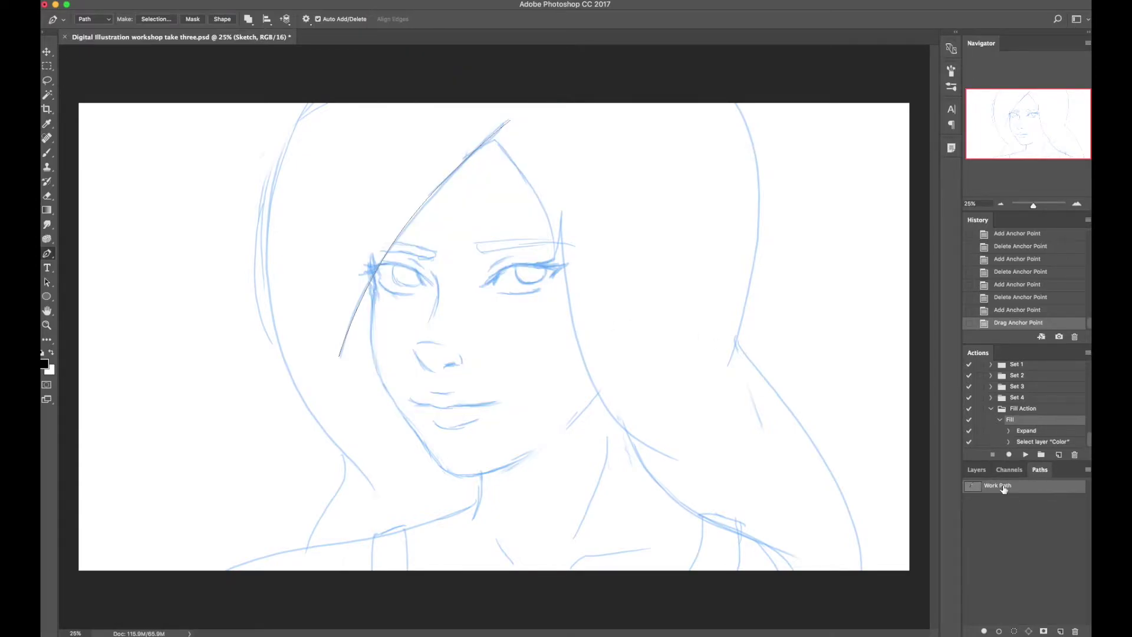
double_click(1001, 486)
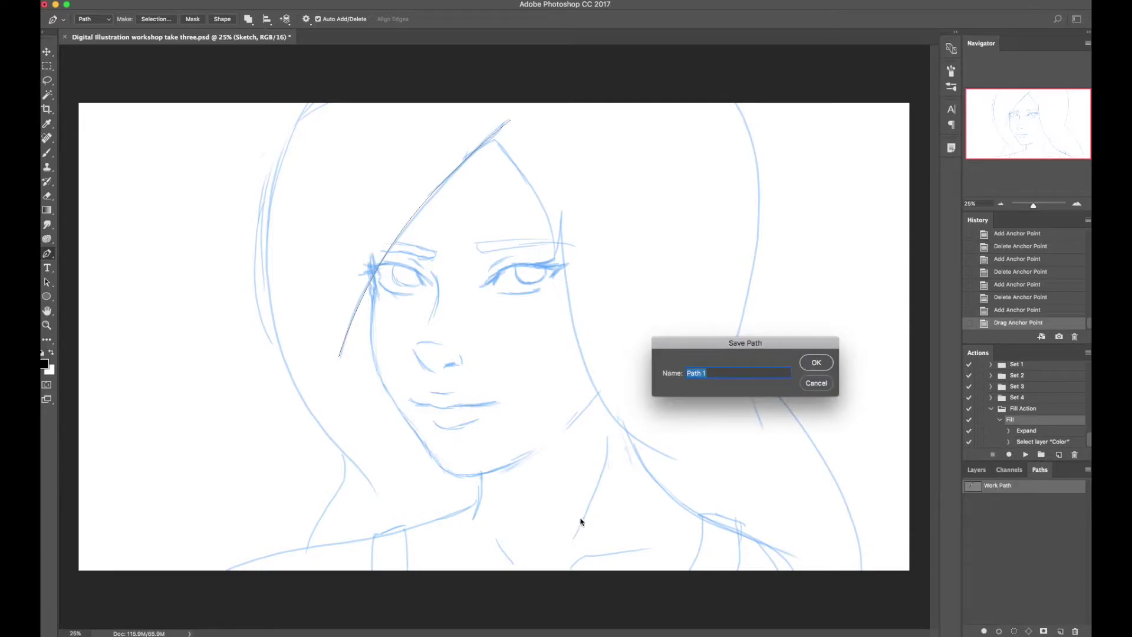
click(817, 363)
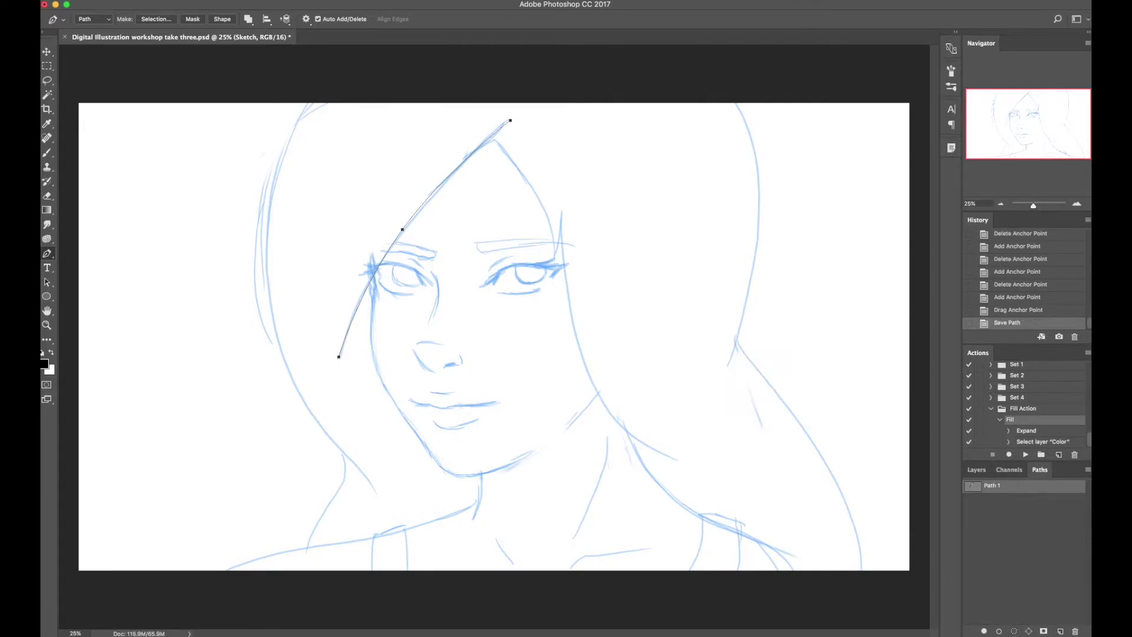
Draw a separate three-point work path over the hair right of the face, and reselect Path 1
click(1017, 540)
click(670, 276)
click(624, 406)
click(714, 463)
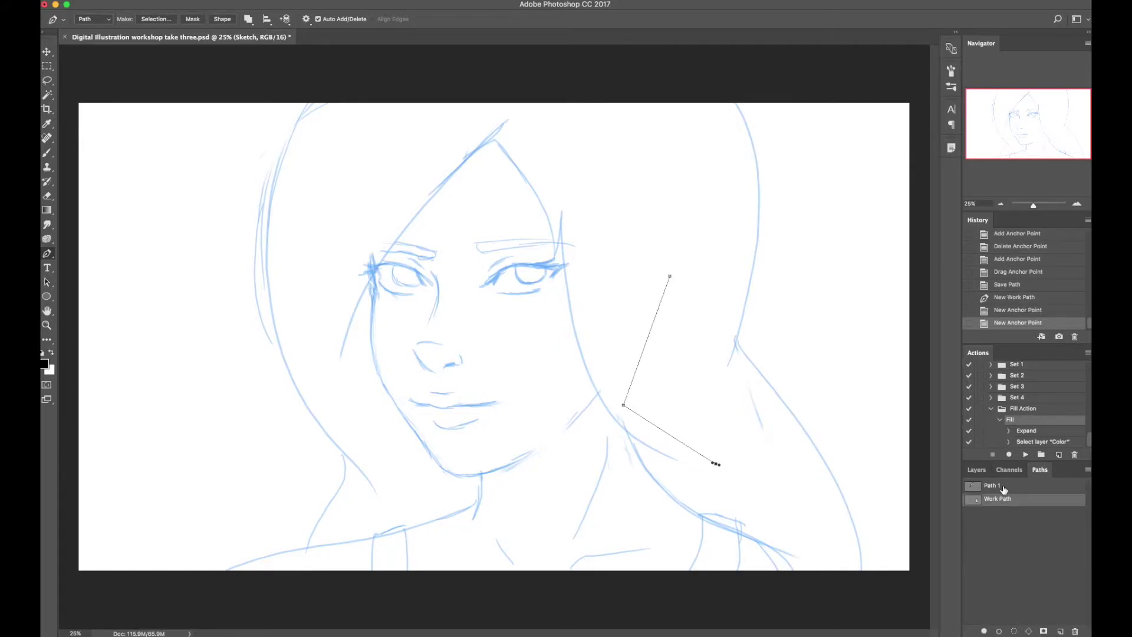
click(1010, 489)
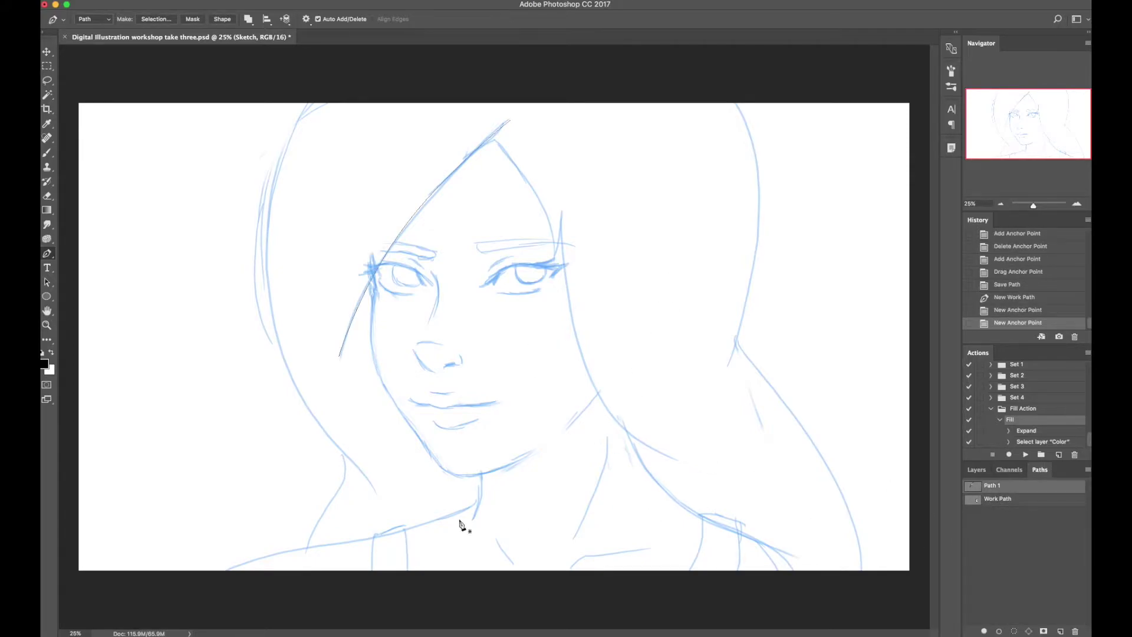
Lower the Sketch layer's opacity to 34%
click(977, 471)
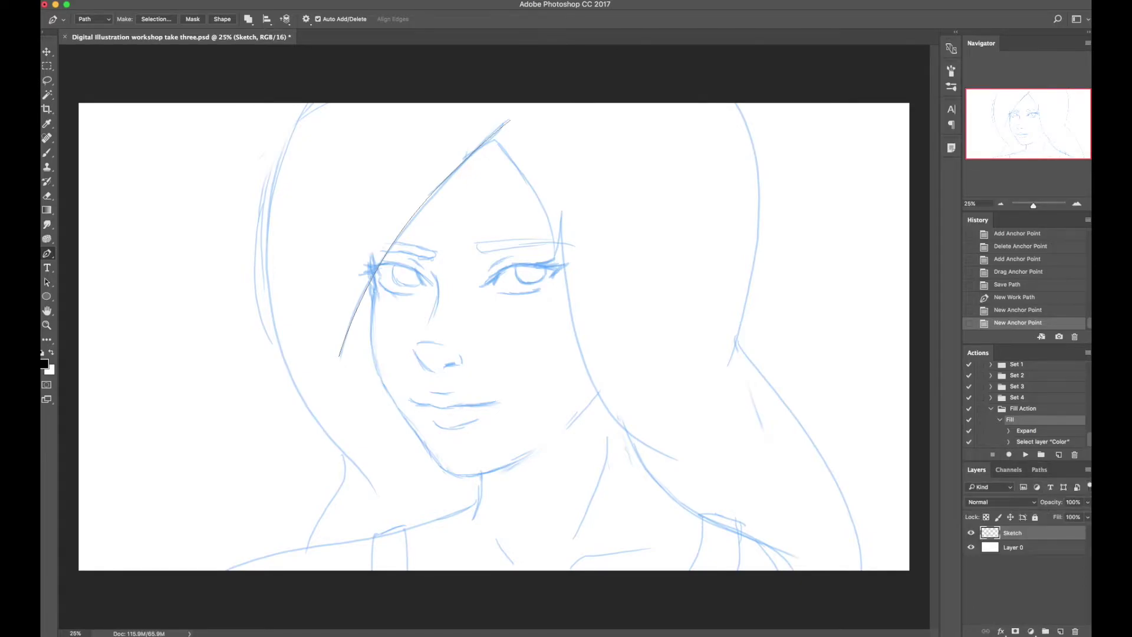
click(1088, 503)
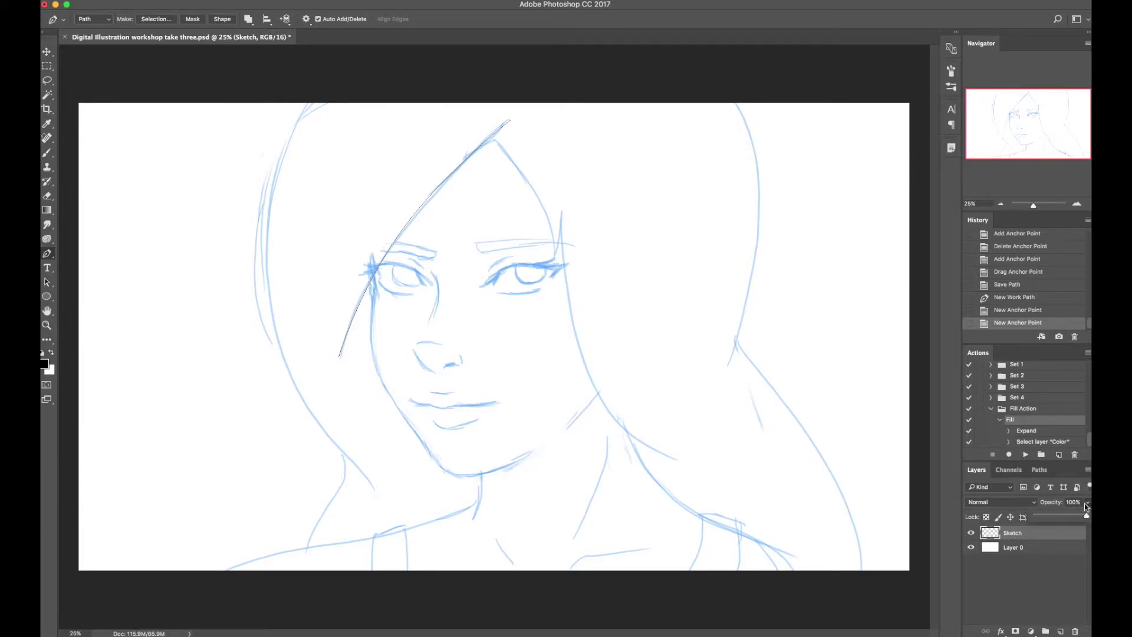
click(1051, 516)
drag(1053, 516, 1054, 517)
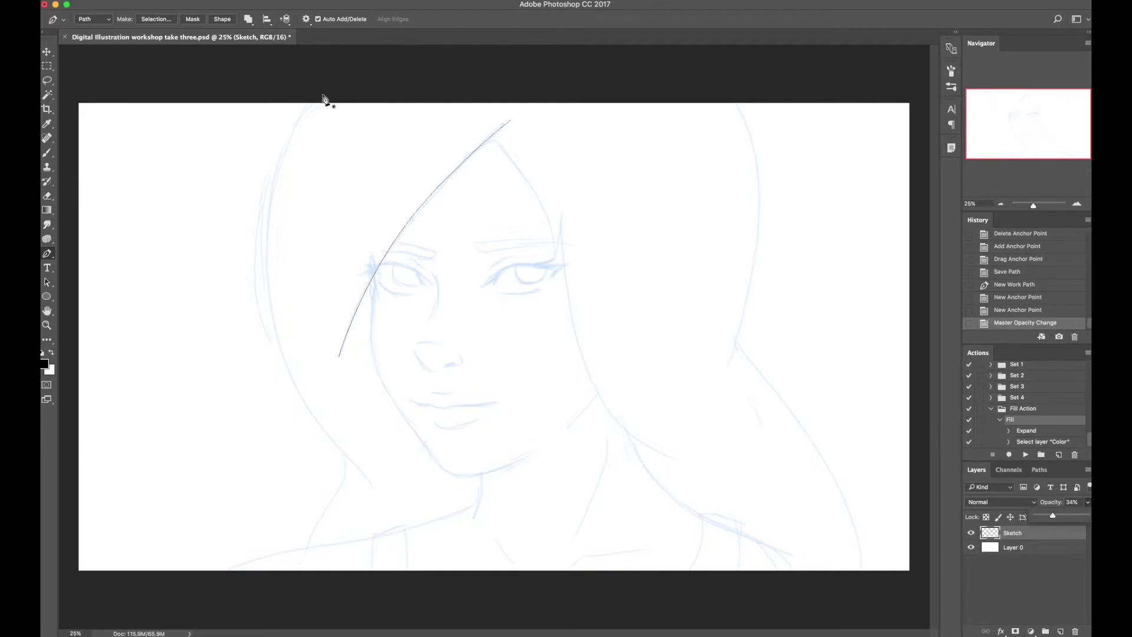
Draw a curved path along the left outer hair contour, from above the canvas to beside the neck, in Path 1
click(341, 83)
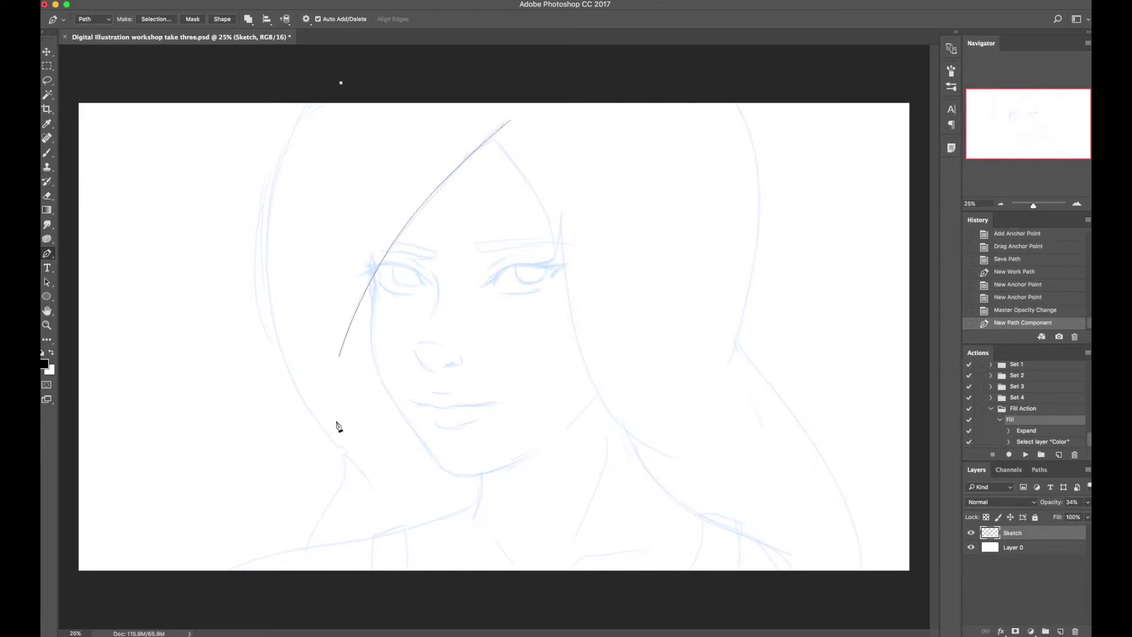
click(376, 497)
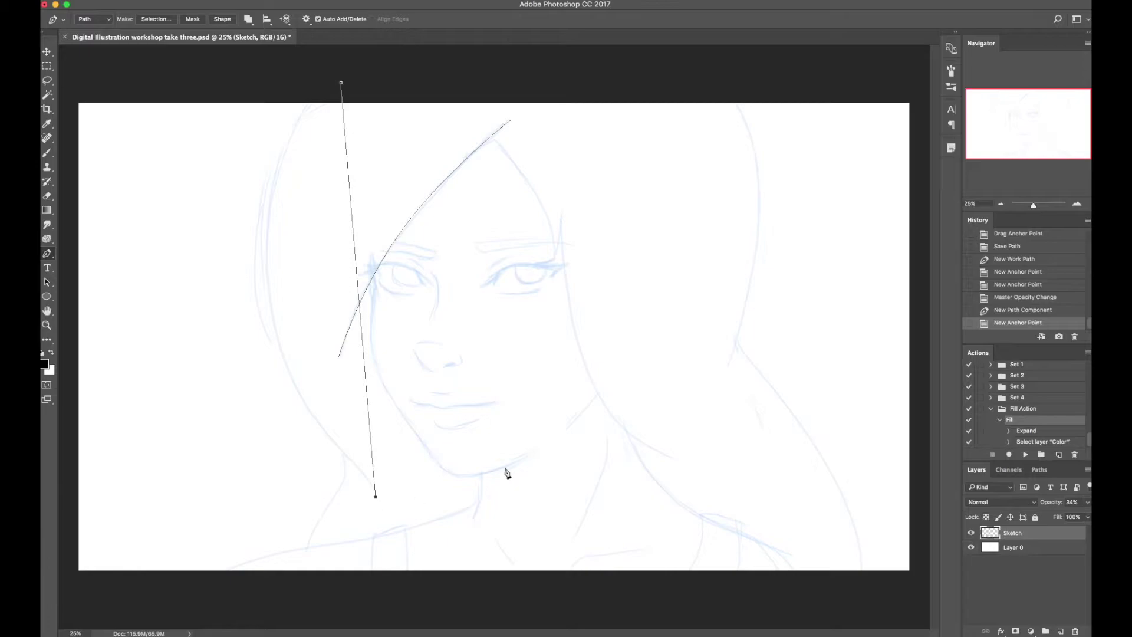
click(357, 287)
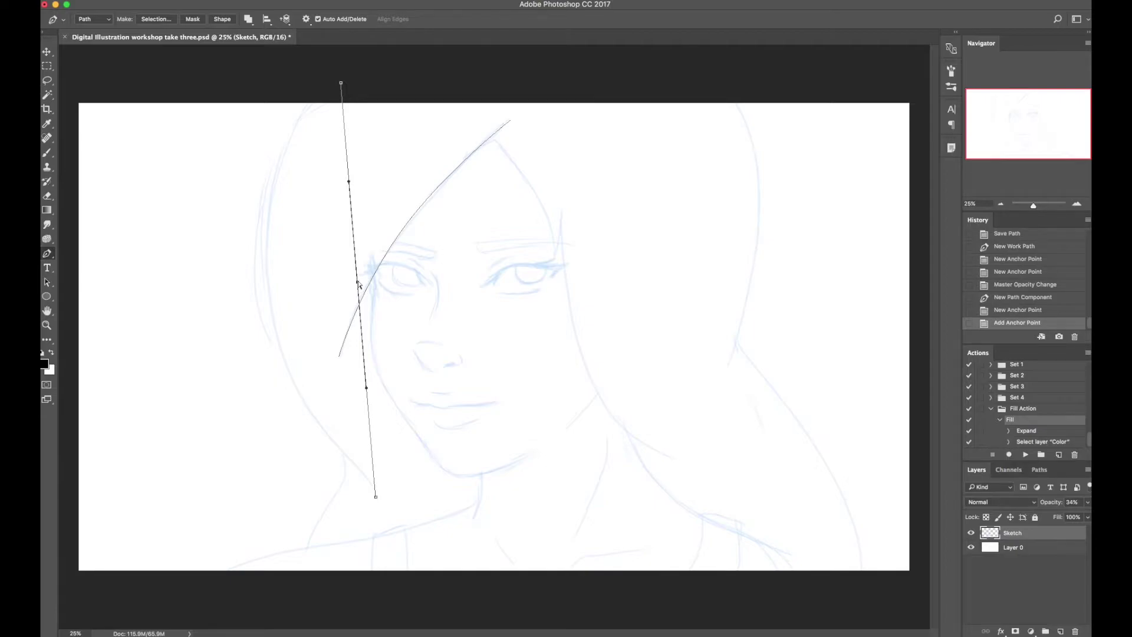
drag(358, 286, 260, 272)
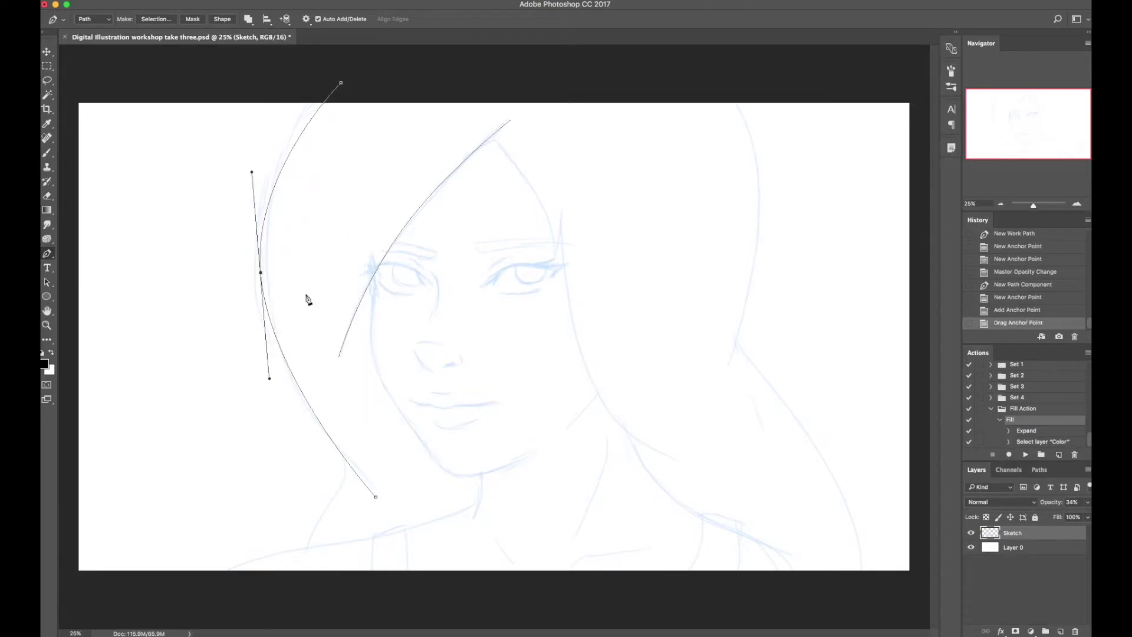
Try refining the upper part of the left hair contour with an extra anchor point, and delete that anchor
click(302, 136)
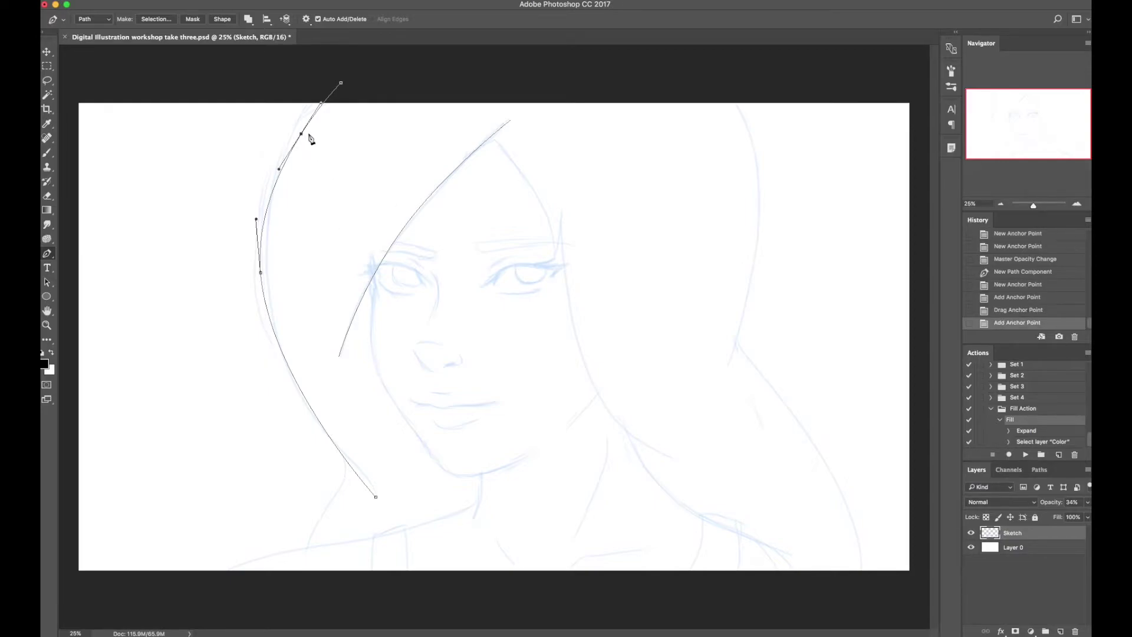
drag(301, 135, 292, 129)
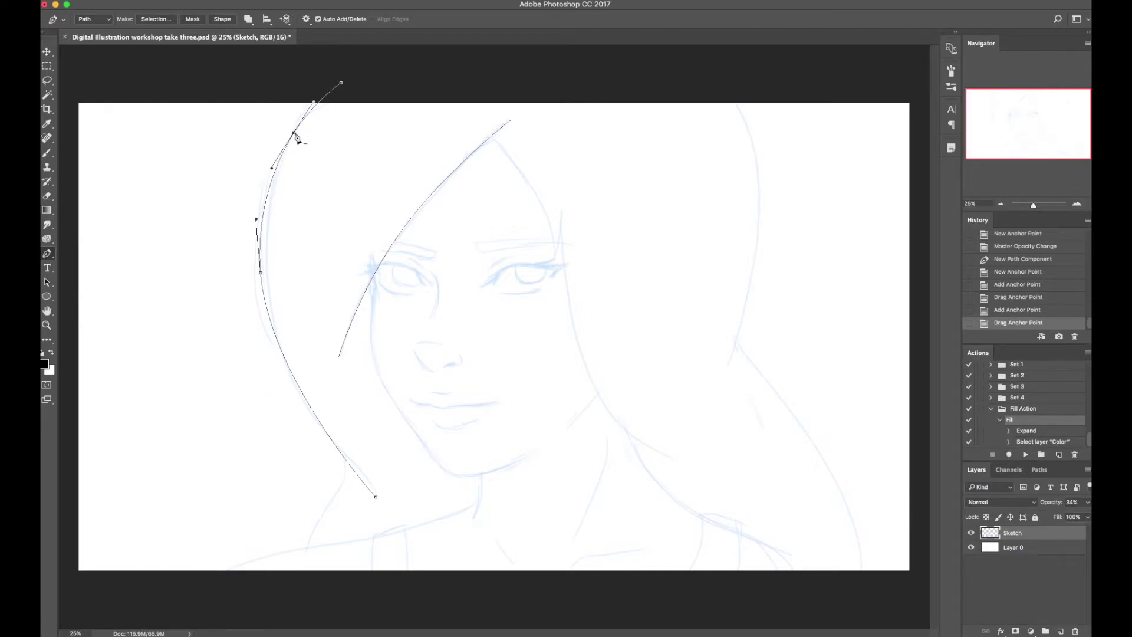
click(294, 133)
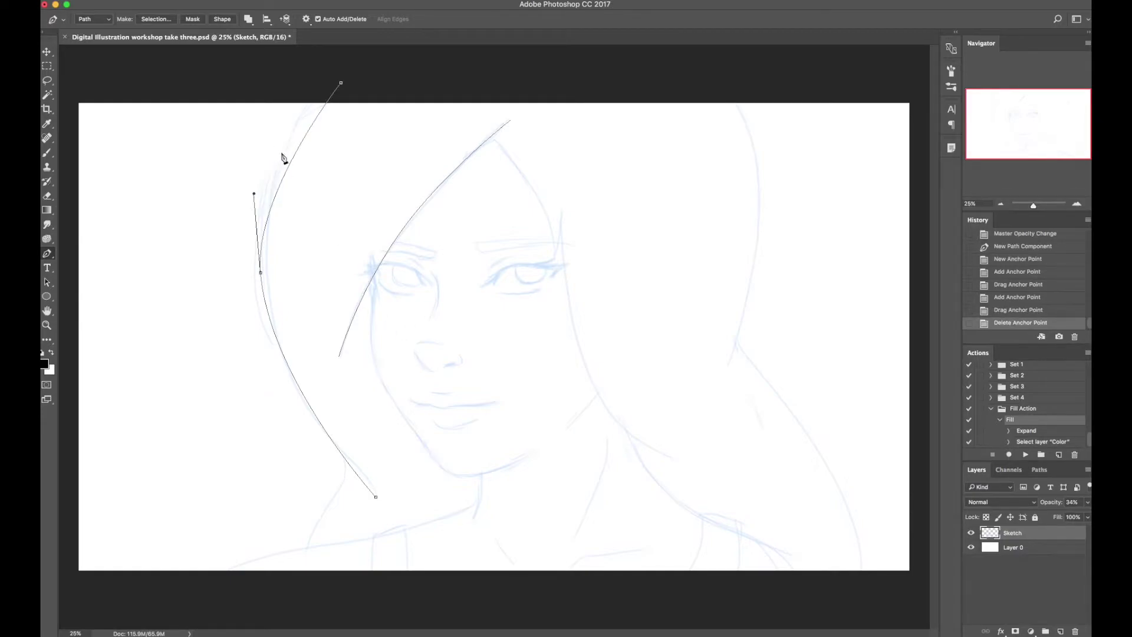
Refine the left outer hair contour with anchor points near its upper and lower ends and adjust the middle point's curve handle
drag(295, 156, 288, 143)
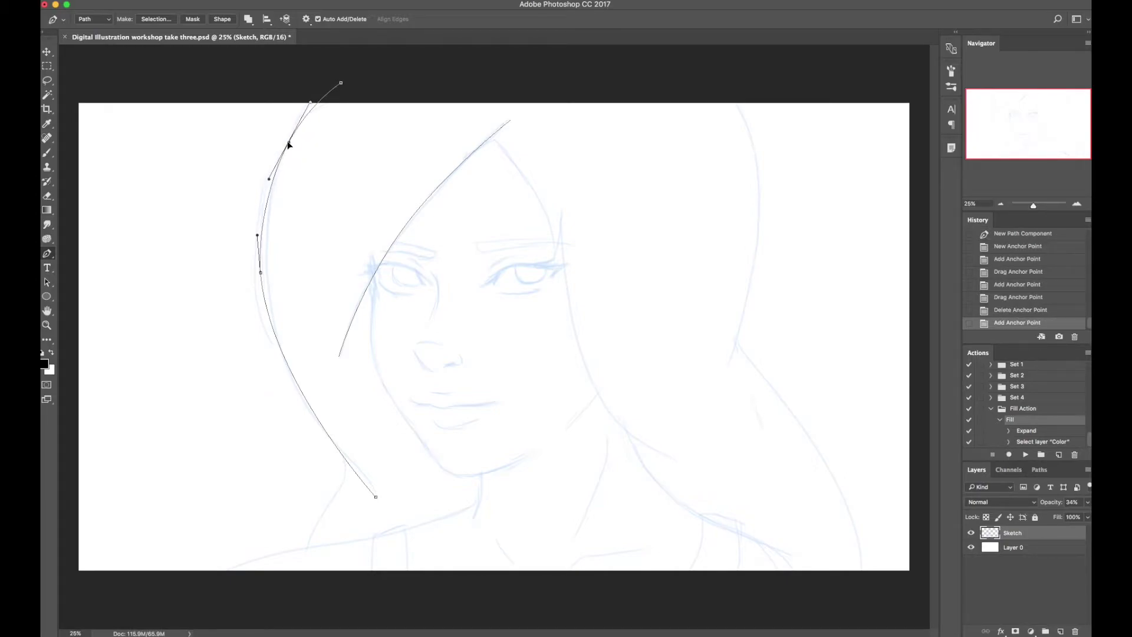
click(359, 479)
drag(360, 479, 365, 476)
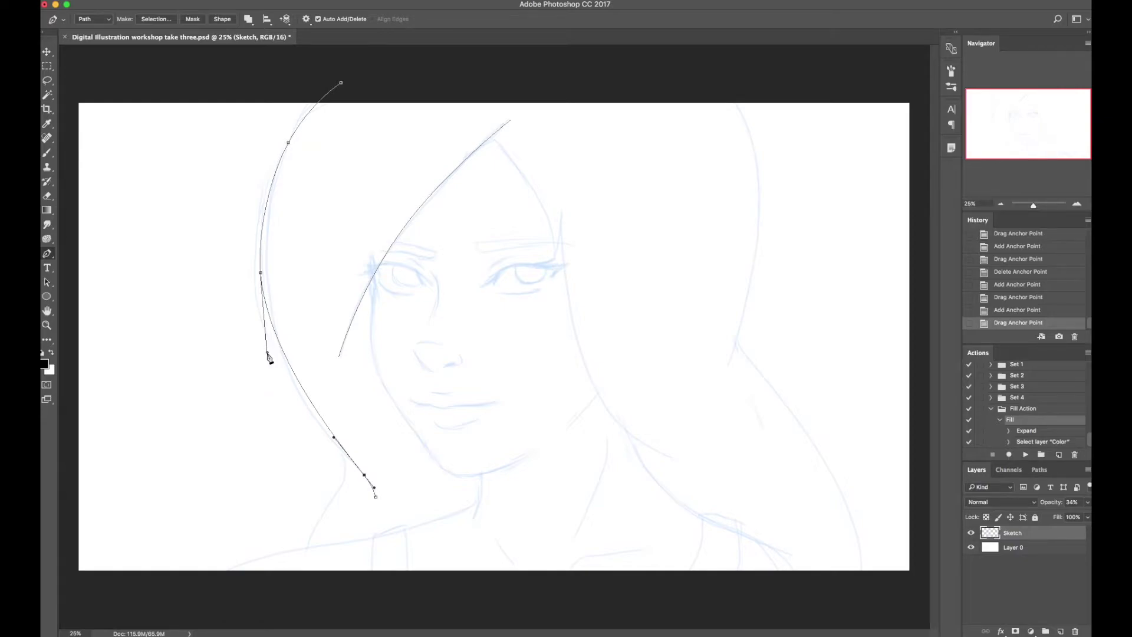
drag(267, 352, 281, 266)
drag(233, 308, 264, 368)
super+click(632, 439)
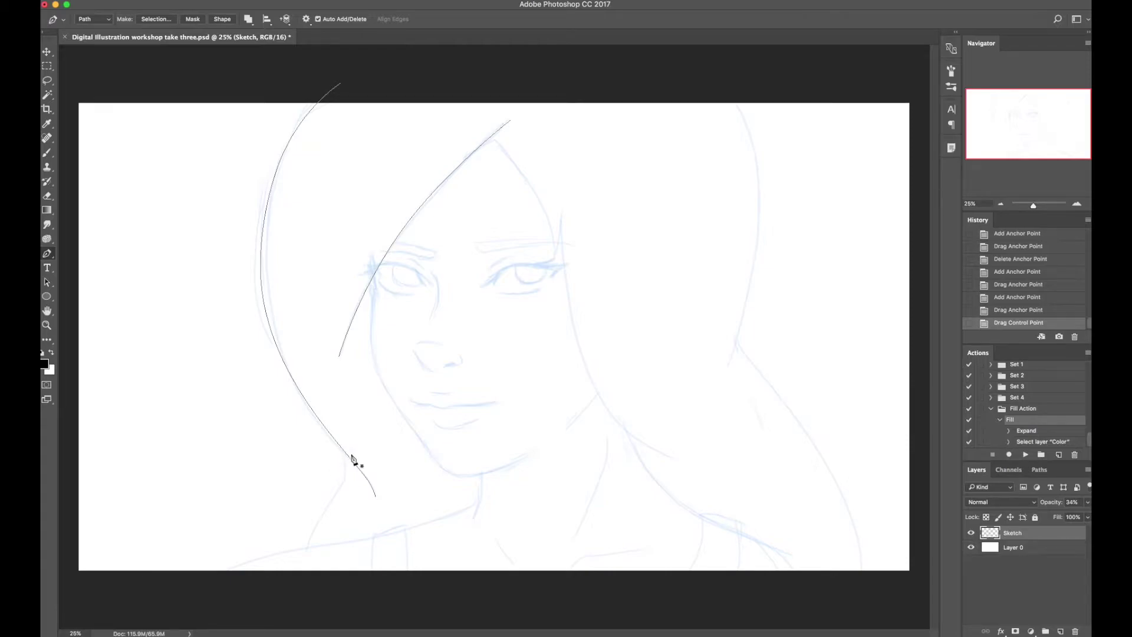
Draw an S-curved path from the lower part of the left hair contour down to the shoulder line
click(343, 449)
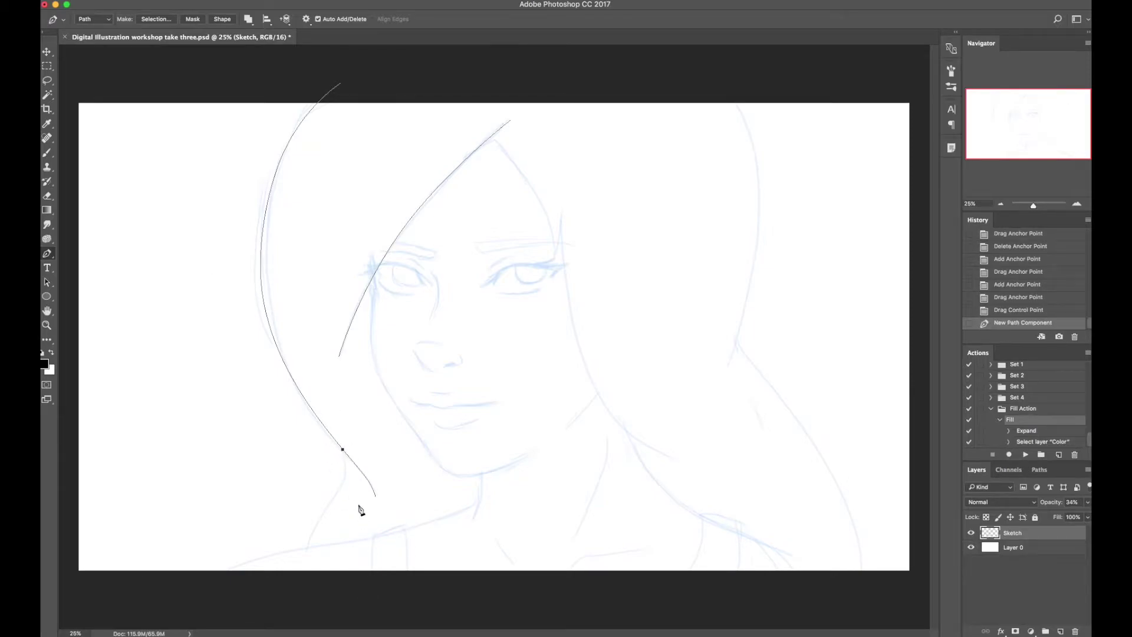
click(306, 548)
click(336, 475)
drag(336, 475, 341, 481)
click(321, 523)
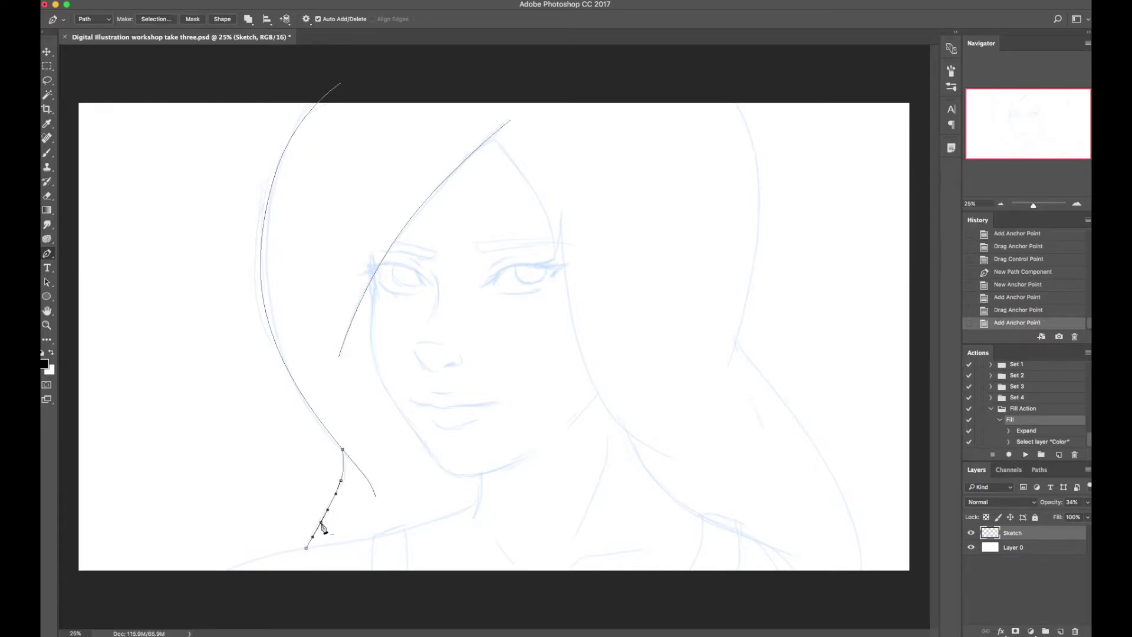
drag(321, 525, 317, 522)
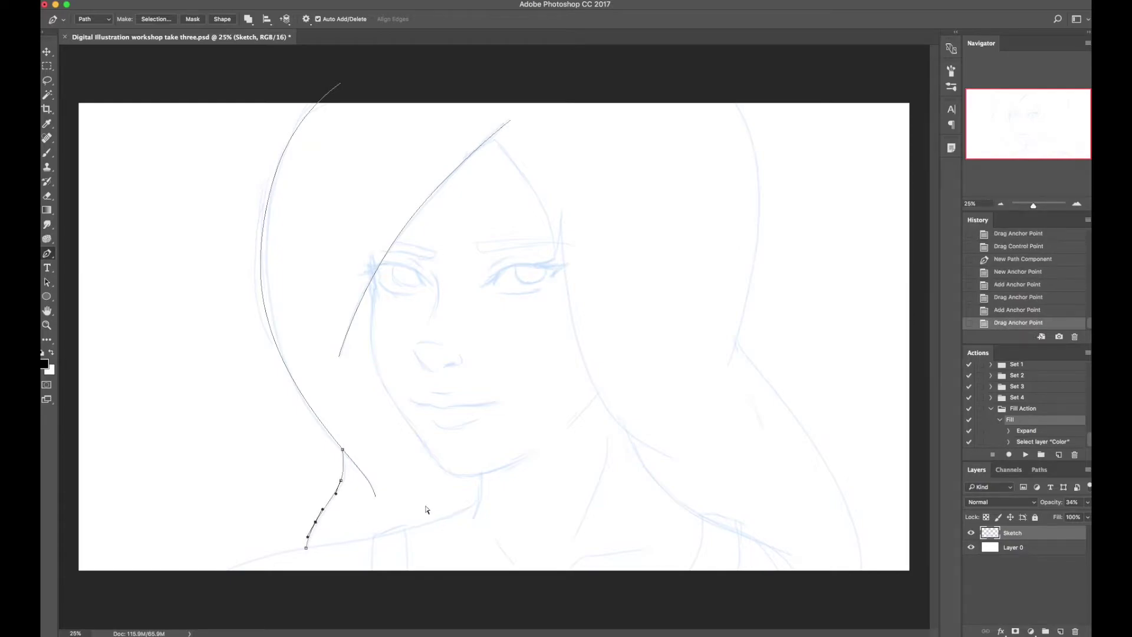
super+click(618, 617)
drag(266, 333, 295, 322)
key(super+z)
click(278, 355)
key(ctrl+z)
super+click(304, 398)
click(376, 498)
click(462, 499)
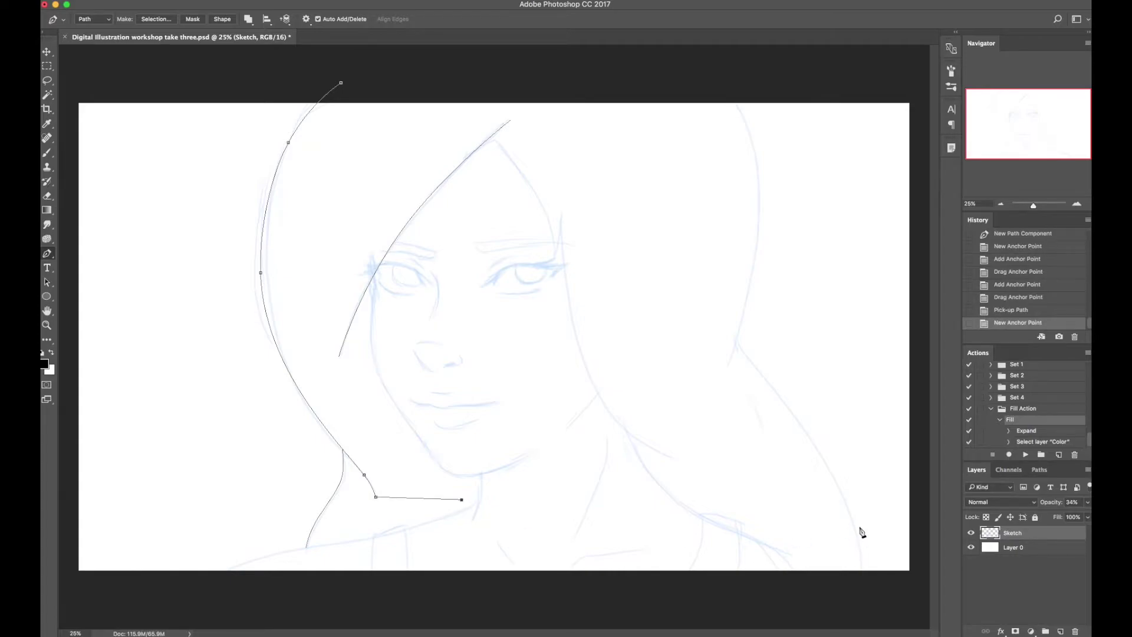
key(ctrl+z)
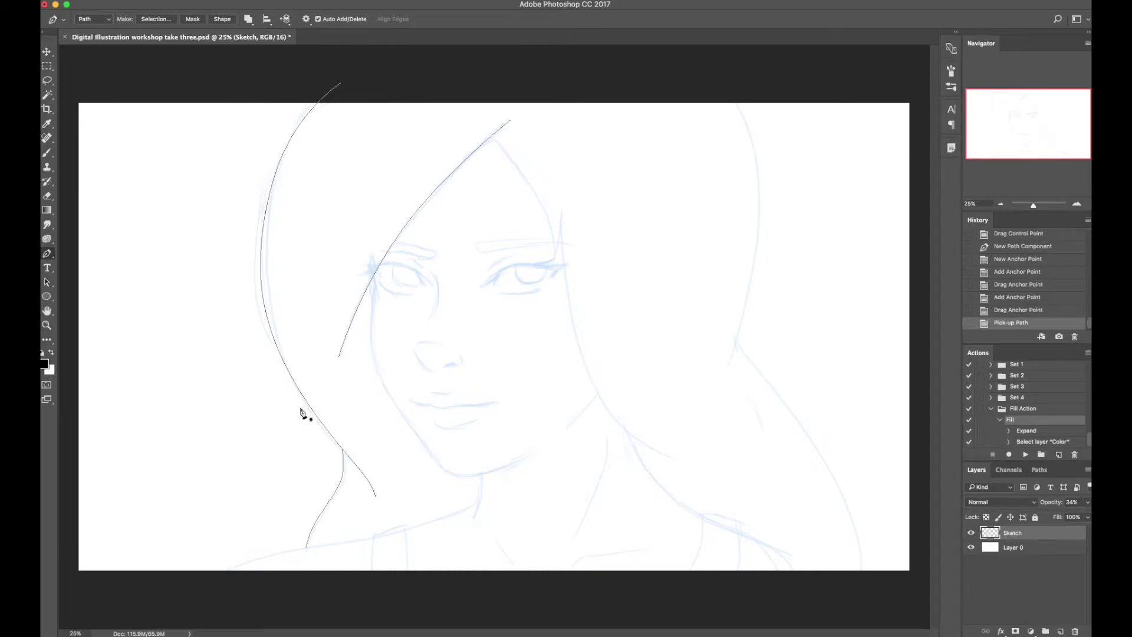
Shift the whole left outer hair contour path slightly to the left
super+click(302, 395)
alt+super+click(294, 384)
mouse_move(273, 343)
mouse_down()
mouse_move(258, 343)
mouse_move(274, 344)
mouse_up()
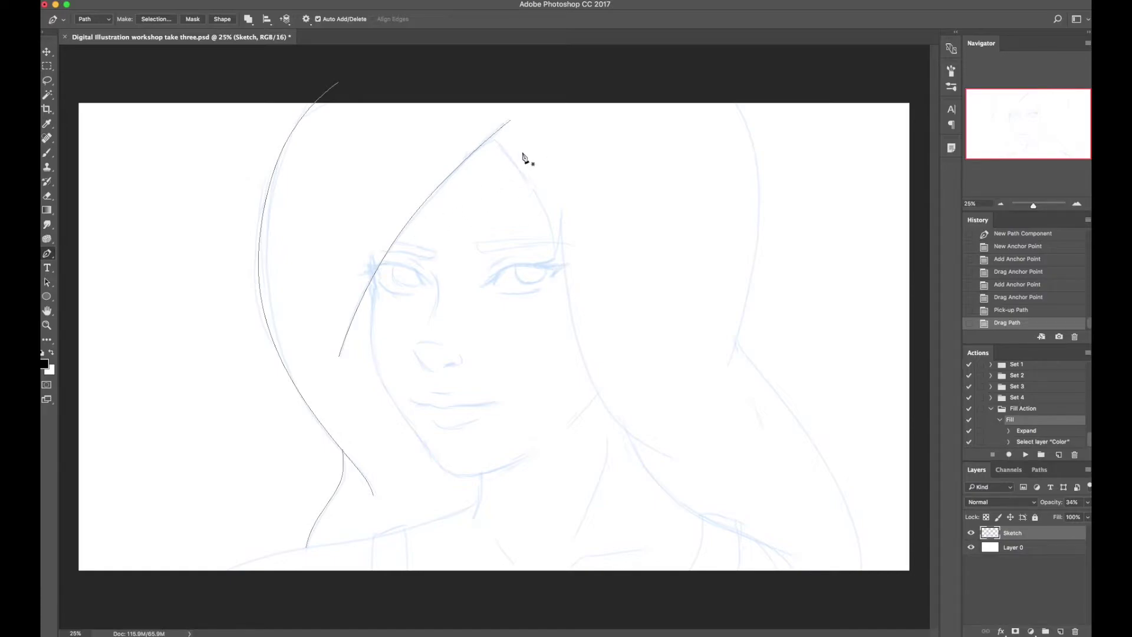
Draw a curved hairline path across the forehead to the diagonal fringe line, and check the paths with the Sketch layer temporarily hidden
click(573, 122)
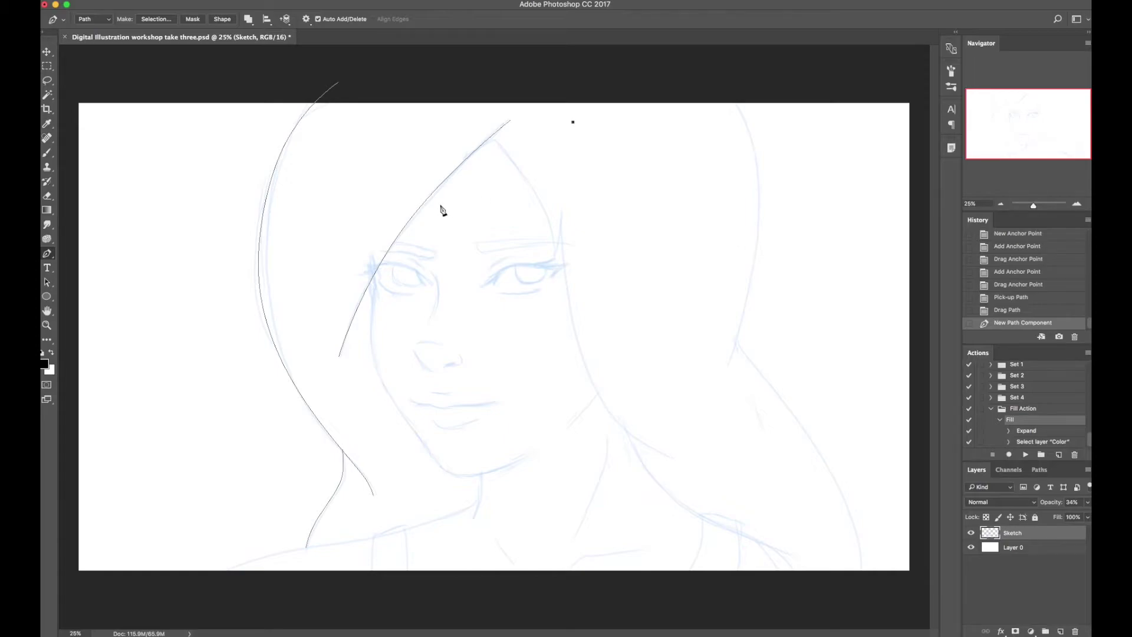
click(418, 210)
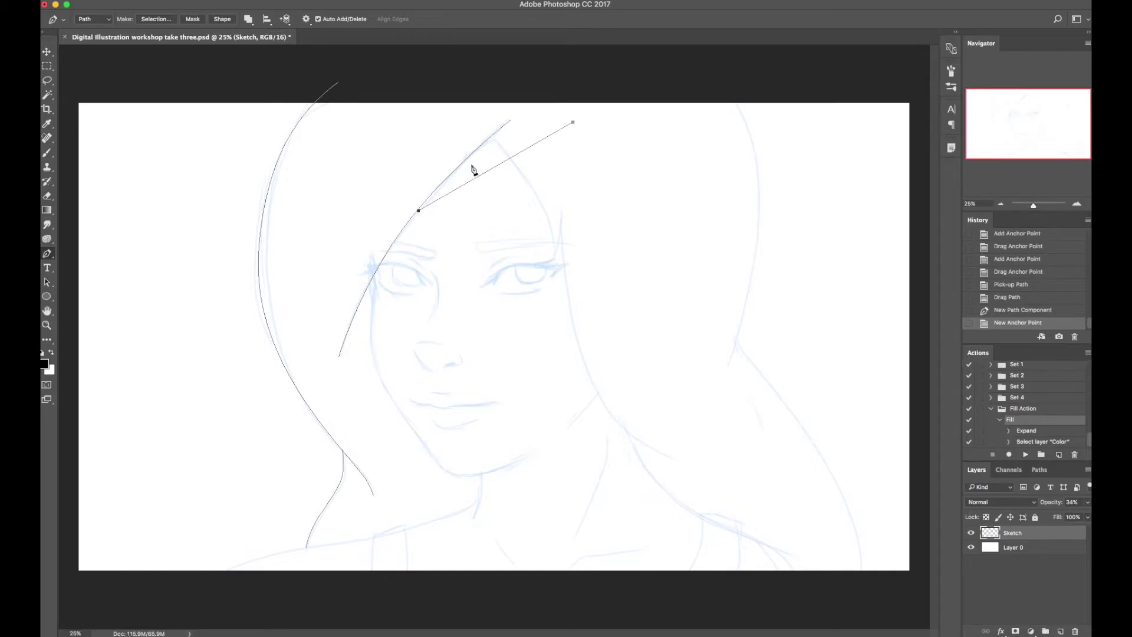
click(506, 169)
drag(505, 169, 516, 175)
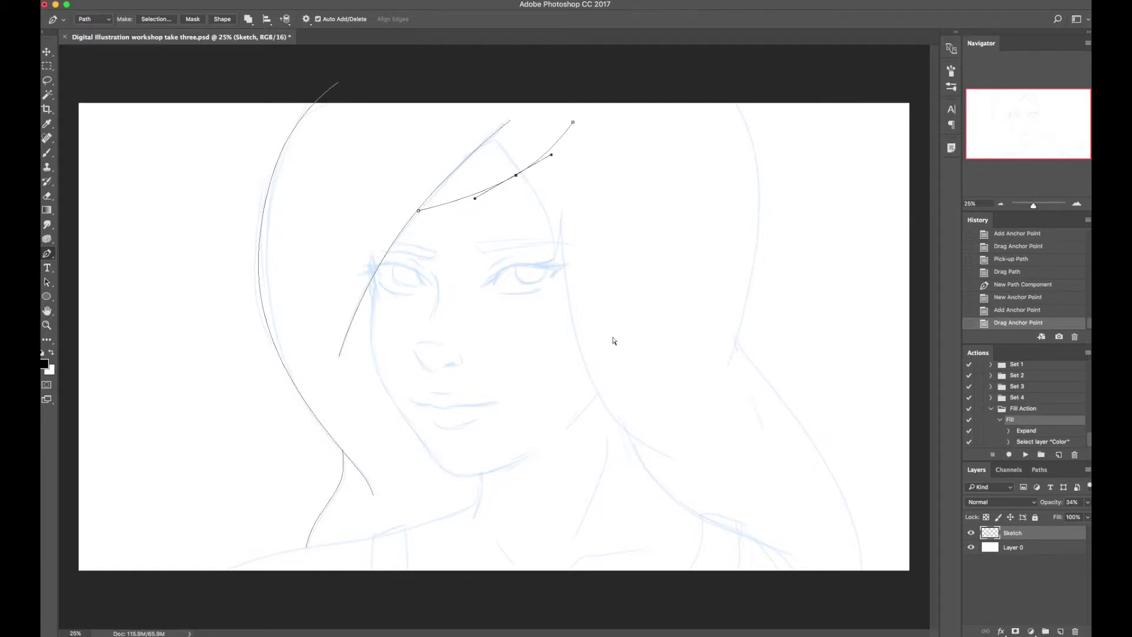
super+click(610, 332)
click(971, 534)
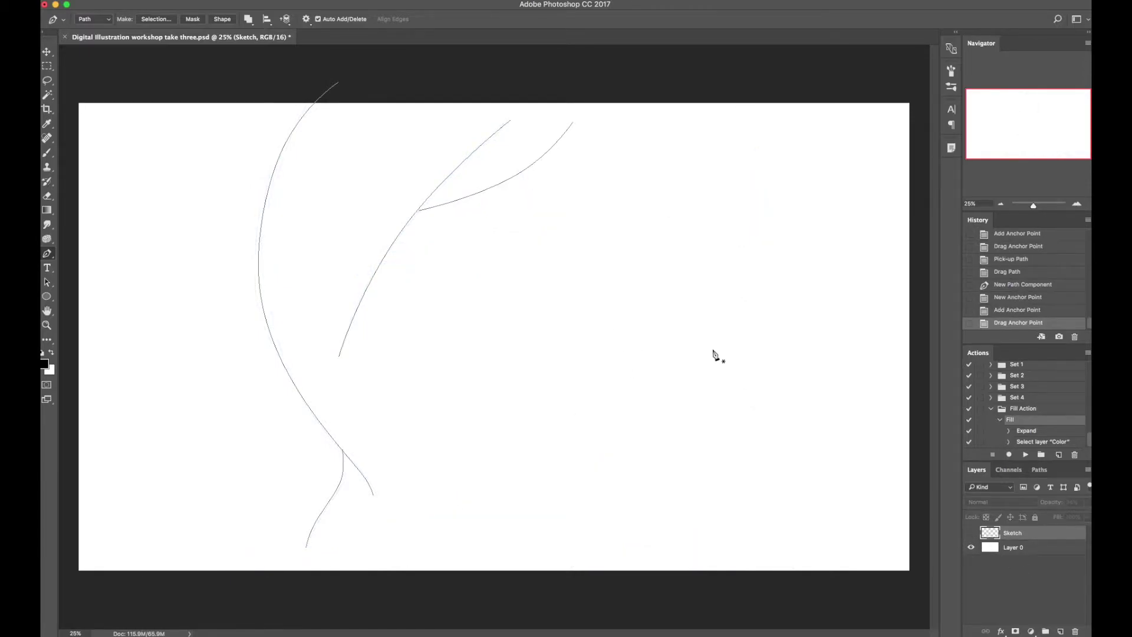
click(971, 532)
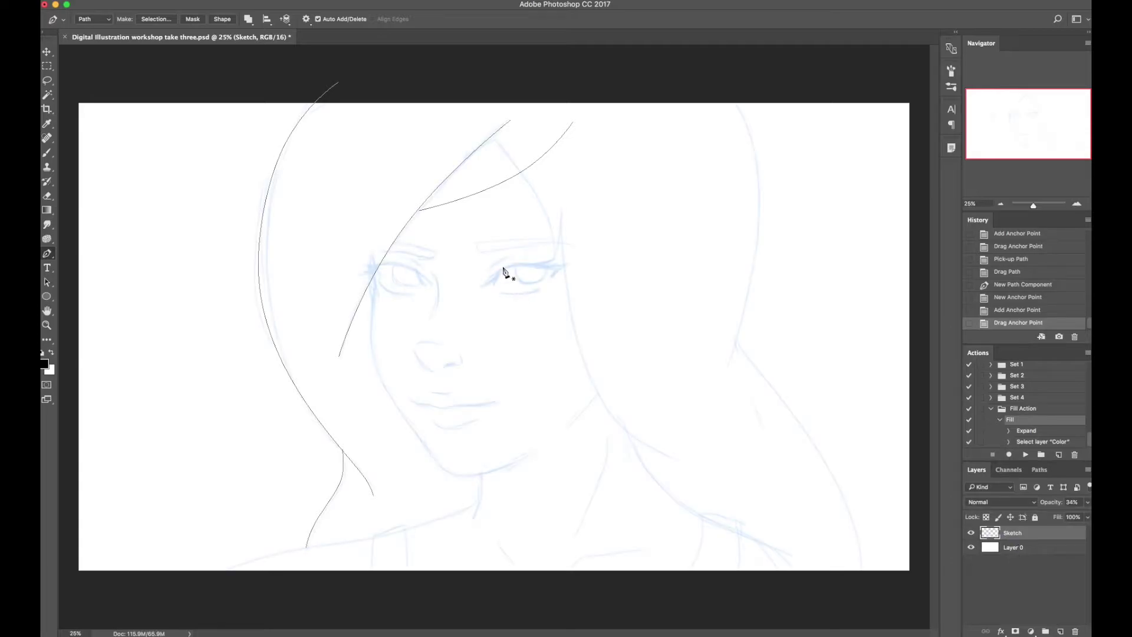
Draw a curved path from the forehead hairline down to the right eye's outer corner, and check it with the Sketch layer temporarily hidden
click(528, 168)
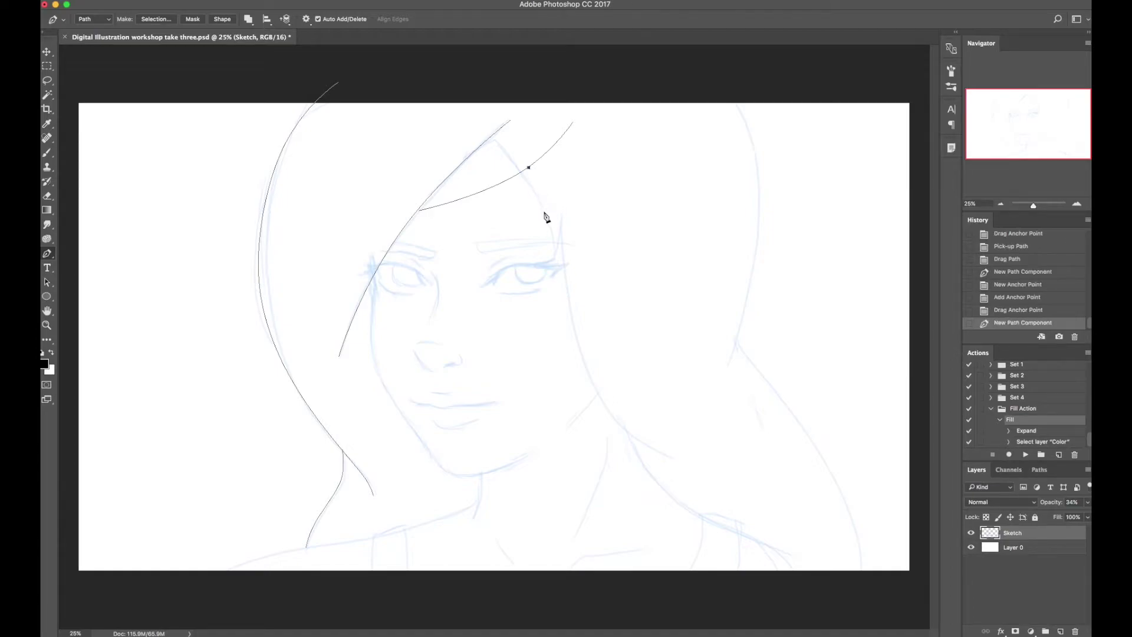
click(552, 265)
drag(542, 228, 553, 232)
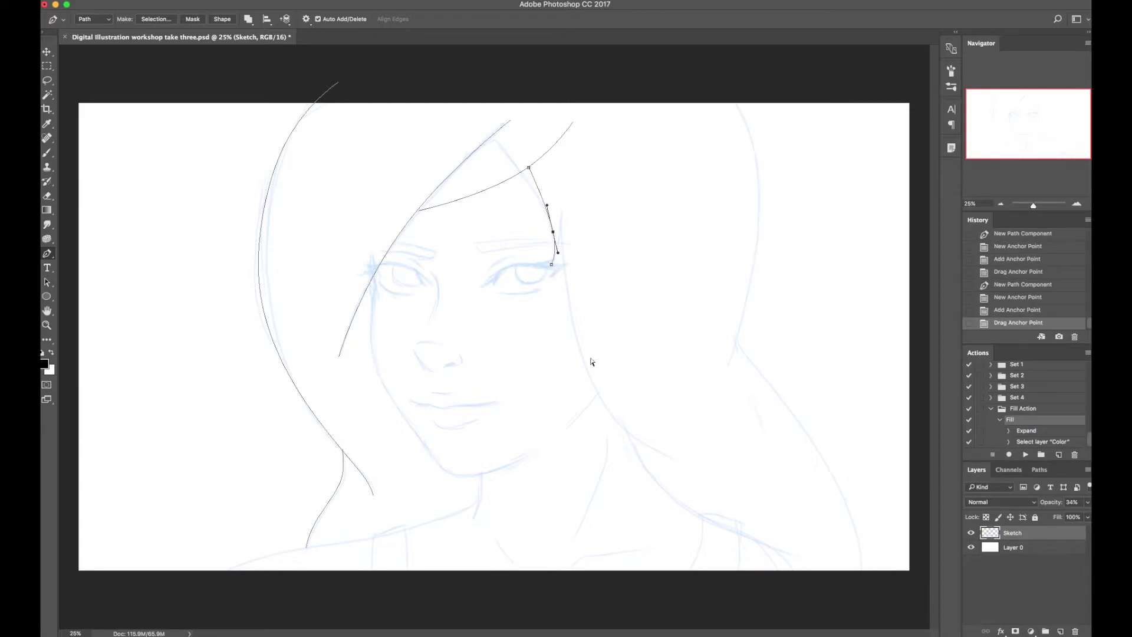
key(Escape)
click(971, 534)
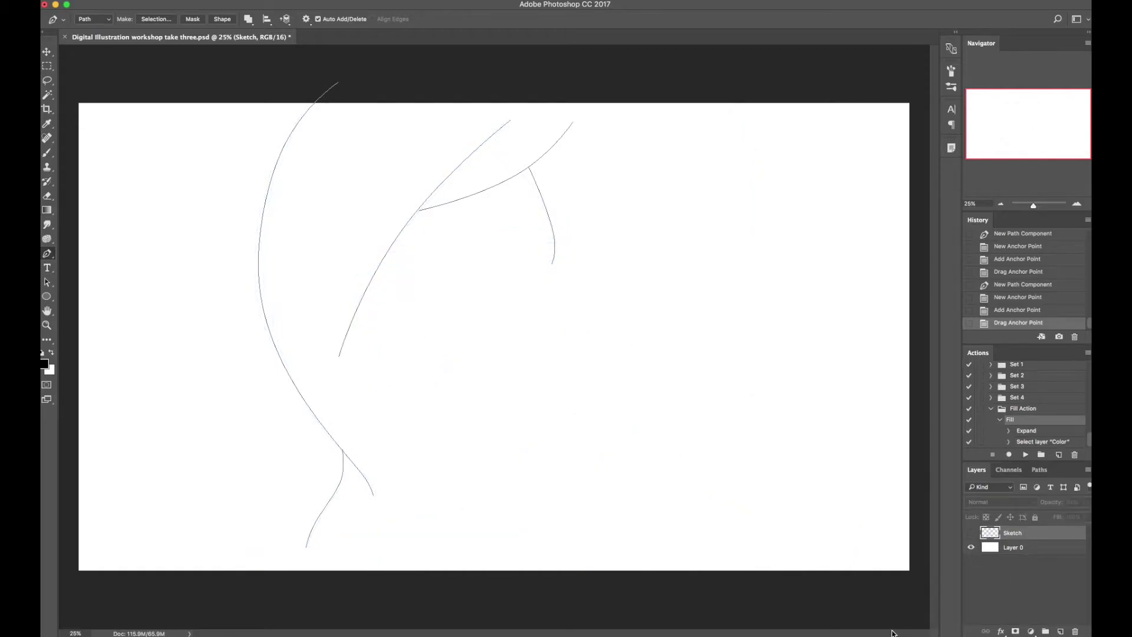
click(971, 534)
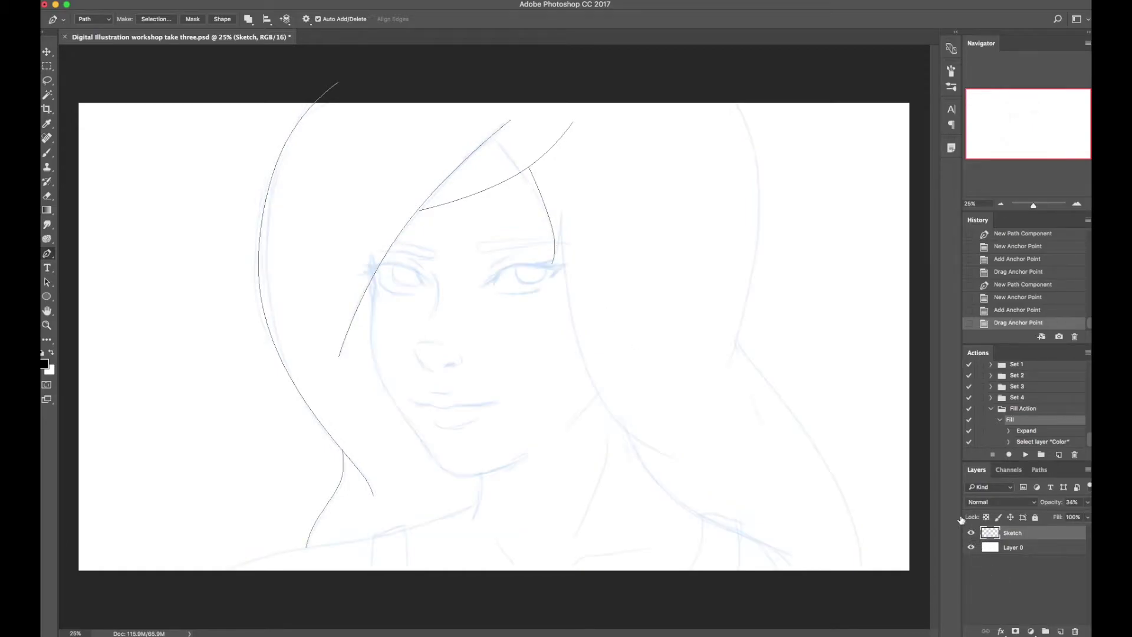
Extend the path at the right eye's outer corner upward into a short curved strand beside the temple
click(554, 265)
click(566, 213)
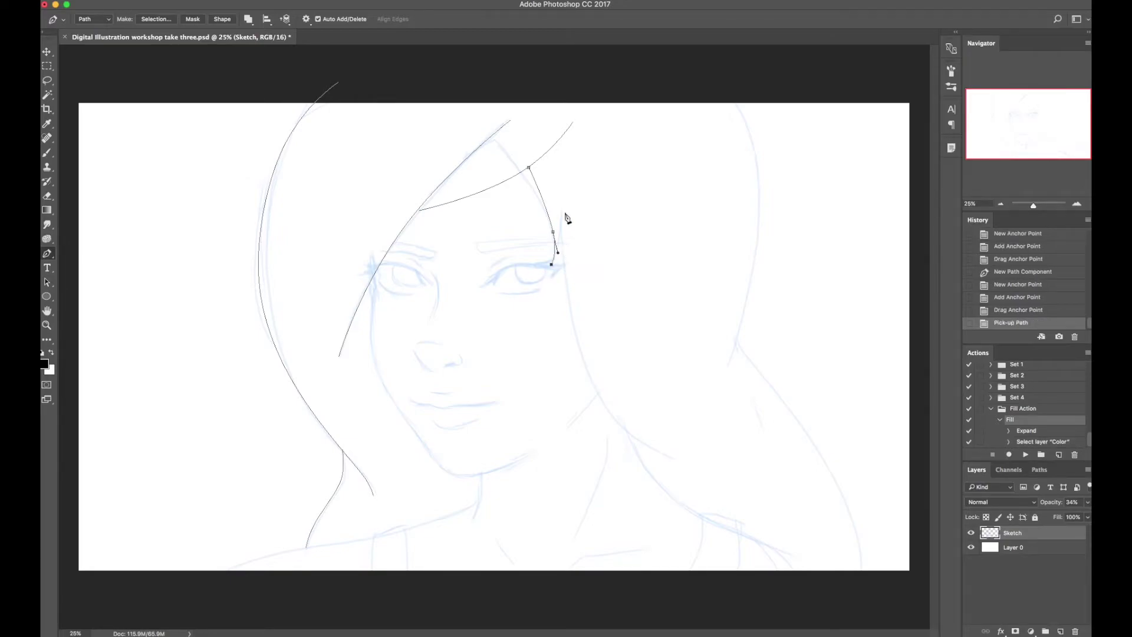
click(559, 236)
drag(559, 236, 563, 239)
super+click(581, 250)
Draw a curved path from the temple strand down the right side of the face to below the jaw
click(561, 241)
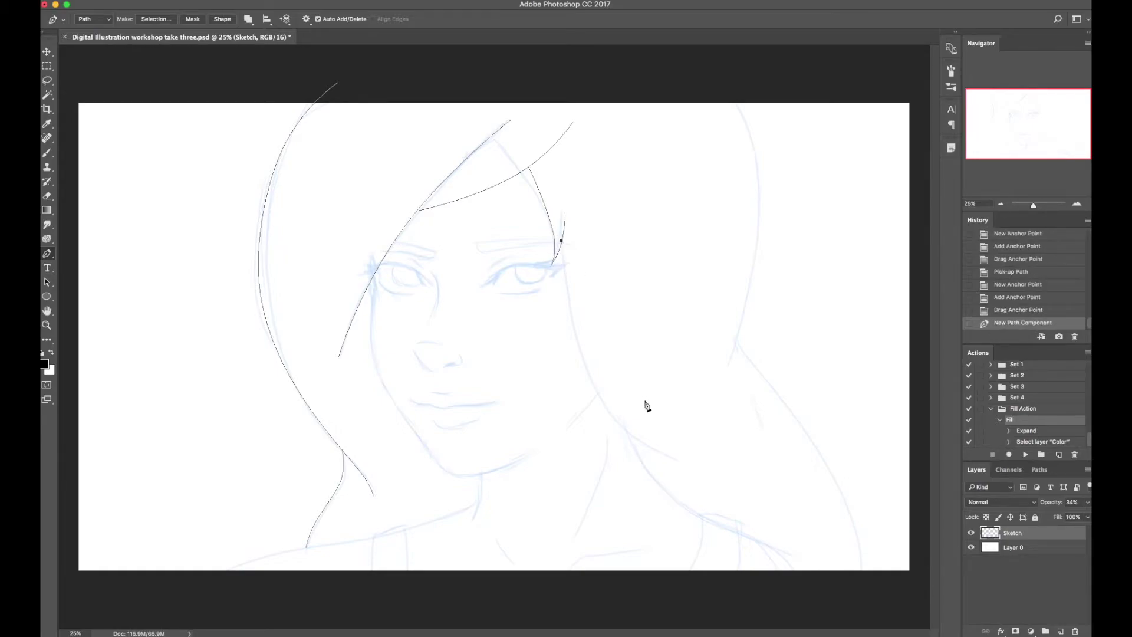
click(677, 461)
drag(609, 331, 593, 382)
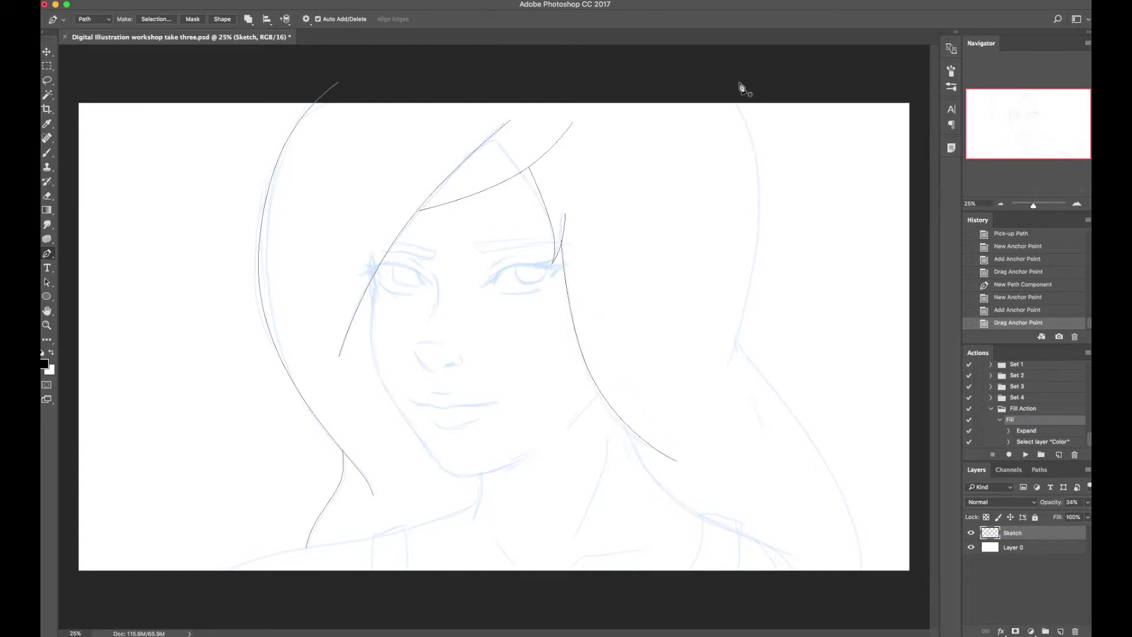
Draw a curved path along the right outer hair contour, from above the canvas to its inward tip beside the neck
click(709, 91)
click(724, 368)
drag(716, 235, 761, 220)
Draw the lower right hair contour curving down past the canvas bottom, and check all paths with the Sketch layer temporarily hidden
click(737, 334)
click(863, 589)
drag(826, 519, 845, 501)
click(753, 355)
drag(752, 354, 750, 363)
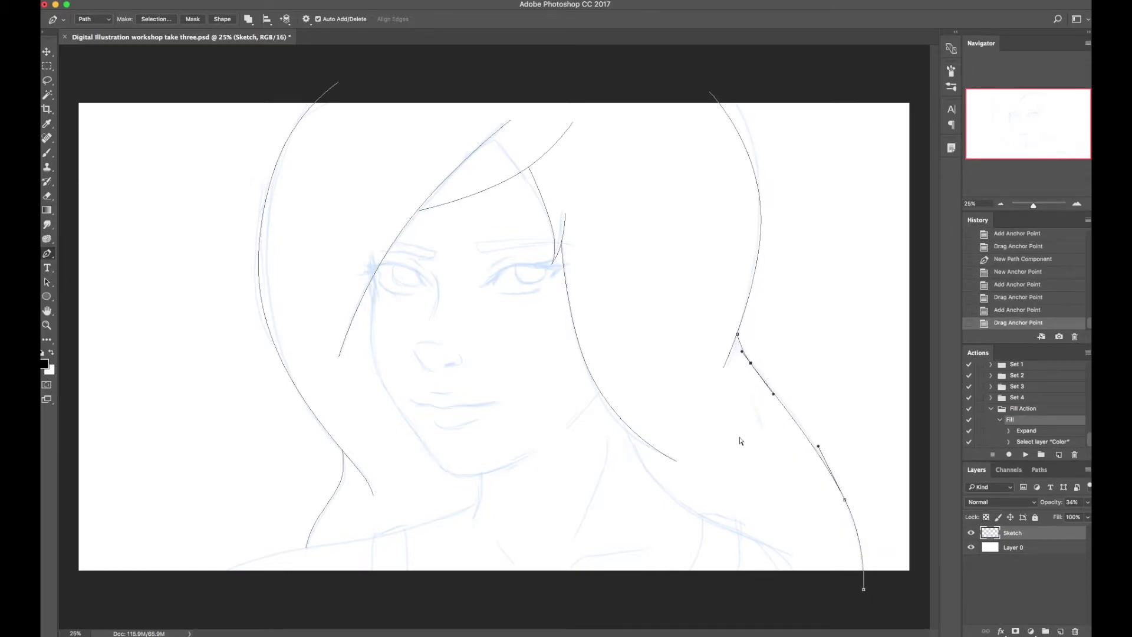
ctrl+click(571, 467)
click(971, 533)
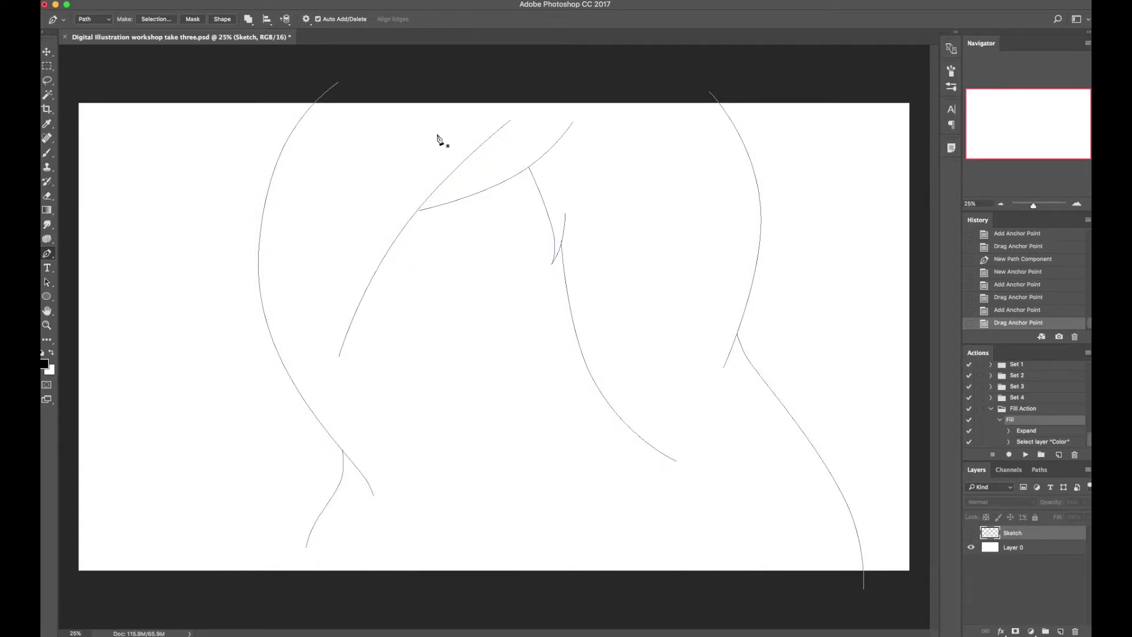
click(971, 533)
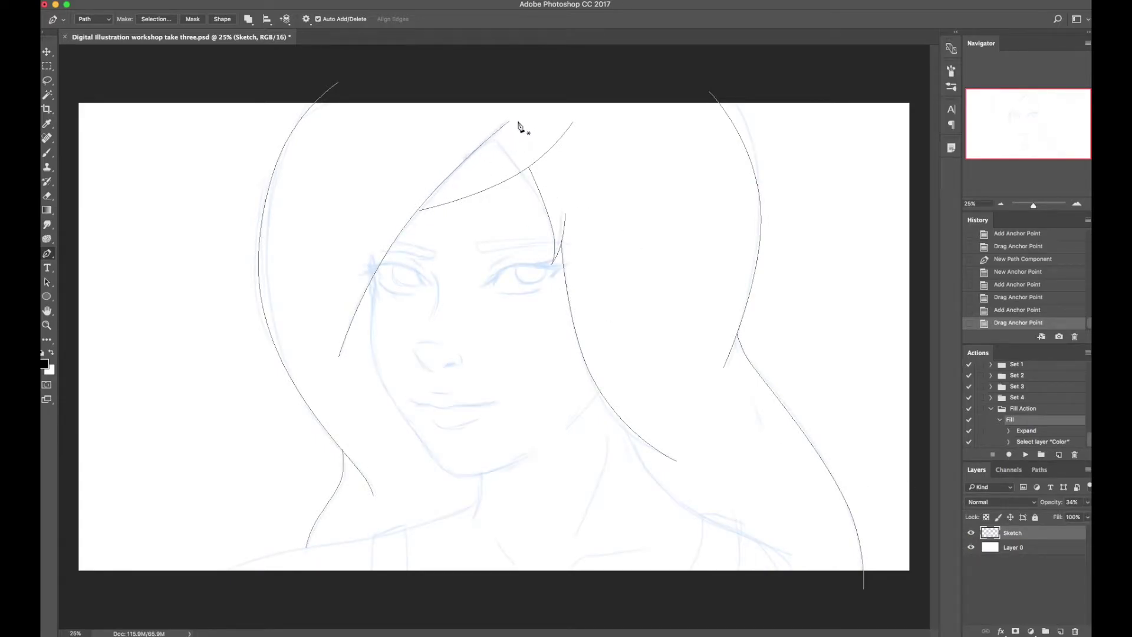
super+click(456, 171)
super+click(469, 171)
super+click(464, 169)
key(Delete)
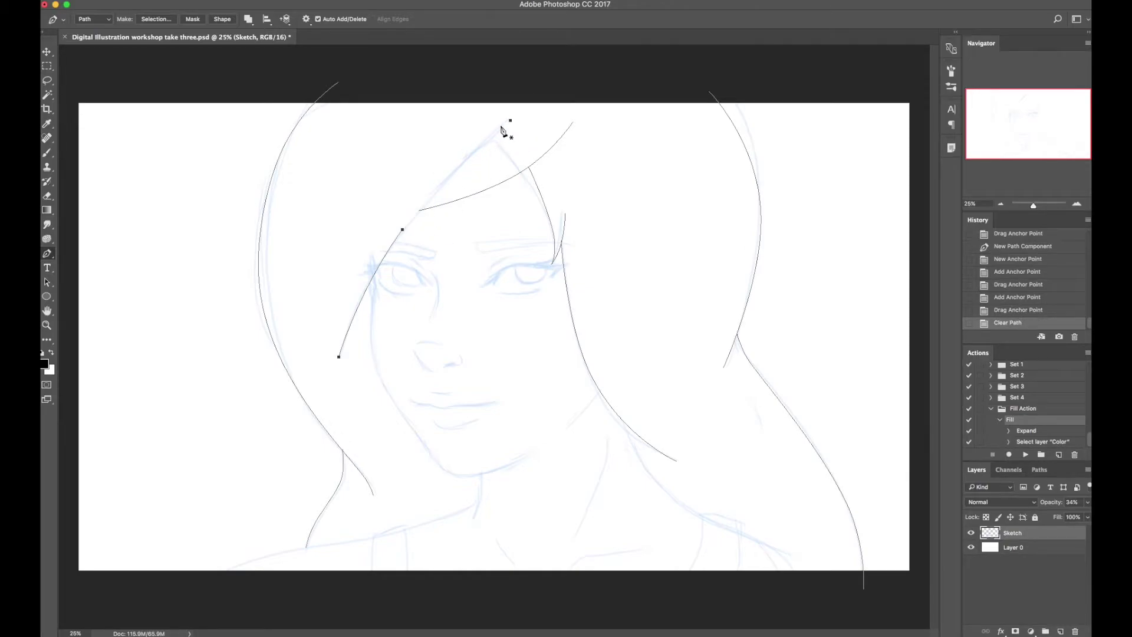
key(super+z)
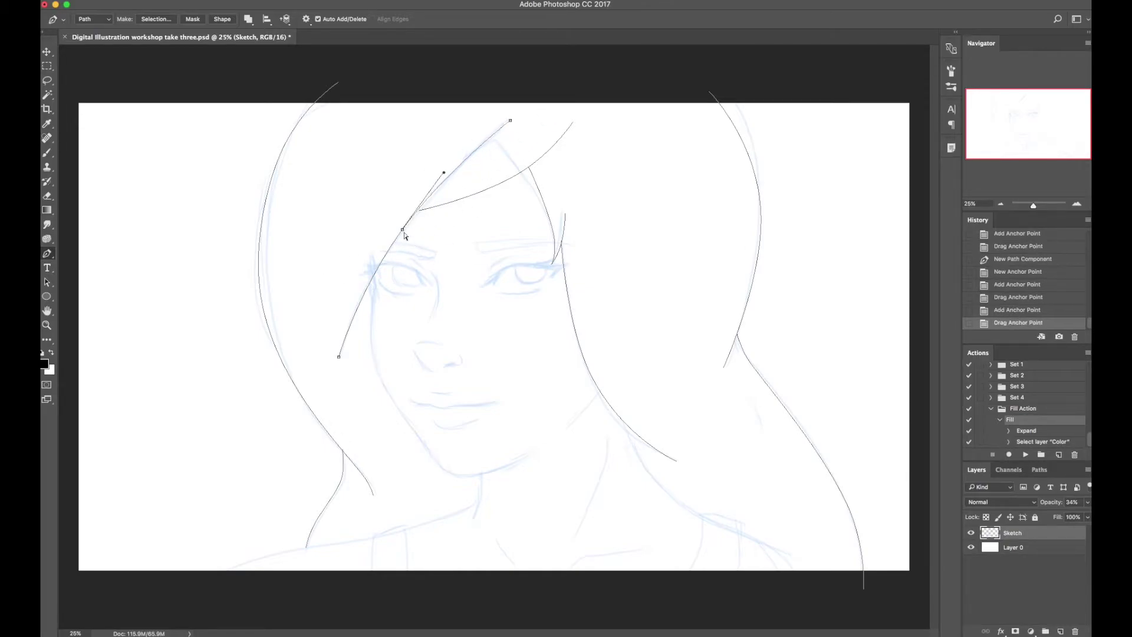
Trim the diagonal fringe path by adding an anchor point above the hairline junction and deleting the segment beyond it
click(462, 164)
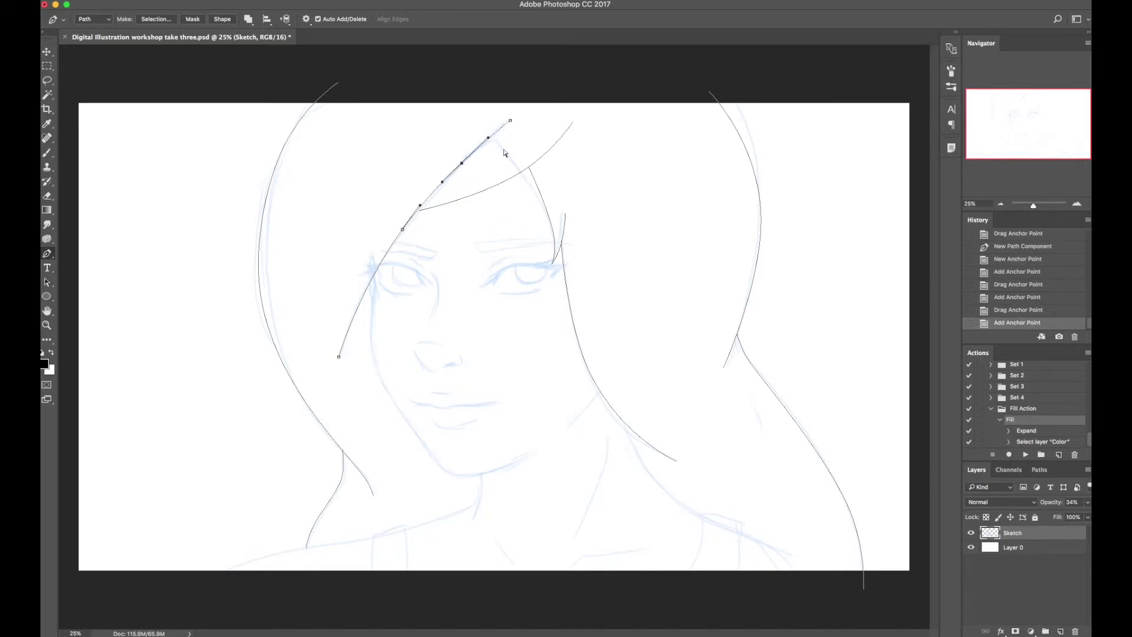
click(511, 120)
key(BackSpace)
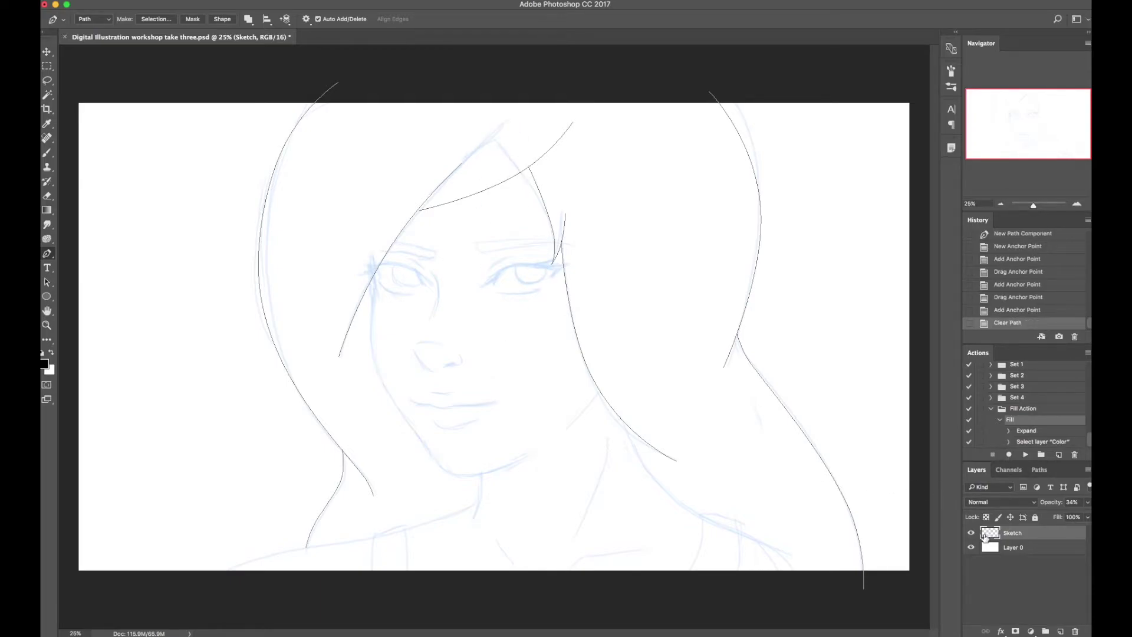
click(971, 535)
click(971, 534)
Draw a path from the left eye's outer corner to the right side of the chin, curving it around the chin
click(373, 276)
click(538, 450)
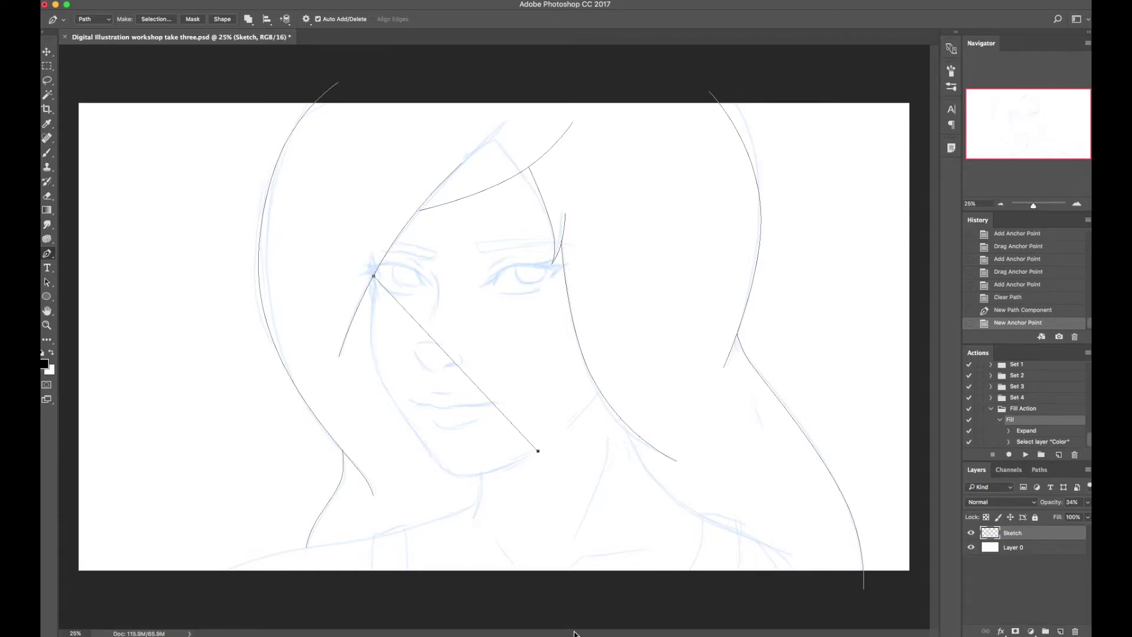
click(495, 406)
drag(495, 407, 446, 468)
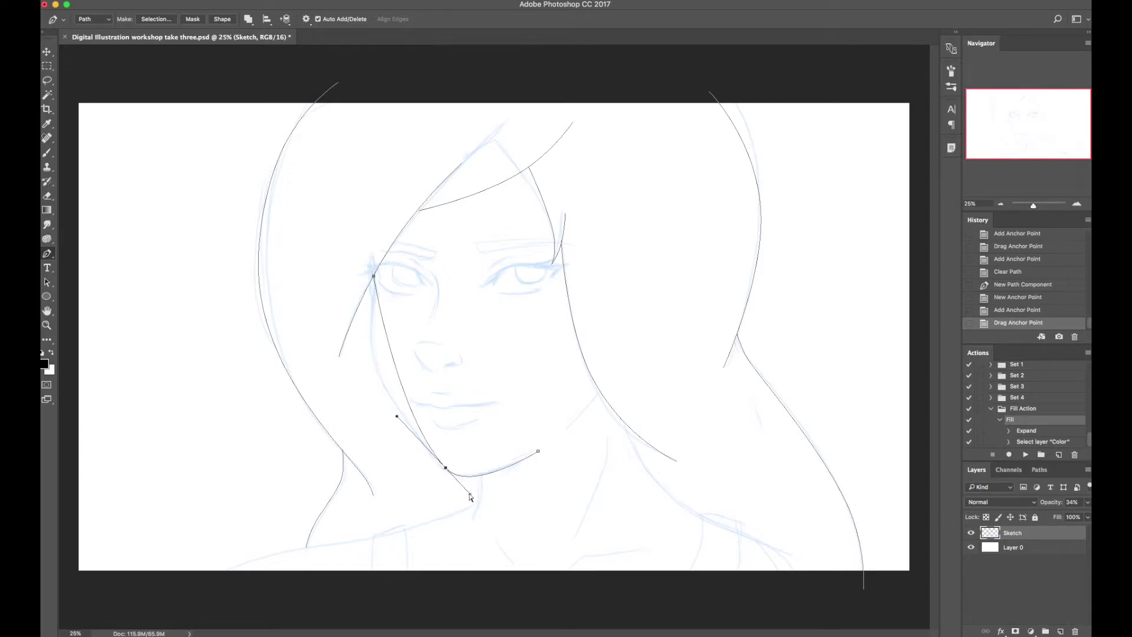
mouse_move(470, 496)
mouse_down()
mouse_move(455, 485)
mouse_move(468, 494)
mouse_up()
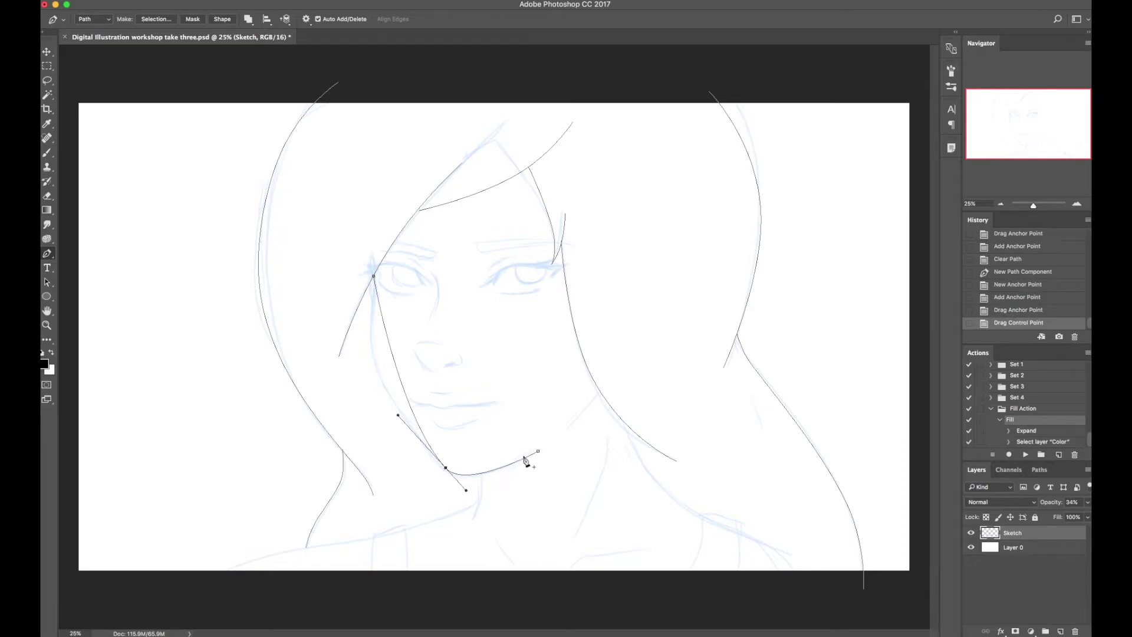
Shape the left cheek of the face contour with two more anchor points, and check it with the Sketch layer temporarily hidden
click(394, 356)
drag(394, 357, 386, 361)
drag(378, 363, 378, 364)
click(372, 295)
drag(372, 296, 376, 295)
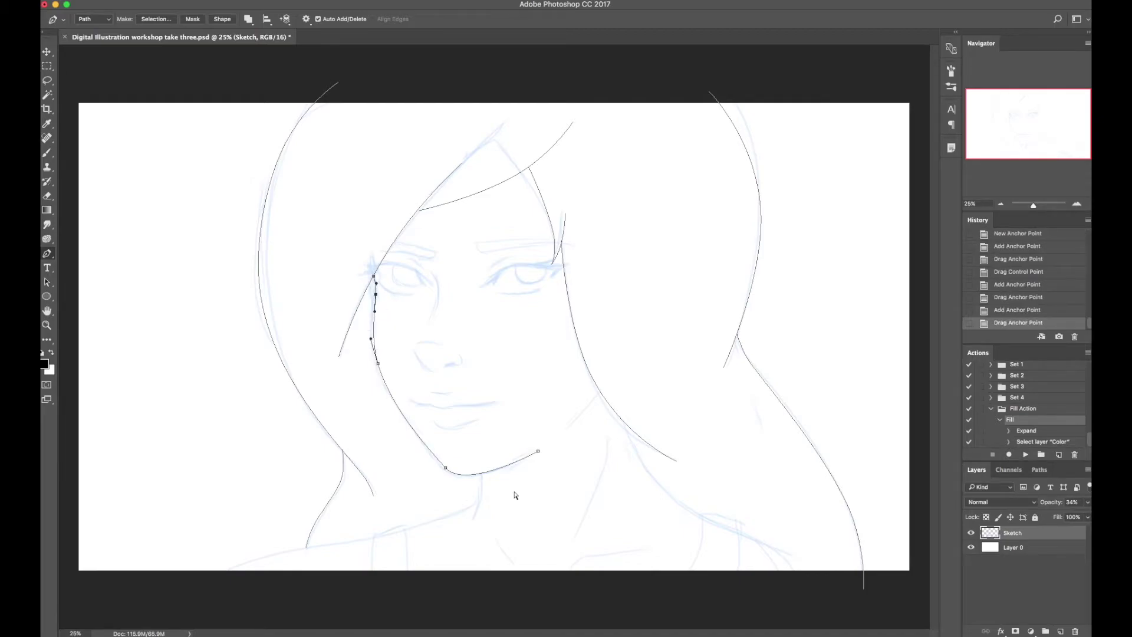
super+click(515, 493)
click(971, 533)
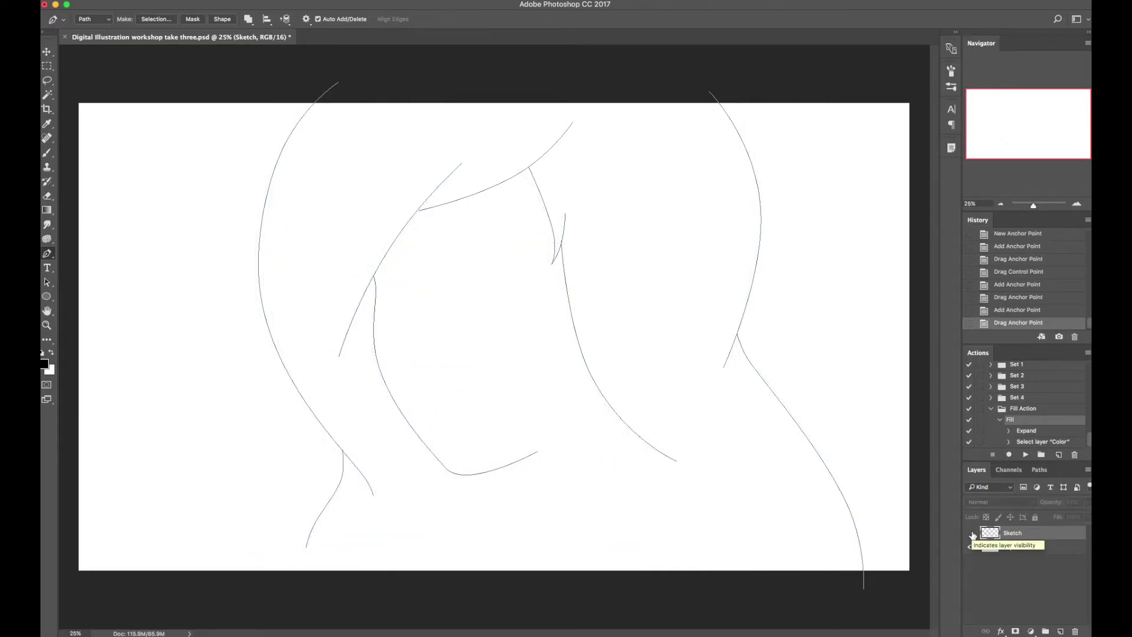
click(972, 533)
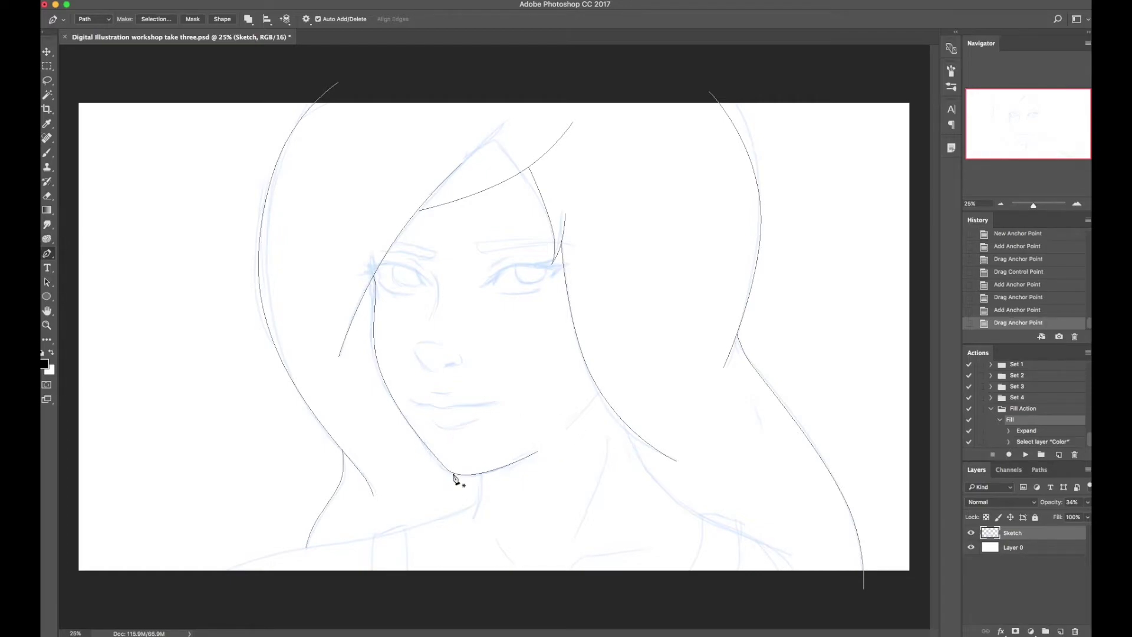
Adjust the chin segment of the face contour to follow the sketch, undoing the trial anchor points
click(416, 427)
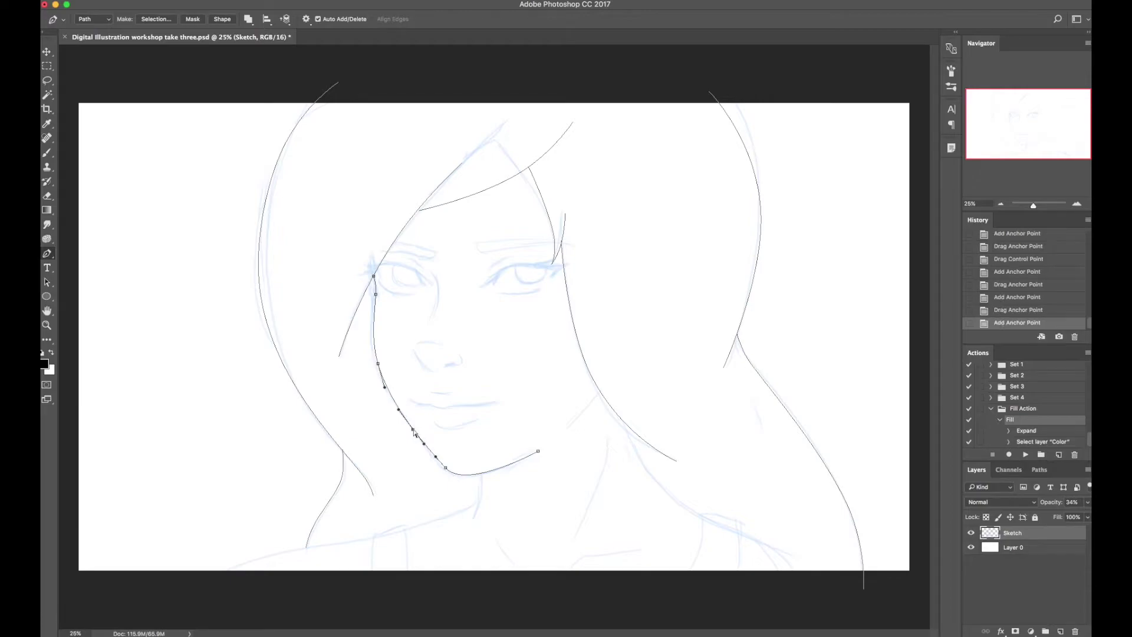
key(ctrl+z)
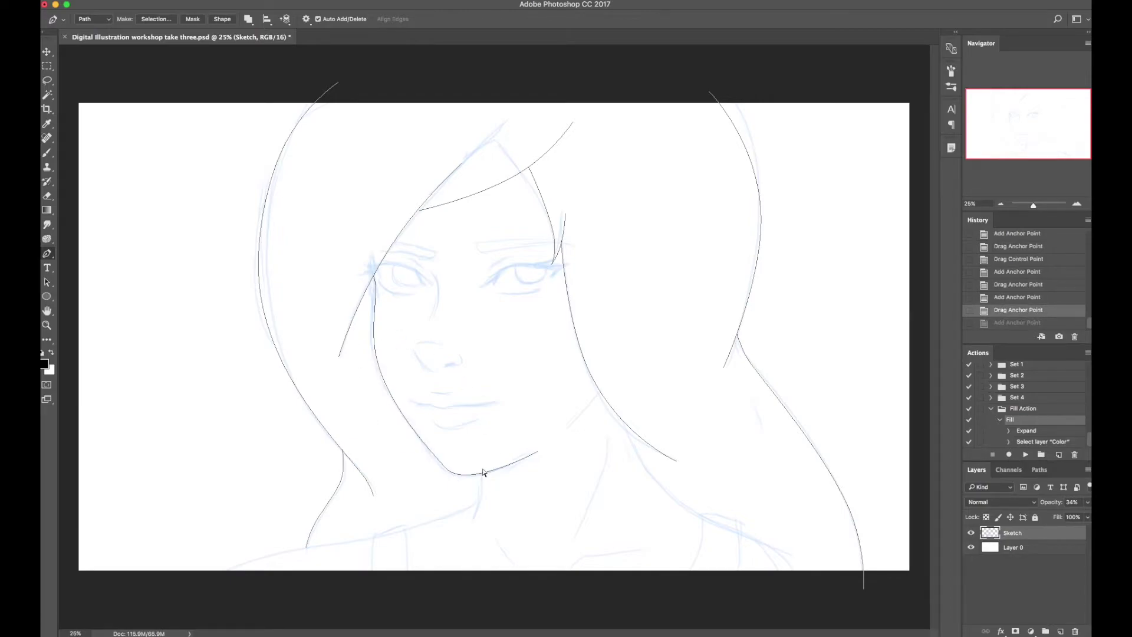
alt+super+click(481, 475)
mouse_move(492, 473)
mouse_down()
mouse_move(467, 479)
mouse_move(484, 475)
mouse_up()
key(ctrl+z)
mouse_move(482, 476)
mouse_down()
mouse_move(443, 512)
mouse_move(510, 433)
mouse_move(481, 477)
mouse_up()
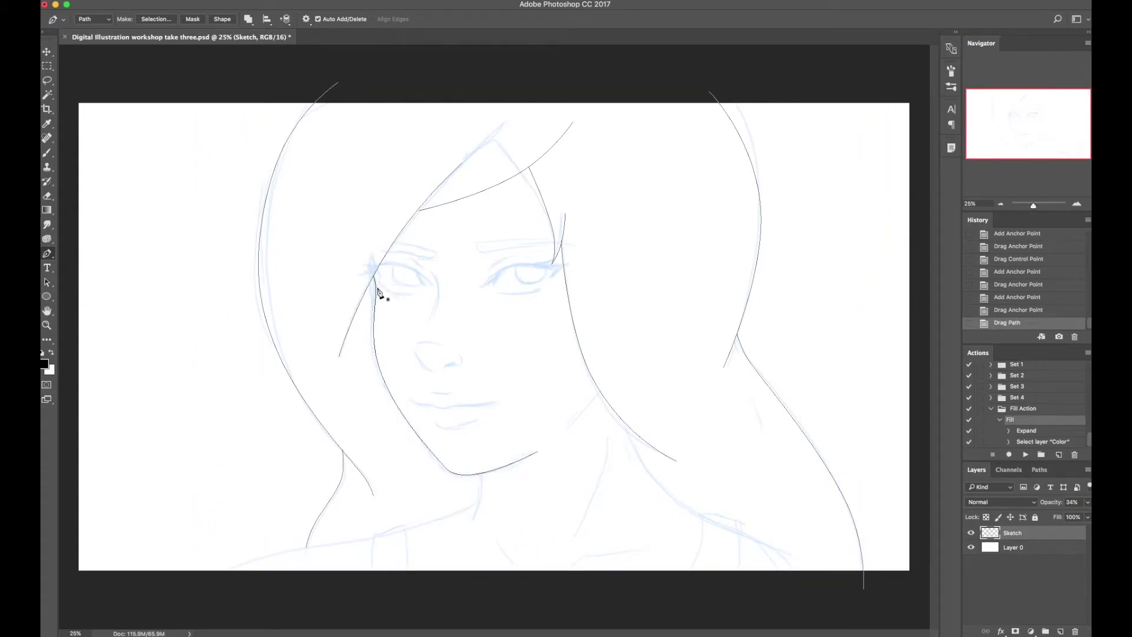
Draw the left neck line down from the underside of the chin and curve it with a middle anchor point
click(482, 474)
click(473, 527)
click(478, 500)
drag(477, 500, 482, 502)
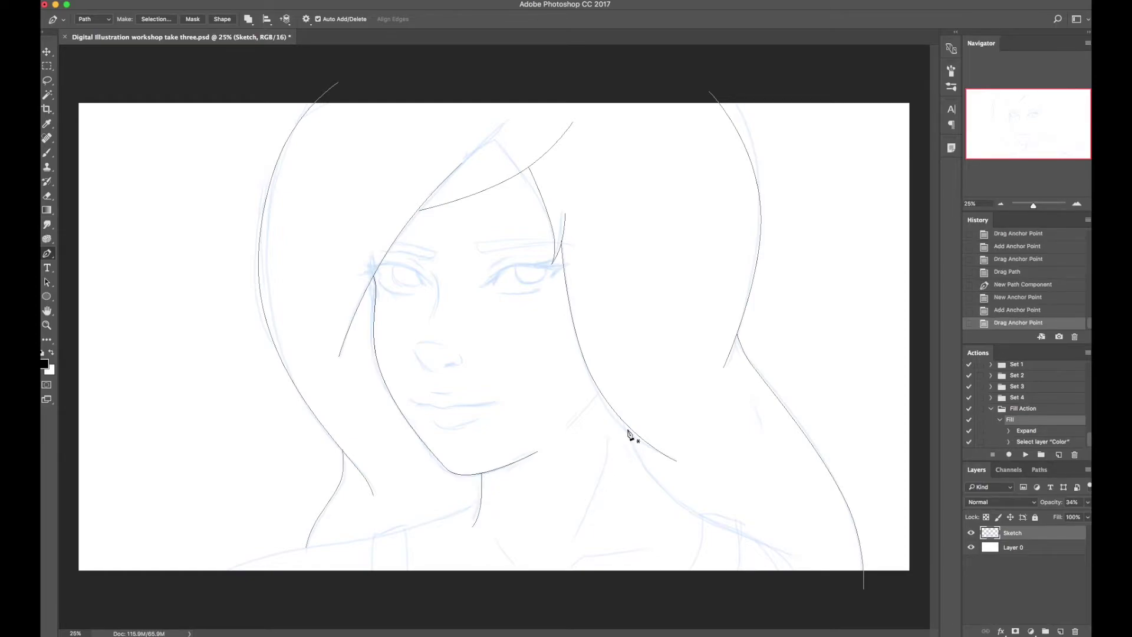
Draw the right neck line from below the inner hair contour down to the collarbone, bending it slightly with a middle anchor point
click(607, 439)
click(572, 545)
drag(589, 491, 593, 492)
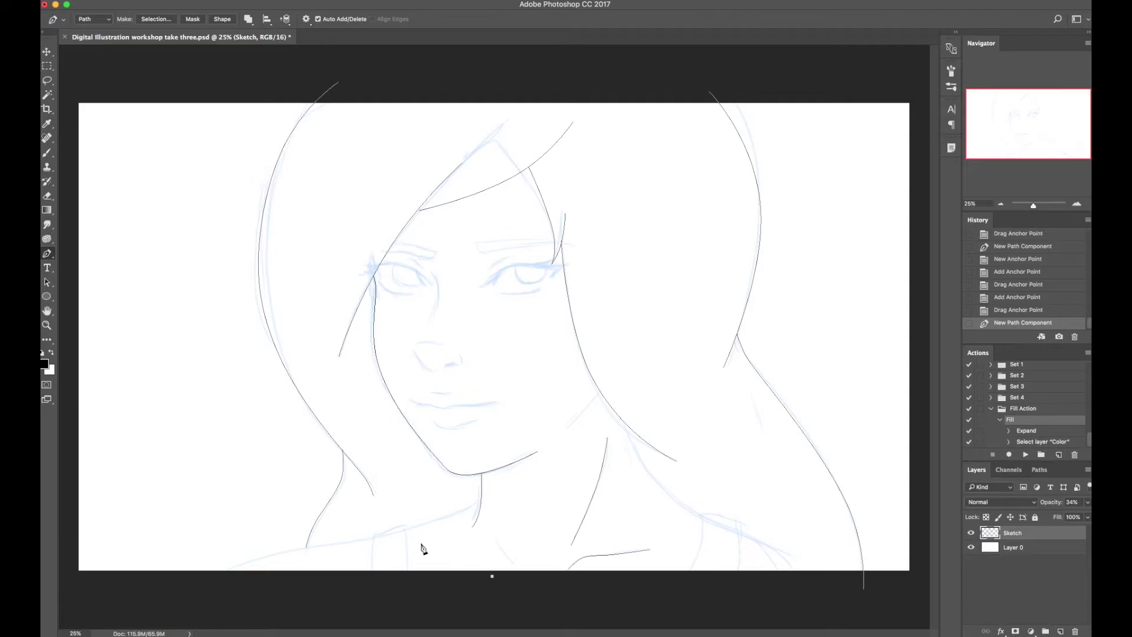
Draw the left and right collarbone paths below the neck, curving their inner ends down toward the canvas bottom
click(420, 543)
click(467, 565)
mouse_move(467, 565)
mouse_down()
mouse_move(476, 561)
mouse_move(453, 555)
mouse_up()
click(446, 553)
super+click(551, 576)
Check the neck and collarbone paths with the Sketch layer temporarily hidden, and save the document
click(971, 534)
click(972, 533)
key(super+s)
Draw the left shoulder strap's outer edge and top with corner points, starting below the canvas and ending in a short hook
click(370, 576)
click(372, 536)
click(407, 524)
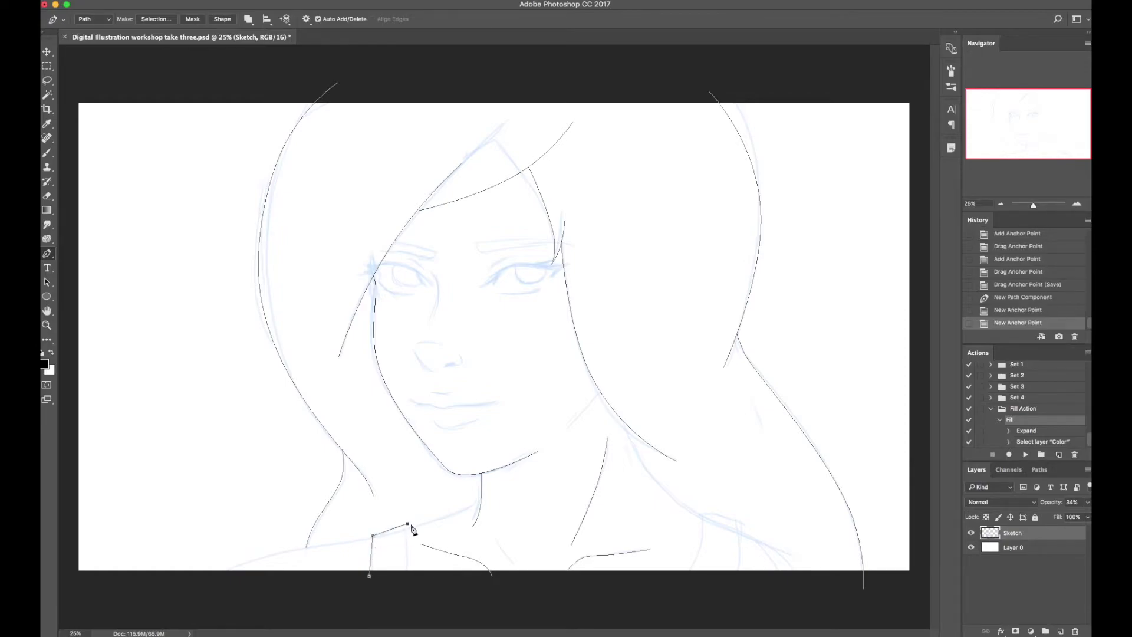
click(411, 527)
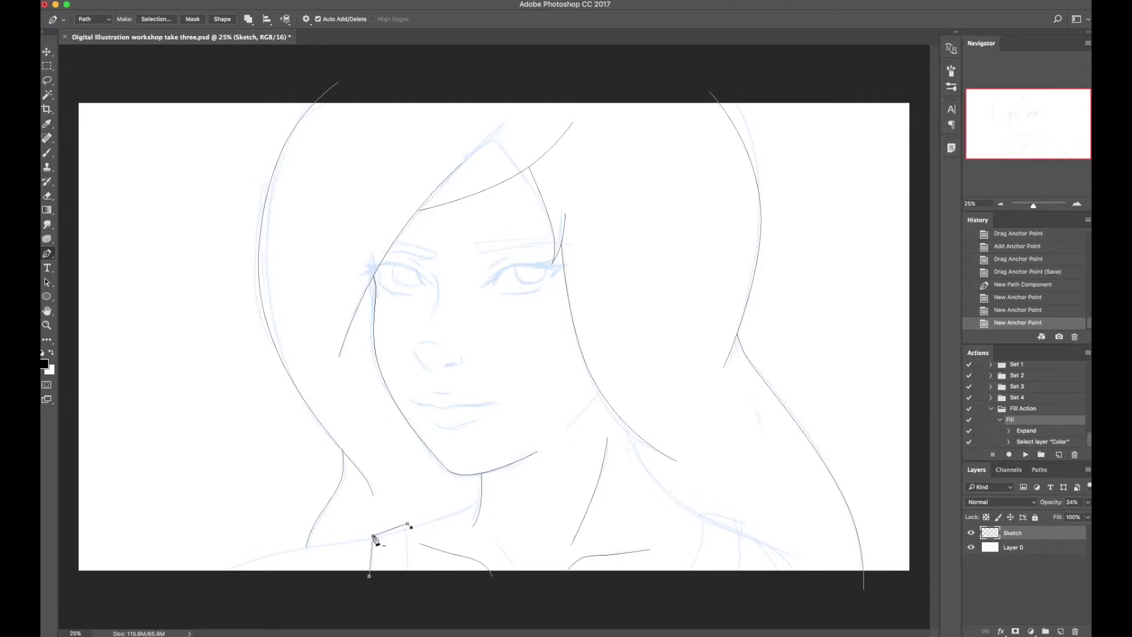
Round the two top corners of the left strap path by converting their anchor points, with the Sketch layer temporarily hidden
click(971, 533)
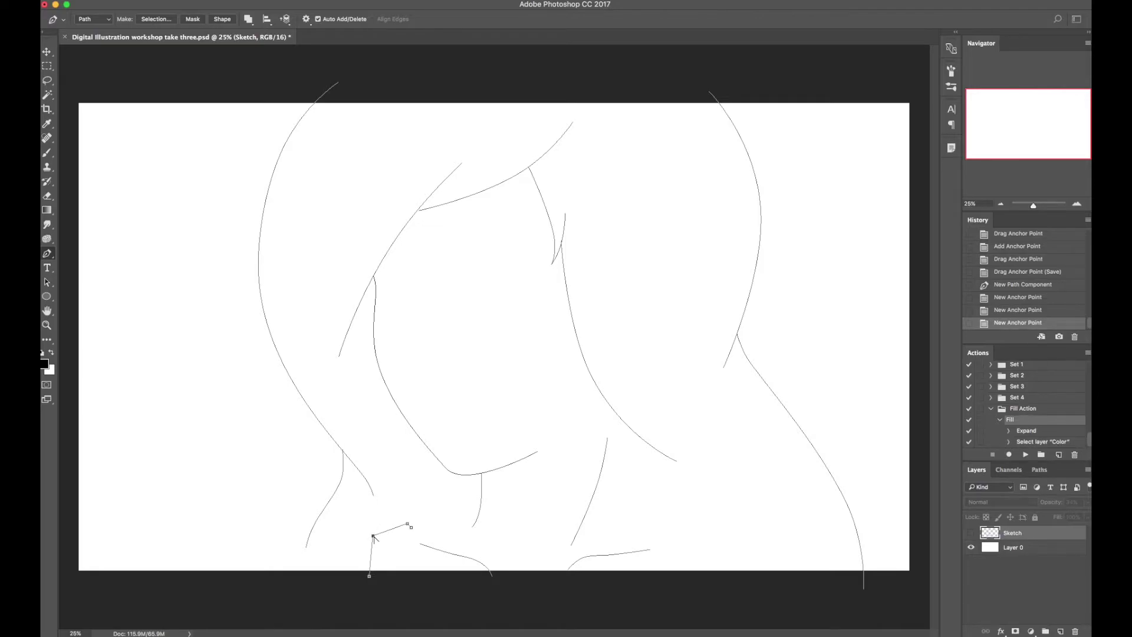
mouse_move(373, 536)
mouse_down()
mouse_move(310, 590)
mouse_move(378, 530)
mouse_up()
click(402, 524)
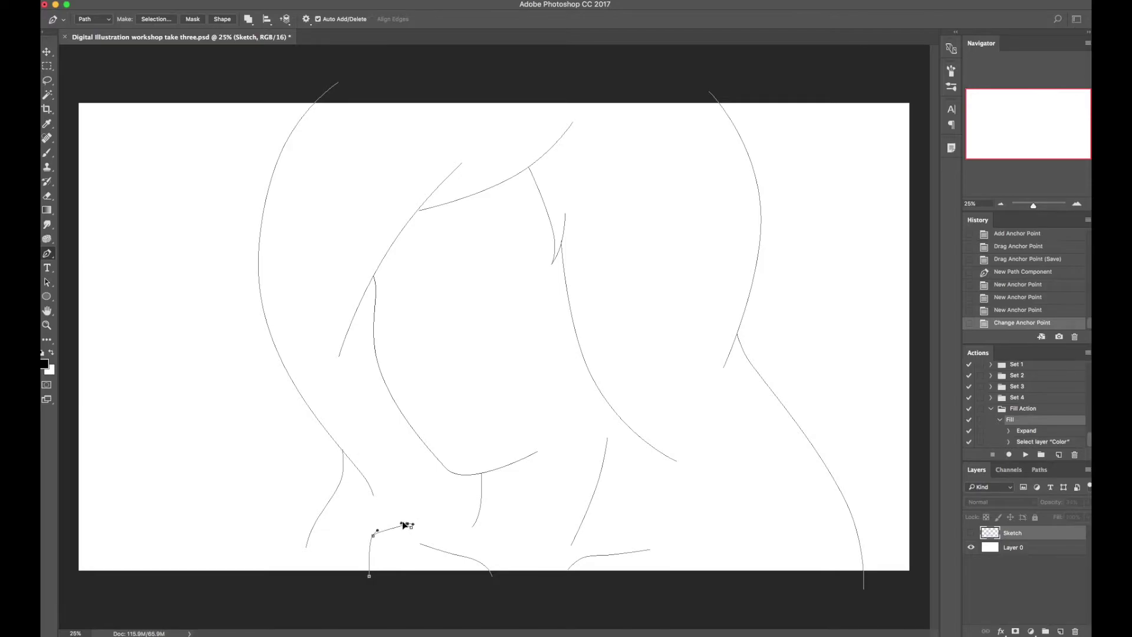
drag(407, 524, 413, 524)
click(412, 527)
key(Escape)
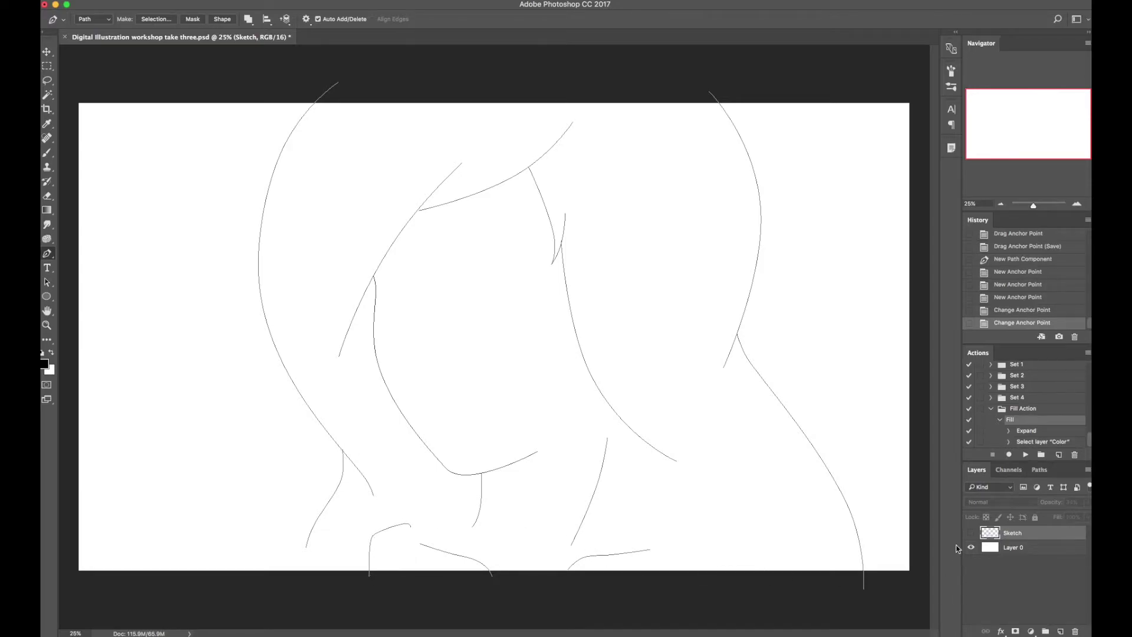
click(971, 532)
Draw the right shoulder strap's top and outer edge down past the canvas bottom, and round its upper corner
click(701, 516)
click(704, 511)
click(743, 523)
click(737, 576)
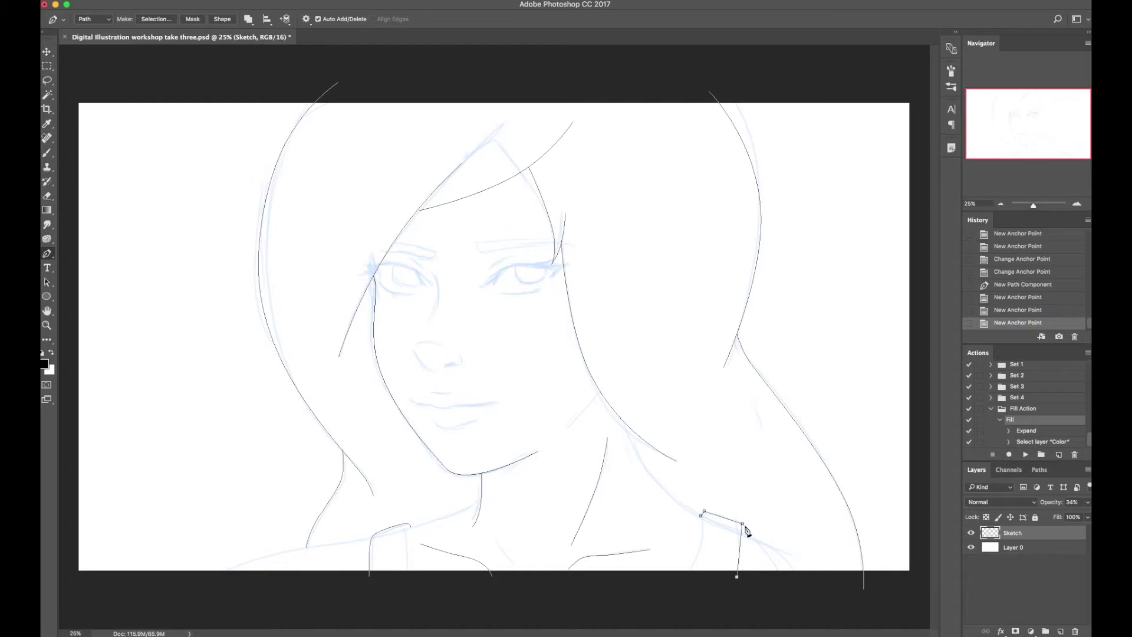
drag(743, 523, 709, 511)
super+click(769, 565)
Draw the right strap's inner edge from its top down past the canvas bottom, curving it with a middle anchor point
click(705, 514)
click(687, 590)
click(702, 544)
drag(702, 544, 703, 547)
Draw the left strap's slightly curved inner edge down past the canvas bottom, and save the document
super+click(421, 539)
click(404, 529)
click(417, 578)
click(410, 553)
drag(409, 553, 408, 554)
super+click(515, 600)
key(super+s)
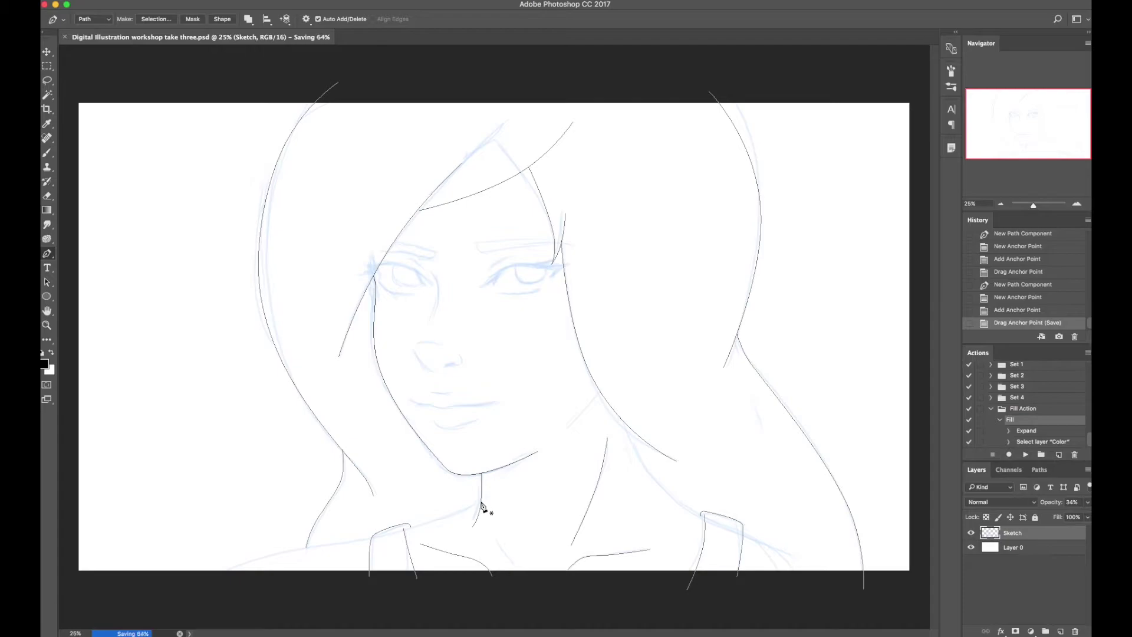
Draw the left shoulder path from the neck line to the canvas's lower left edge, curving it with two anchor points
click(481, 502)
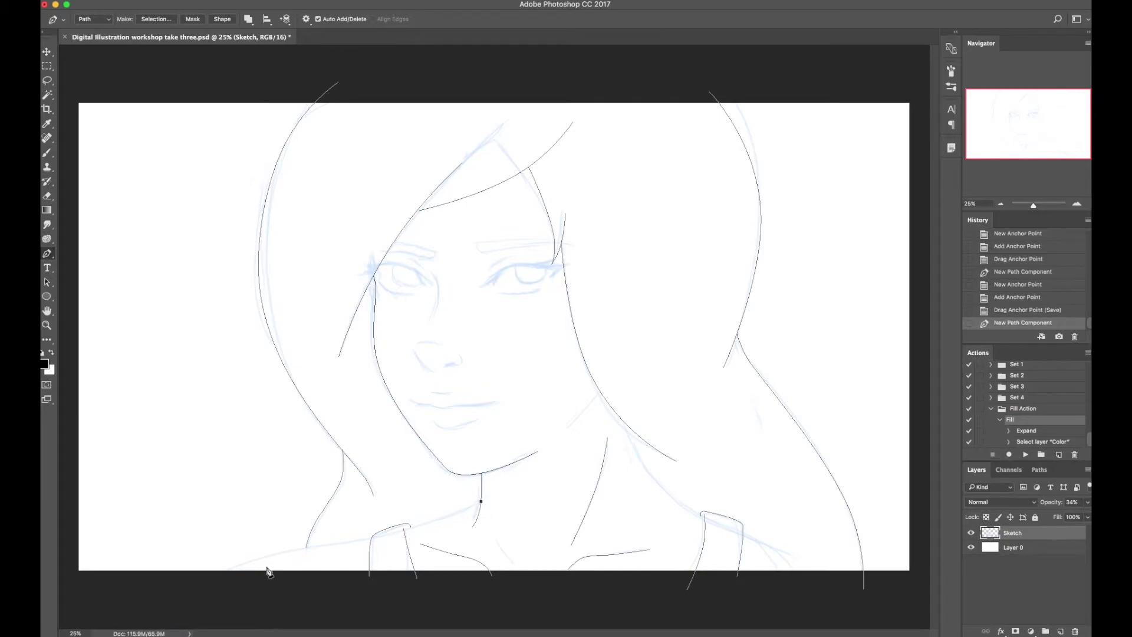
click(225, 574)
click(258, 564)
drag(257, 564, 258, 557)
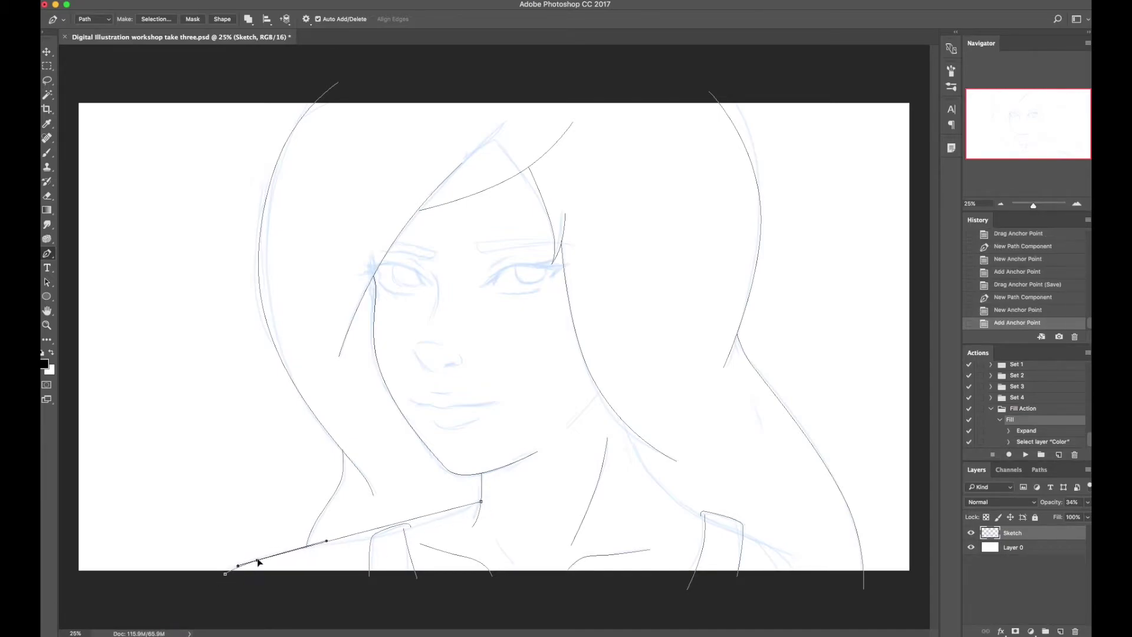
drag(365, 527, 394, 547)
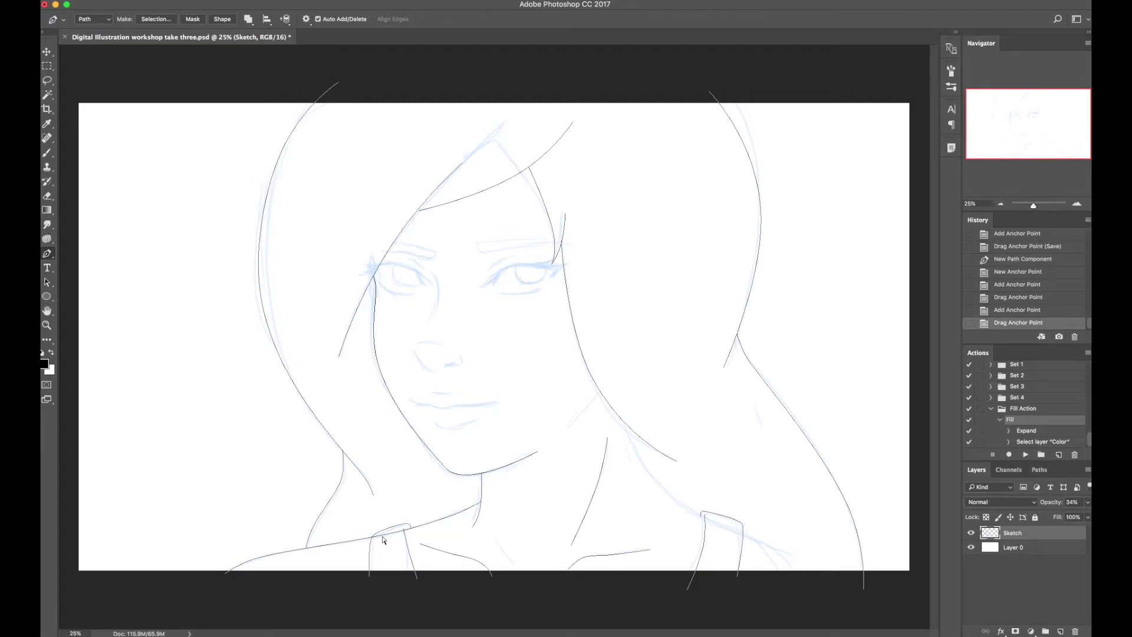
Delete the left shoulder segment crossing the strap between two added anchor points, and check the paths with the Sketch layer temporarily hidden
ctrl+click(385, 538)
click(375, 537)
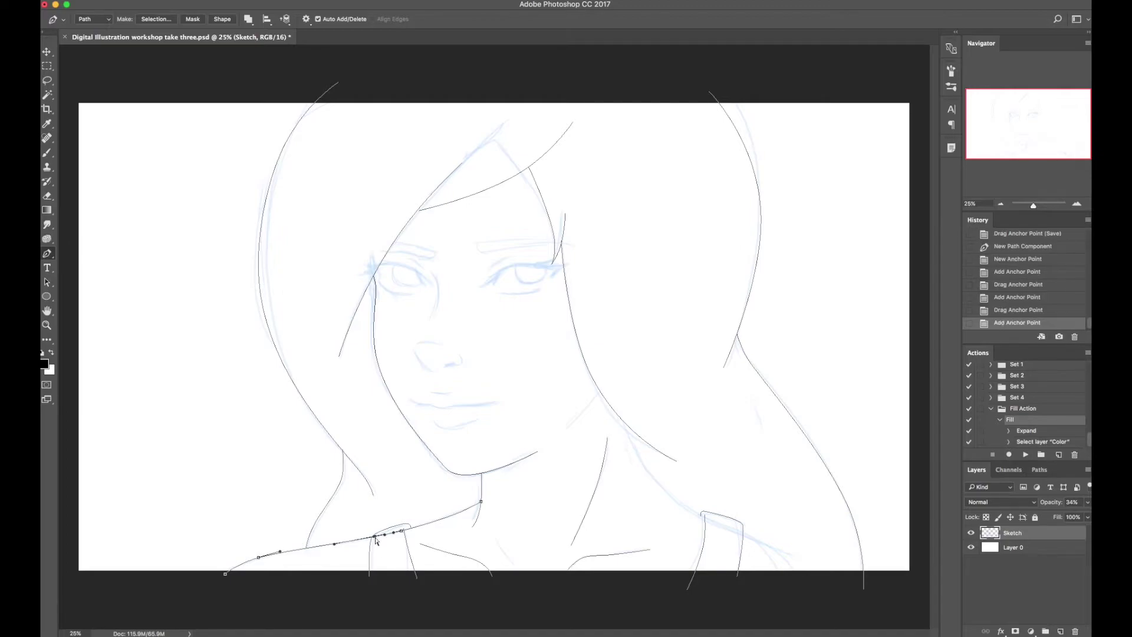
drag(375, 538, 372, 538)
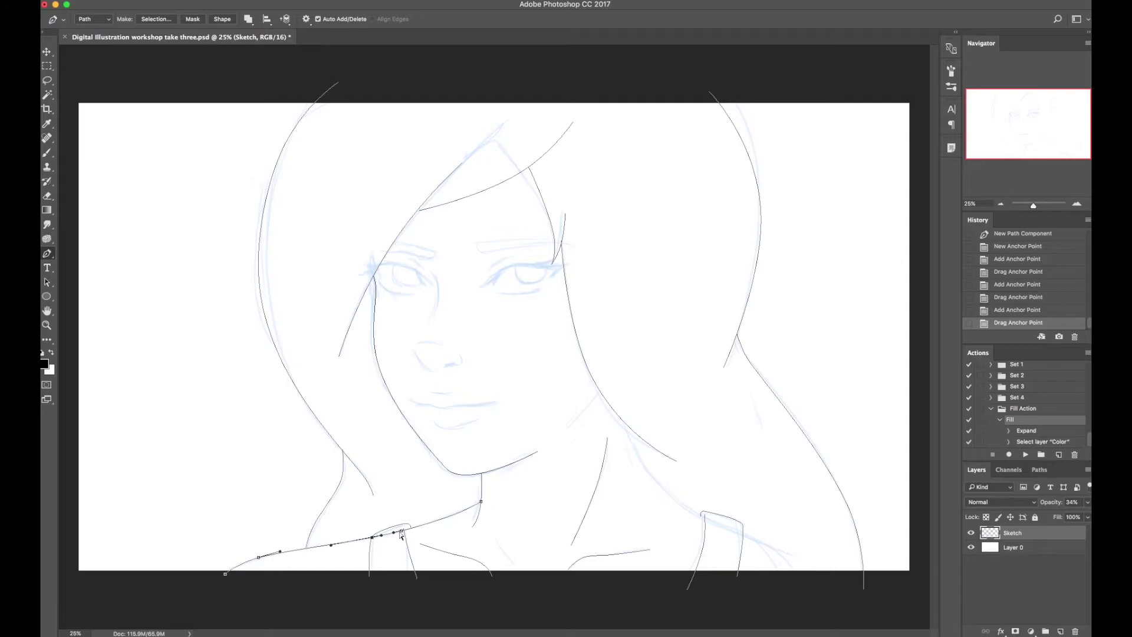
drag(402, 532, 404, 534)
super+click(410, 593)
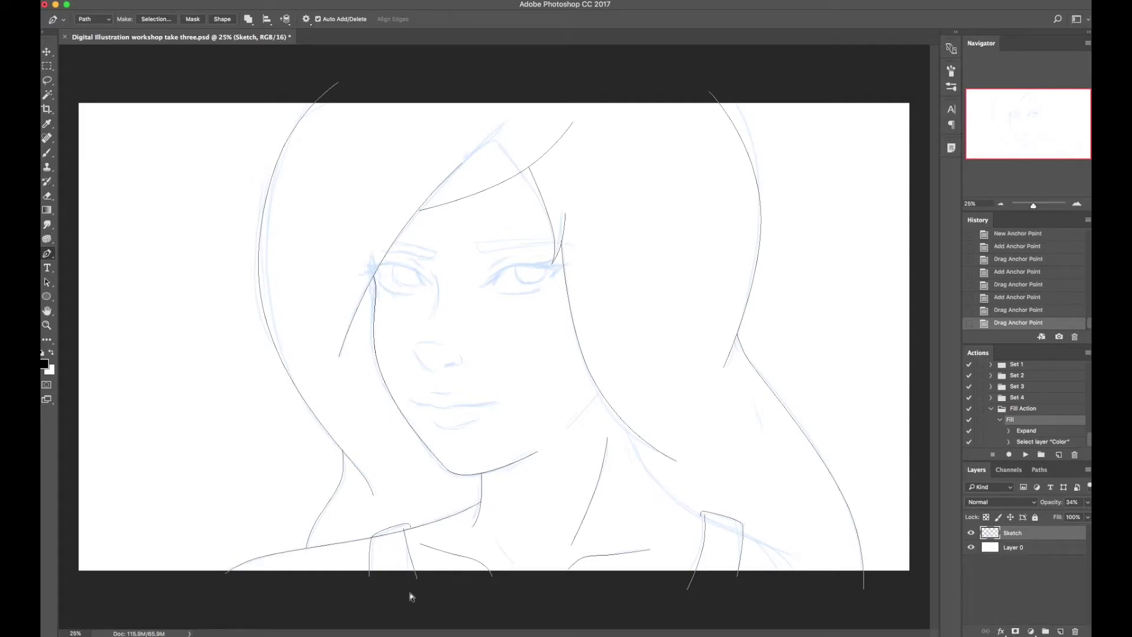
click(393, 537)
key(BackSpace)
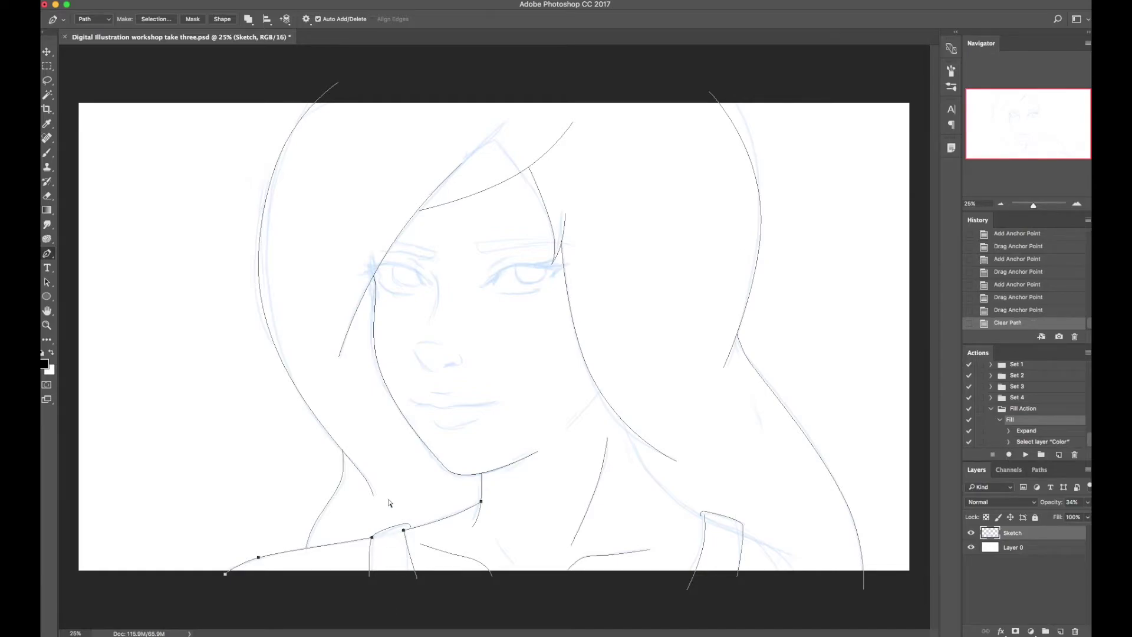
key(Escape)
click(971, 534)
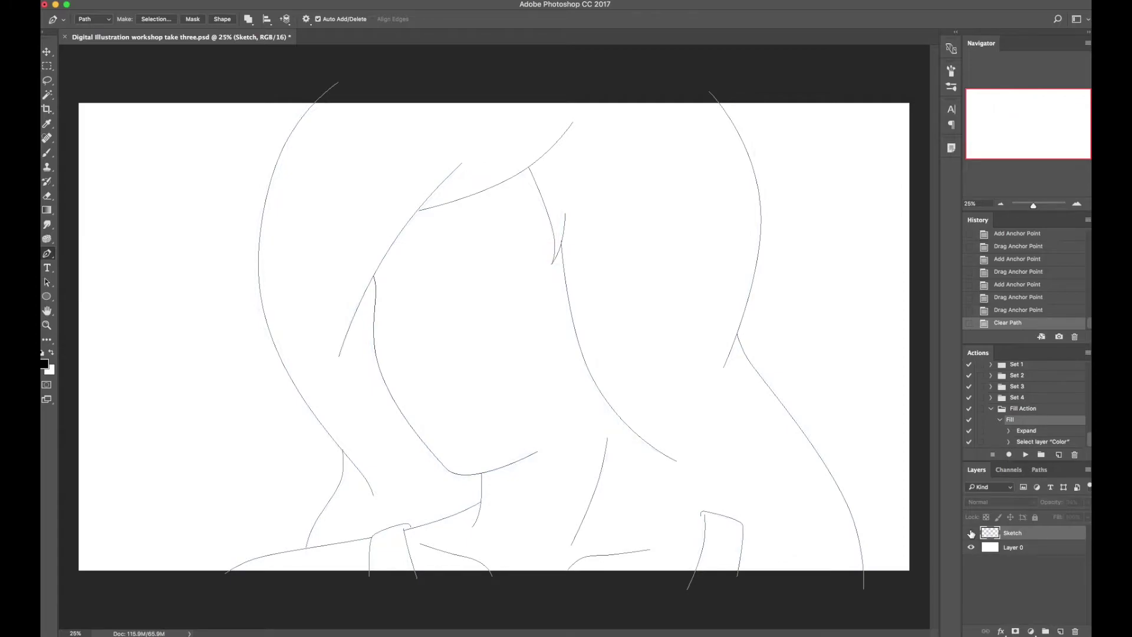
click(971, 533)
Bend the right inner hair contour toward the neck, and draw a curved right shoulder path from it past the canvas bottom
drag(620, 418, 592, 400)
key(Escape)
click(634, 448)
click(799, 567)
click(783, 553)
drag(783, 554, 798, 554)
drag(802, 573, 795, 548)
click(700, 488)
drag(700, 489, 696, 513)
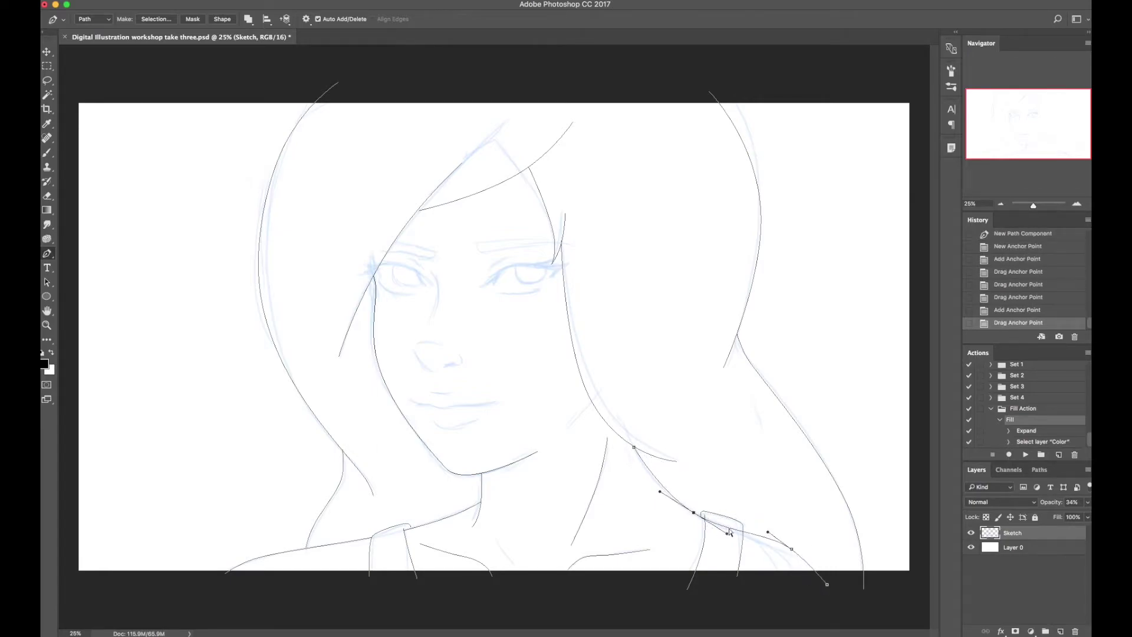
Delete the right shoulder segment crossing the strap between two added anchor points, adjust the strap's inner top point, and save the document
click(741, 531)
drag(741, 532, 744, 531)
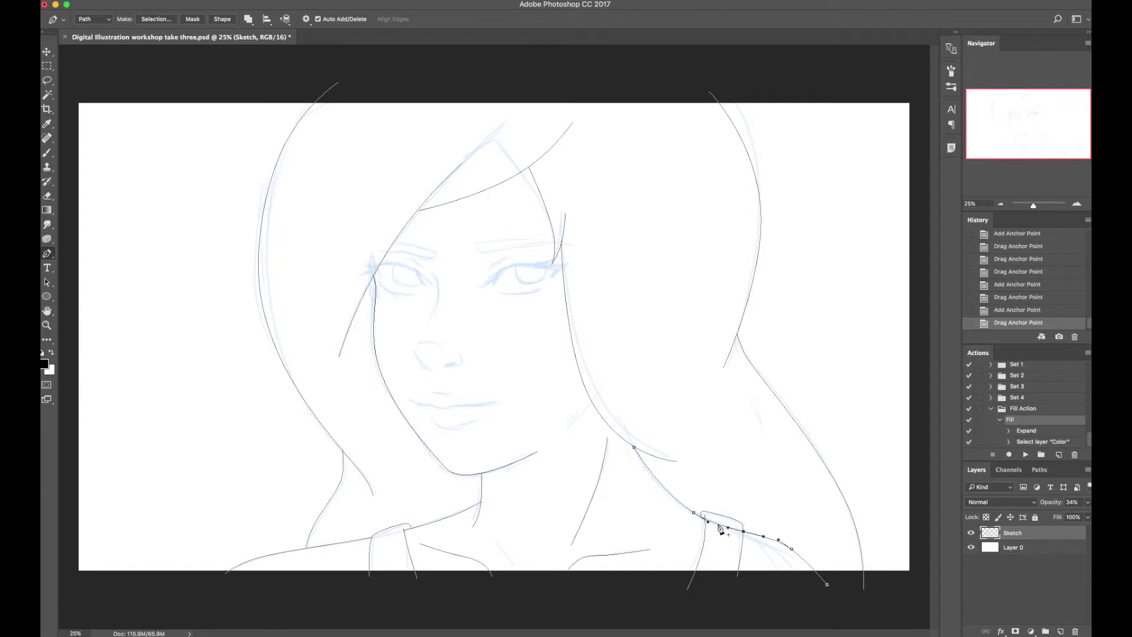
click(710, 523)
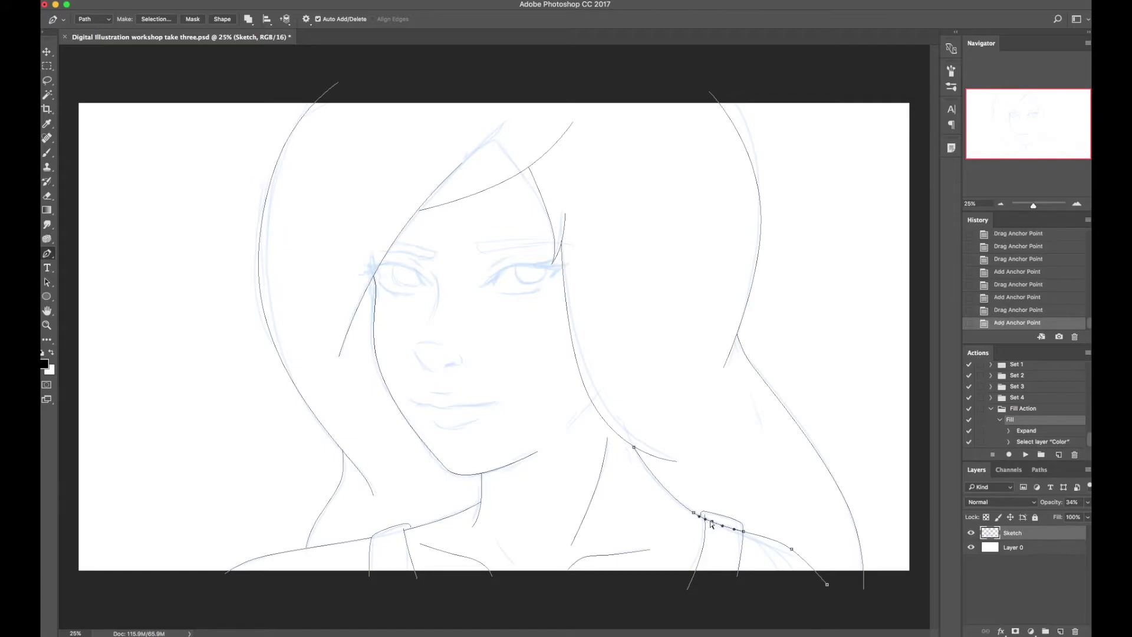
drag(706, 521, 705, 518)
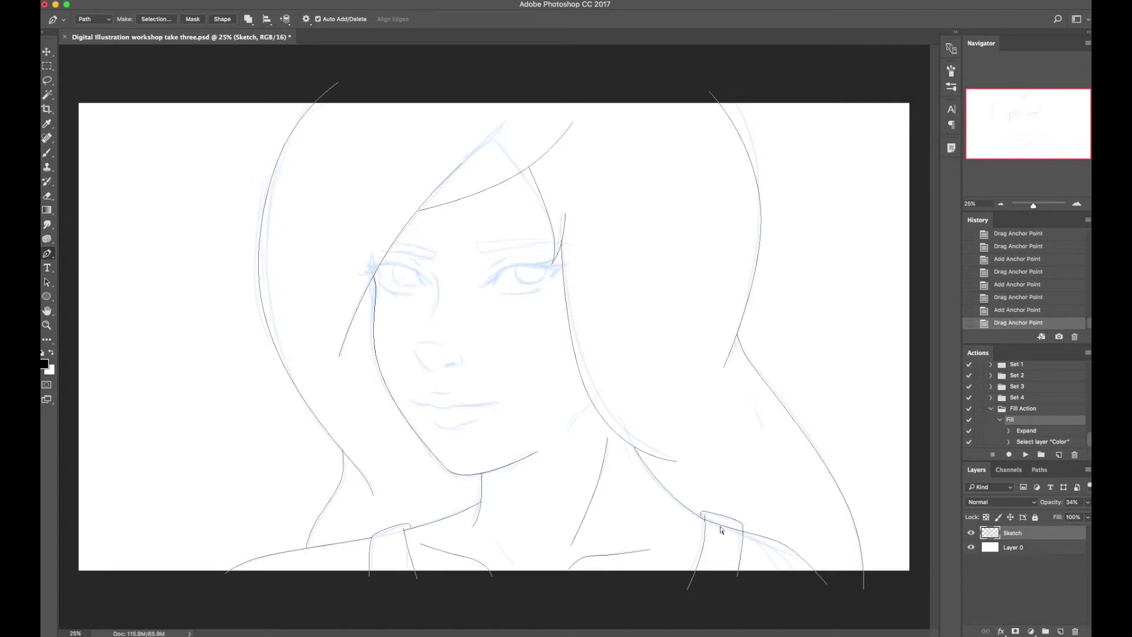
key(BackSpace)
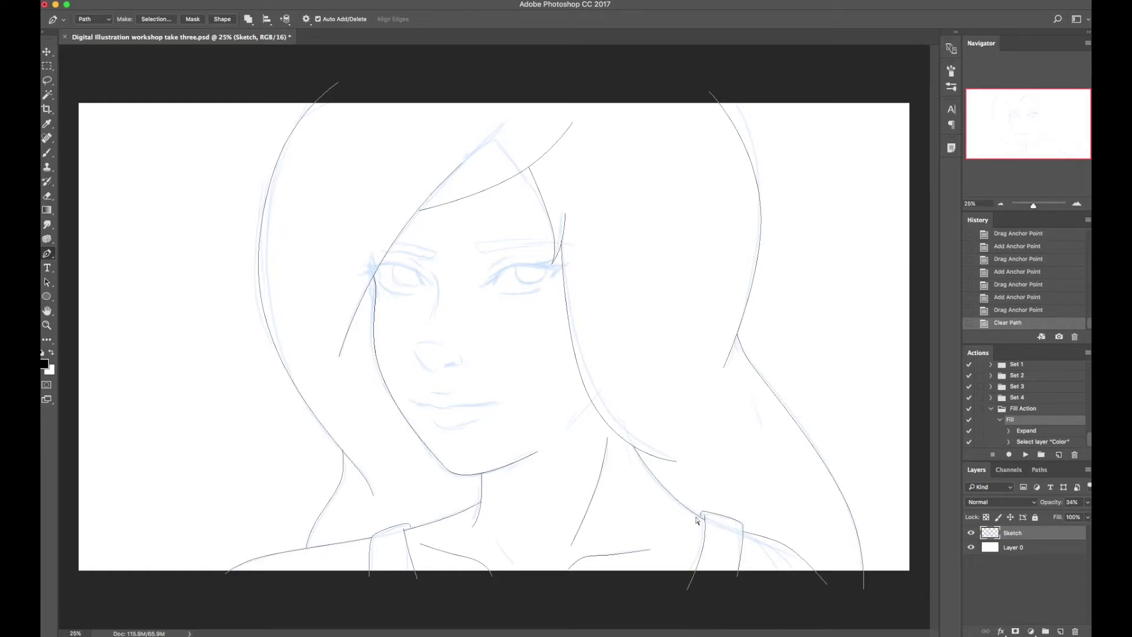
drag(699, 518, 696, 514)
key(ctrl+s)
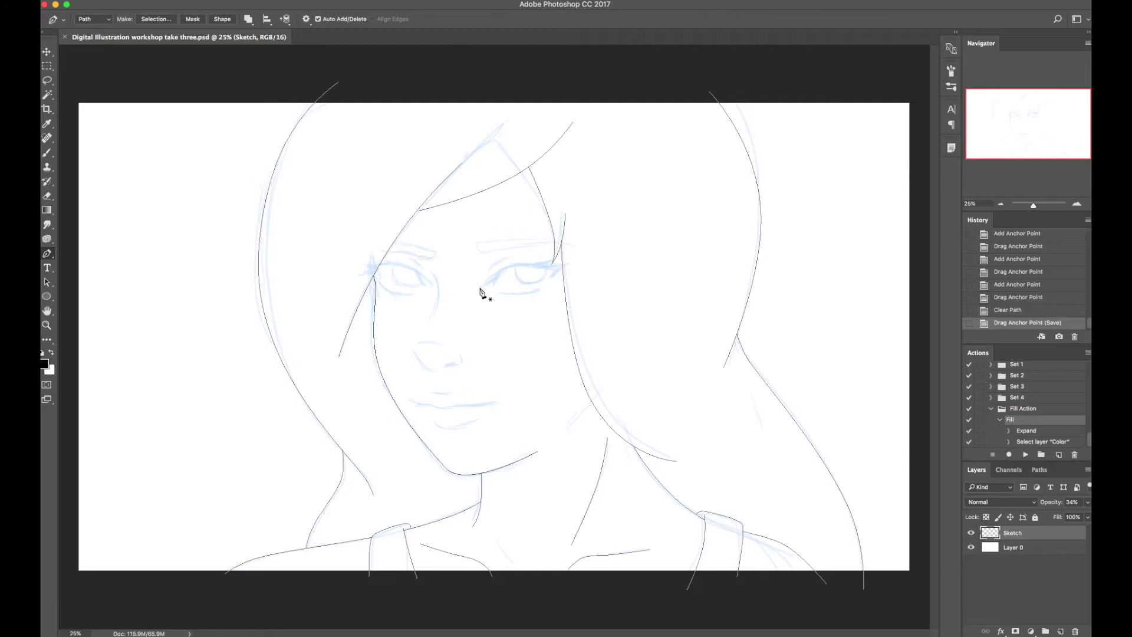
Outline the right eye's upper lash line as a closed path of corner points, including the pointed lashes at the outer corner
click(480, 291)
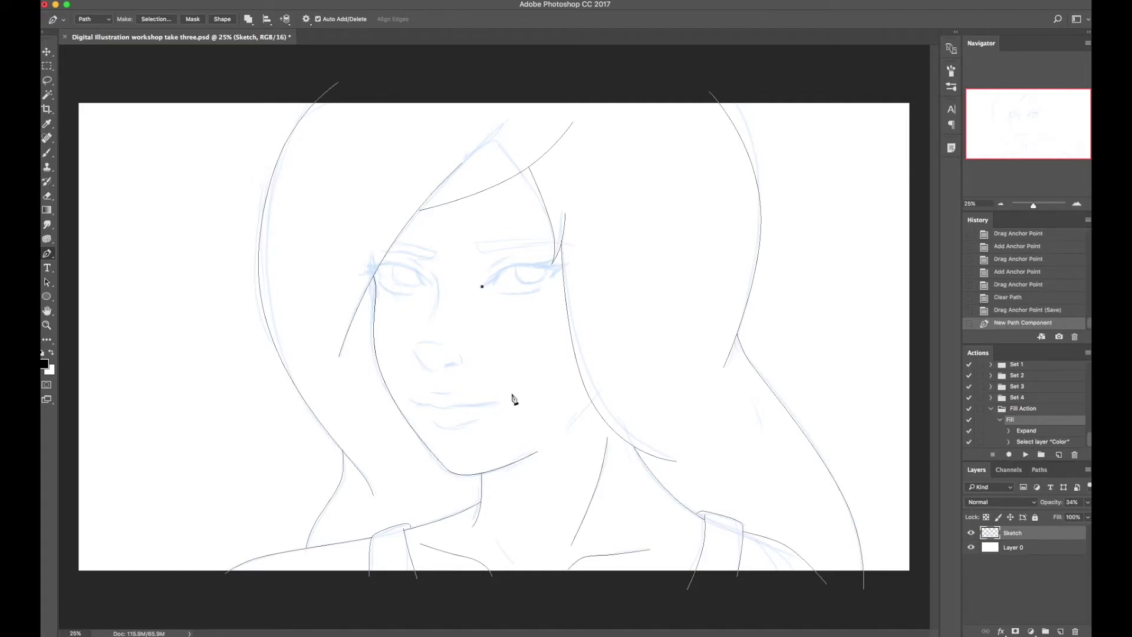
click(555, 255)
click(547, 266)
click(569, 262)
click(551, 276)
click(555, 269)
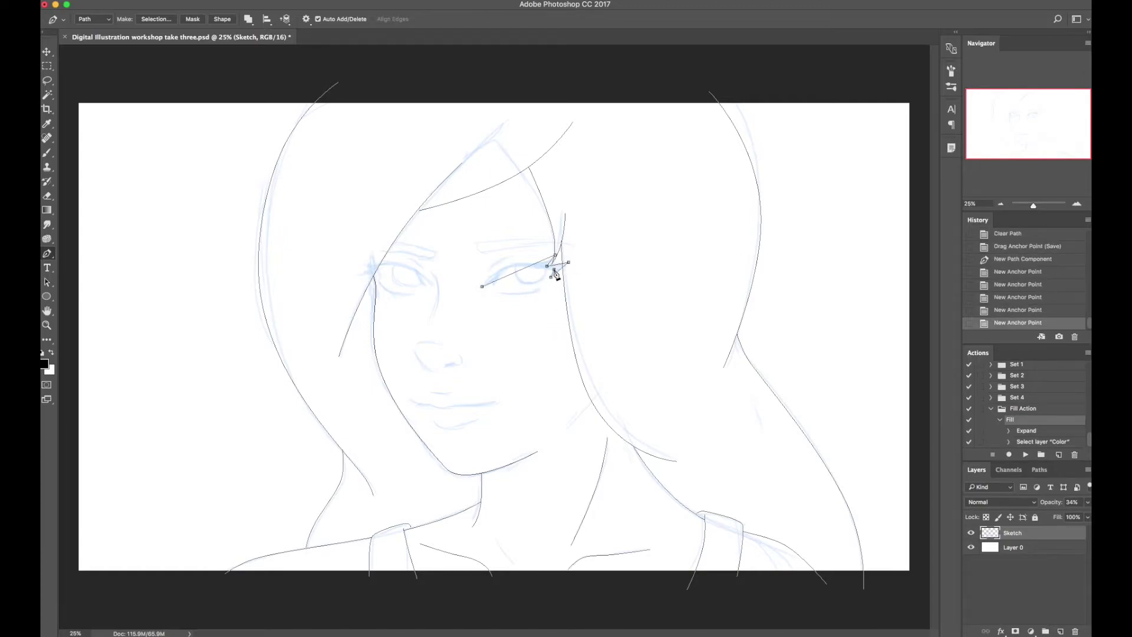
click(508, 269)
click(498, 275)
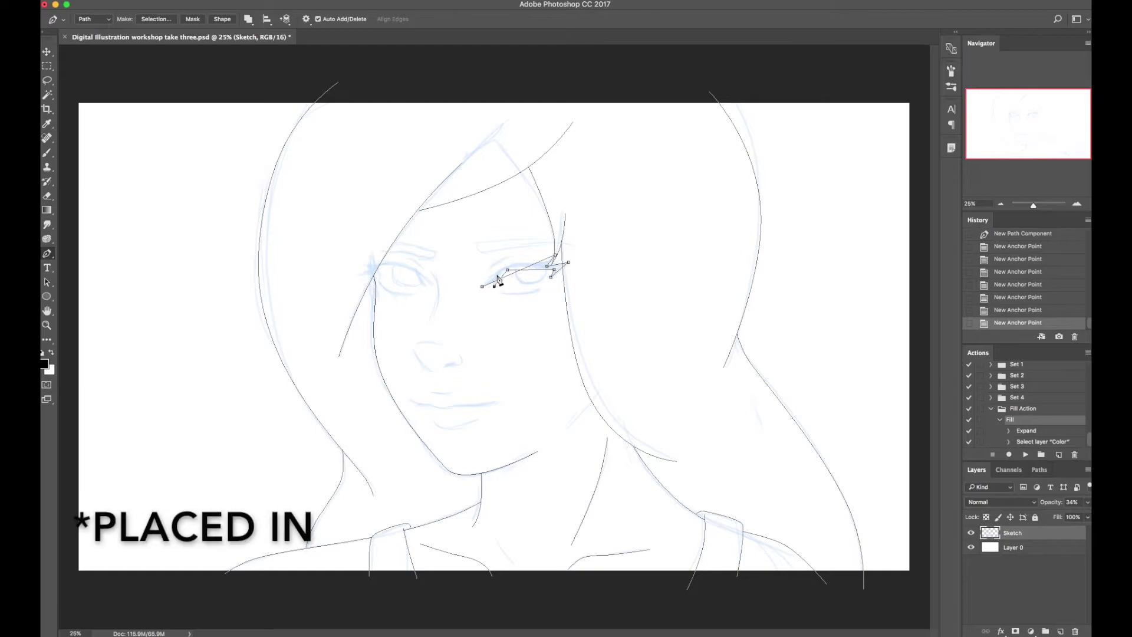
click(483, 287)
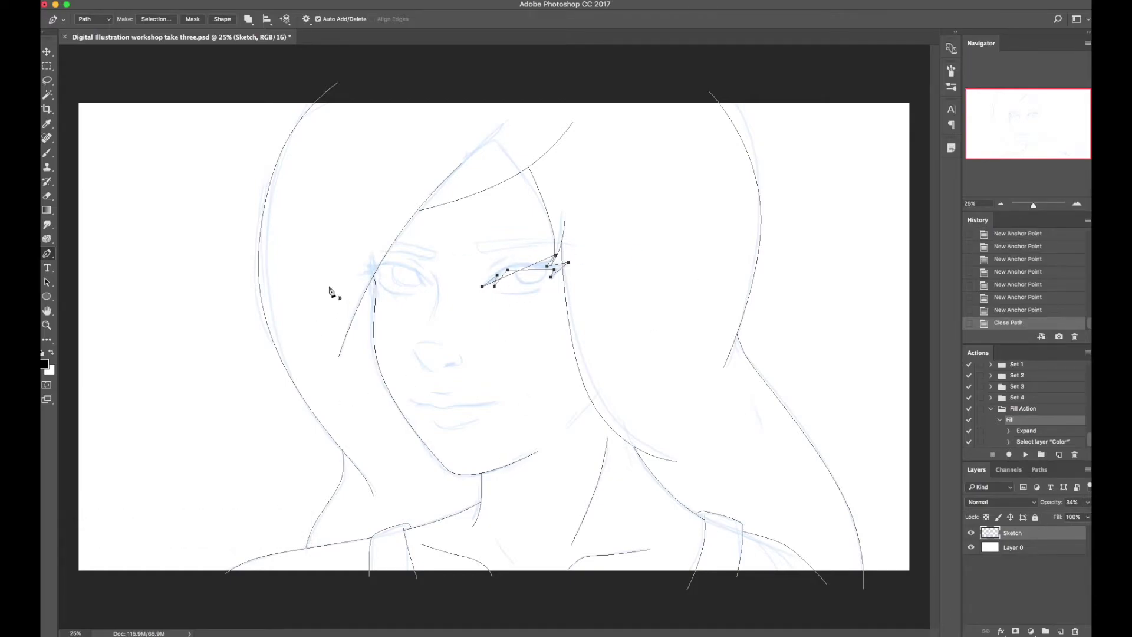
Bend the right upper lash line's top edge into a curve, delete its inner-corner segment, and close the path again
drag(509, 277, 538, 262)
click(538, 258)
key(BackSpace)
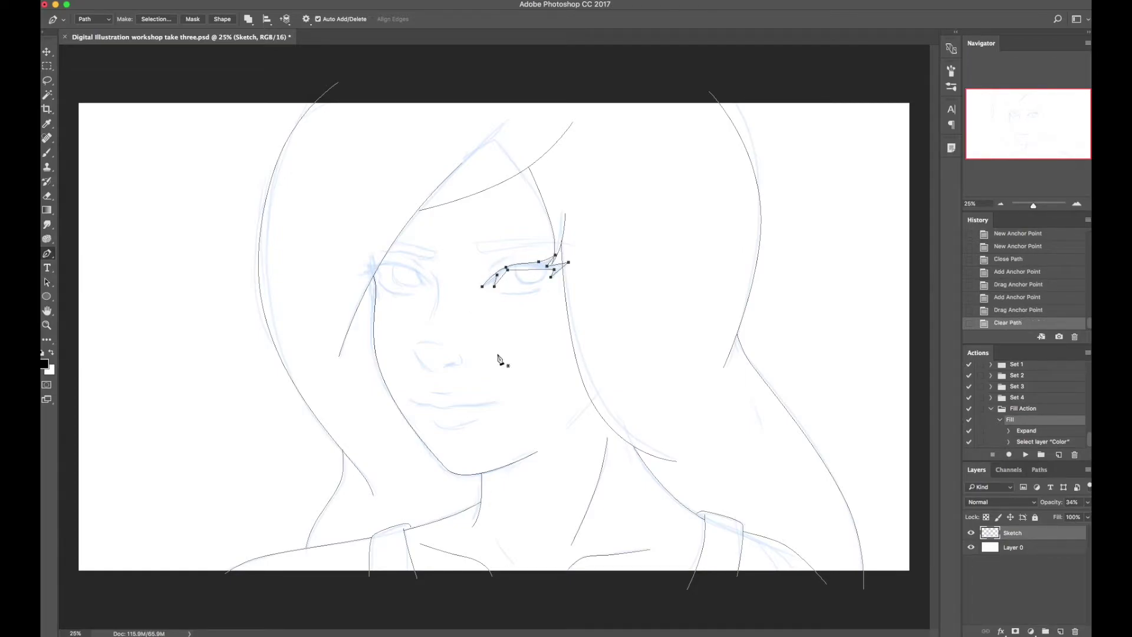
click(495, 286)
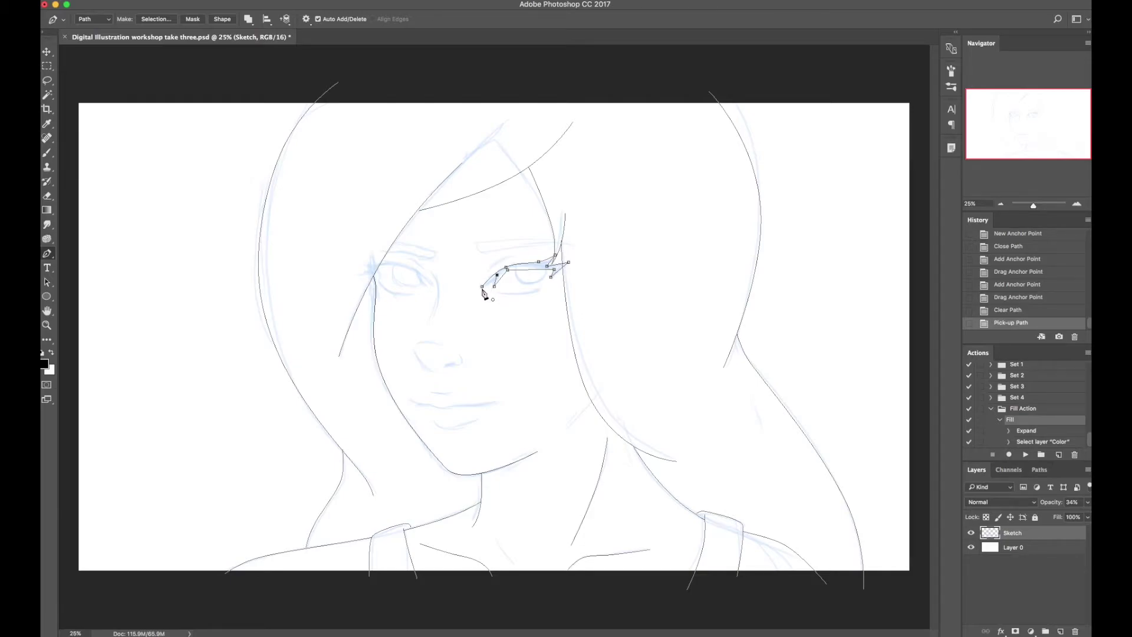
click(483, 289)
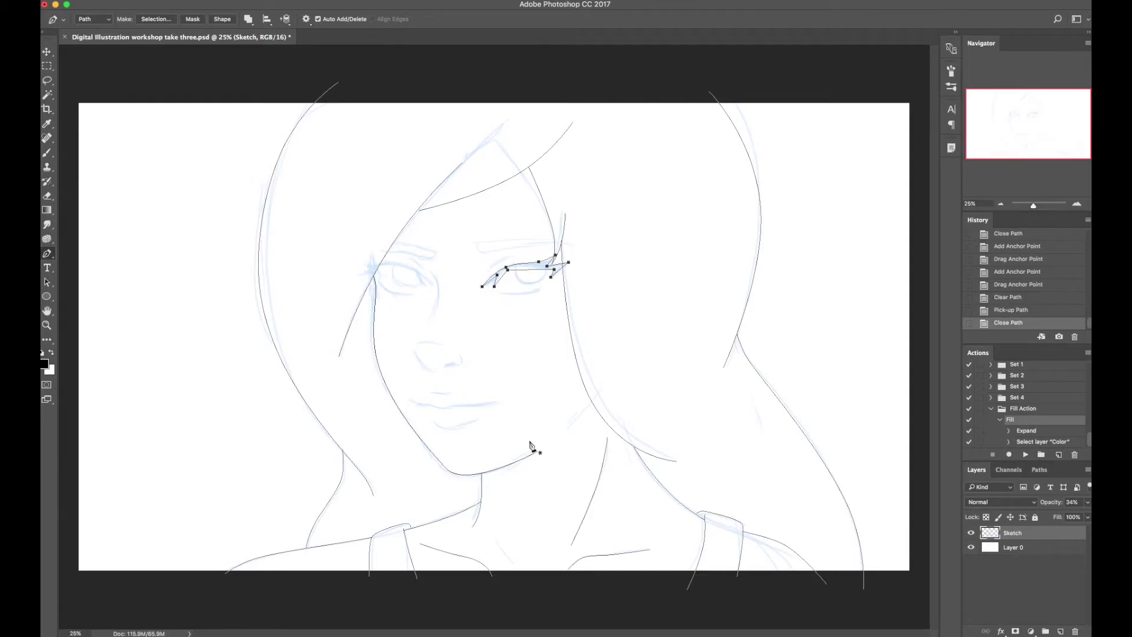
Curve the lower edge of the right upper lash line with an added anchor point, and fine-tune its inner and outer corner points
click(528, 270)
drag(530, 266, 531, 269)
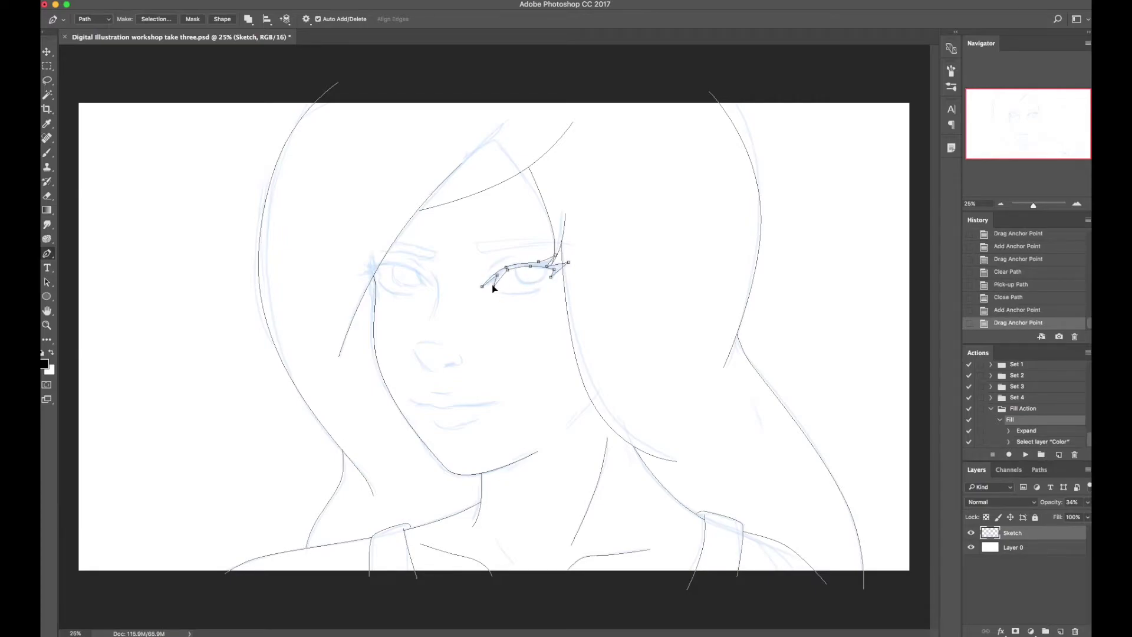
drag(493, 280, 506, 279)
super+click(526, 284)
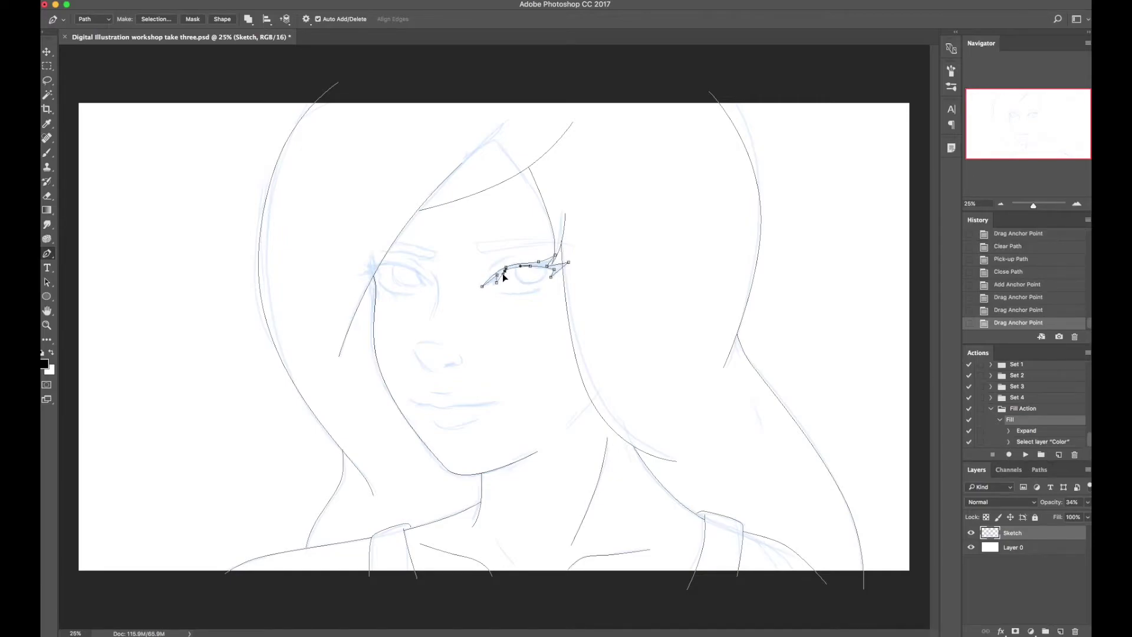
alt+click(501, 275)
super+click(501, 272)
drag(496, 282, 527, 293)
ctrl+click(547, 267)
Draw a shallow curved path along the right eye's lower lid, and save the document
super+click(519, 291)
click(499, 292)
click(542, 287)
click(522, 289)
super+click(523, 328)
super+click(500, 293)
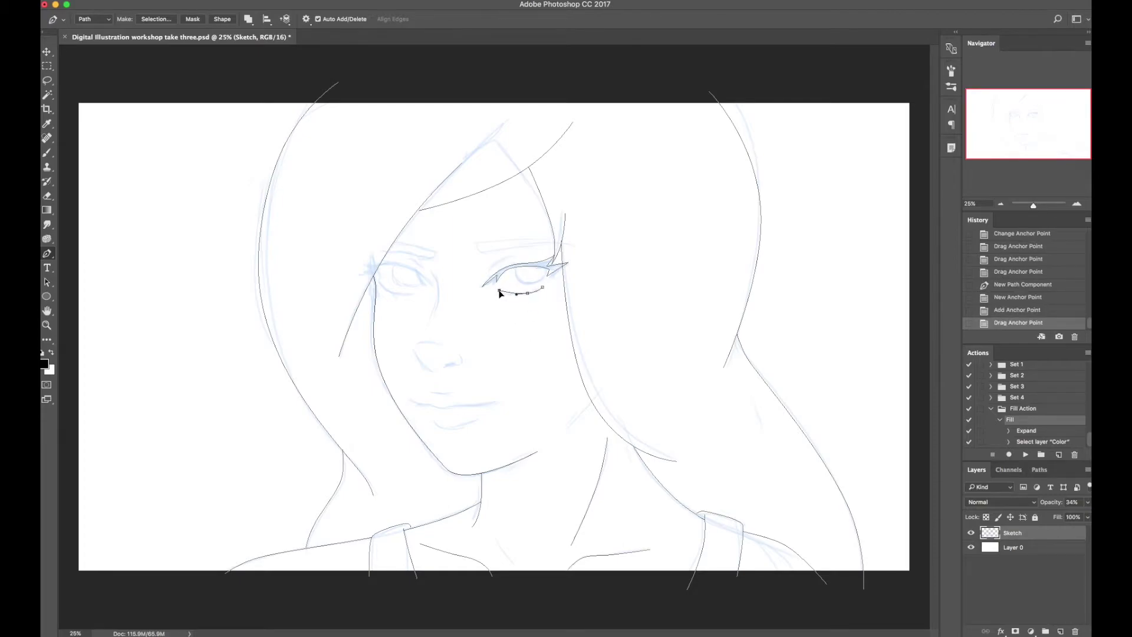
key(ctrl+s)
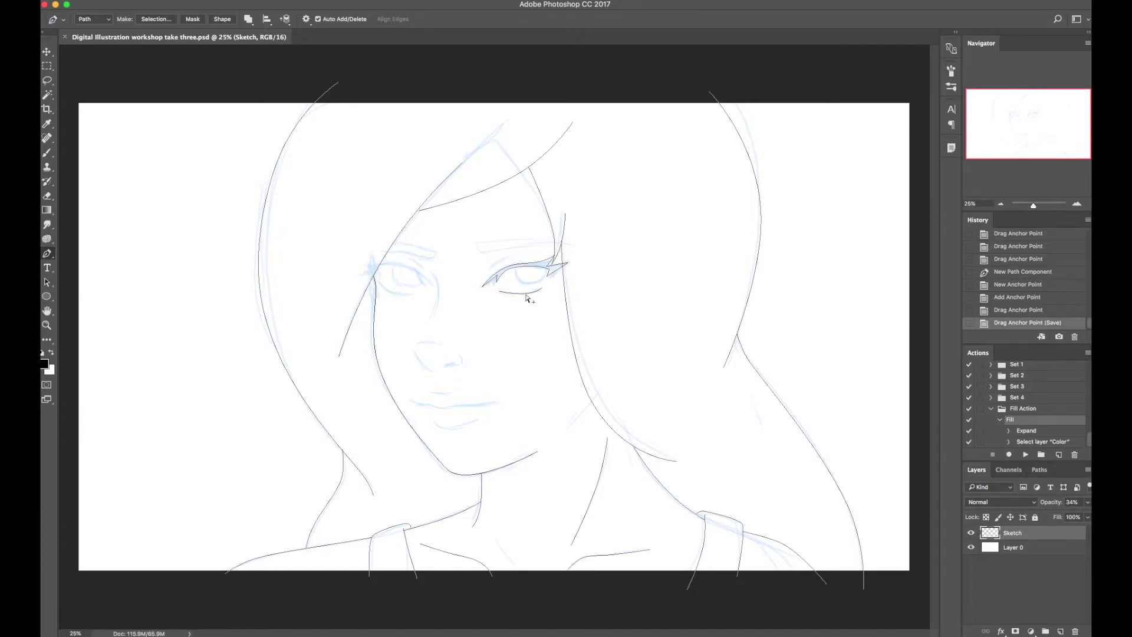
Copy the right eye's paths onto the left eye, flip the copy horizontally, and check it with the Sketch layer temporarily hidden
ctrl+click(523, 269)
drag(522, 268, 421, 277)
key(ctrl+t)
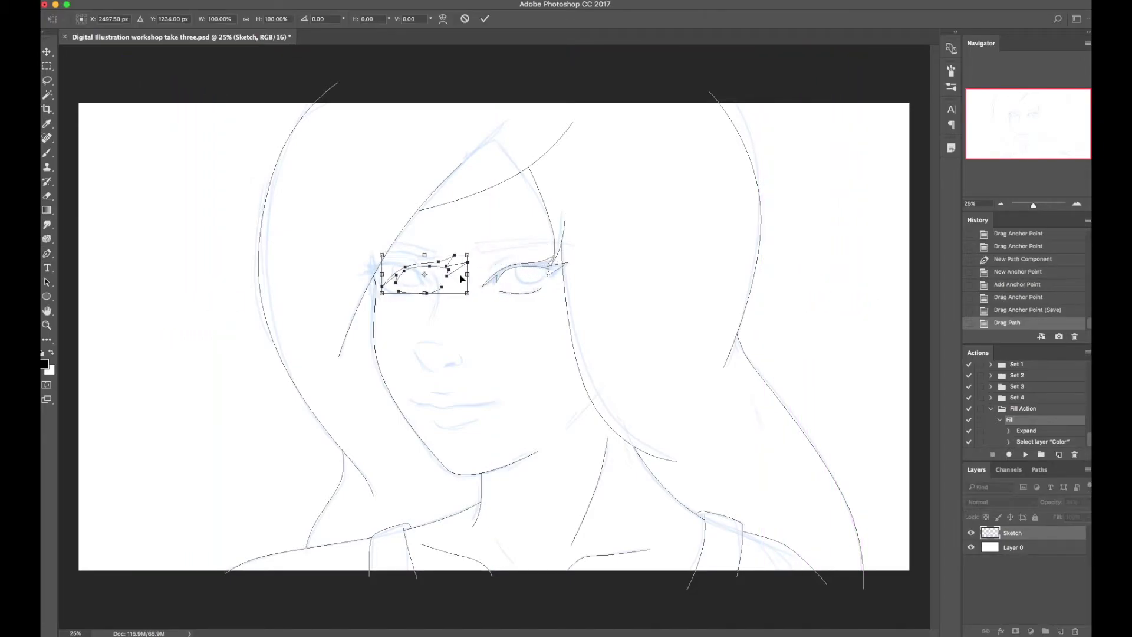
right_click(487, 253)
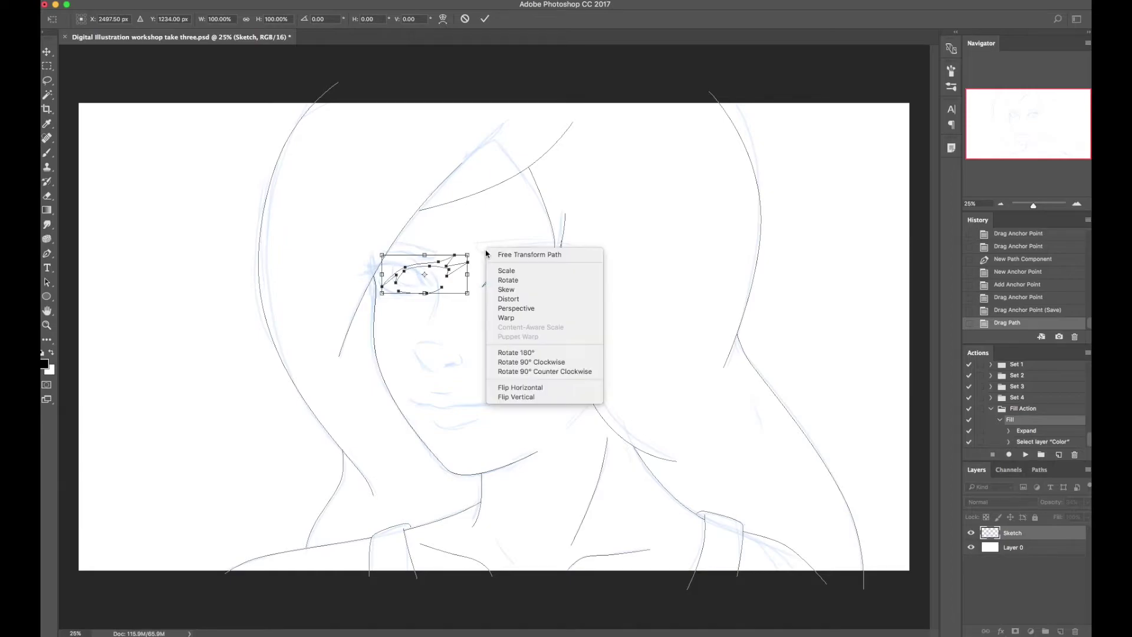
click(530, 387)
drag(436, 286, 401, 286)
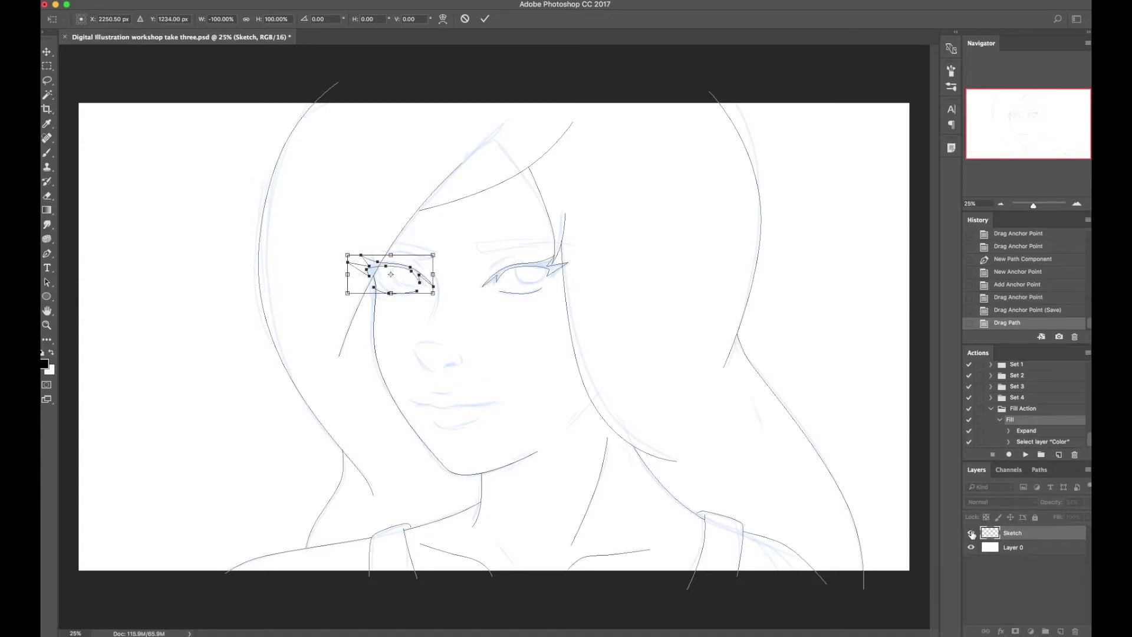
click(971, 533)
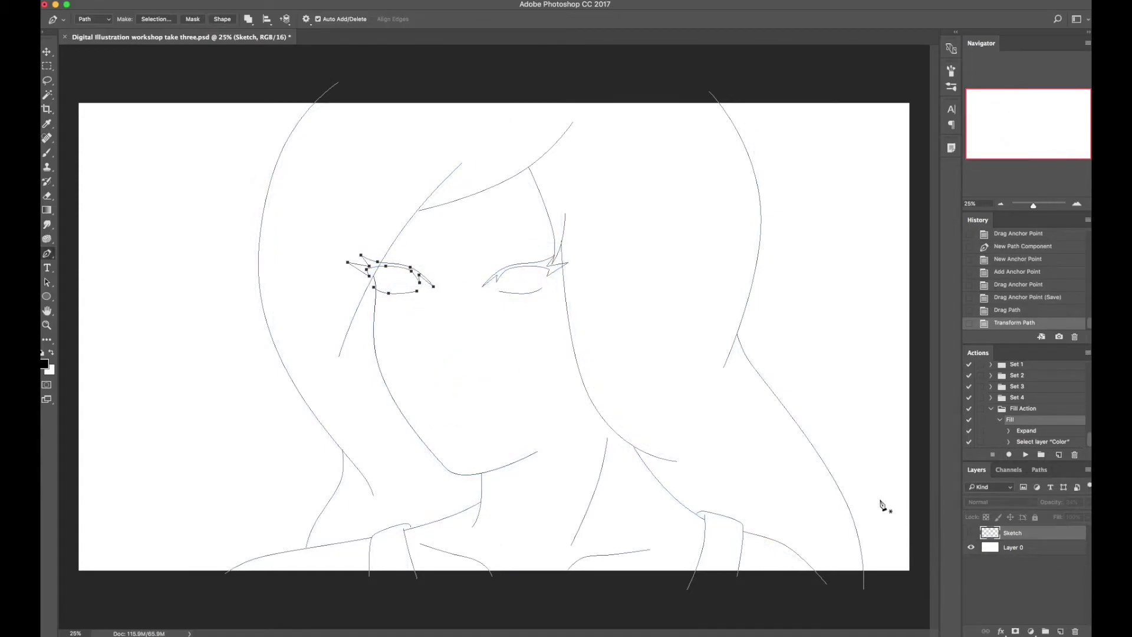
click(971, 533)
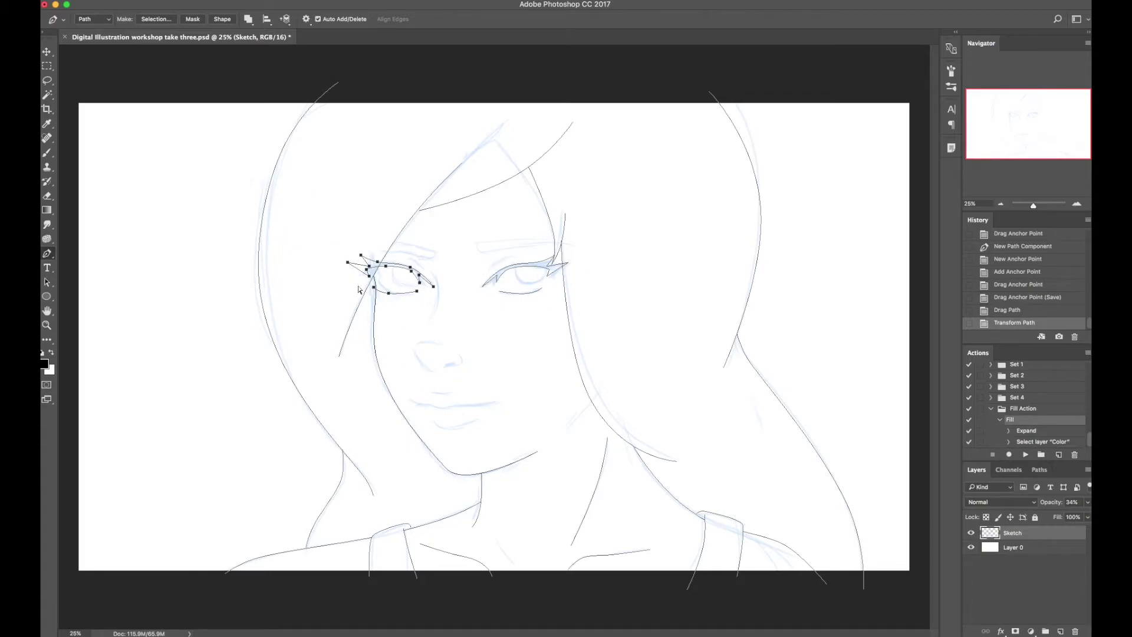
Narrow and slightly rotate the flipped left eye paths to match the sketched eye
key(ctrl+t)
drag(348, 275, 366, 278)
drag(438, 277, 397, 258)
key(Return)
Reposition the left eye's lower lid anchor points, and adjust a lash point at its outer corner
alt+super+click(400, 298)
drag(400, 301, 402, 296)
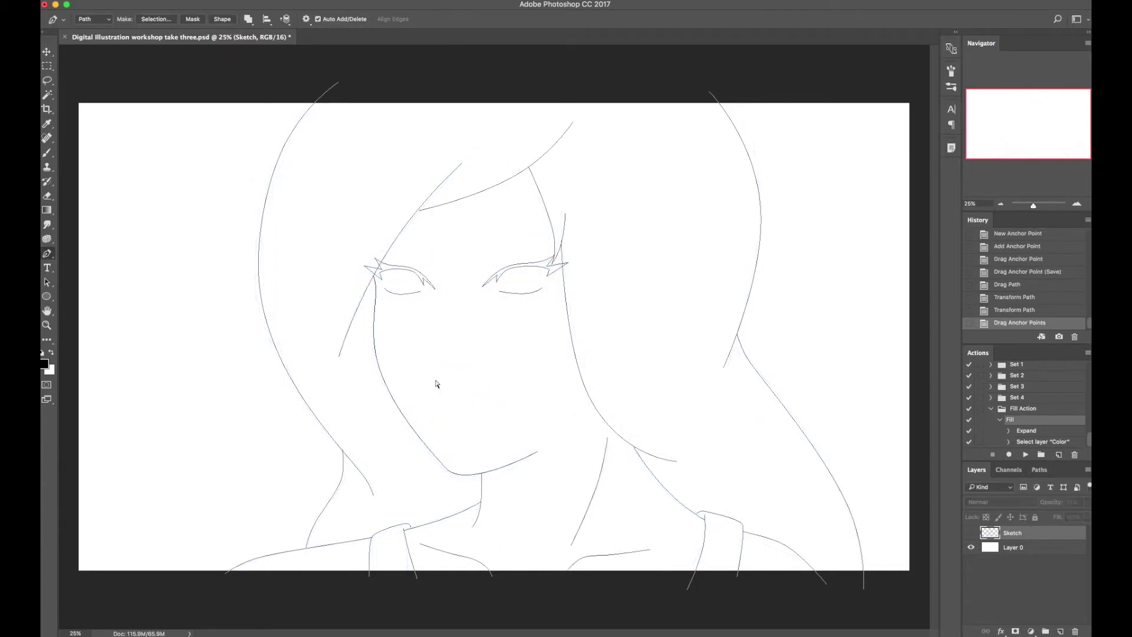
drag(419, 291, 418, 293)
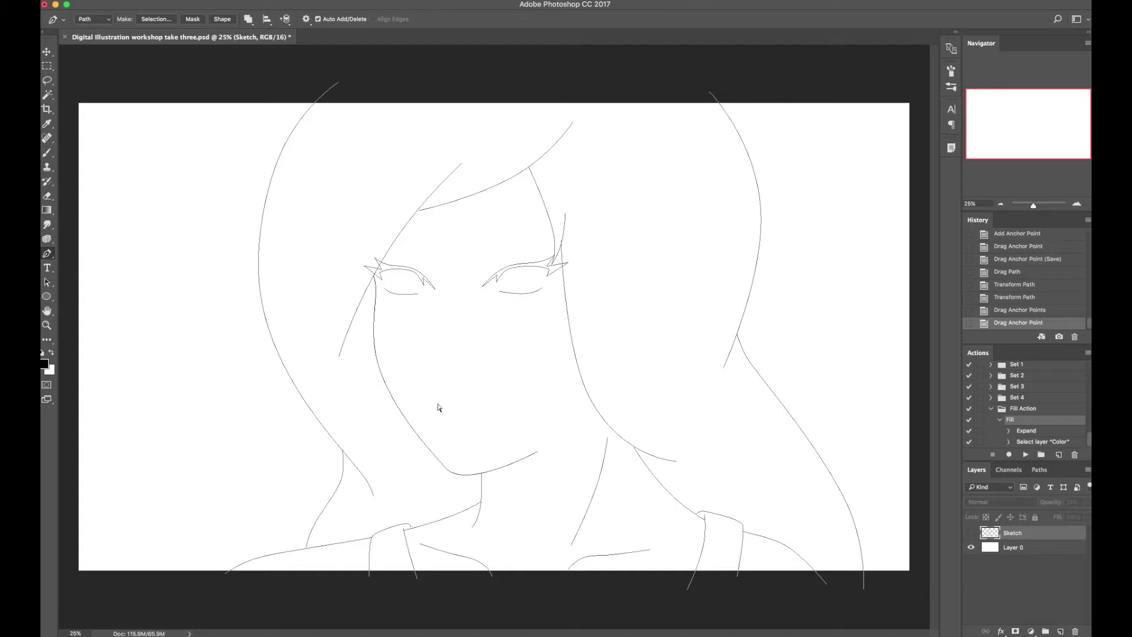
drag(384, 285, 376, 268)
Adjust the anchor point between the right eye's outer lashes, show the Sketch layer, and save the document
super+click(551, 265)
super+click(548, 267)
drag(548, 267, 552, 265)
super+click(590, 295)
click(971, 532)
key(ctrl+s)
Draw curved paths along the nose bridge, nose tip and nostrils, and check them with the Sketch layer temporarily hidden
click(433, 274)
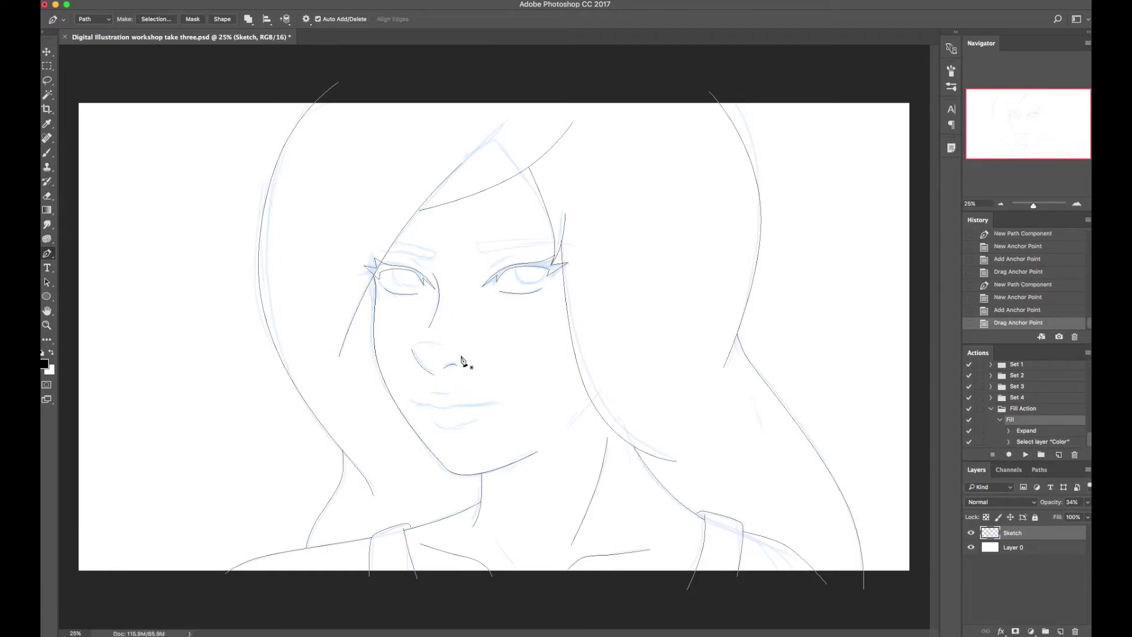
click(461, 353)
click(462, 368)
click(461, 360)
drag(461, 361, 435, 347)
click(444, 346)
click(972, 532)
click(970, 533)
Draw curved paths for the mouth and lips, and a short curve for the jaw beside the right inner hair contour
click(409, 402)
click(492, 404)
click(447, 403)
drag(448, 402, 444, 408)
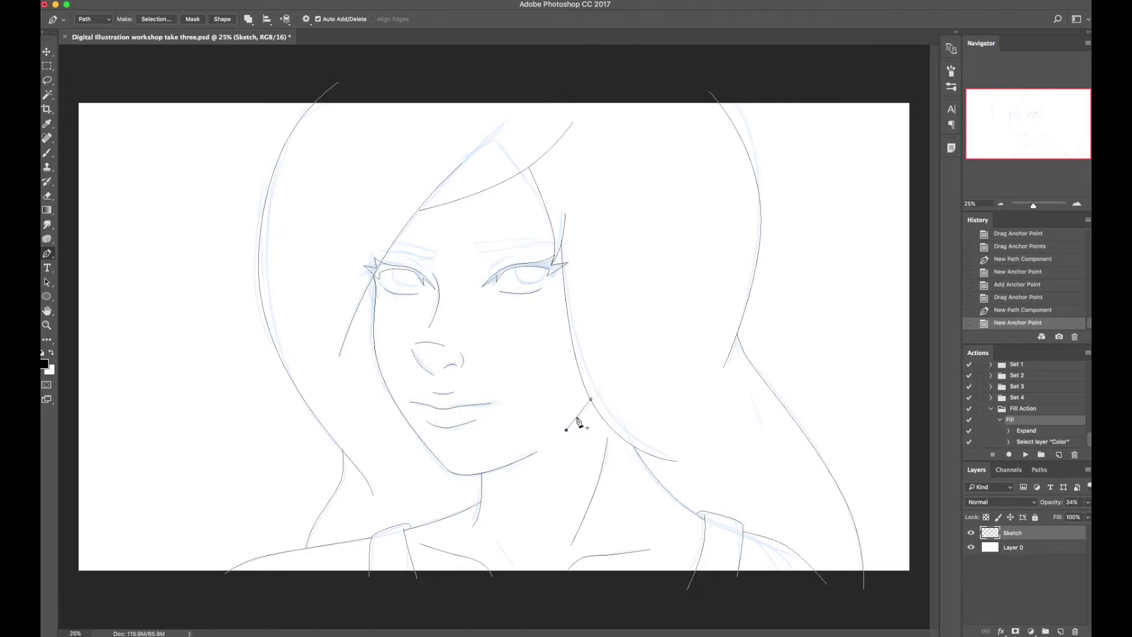
click(578, 415)
drag(578, 415, 584, 419)
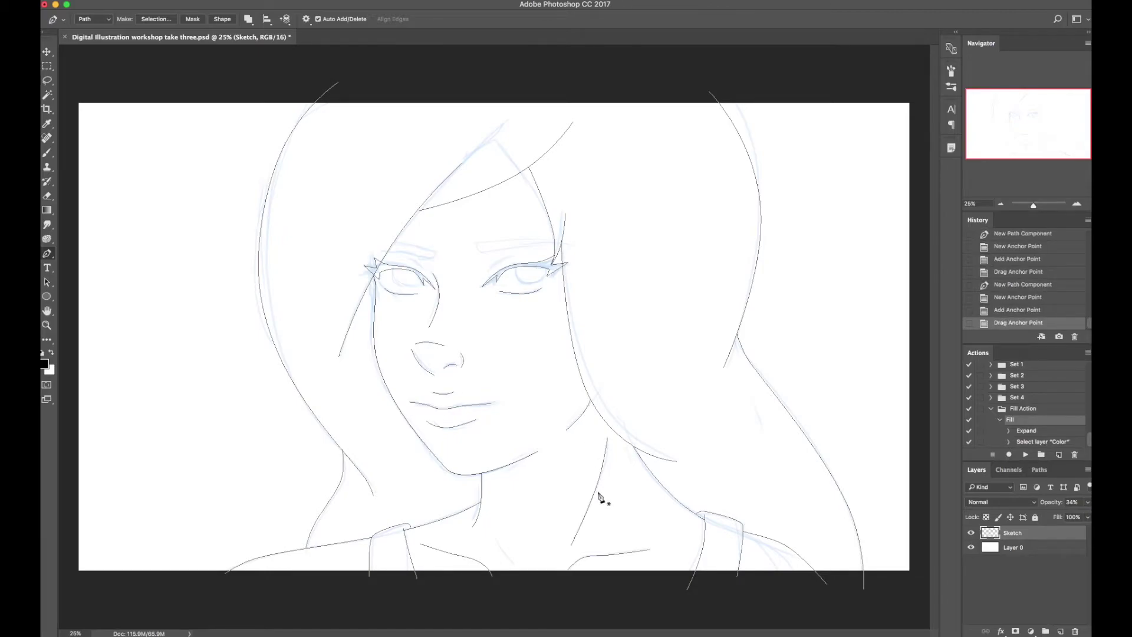
Outline the right eyebrow as a narrow path starting at the hair edge and rounded at its inner end
click(555, 244)
click(552, 237)
click(473, 244)
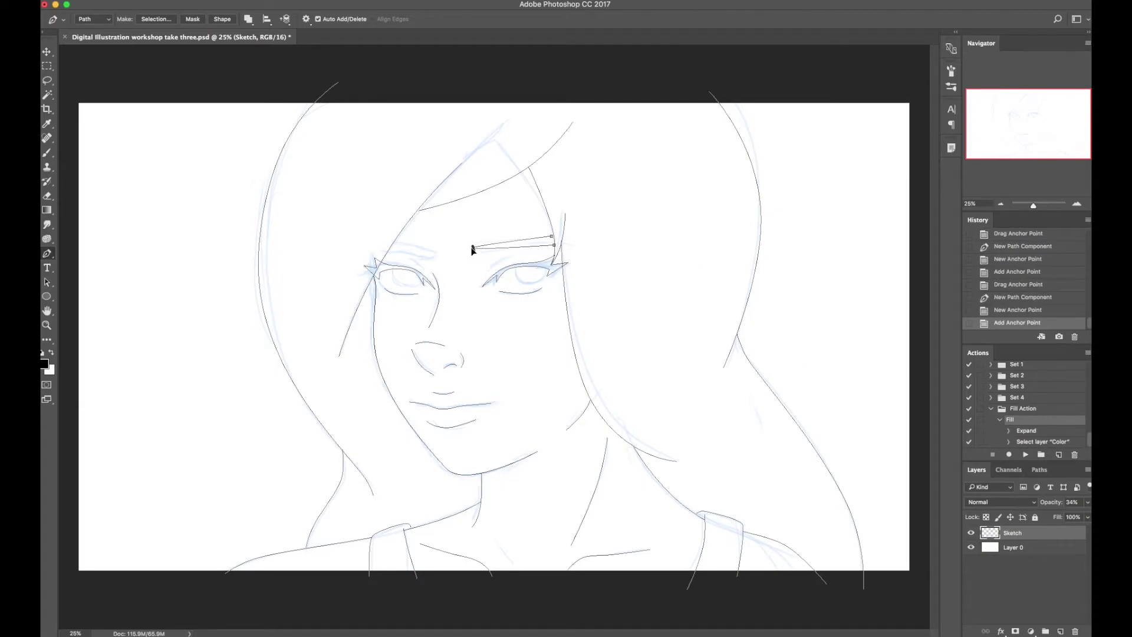
drag(473, 244, 554, 238)
click(517, 238)
super+click(541, 229)
Outline the left eyebrow and the short crease curves above both eyes, and save the document
click(394, 241)
click(387, 252)
click(439, 255)
drag(438, 252, 416, 253)
click(416, 254)
drag(393, 241, 392, 243)
key(super+s)
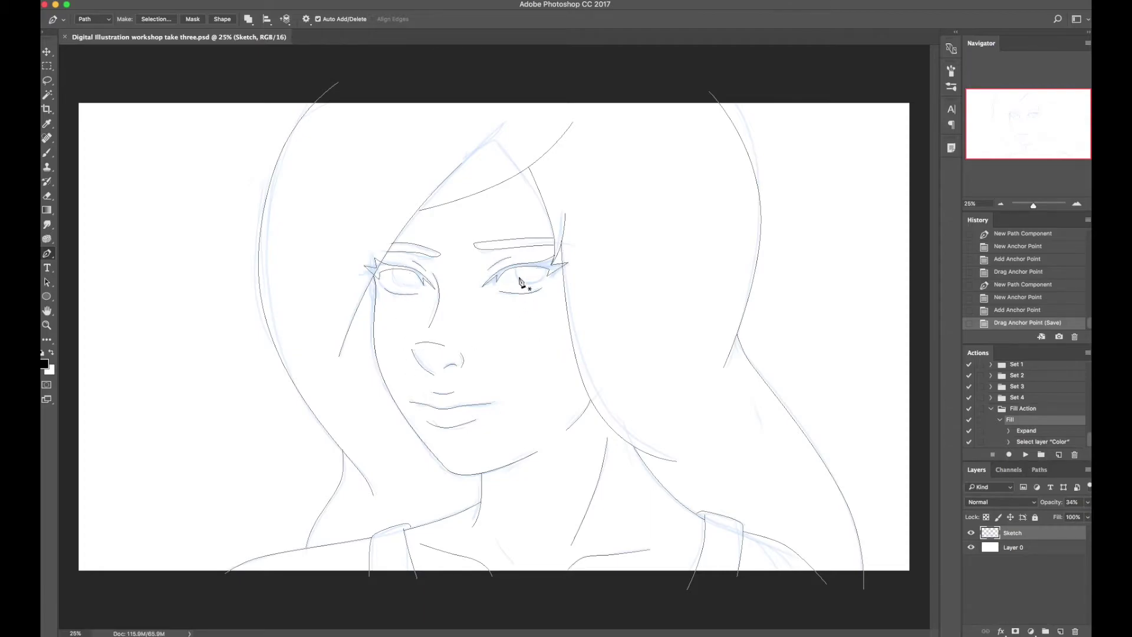
click(510, 326)
click(547, 327)
click(543, 359)
click(508, 355)
click(510, 326)
drag(508, 356, 553, 337)
mouse_move(543, 358)
mouse_down()
mouse_move(534, 367)
mouse_move(544, 363)
mouse_up()
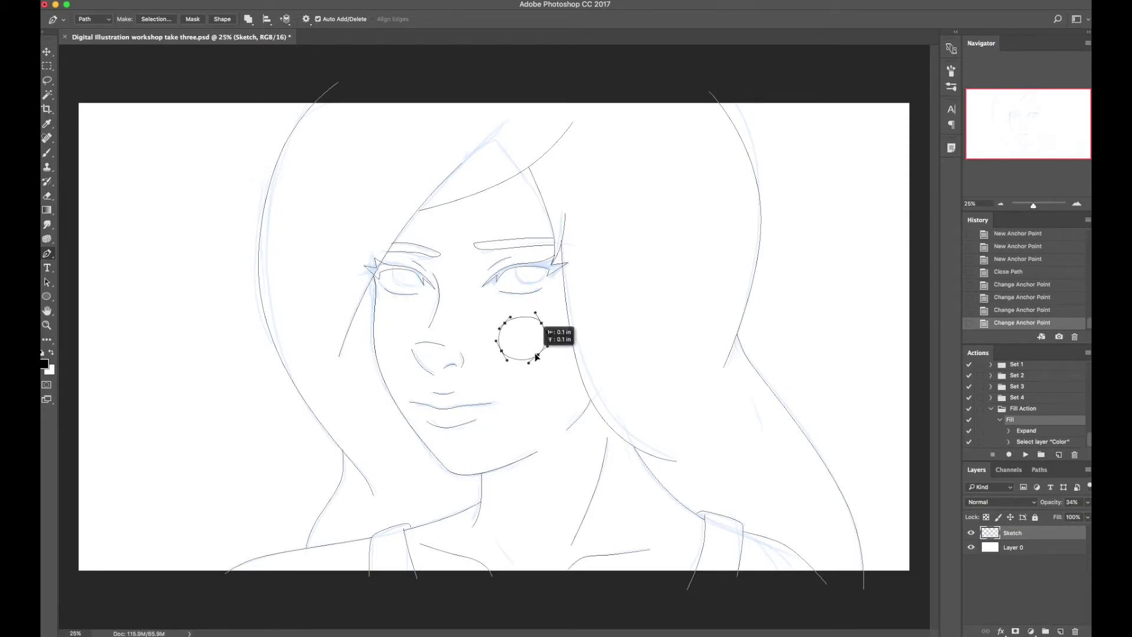
key(BackSpace)
Draw an elliptical iris path about 250 × 272 px over the right eye with the Ellipse tool
key(u)
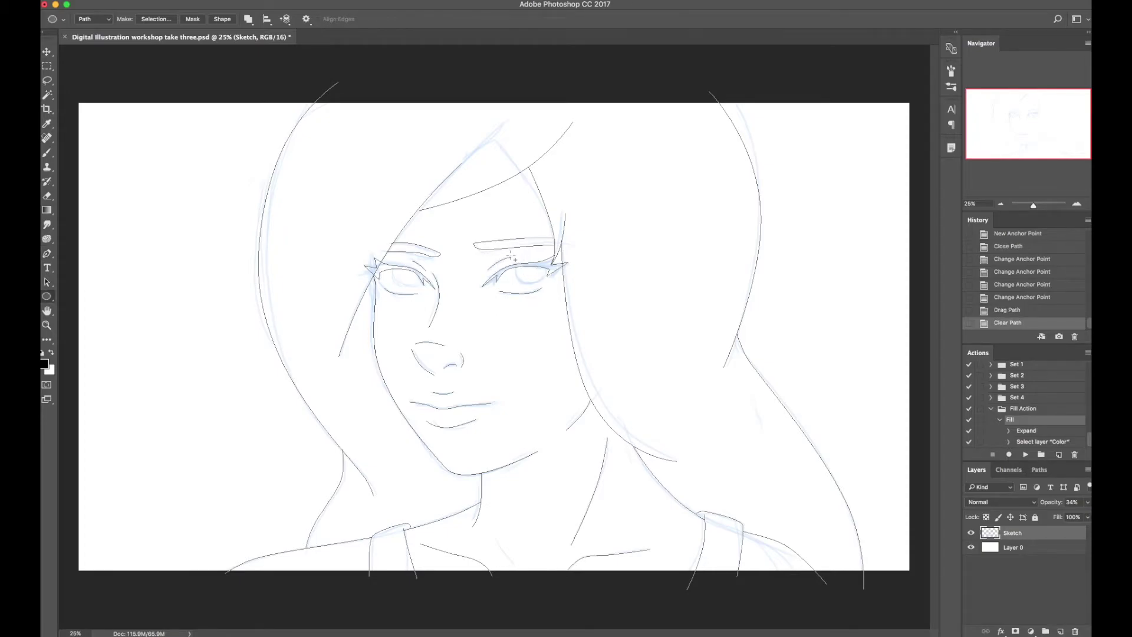
right_click(47, 297)
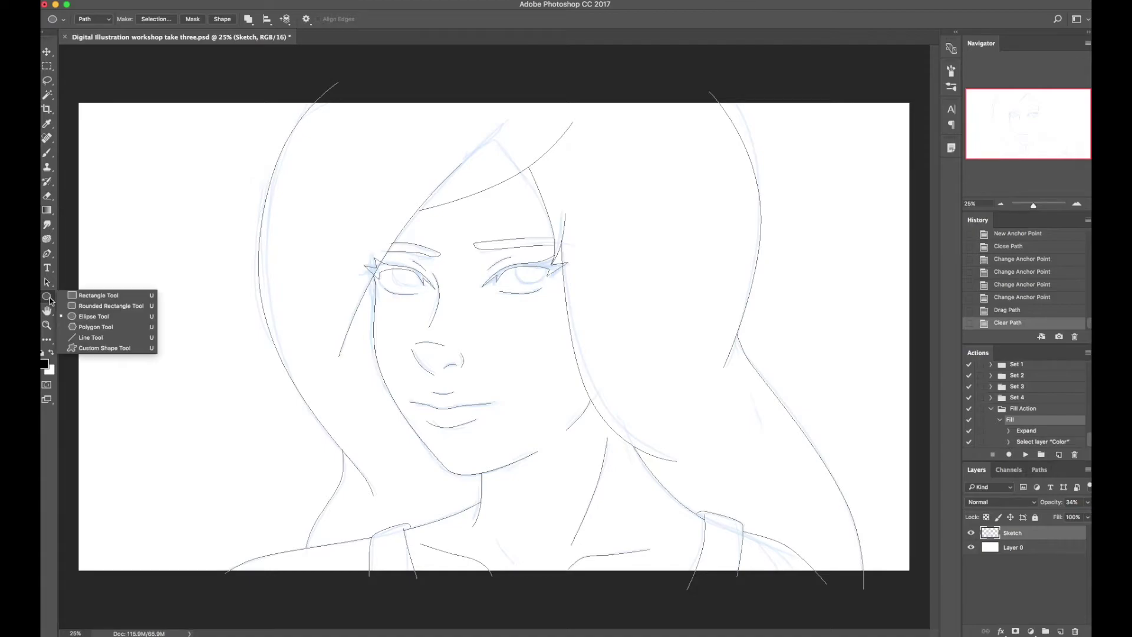
click(140, 317)
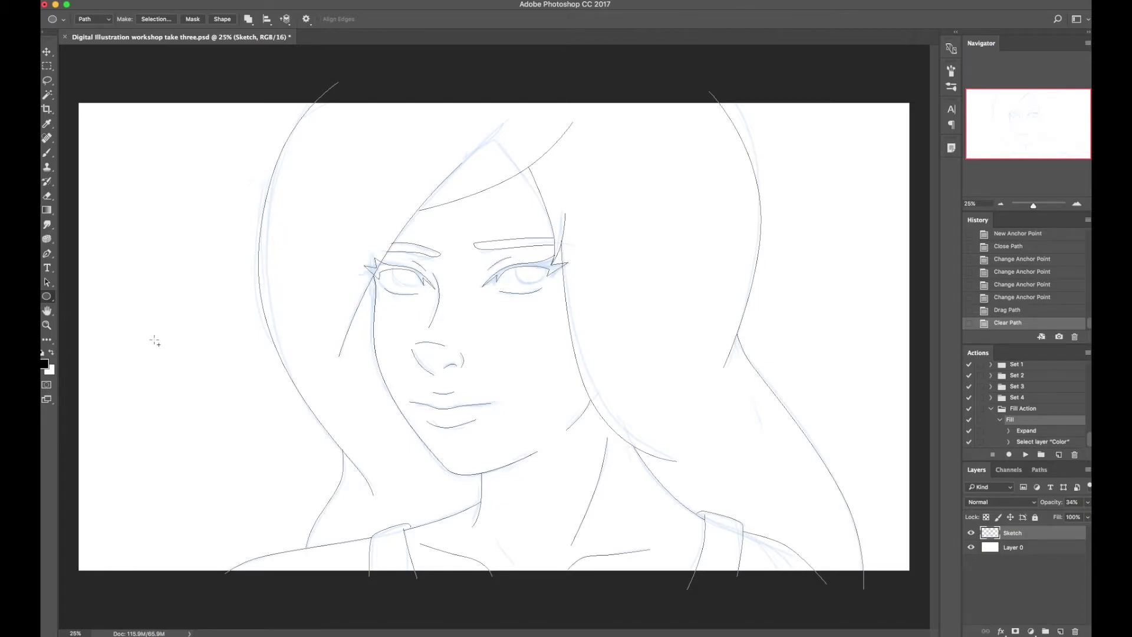
key(shift+u)
key(shift+u)
key(shift+u)
key(shift+u)
key(shift+u)
key(shift+u)
drag(514, 251, 536, 284)
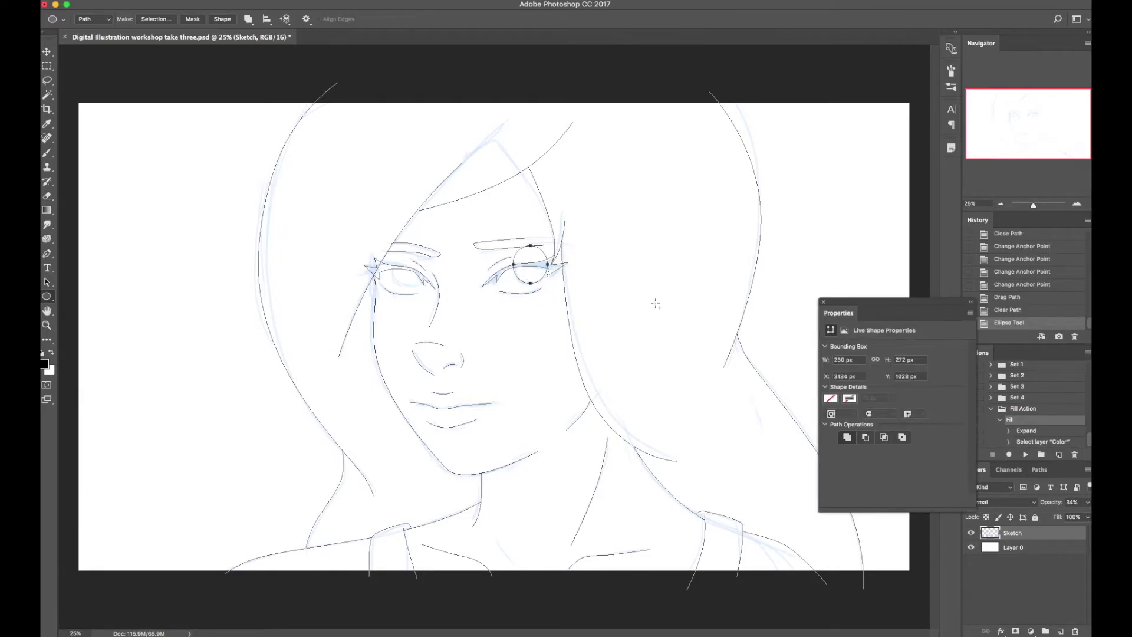
click(824, 302)
Copy the right eye's iris circle onto the left eye with the Pen tool active
key(p)
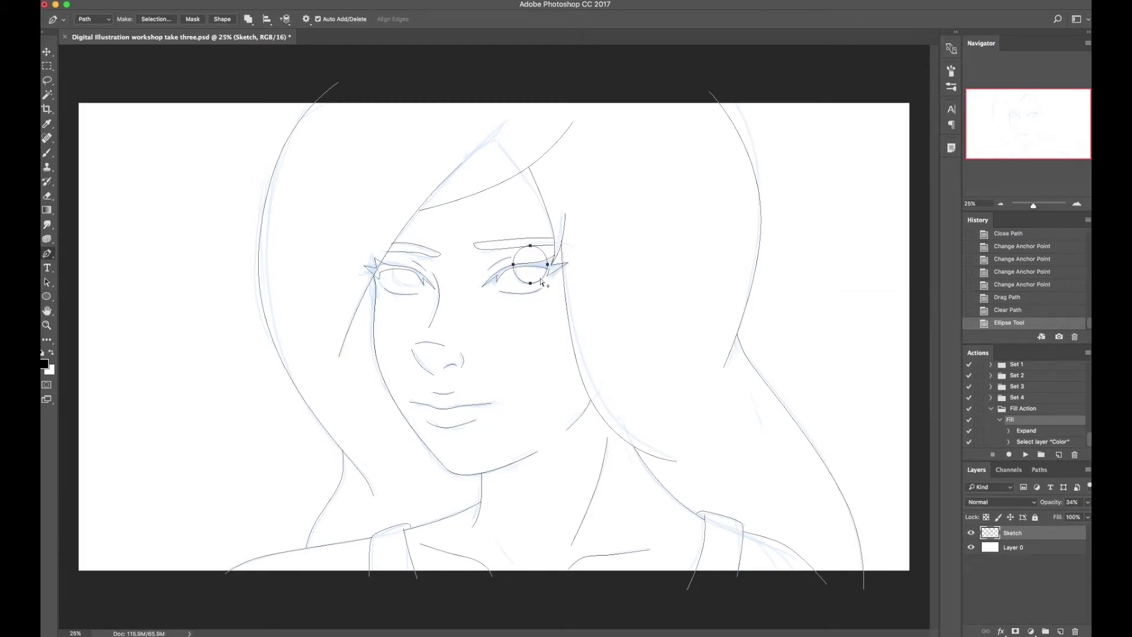
drag(538, 284, 412, 288)
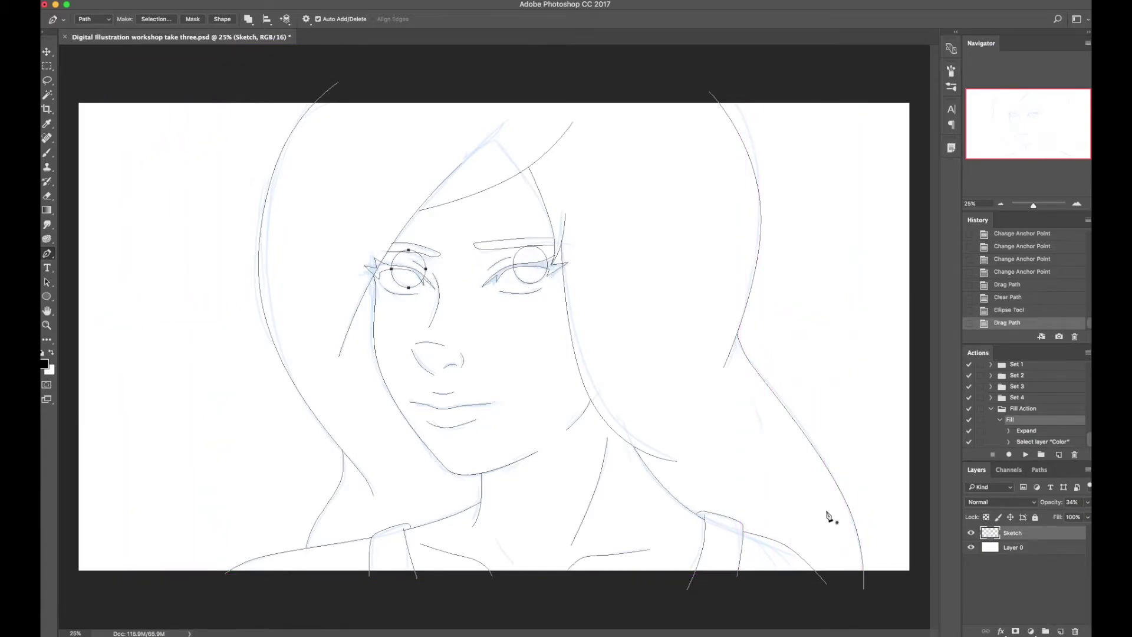
super+click(511, 343)
Hide the Sketch layer, shift the right iris circle slightly toward the nose, and delete its part above the lash line
click(971, 532)
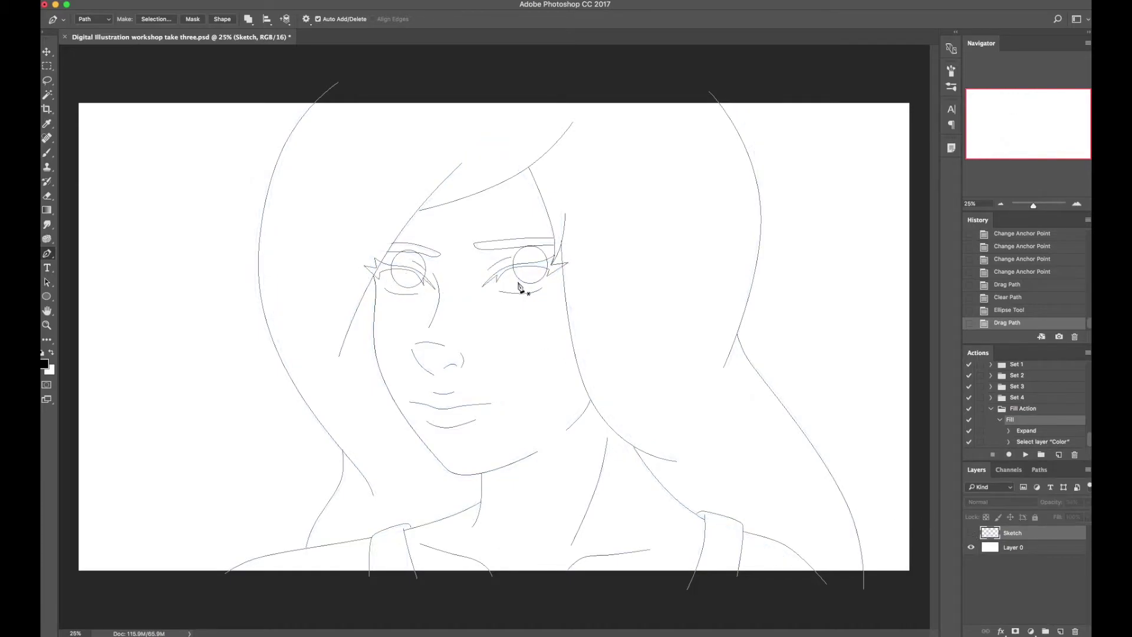
drag(538, 285, 538, 286)
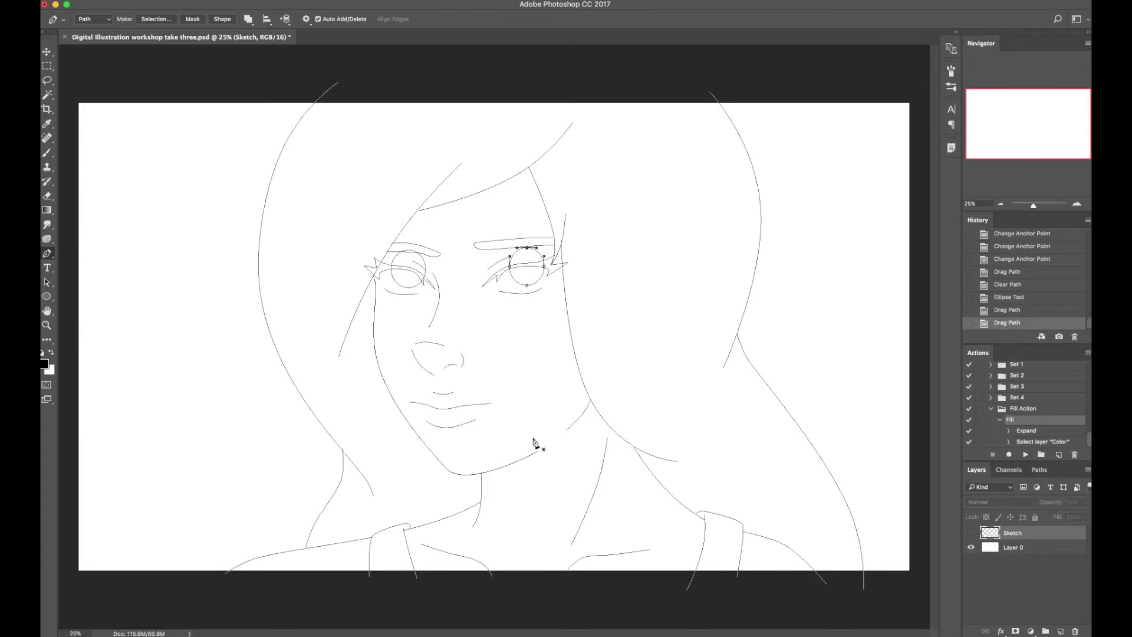
key(BackSpace)
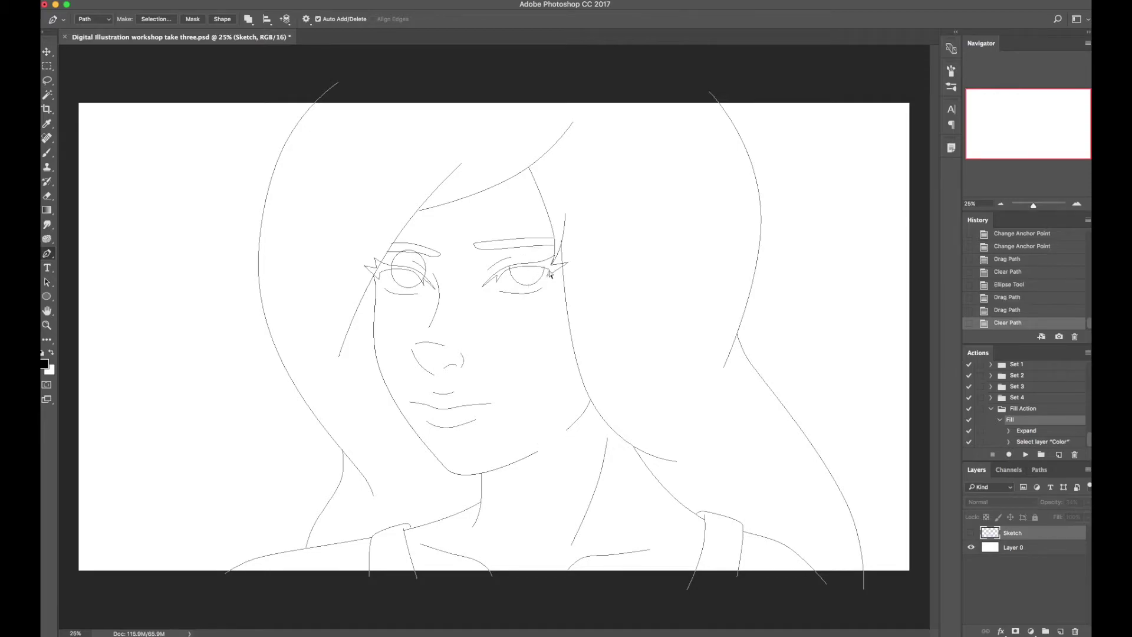
Fine-tune the left eye's inner side with an added anchor point, and delete the left iris circle's part above the lash line
super+click(394, 258)
click(420, 283)
drag(420, 284, 422, 282)
super+click(432, 266)
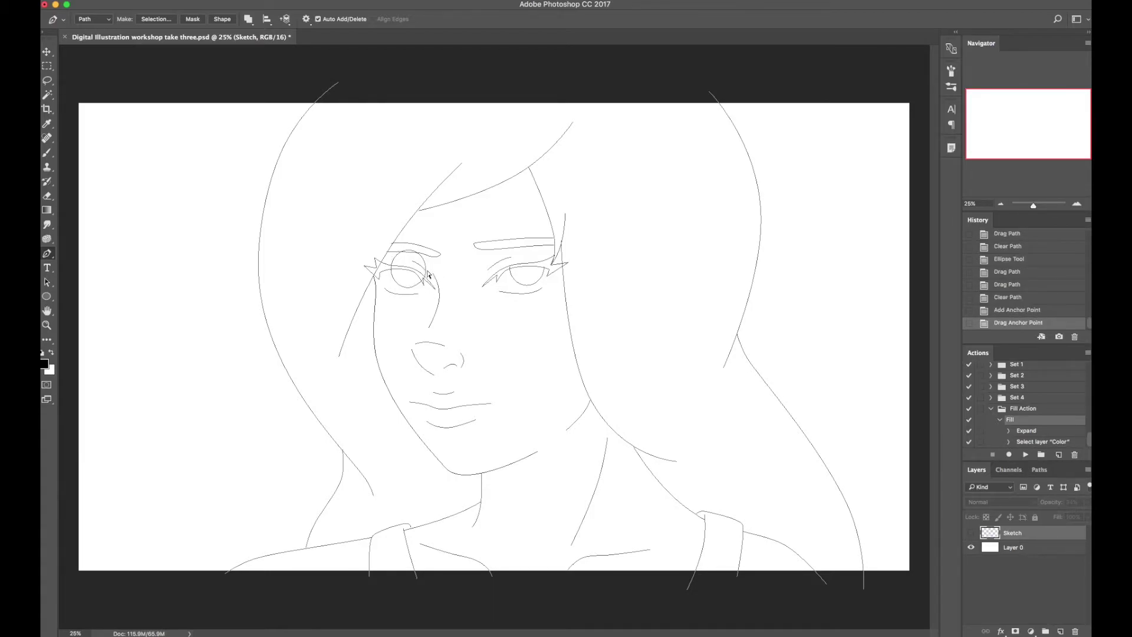
super+click(426, 271)
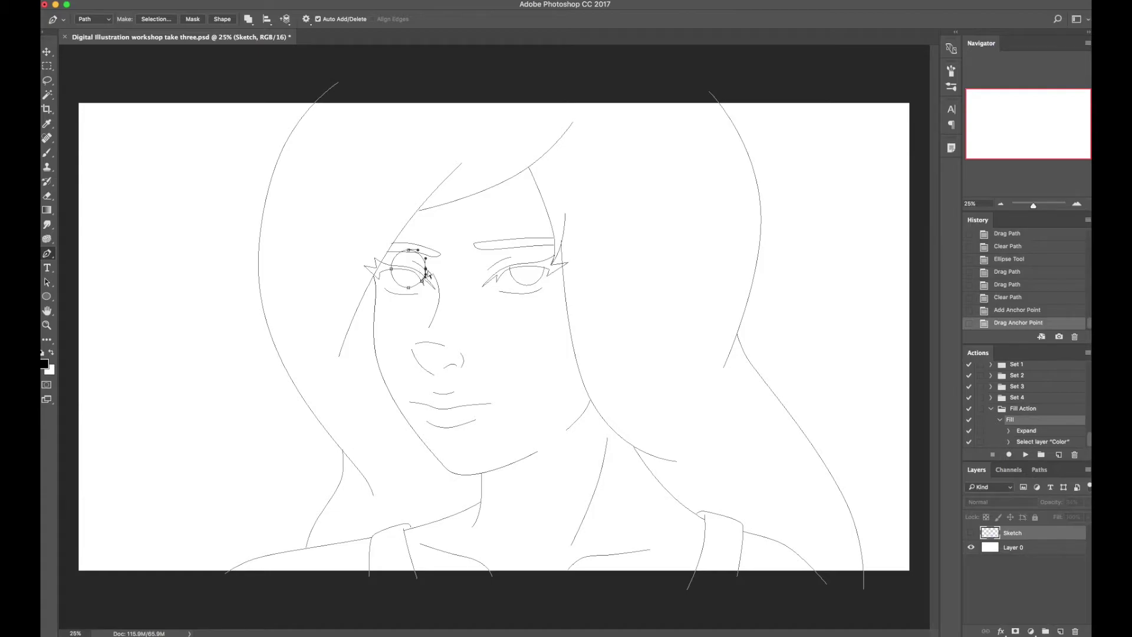
shift+super+click(409, 251)
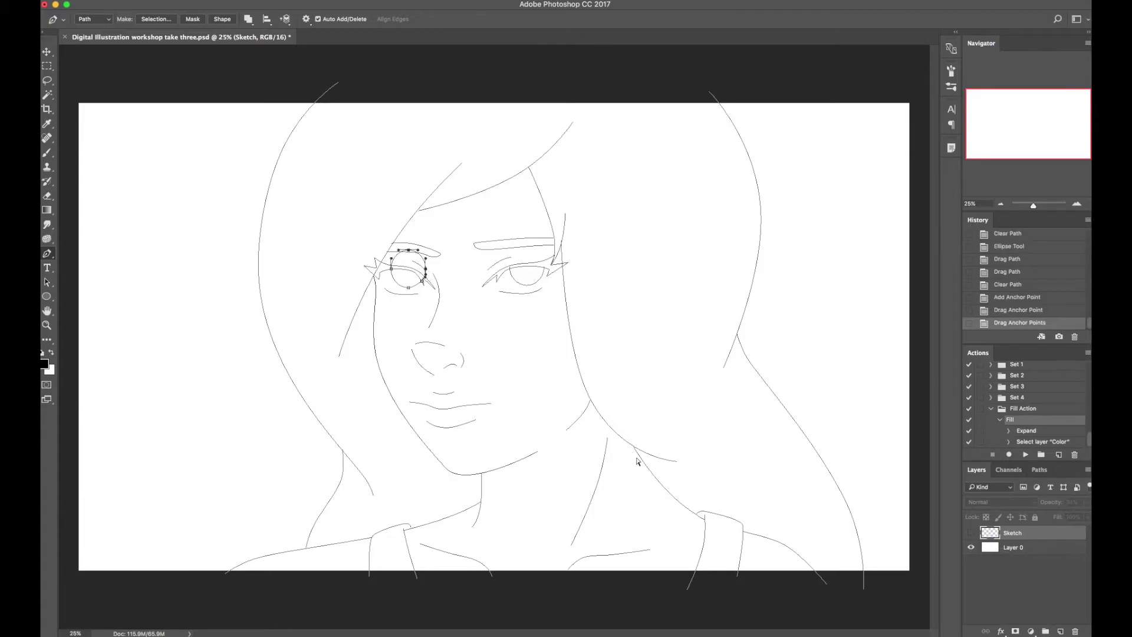
key(BackSpace)
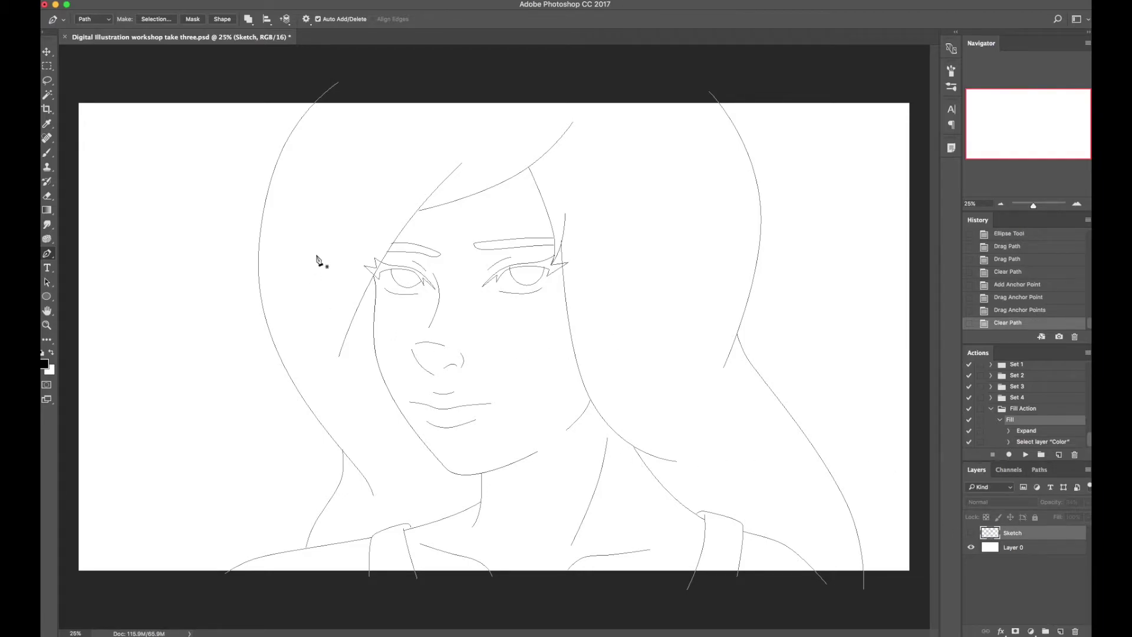
Reshape the mouth line by adding an anchor point and moving its end points, and save the document
drag(494, 407, 485, 402)
click(488, 401)
super+click(501, 419)
super+click(409, 402)
key(super+s)
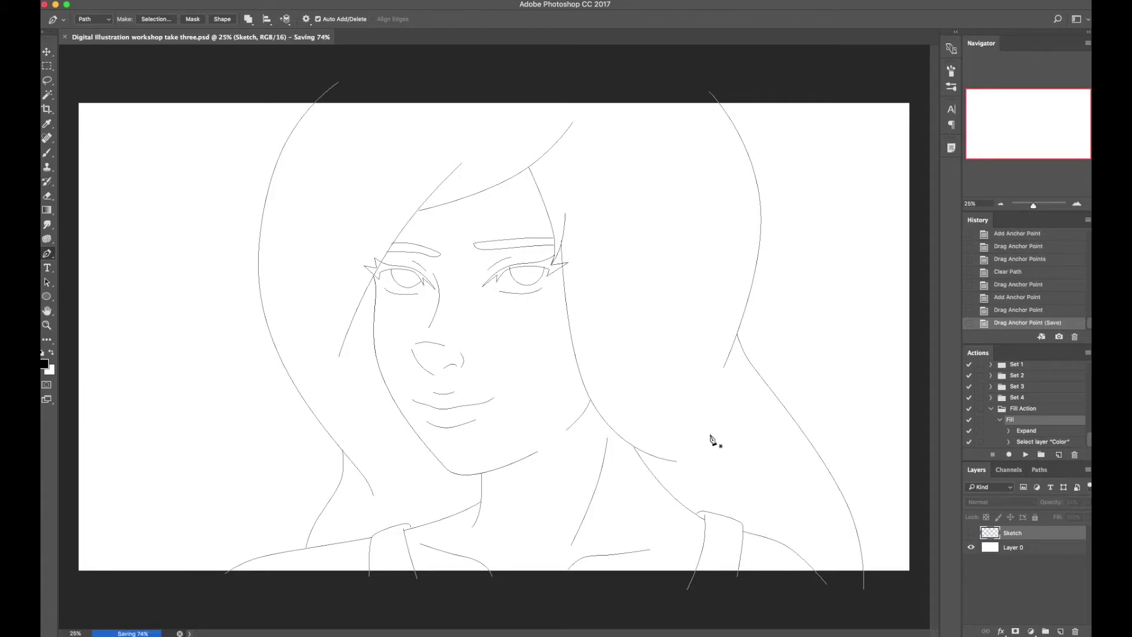
Add a new layer named Line above the Sketch layer
click(1041, 470)
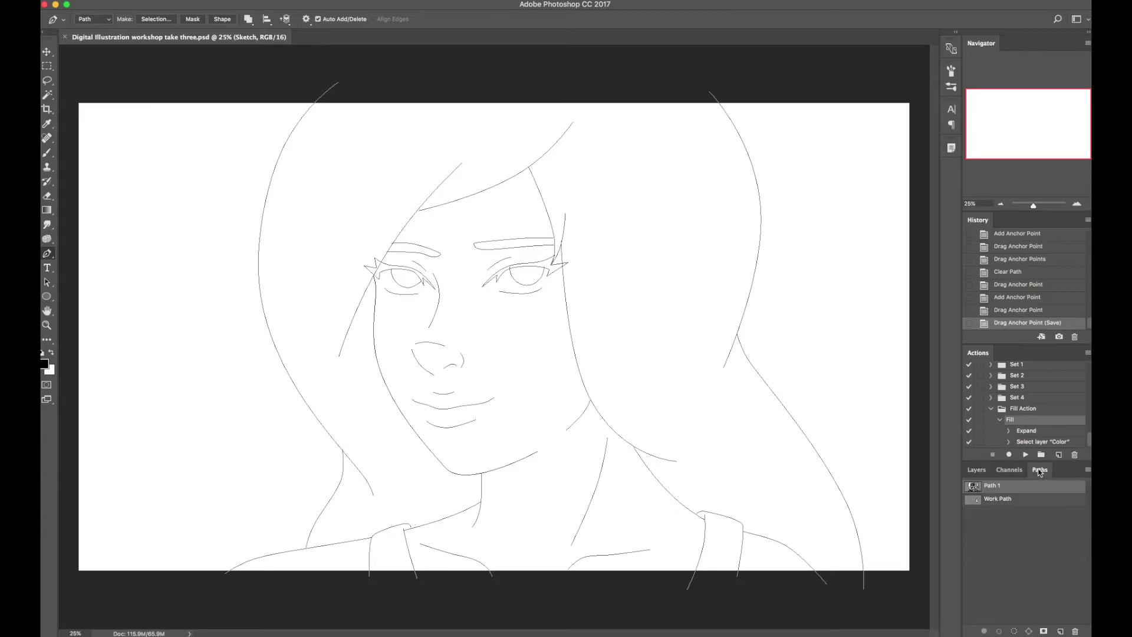
click(976, 470)
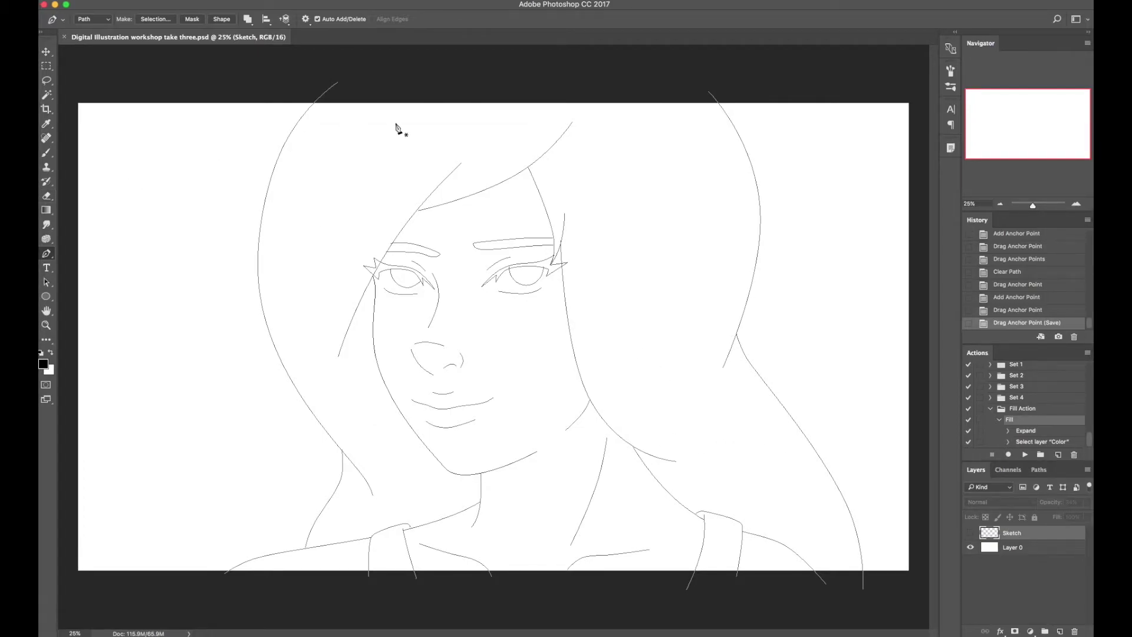
key(b)
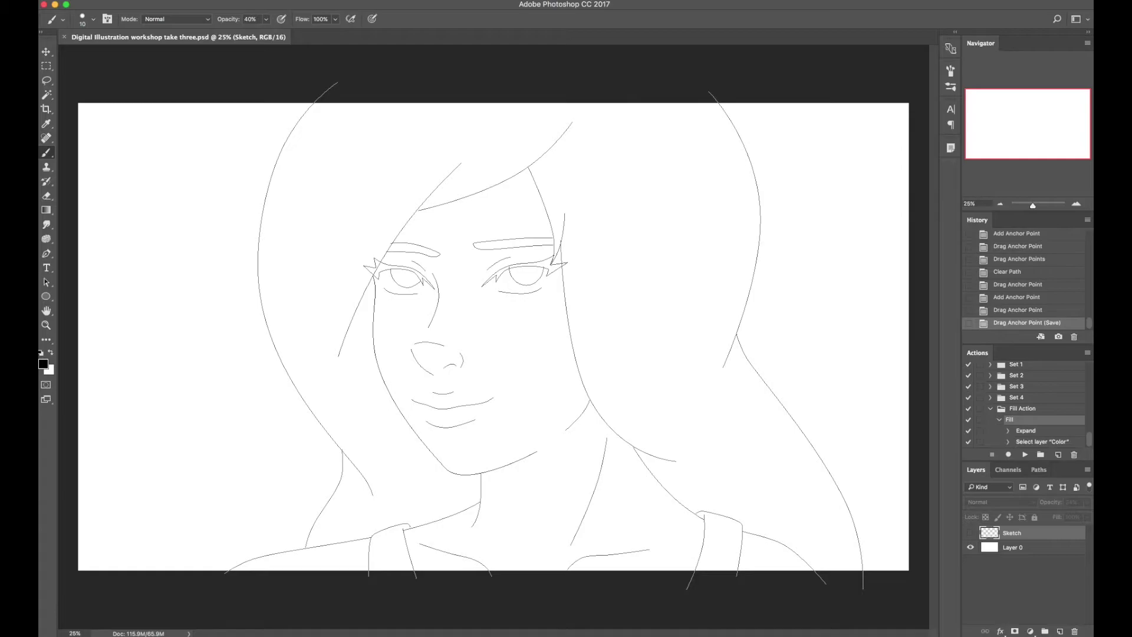
click(214, 0)
mouse_move(355, 0)
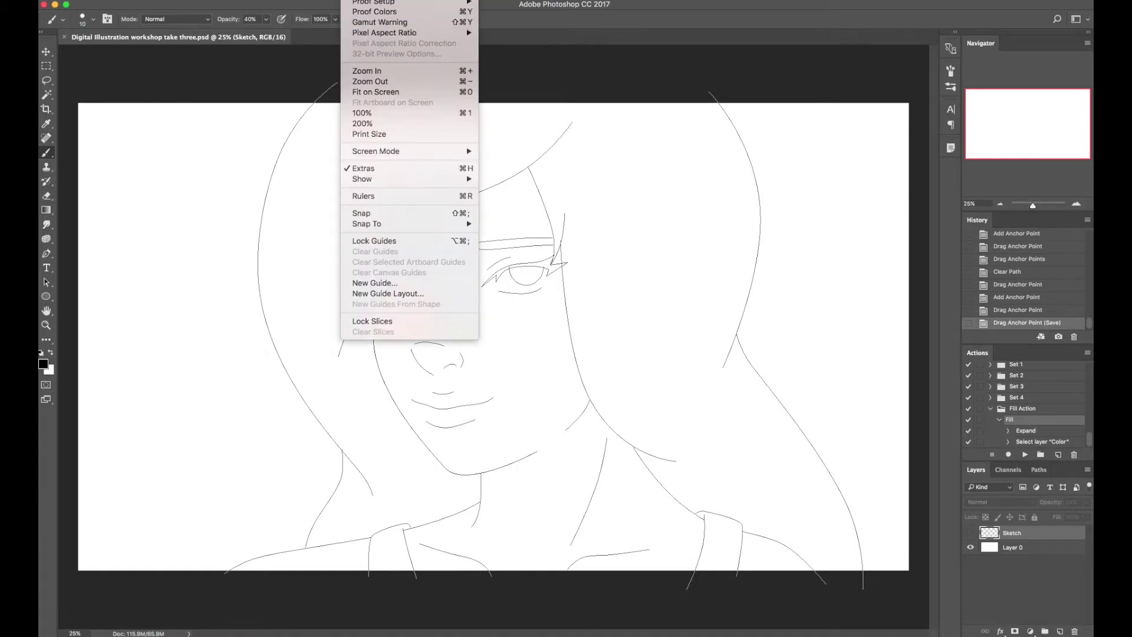
click(200, 422)
text(Line)
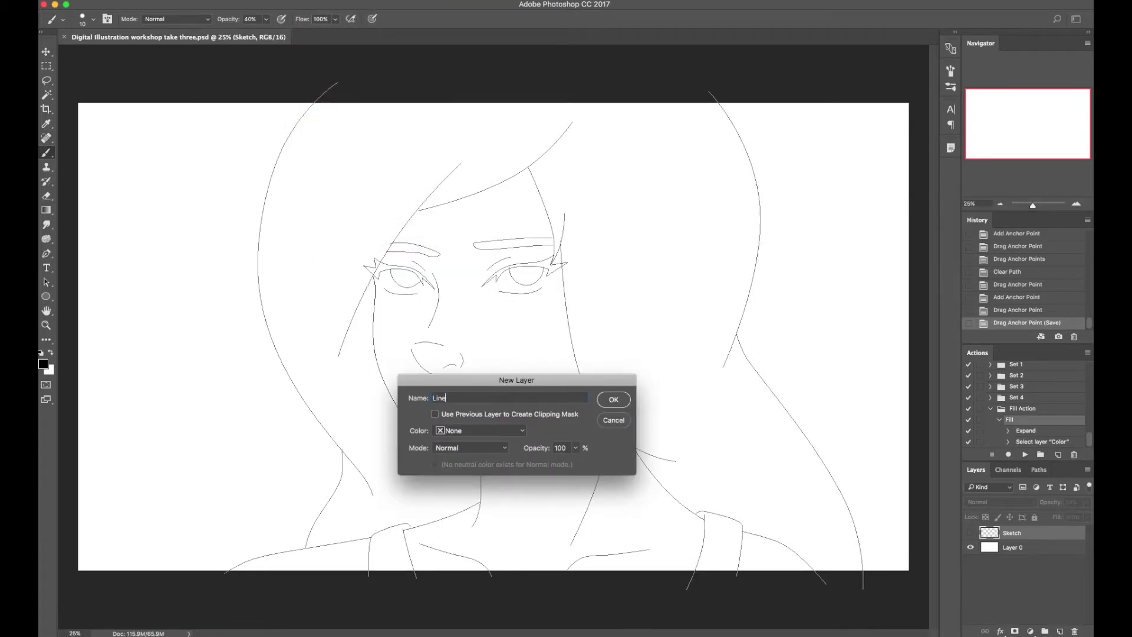
key(Return)
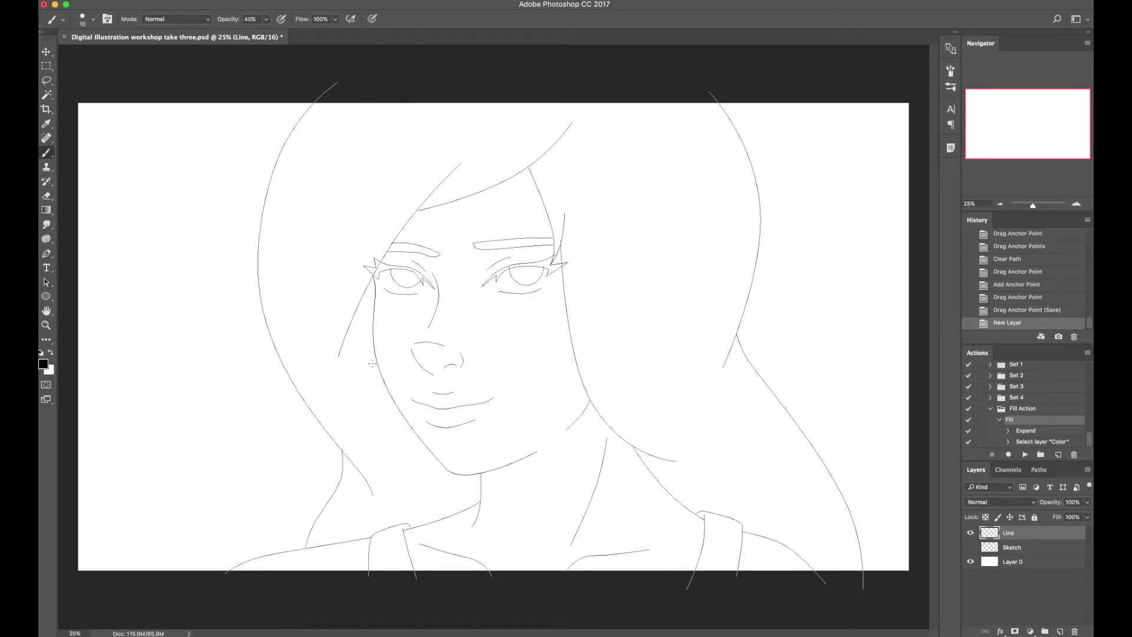
Set the brush opacity to 100% and check its size and hardness settings
click(266, 20)
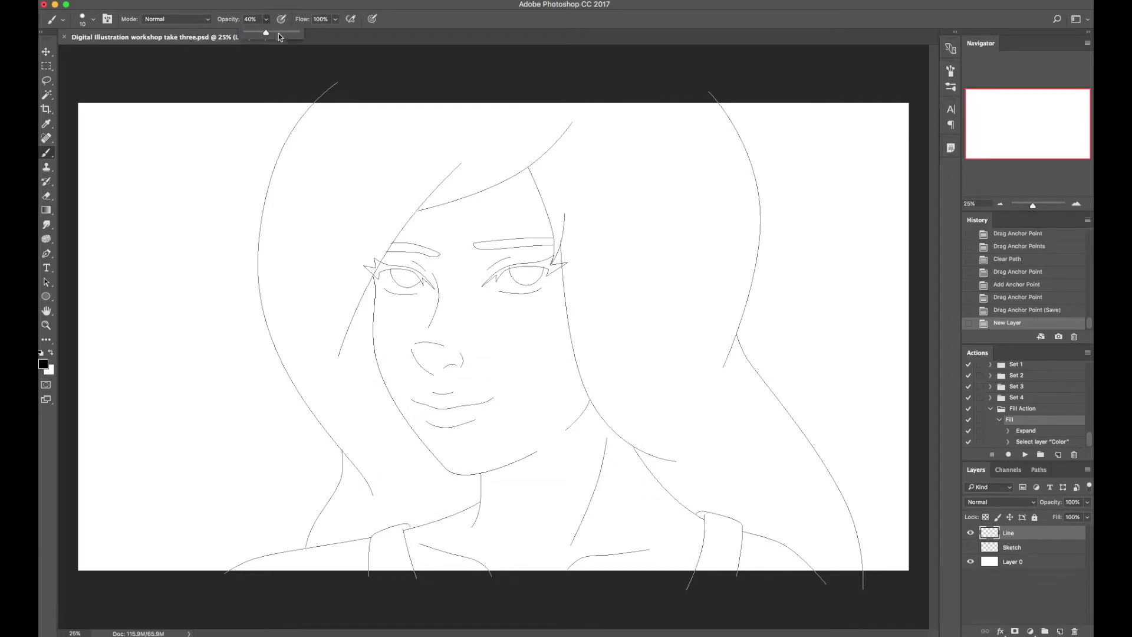
drag(266, 32, 323, 33)
right_click(369, 235)
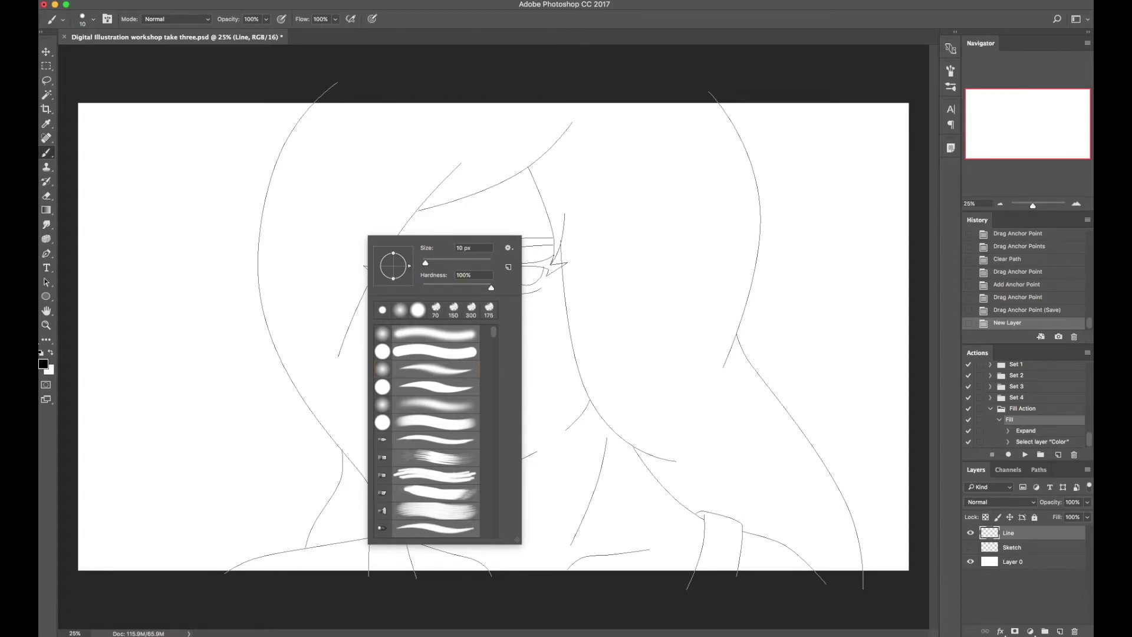
click(612, 266)
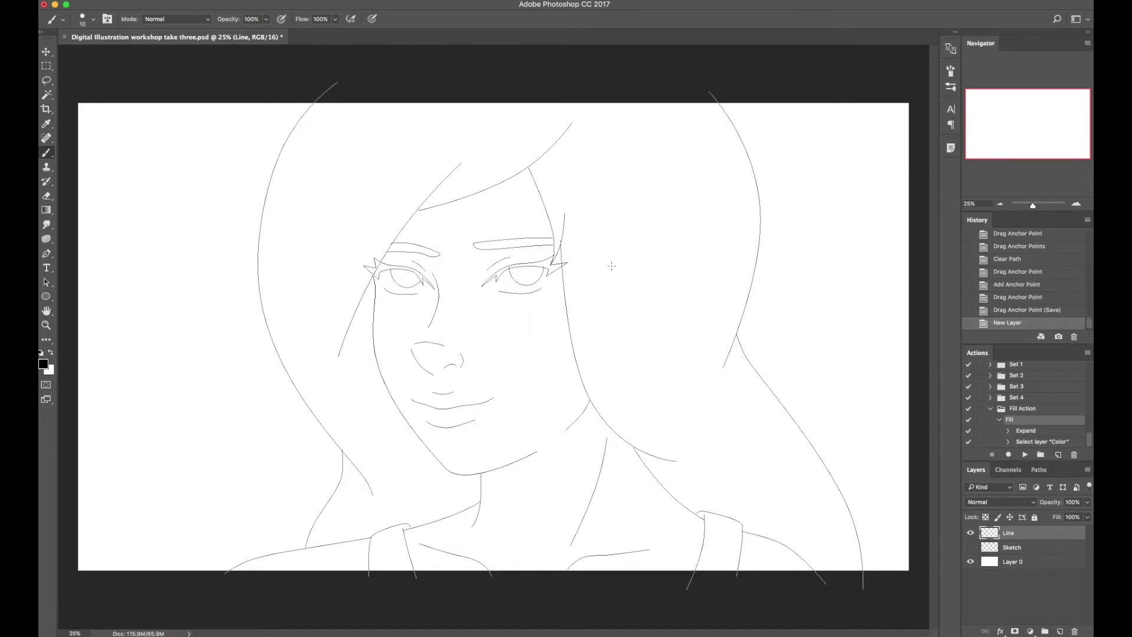
Stroke the whole traced path on the Line layer with the Brush and Simulate Pressure off, and hide the path
key(p)
click(46, 255)
click(612, 214)
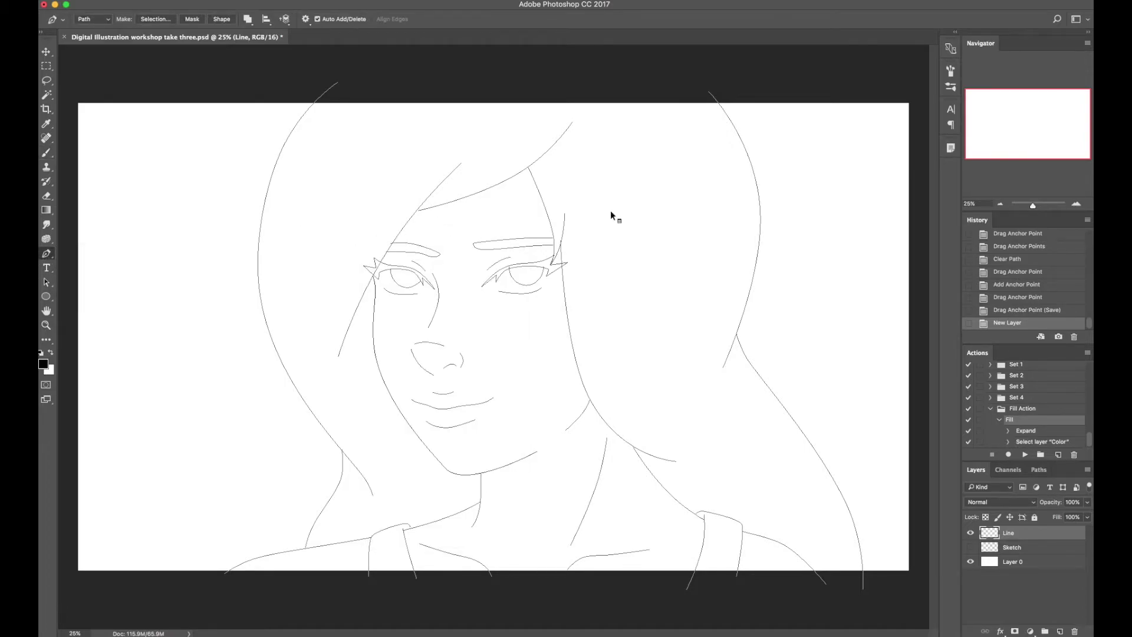
right_click(611, 213)
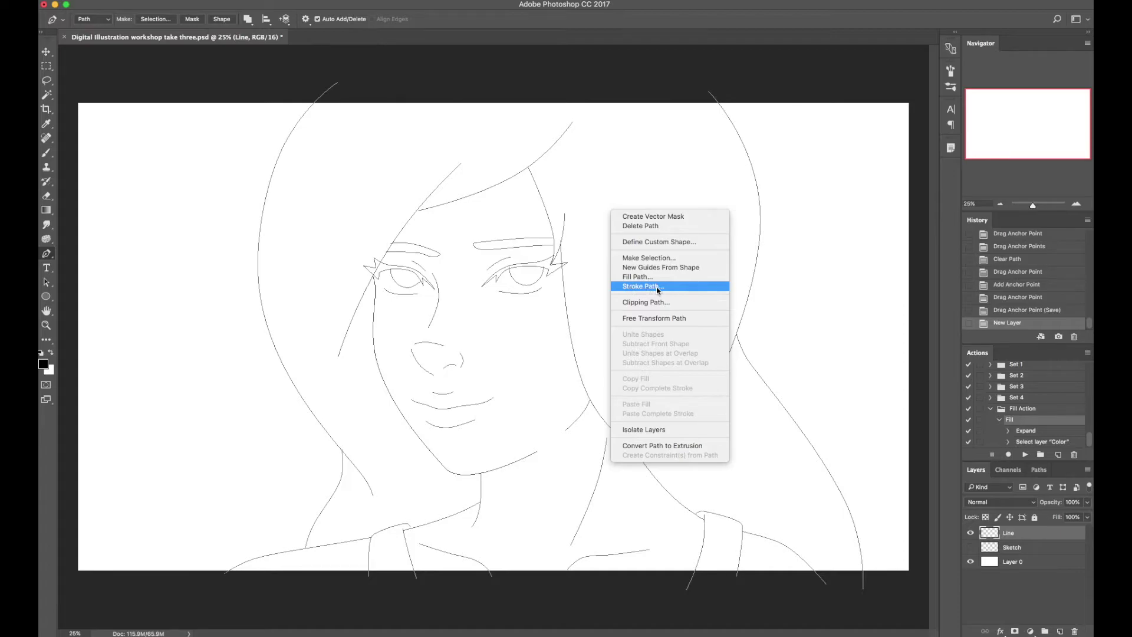
click(677, 287)
click(642, 378)
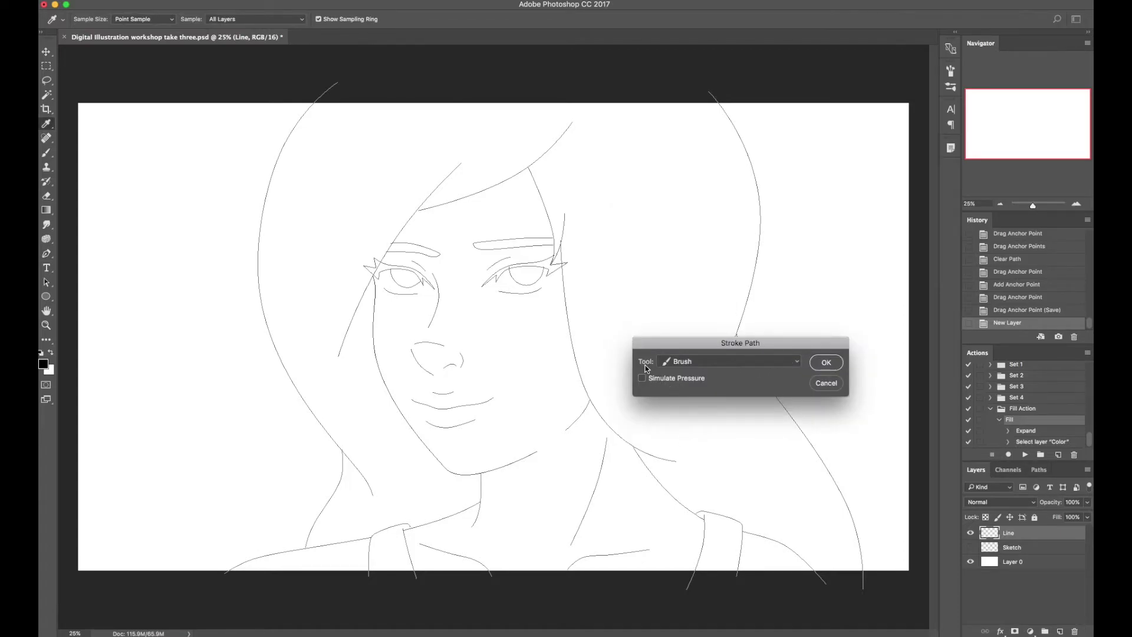
click(759, 362)
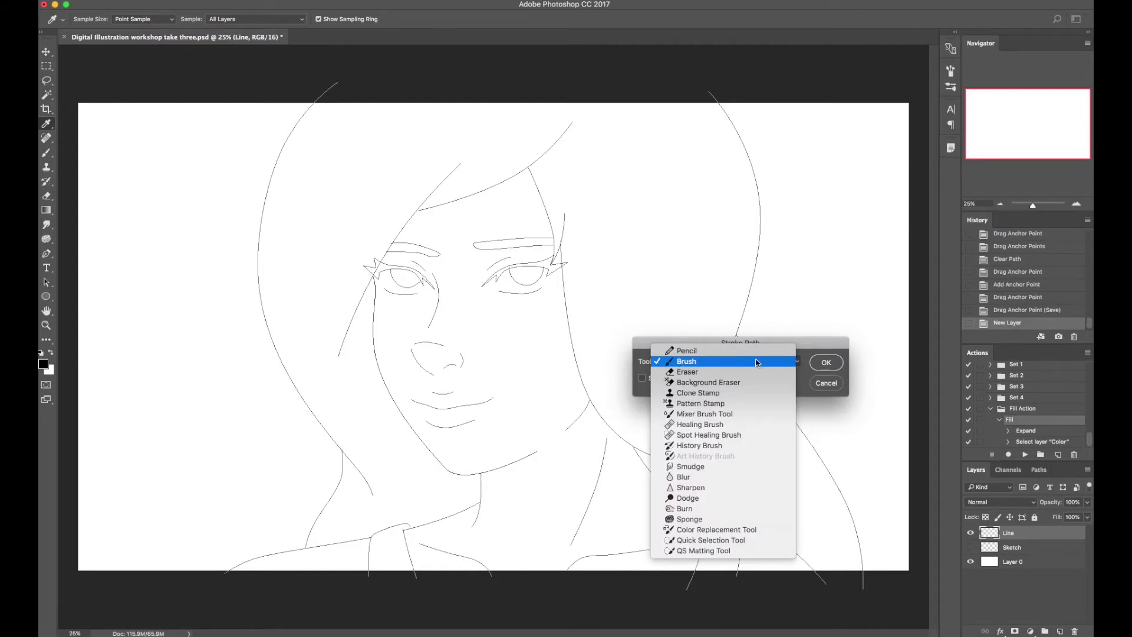
click(697, 362)
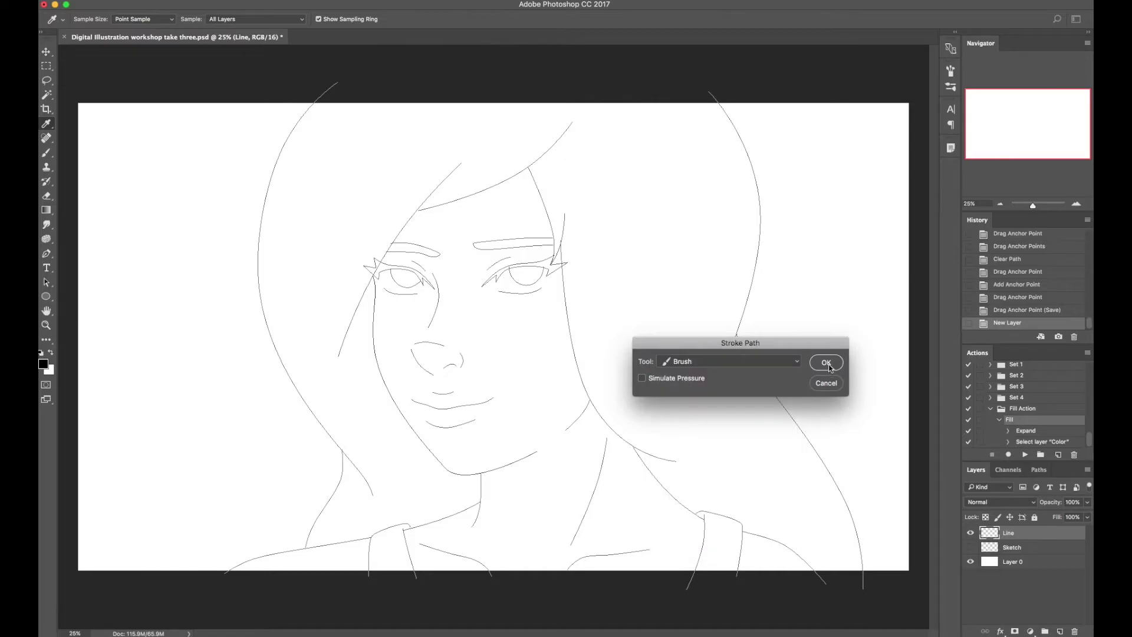
click(827, 363)
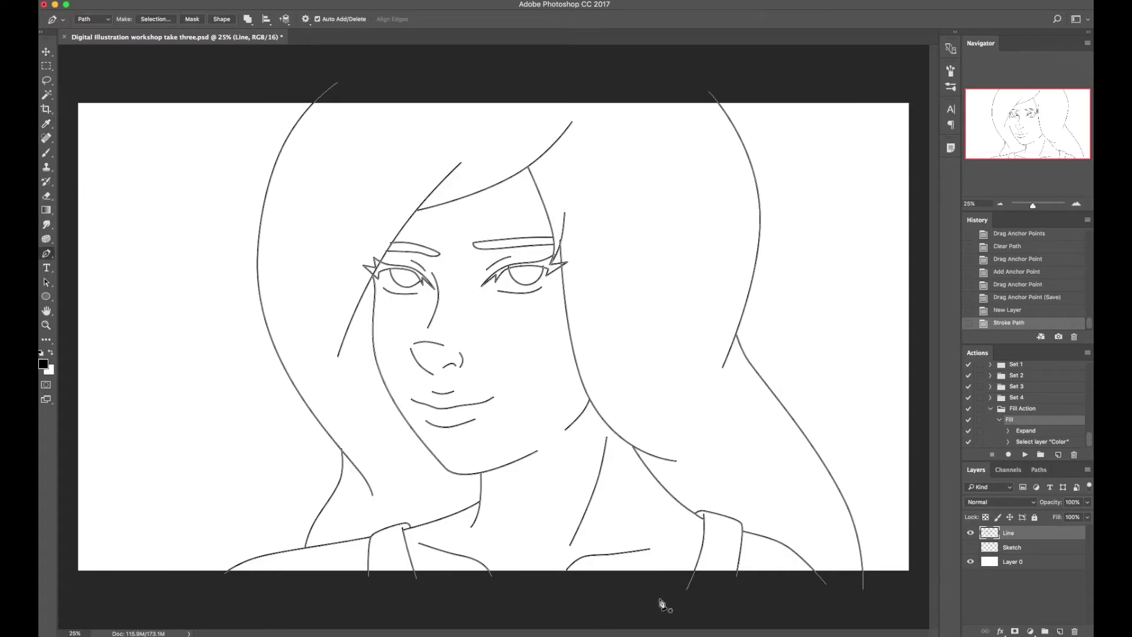
key(Escape)
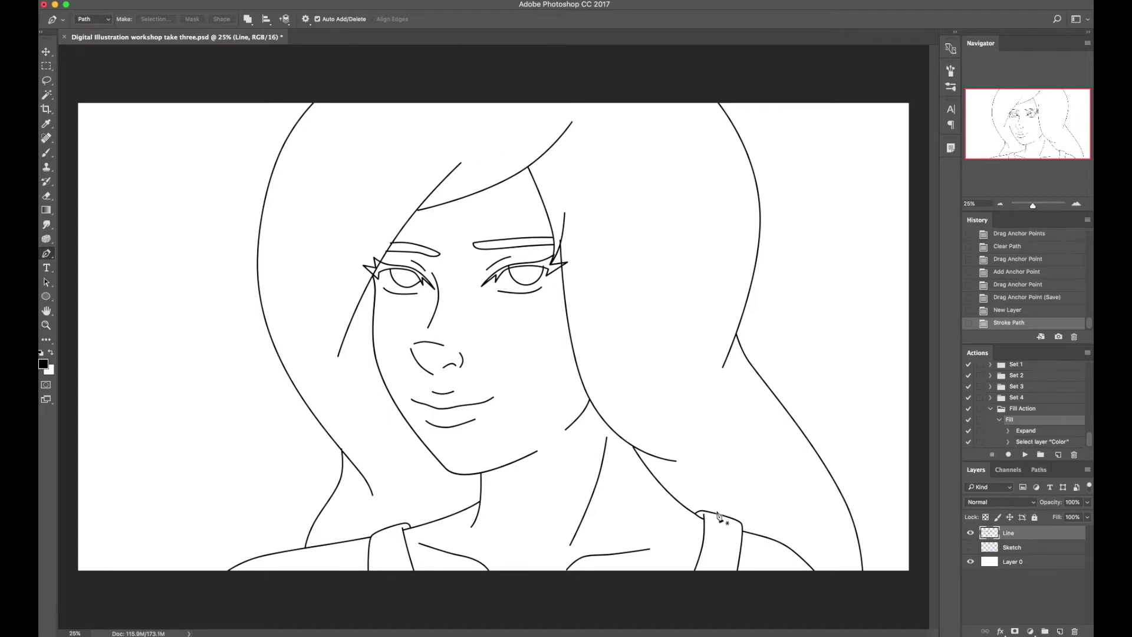
Stroke Path 1 again on the Line layer with a slightly larger brush and Simulate Pressure on, and hide the path
click(1039, 473)
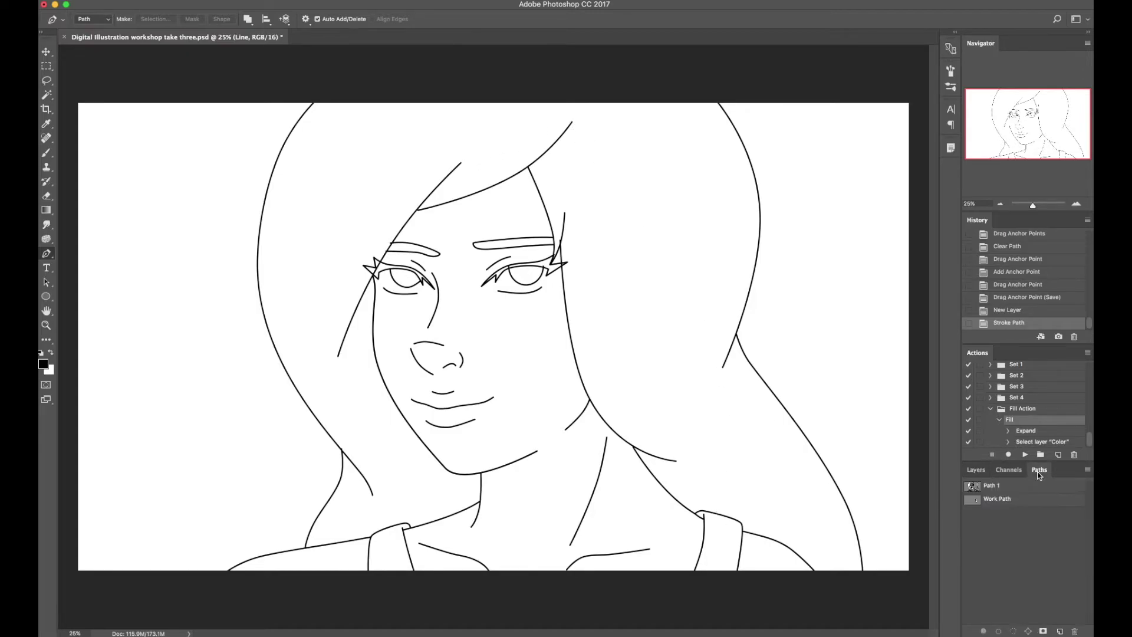
click(997, 487)
click(983, 471)
key(b)
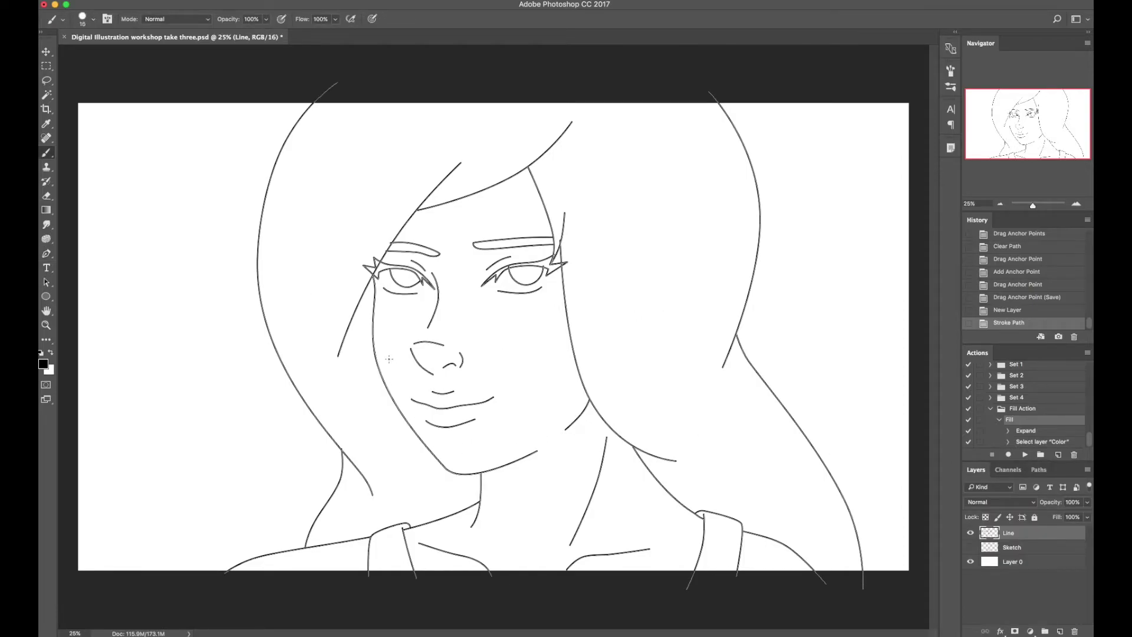
key(p)
right_click(625, 265)
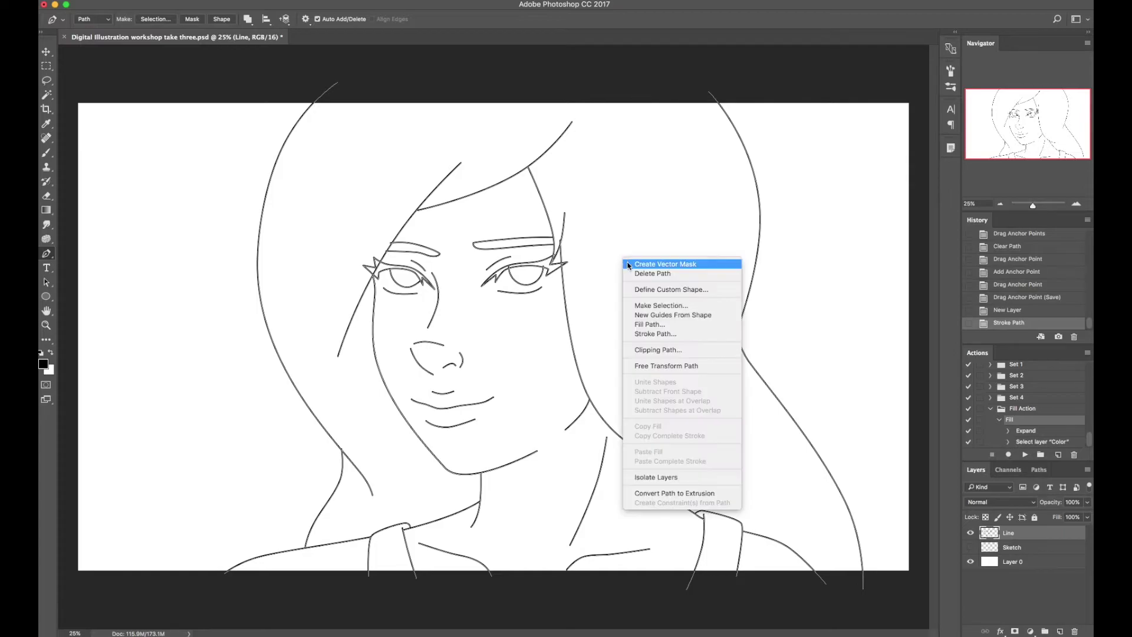
click(658, 334)
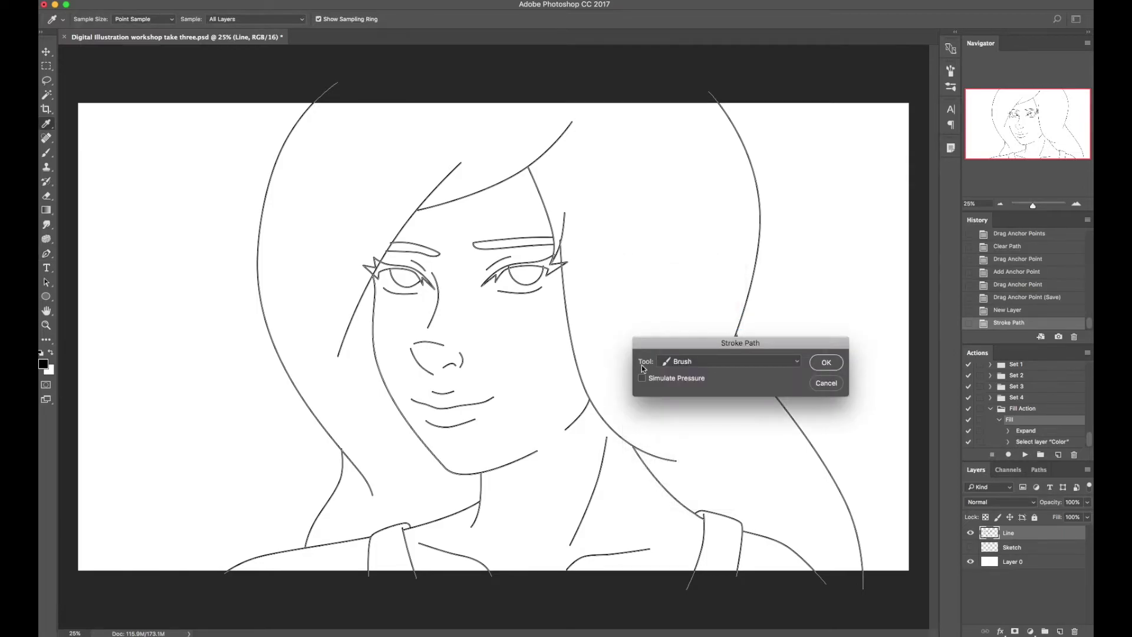
click(678, 381)
click(826, 362)
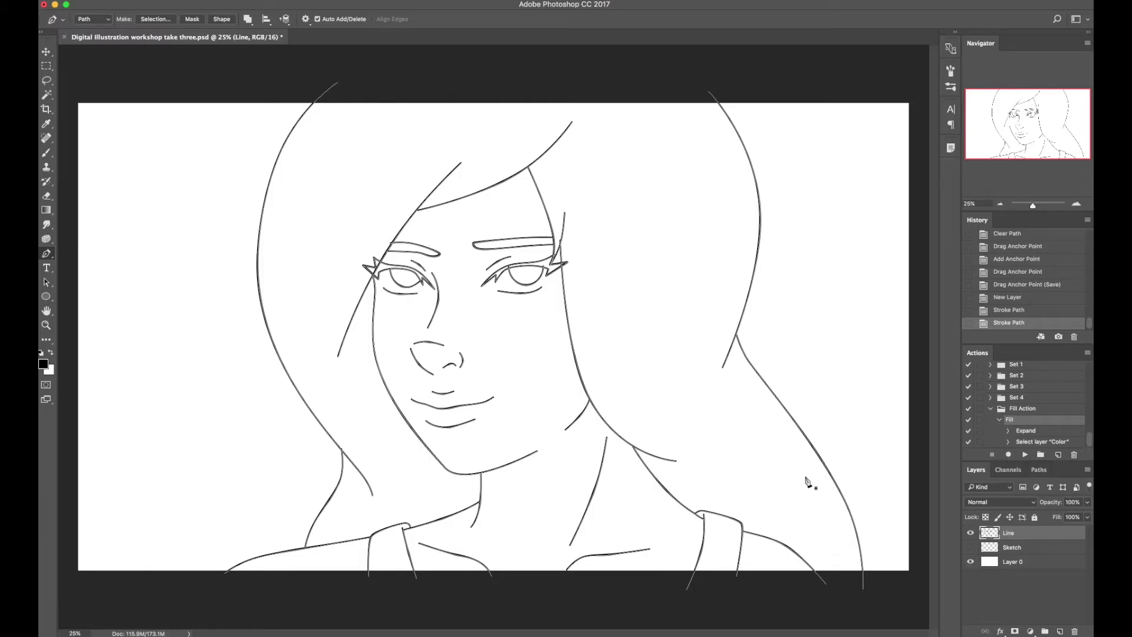
key(Return)
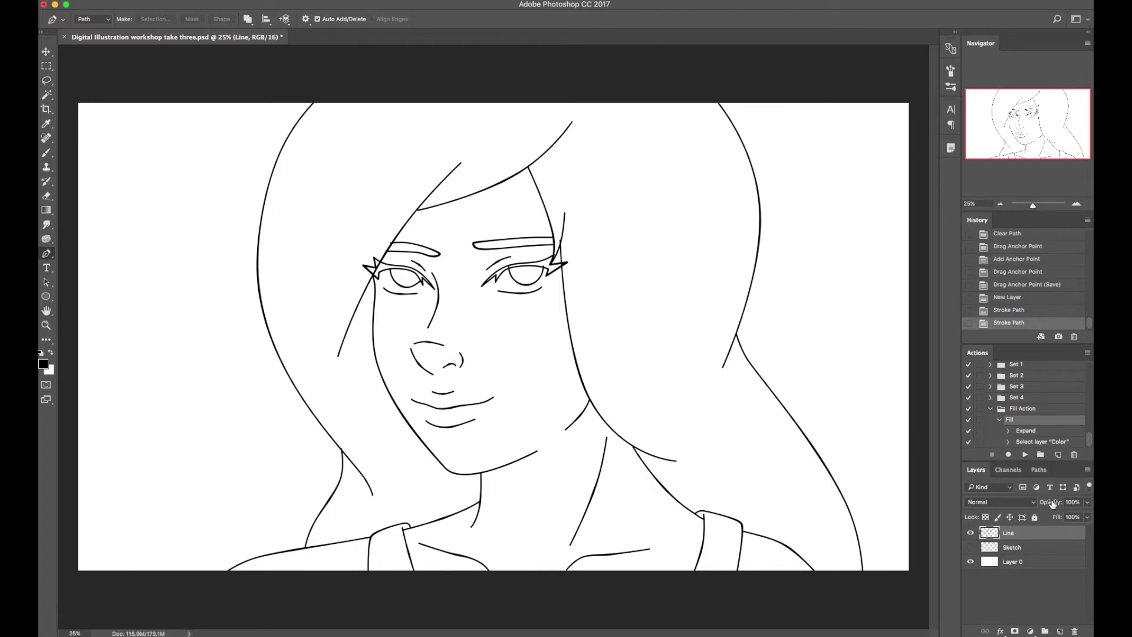
Stroke only the outer hair contours and the left shoulder line of Path 1 on the Line layer with a 20 px brush
click(1039, 470)
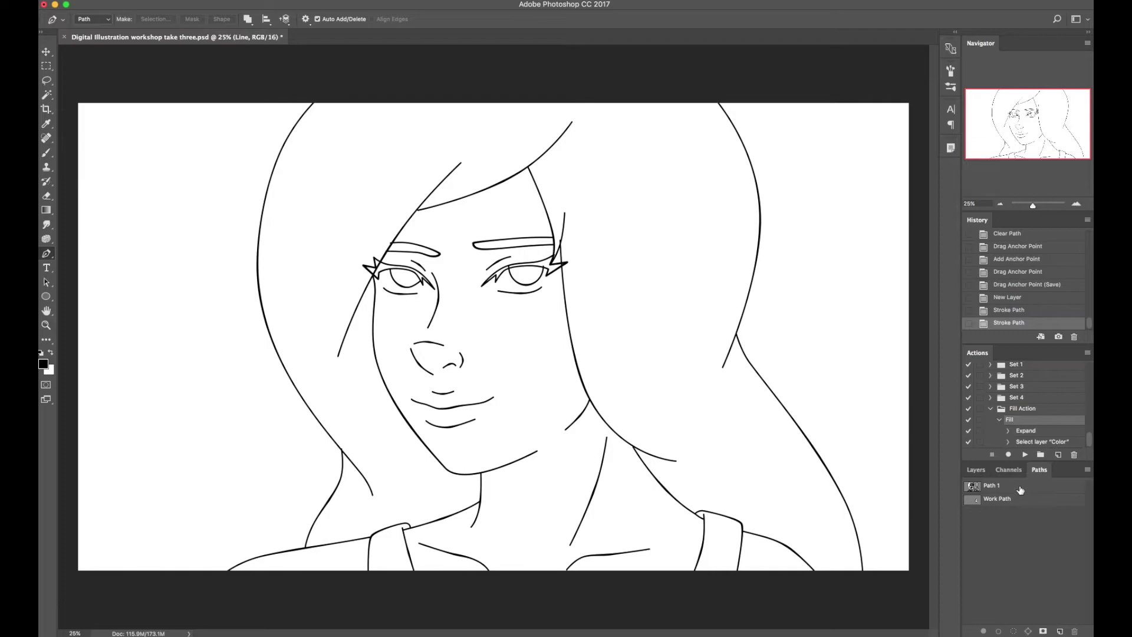
click(971, 484)
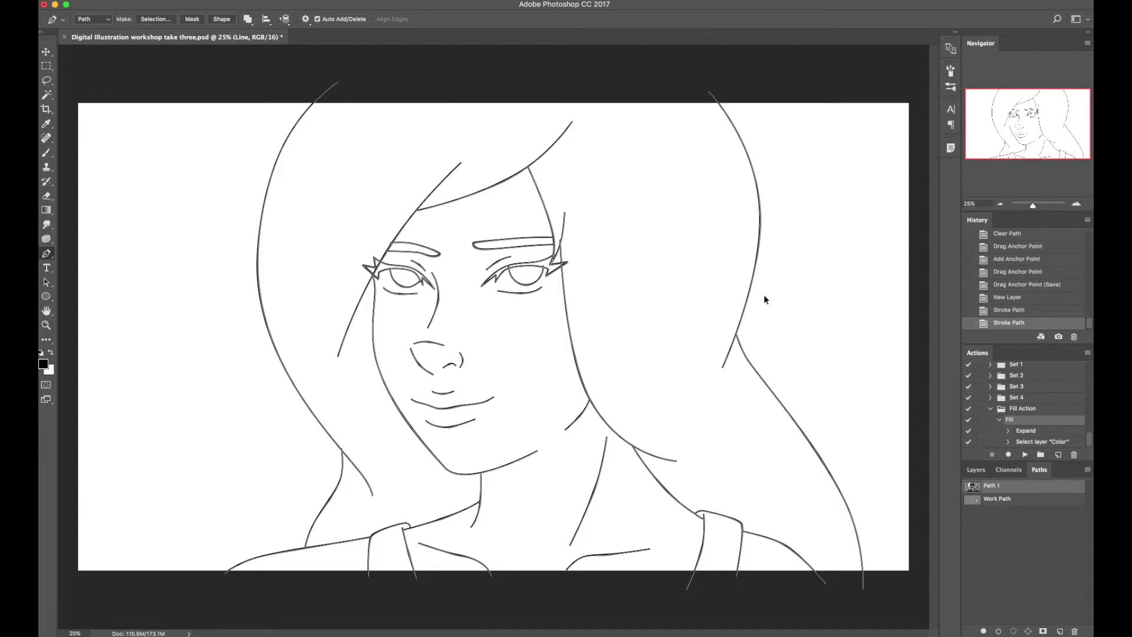
drag(765, 297, 739, 282)
drag(784, 426, 783, 427)
drag(233, 227, 287, 253)
drag(266, 533, 265, 568)
key(b)
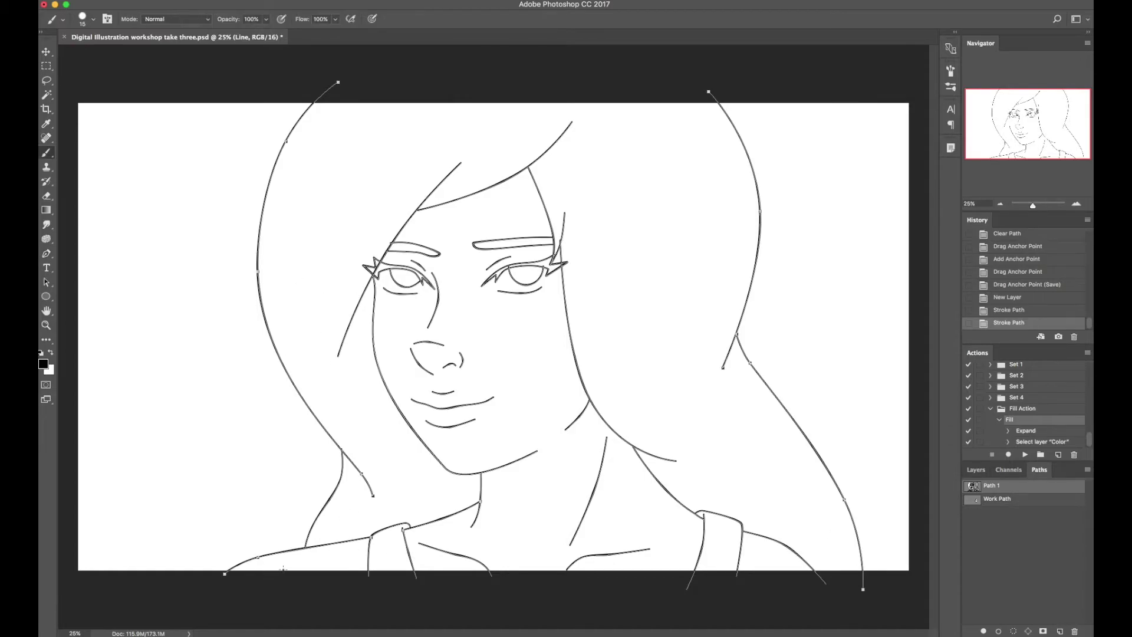
key(bracketright)
click(976, 470)
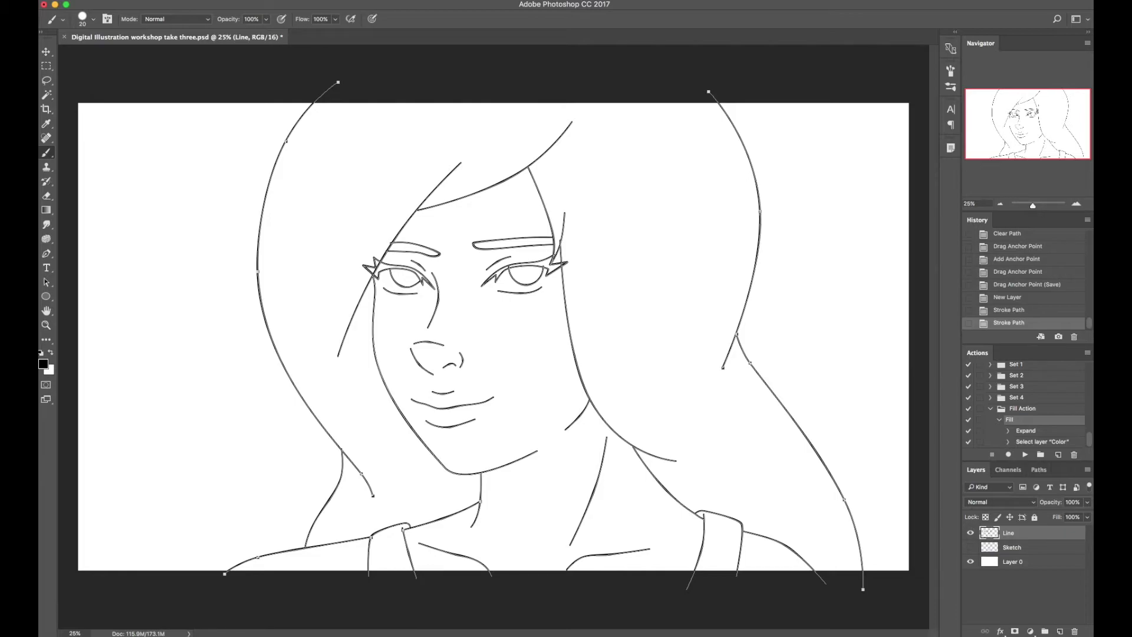
key(Return)
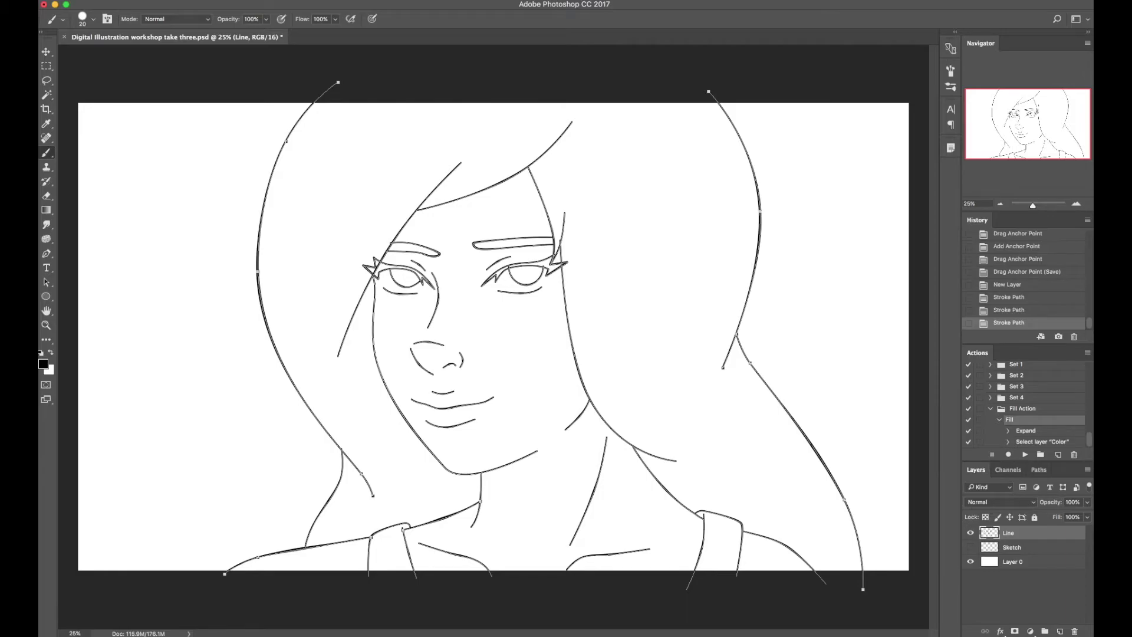
key(p)
key(Return)
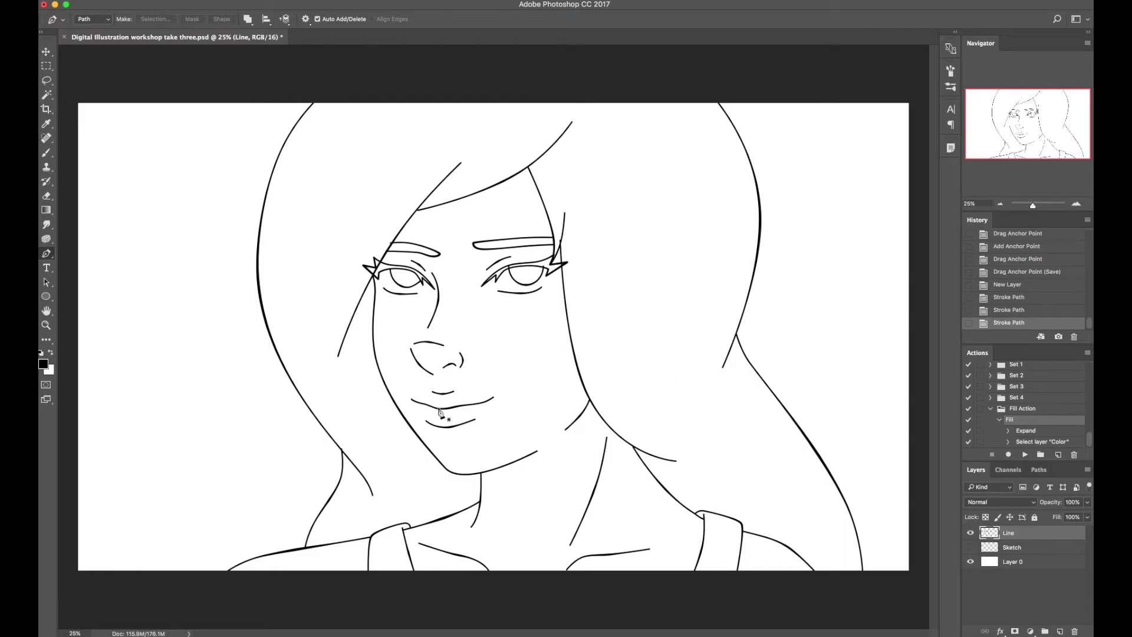
Fill both eyelash subpaths of Path 1 with the foreground color at 100% opacity and a feather radius of 0 pixels
click(1039, 469)
click(1026, 490)
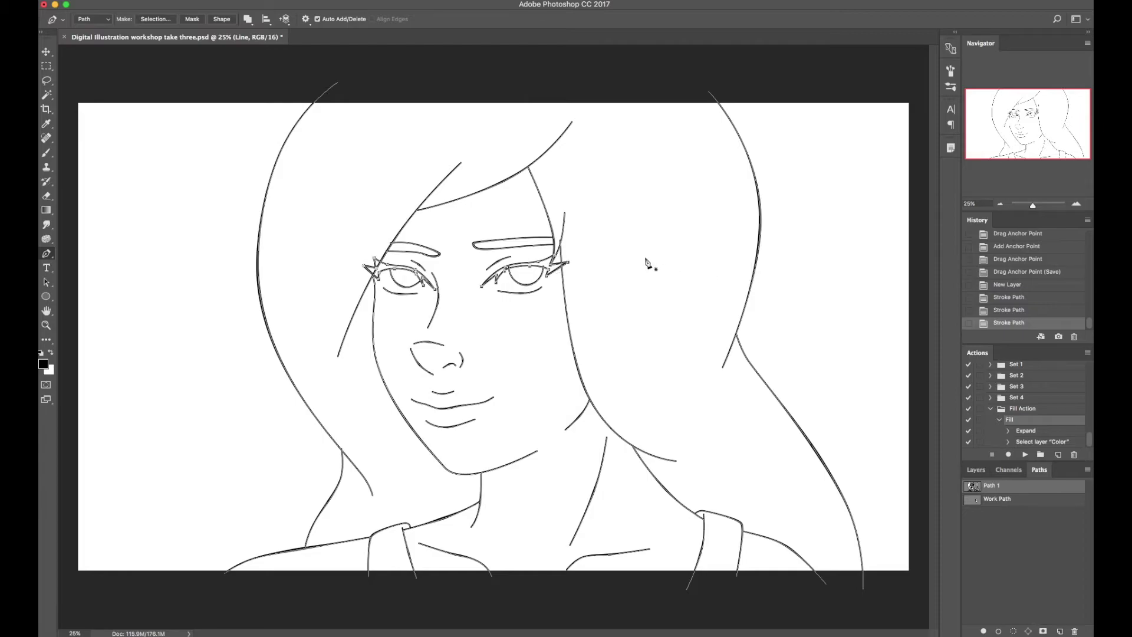
right_click(604, 238)
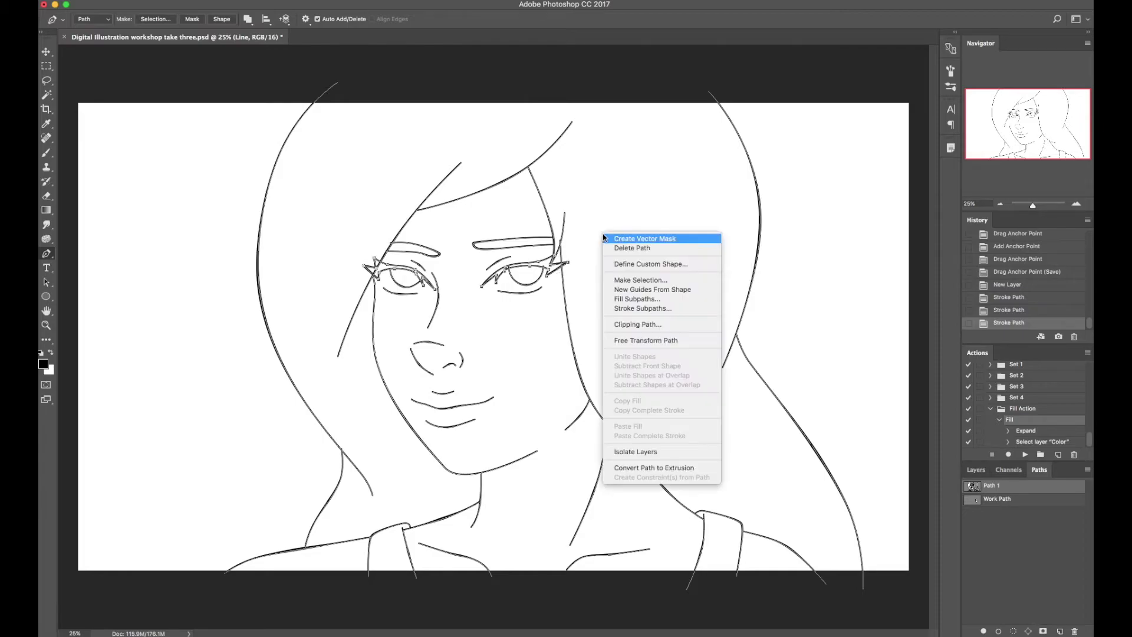
click(642, 304)
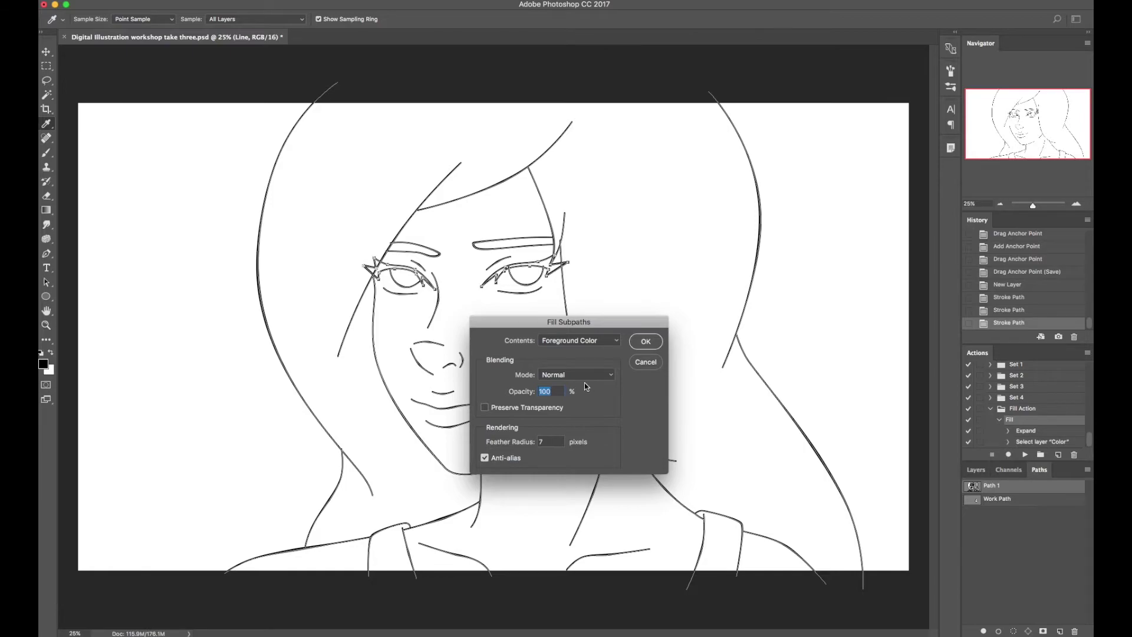
click(554, 441)
text(0)
click(657, 341)
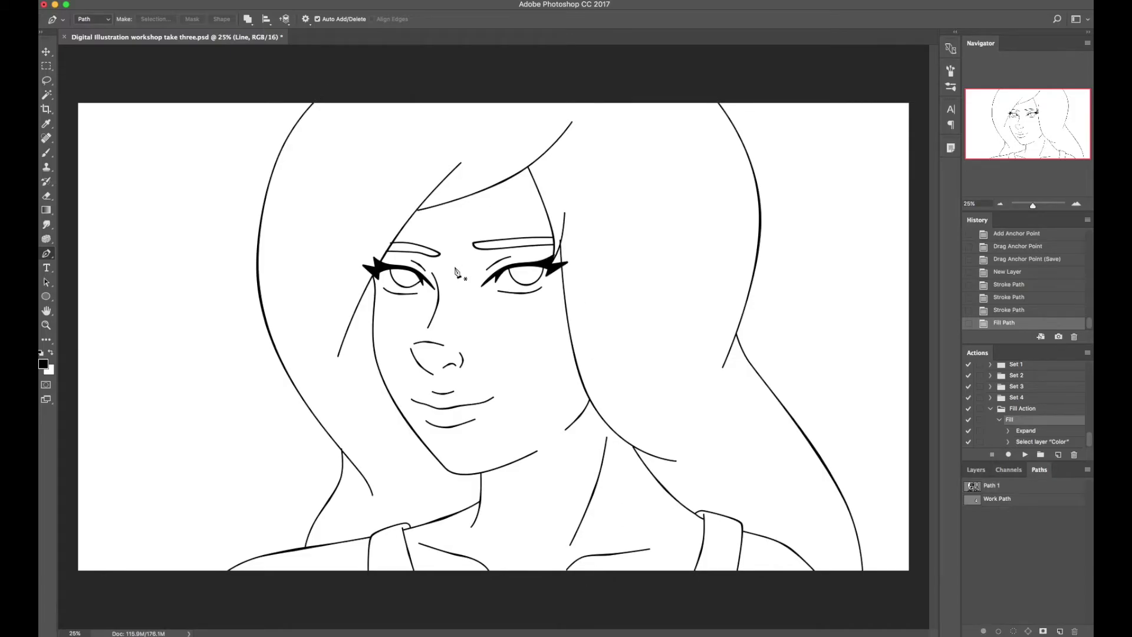
Save the document and make the Sketch layer active
key(super+s)
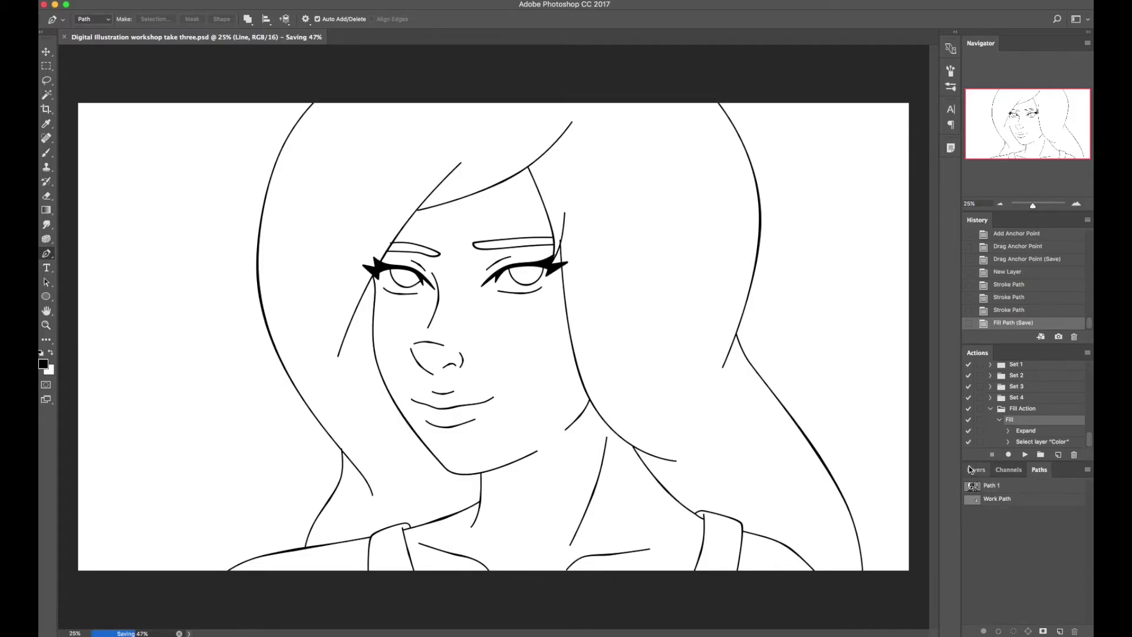
click(976, 469)
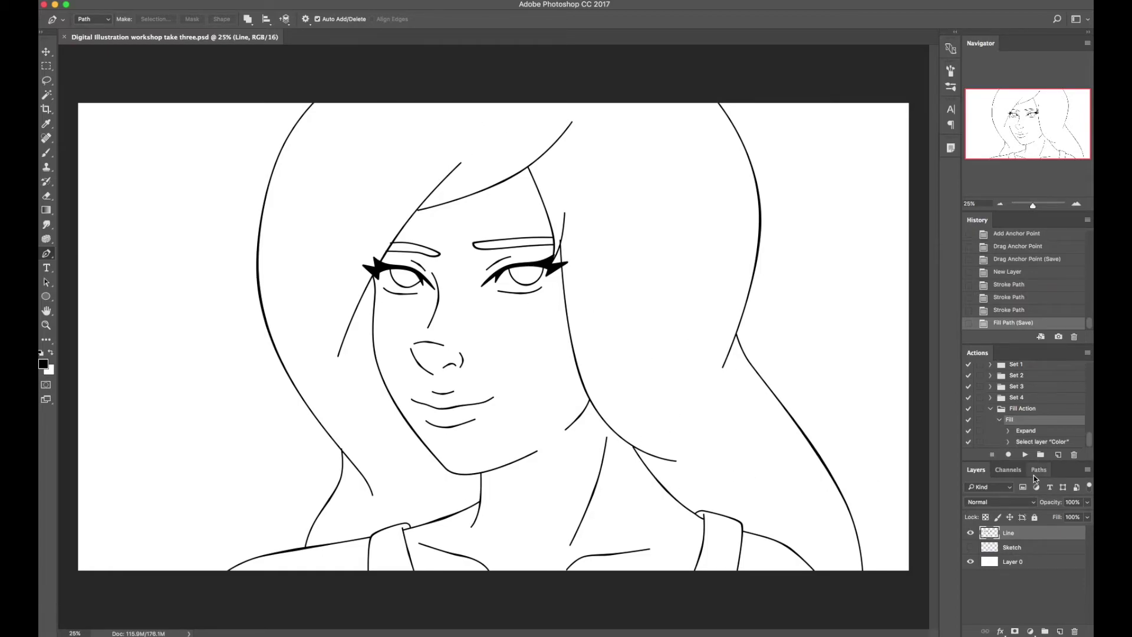
click(1011, 547)
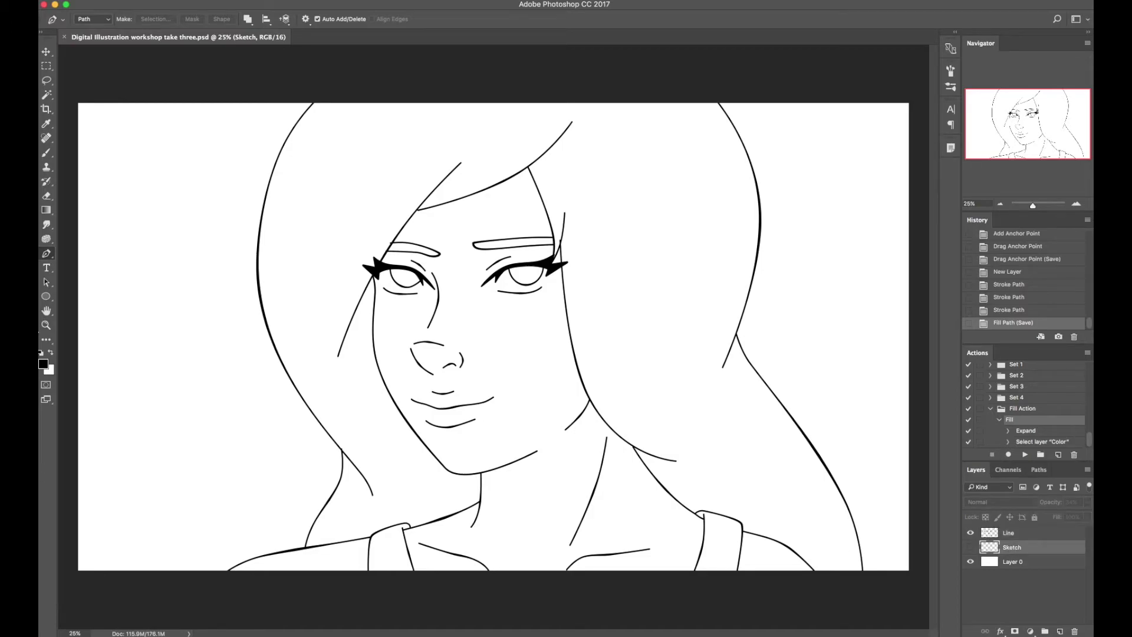
Create a new layer named Color above the Sketch layer and make the Line layer active
key(super+shift+n)
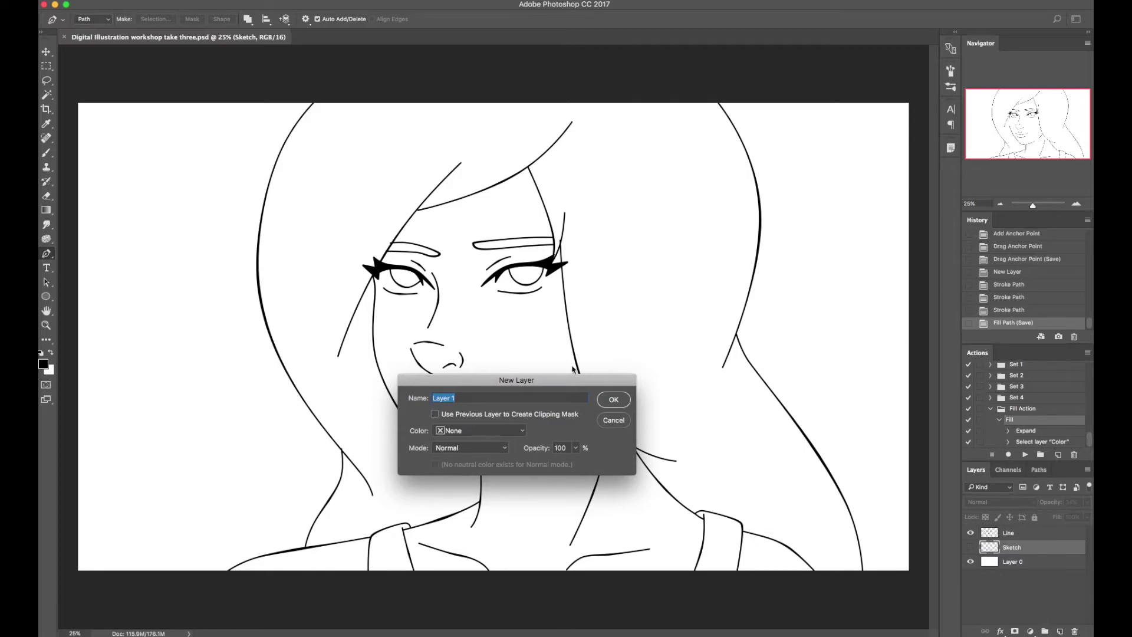
text(Color)
key(Return)
click(1043, 534)
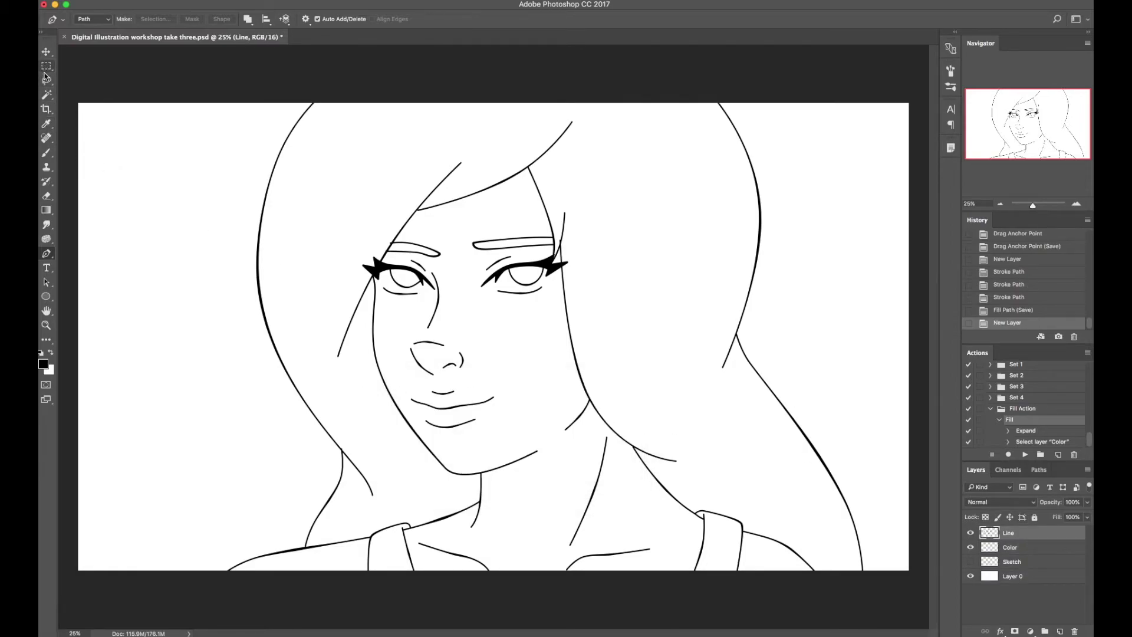
Select the hair area on the Line layer with the Magic Wand and try filling it with black
click(47, 97)
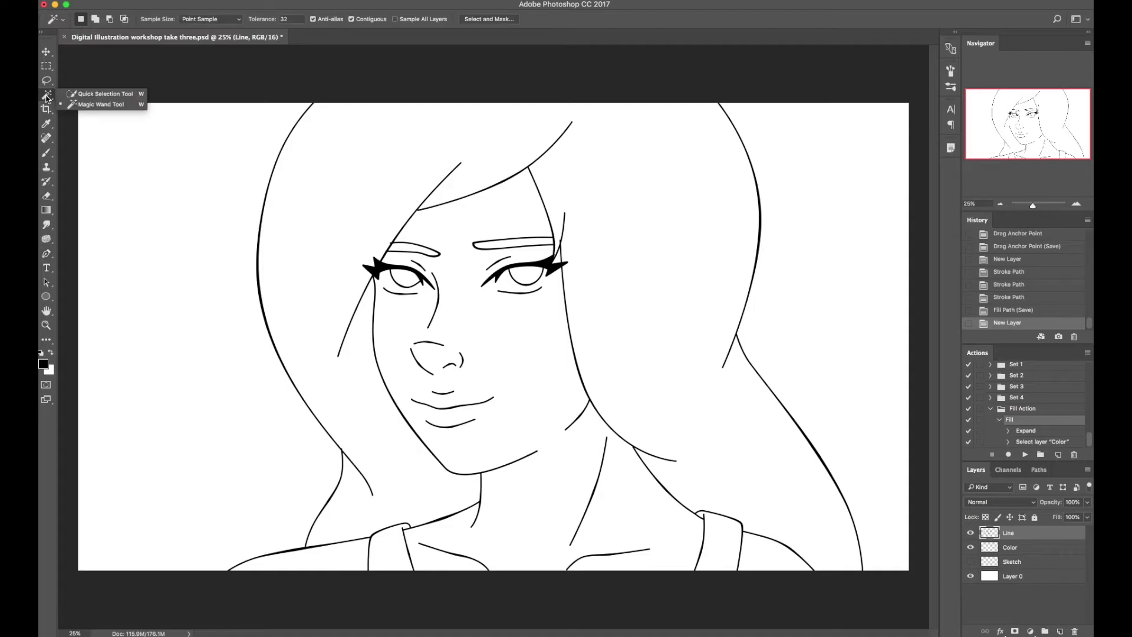
click(83, 106)
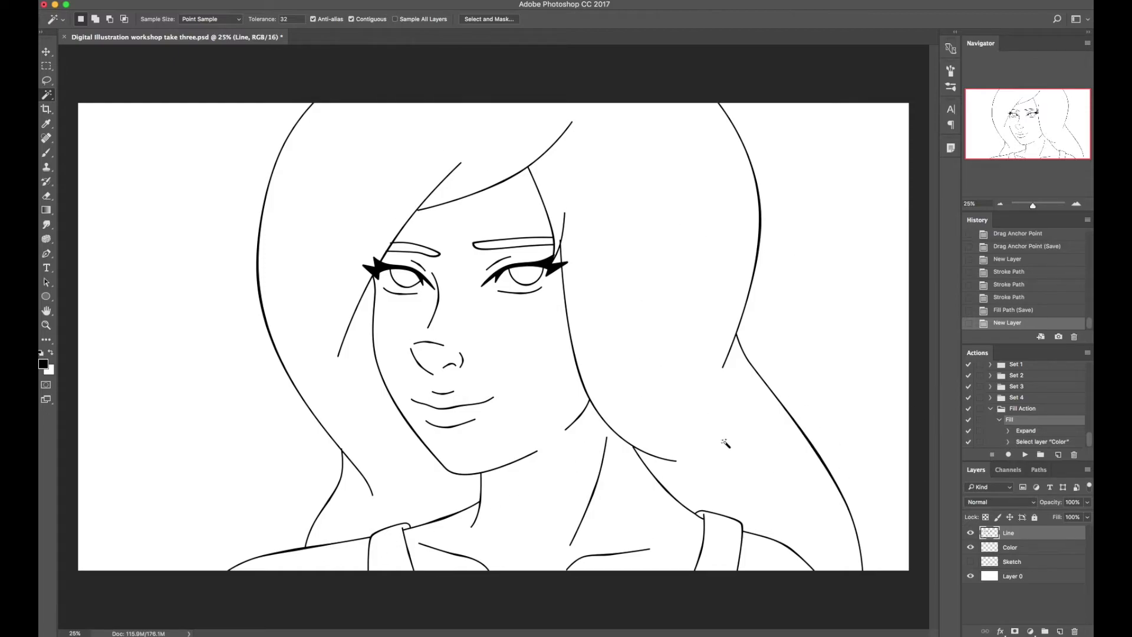
click(629, 309)
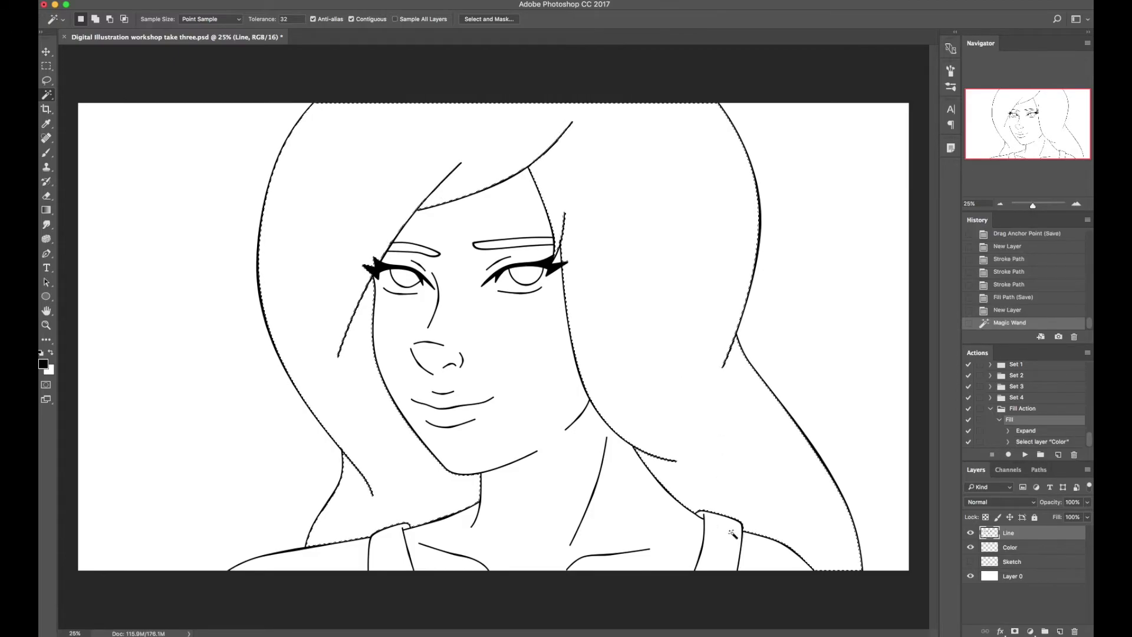
key(x)
key(super+BackSpace)
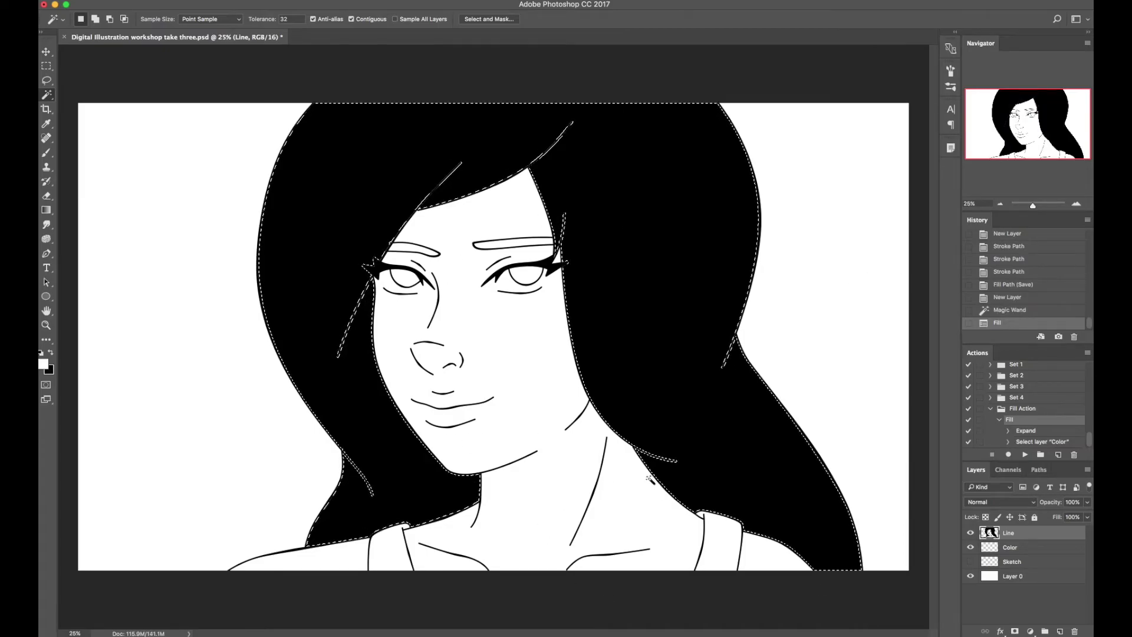
key(super+z)
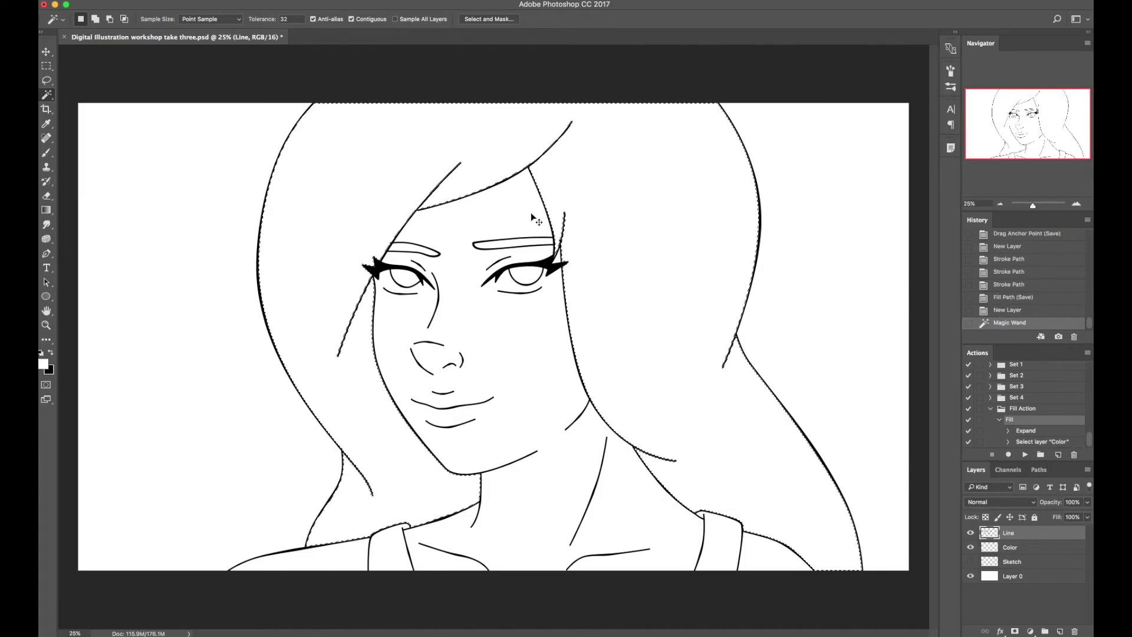
Try selecting the hair area with the Magic Wand after erasing a gap in the hair outline beside the forehead
key(super+d)
key(e)
drag(545, 191, 541, 212)
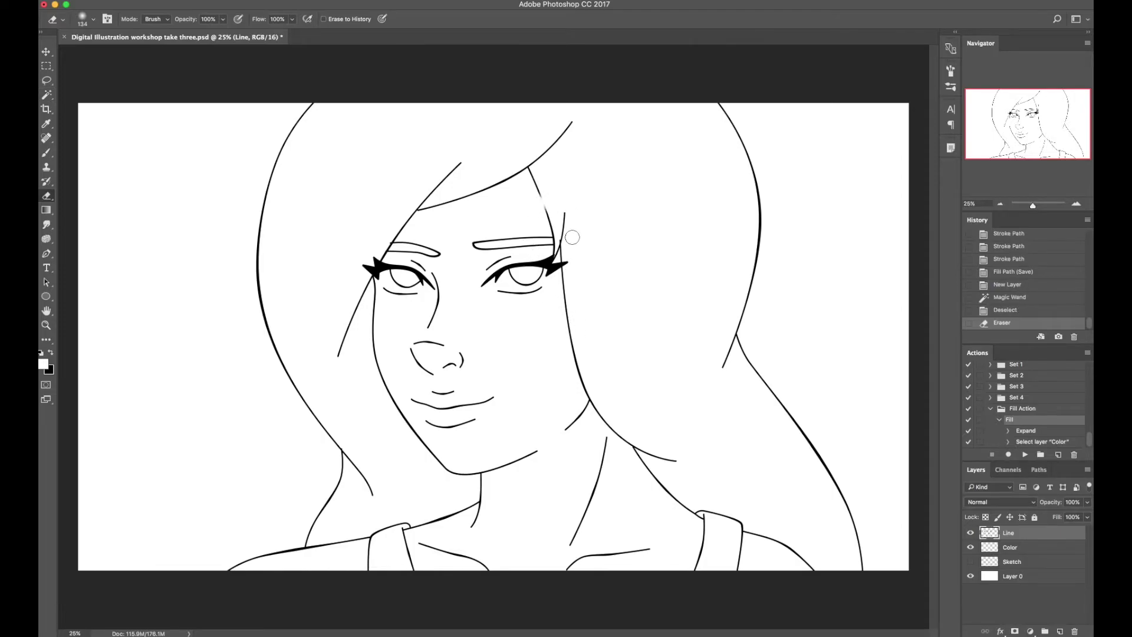
key(w)
click(671, 258)
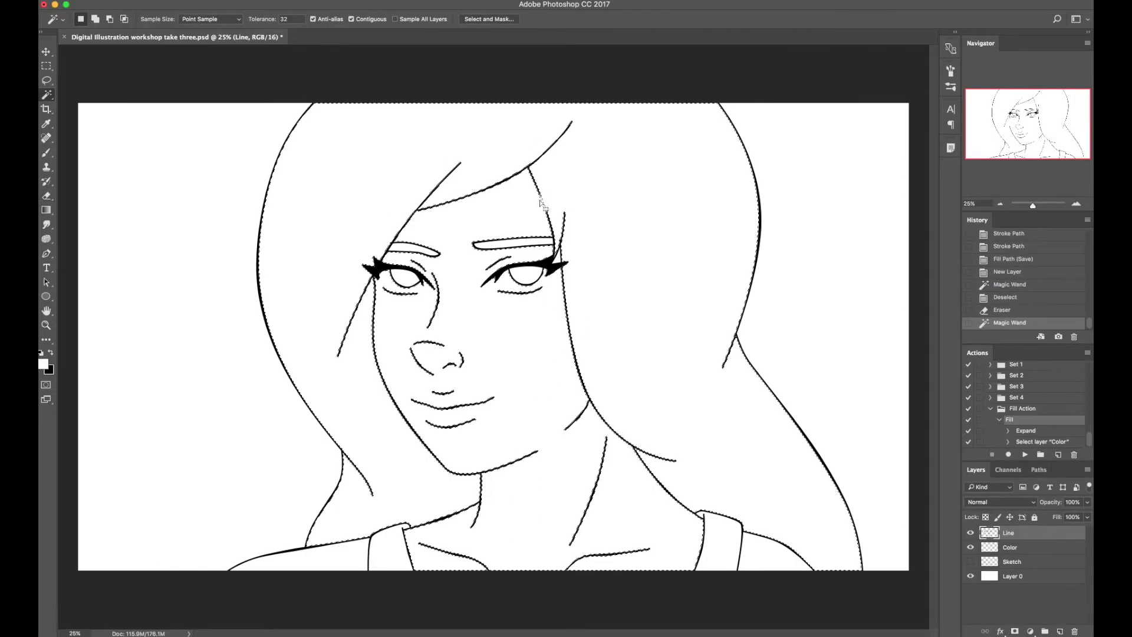
key(super+z)
click(1026, 312)
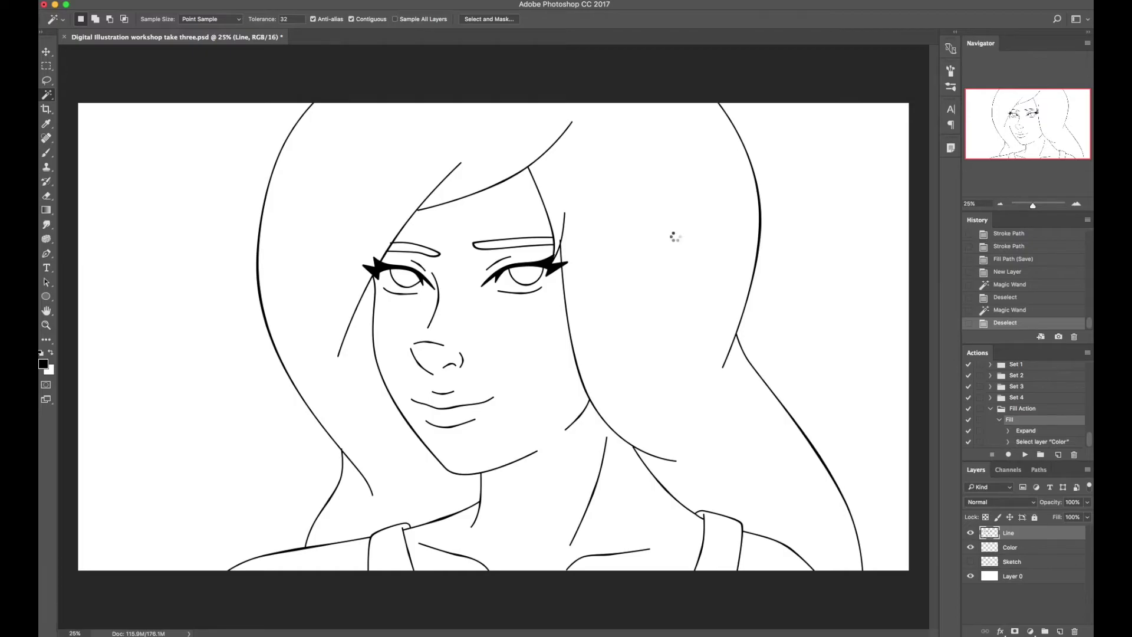
Select the hair area with the Magic Wand and fill it with a light orange background color on the Line layer
click(675, 236)
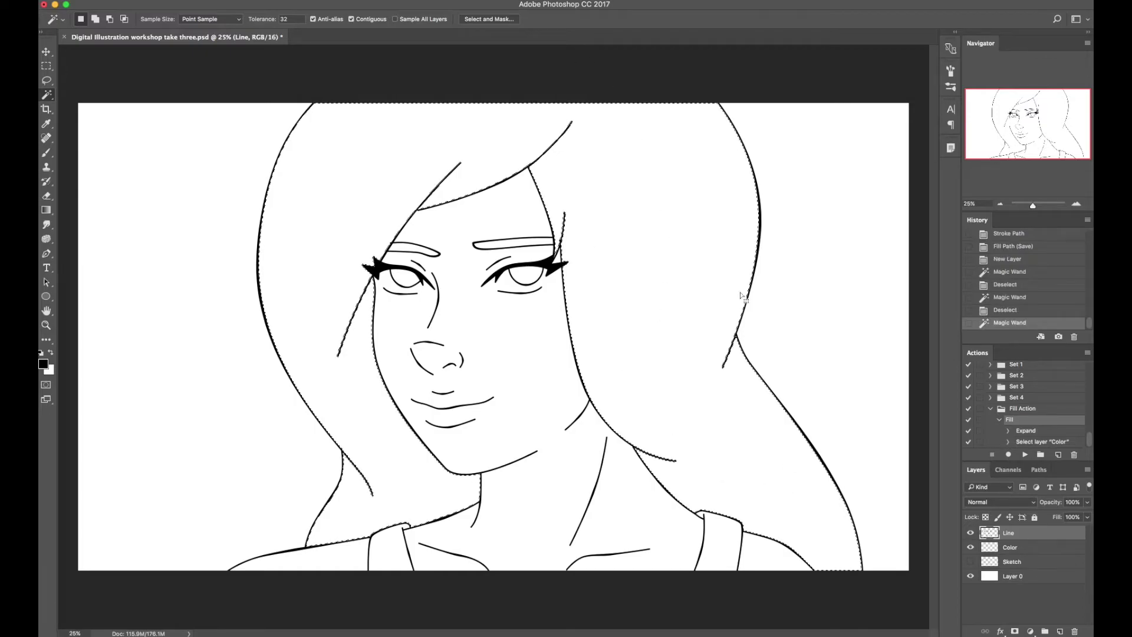
click(43, 363)
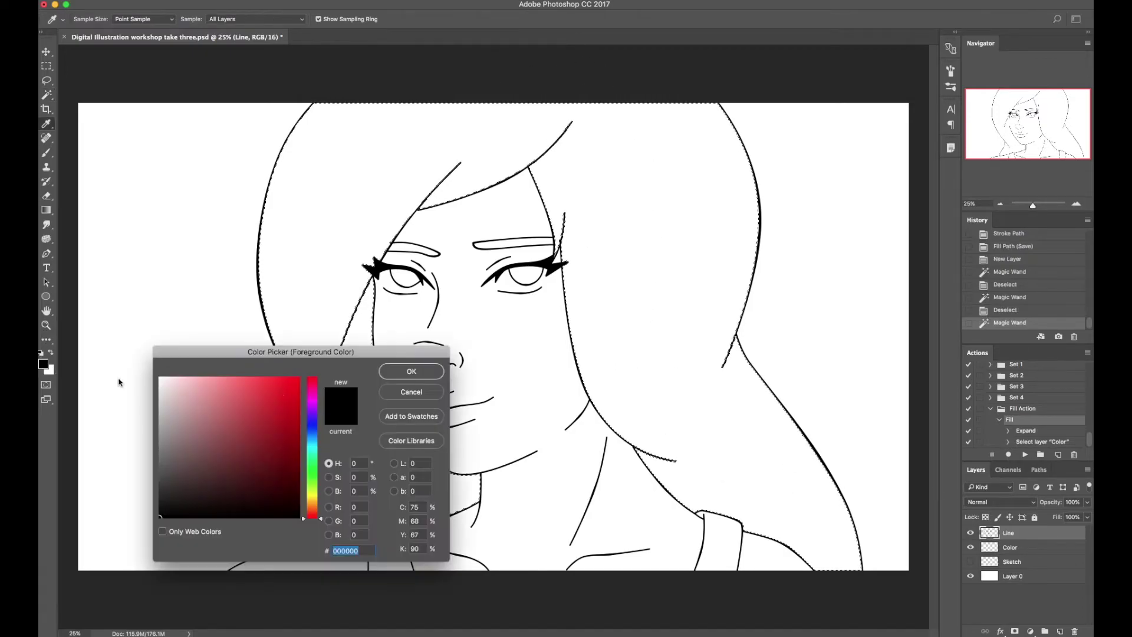
click(250, 383)
click(313, 514)
click(412, 371)
key(x)
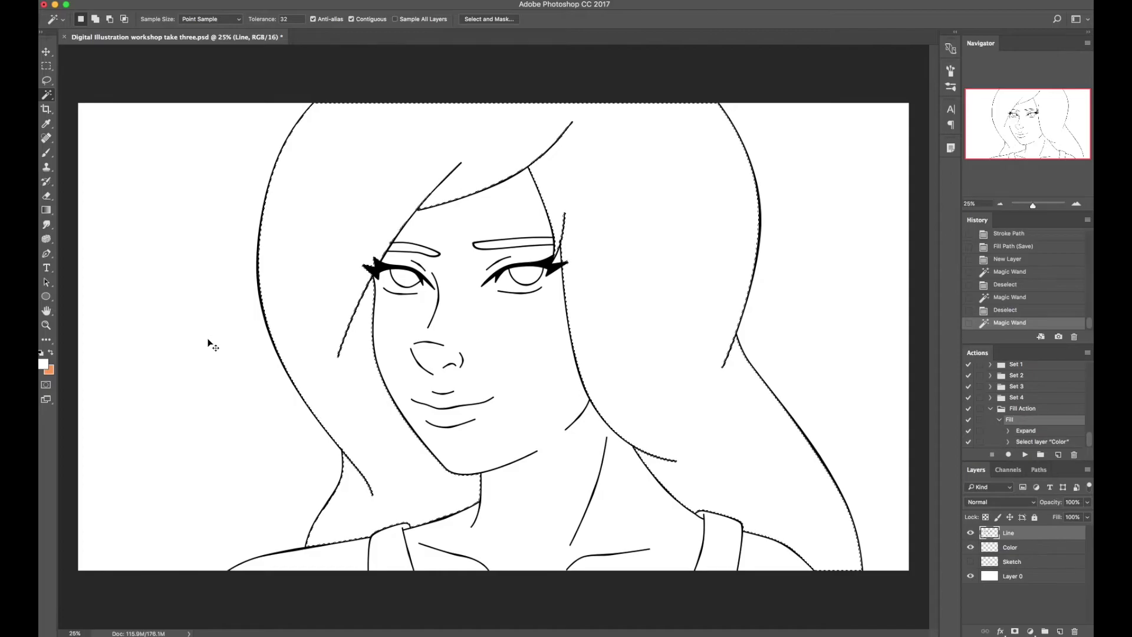
key(super+BackSpace)
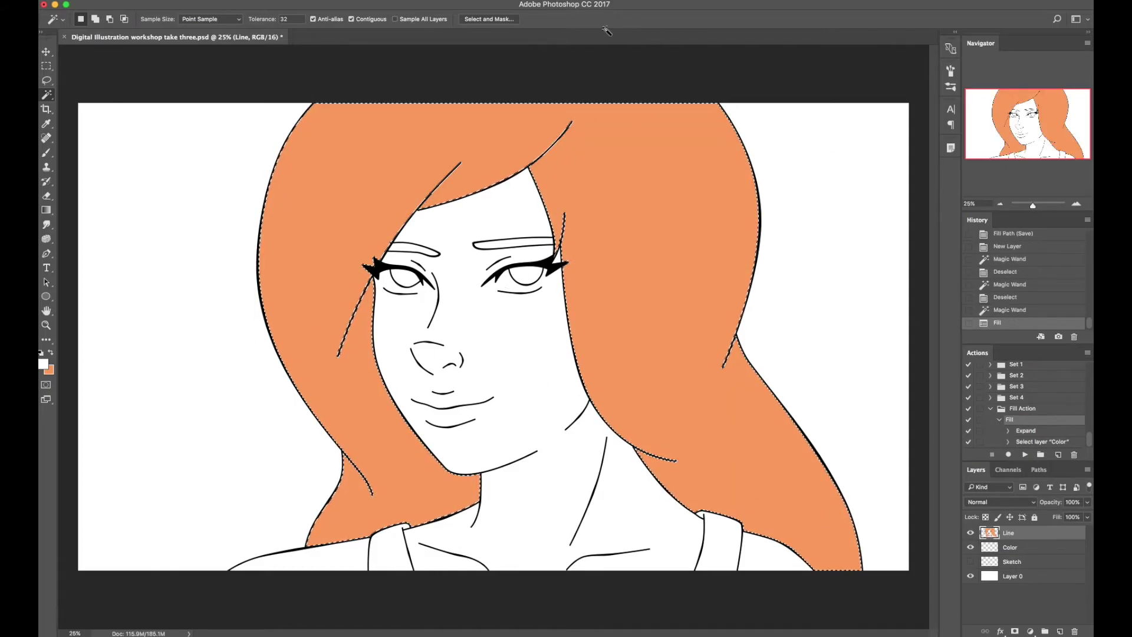
Inspect the orange fill's edges at 100% around the eye beside the hair, and step back to the unfilled hair selection
key(super+d)
key(super+plus)
key(super+plus)
key(super+plus)
key(super+plus)
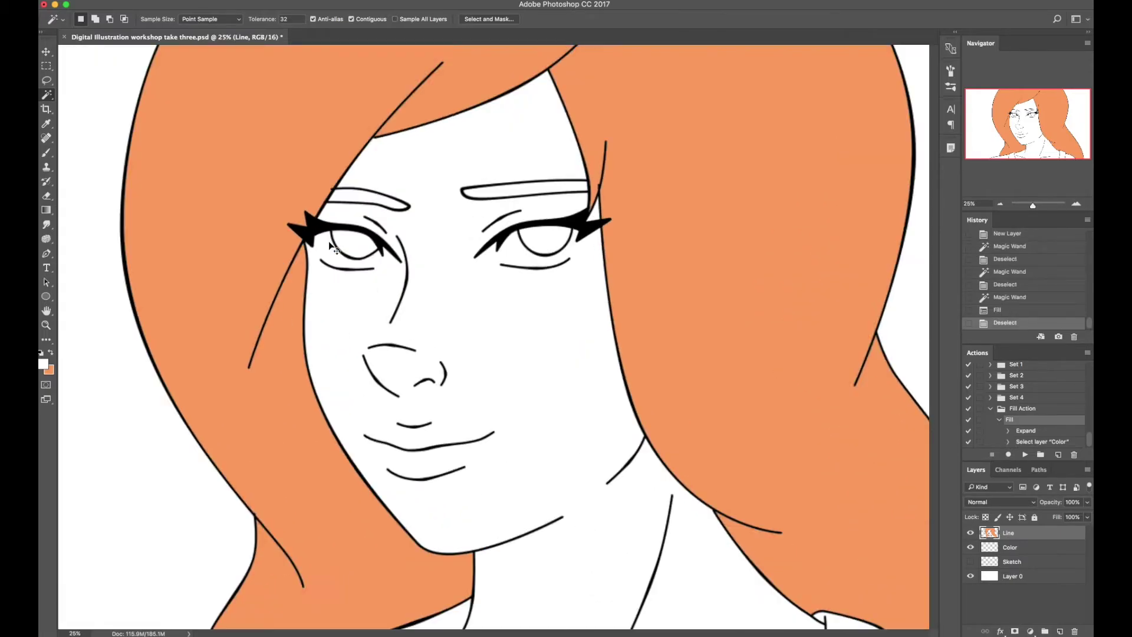
scroll(380, 247, up, 2)
scroll(379, 247, left, 8)
scroll(377, 248, left, 6)
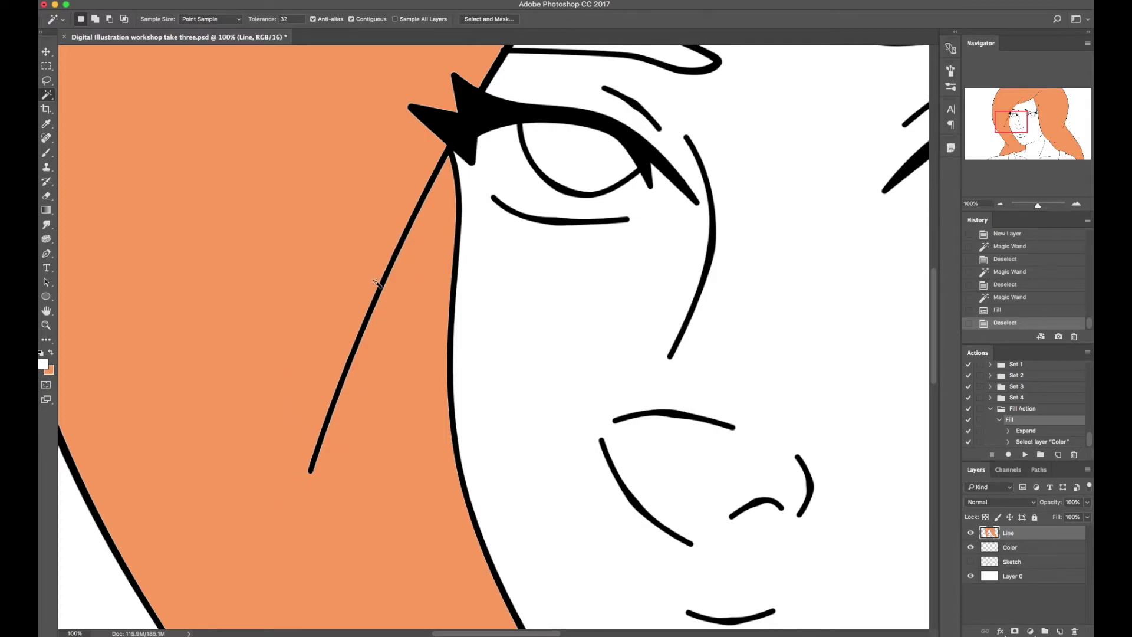
click(1024, 300)
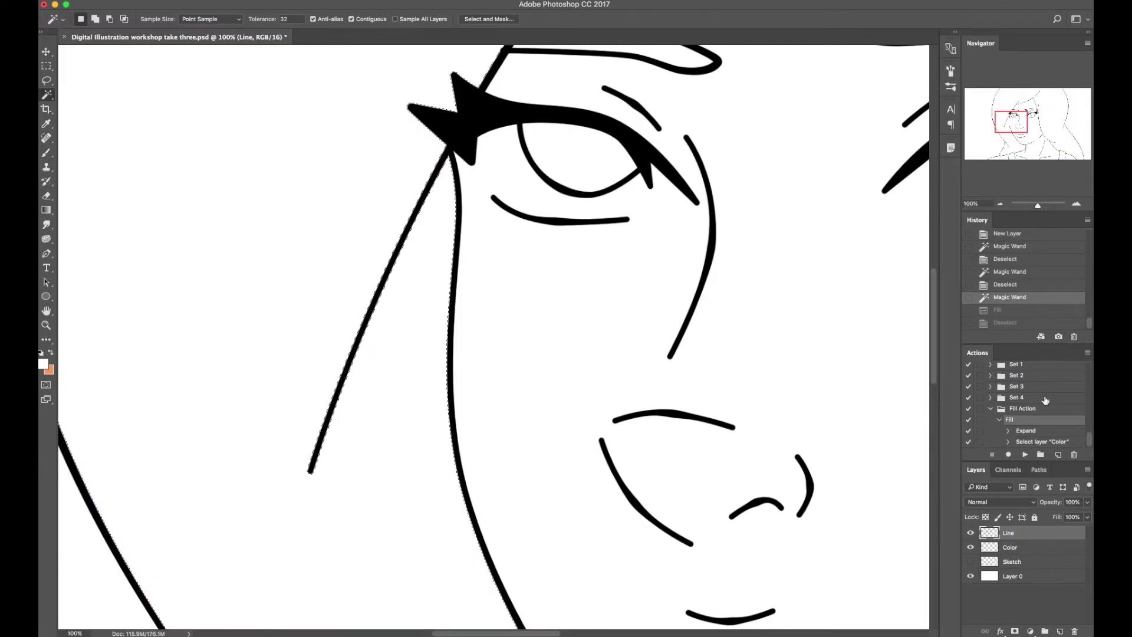
Change the background color to dark purple, fill the hair selection with it on the Line layer, and deselect
click(49, 369)
click(408, 373)
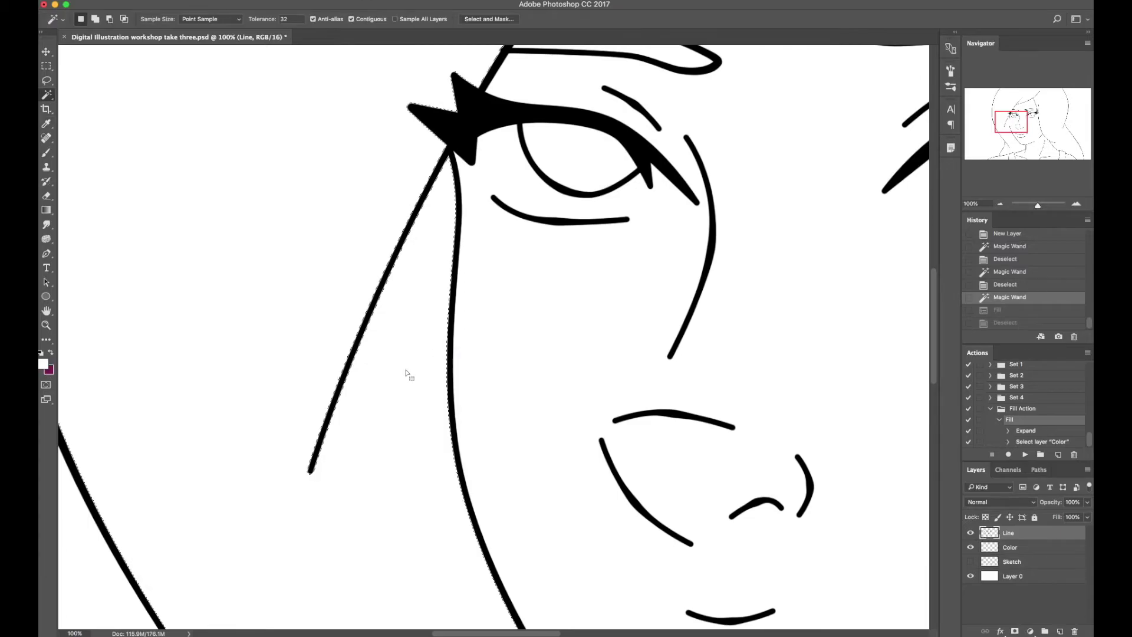
key(super+BackSpace)
key(super+d)
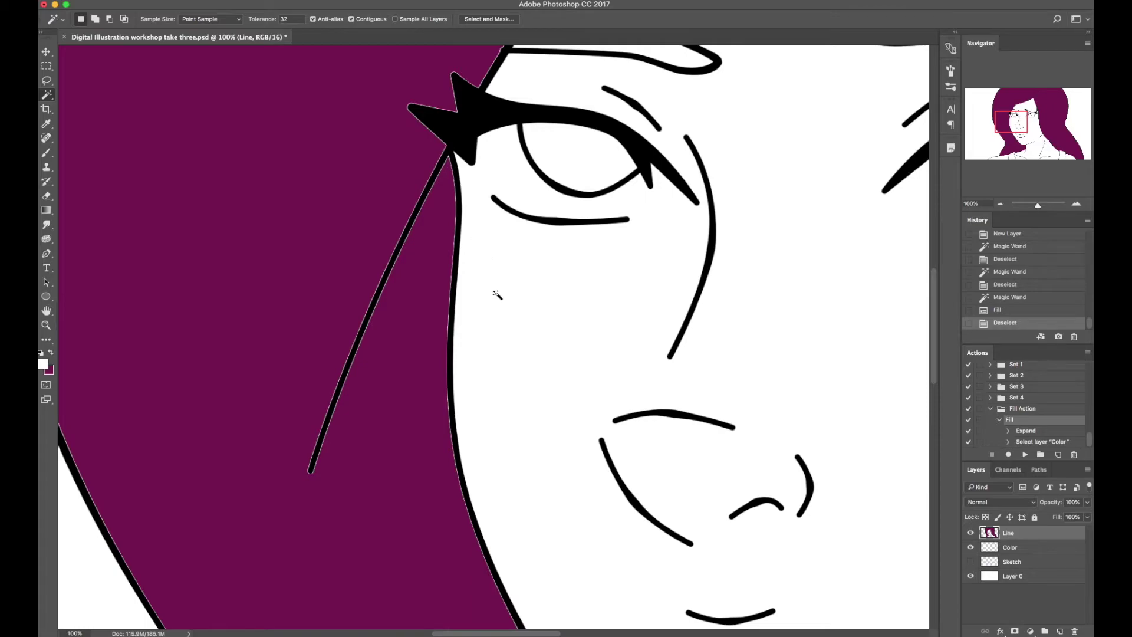
Step back to the hair selection and try the dark purple fill on the Color layer instead, viewing the whole drawing at 25%
click(997, 309)
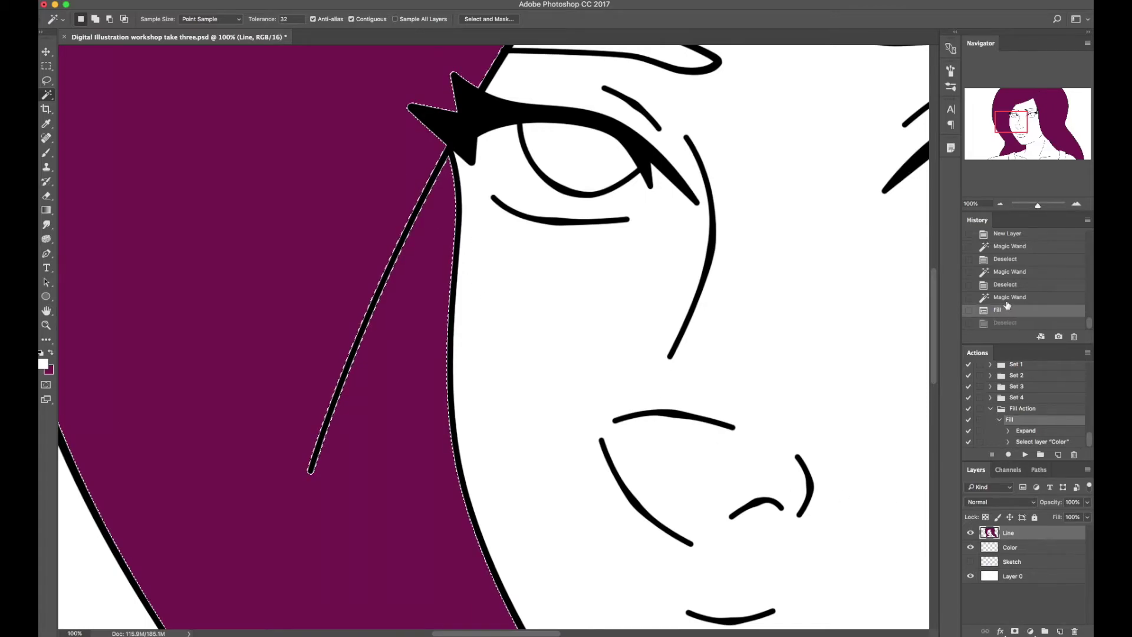
click(1009, 296)
click(1010, 548)
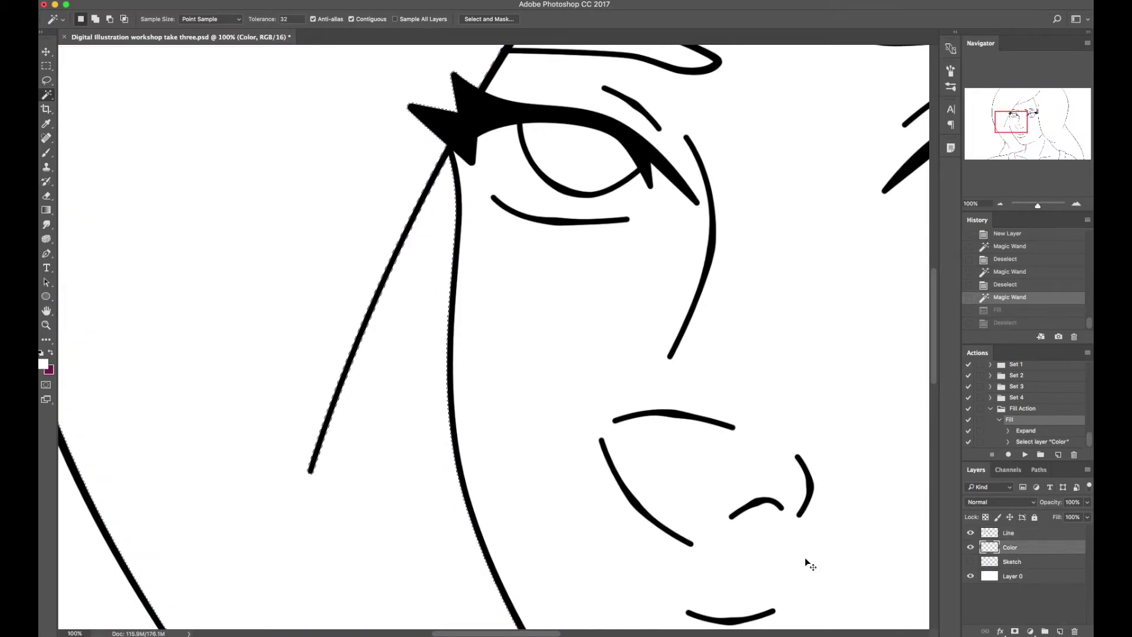
key(super+BackSpace)
key(super+d)
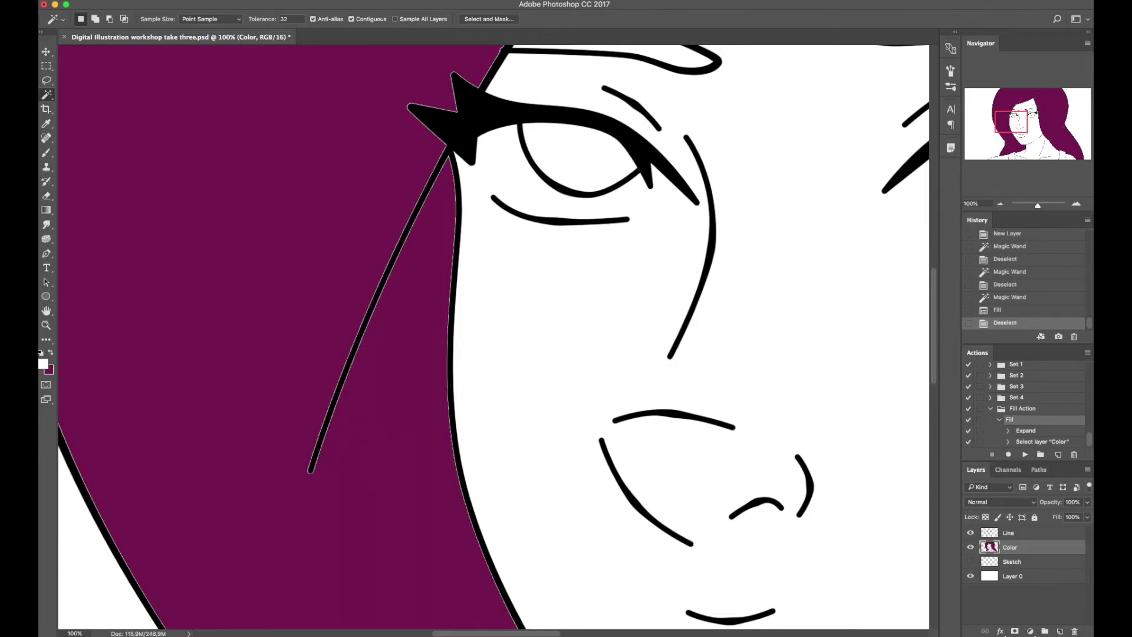
key(super+minus)
key(super+minus)
key(super+minus)
key(super+minus)
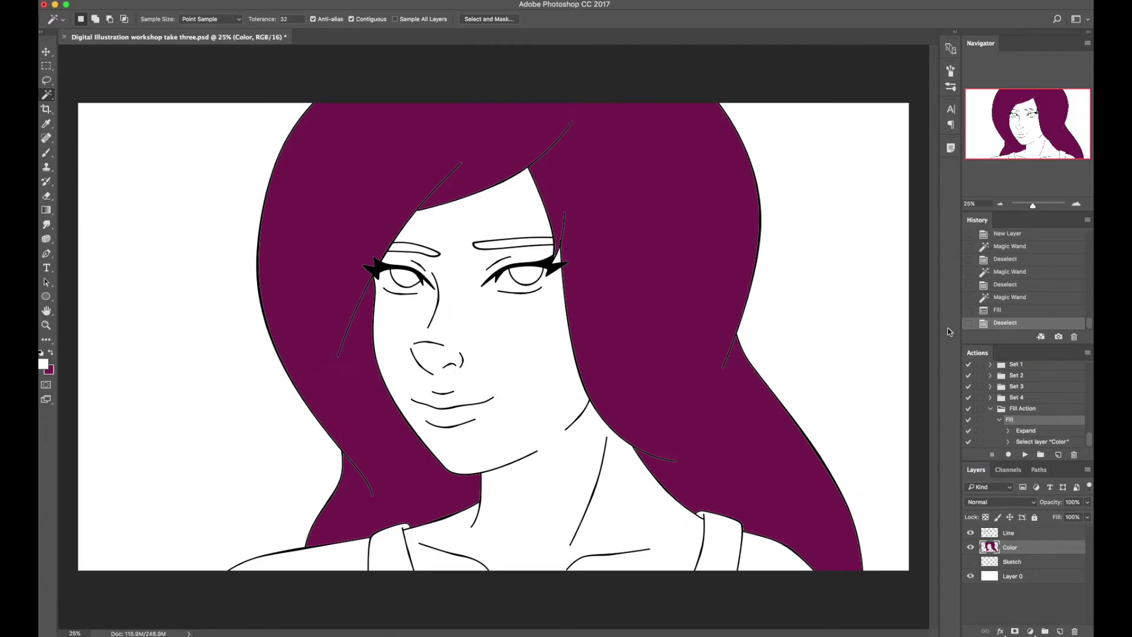
Step back to the unfilled hair selection on the Line layer and open the Expand Selection settings for it
click(1013, 299)
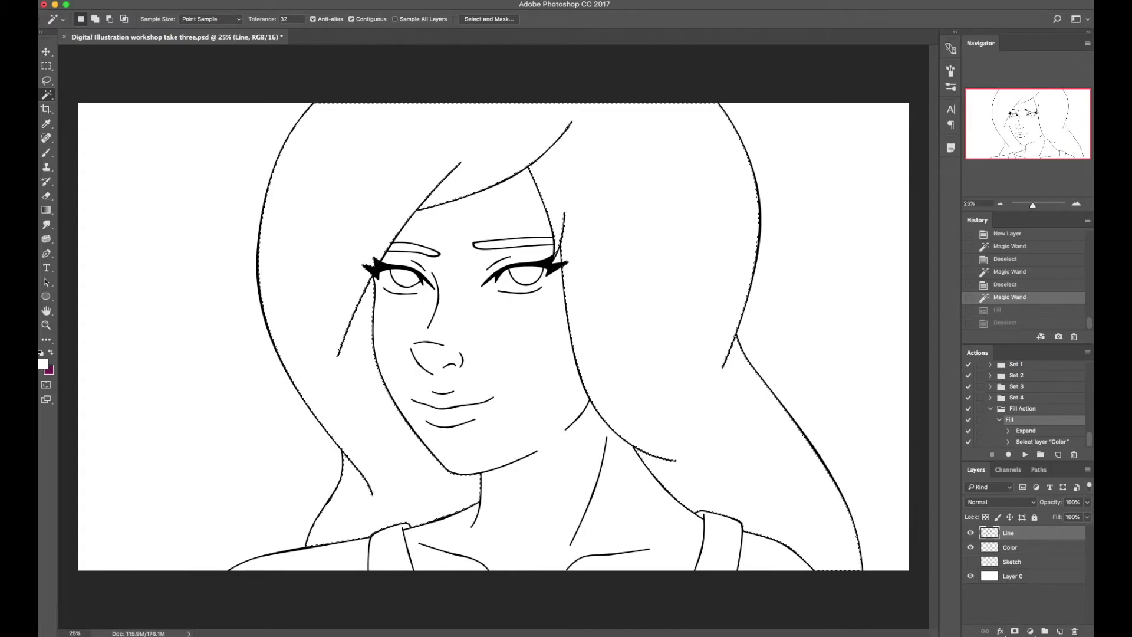
click(276, 0)
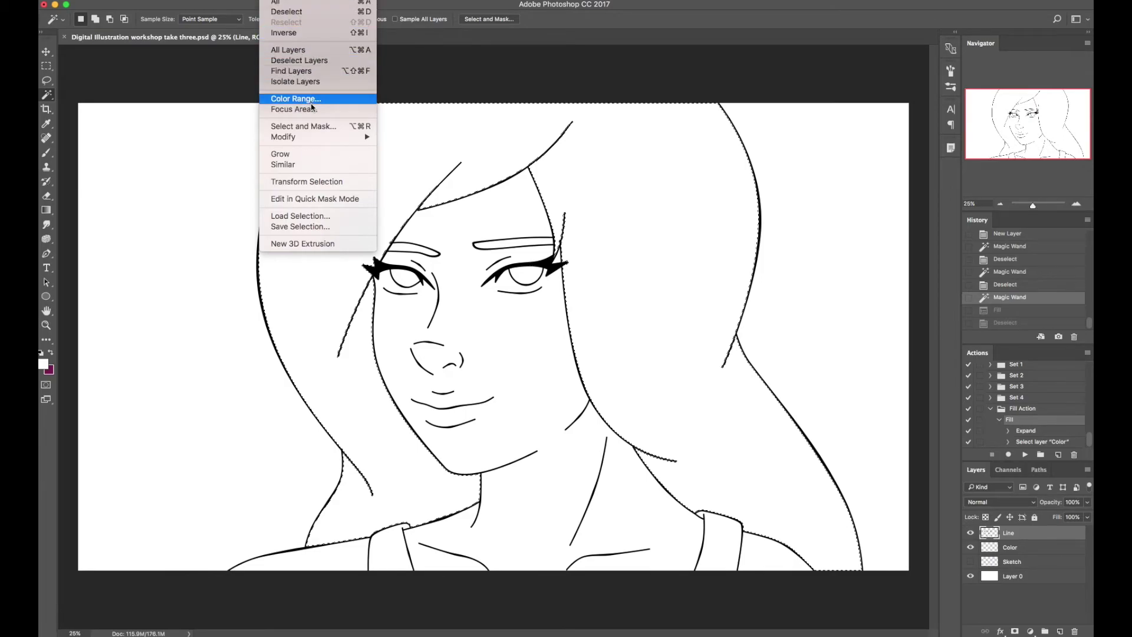
mouse_move(322, 143)
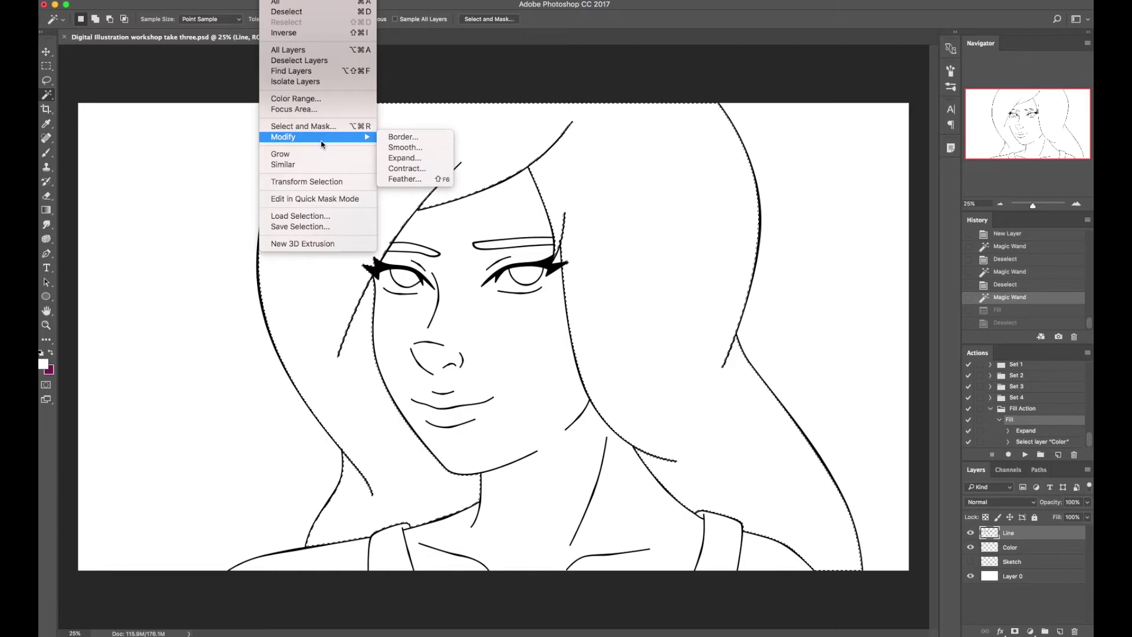
click(405, 158)
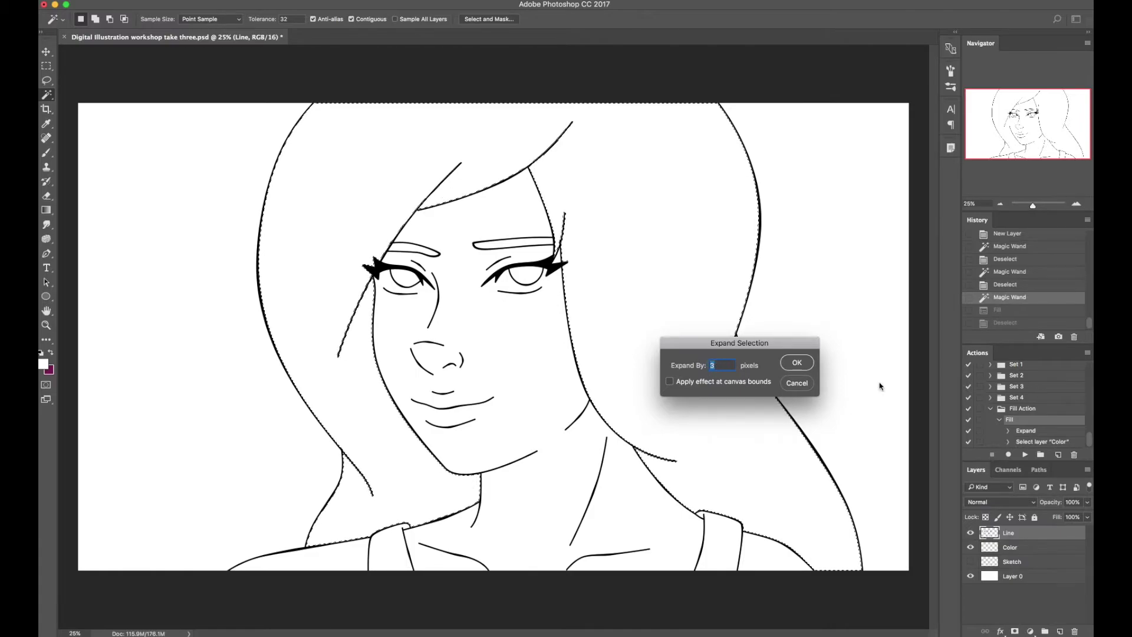
Expand the hair selection by 3 pixels, fill it with a magenta background color on the Color layer, and deselect
click(804, 364)
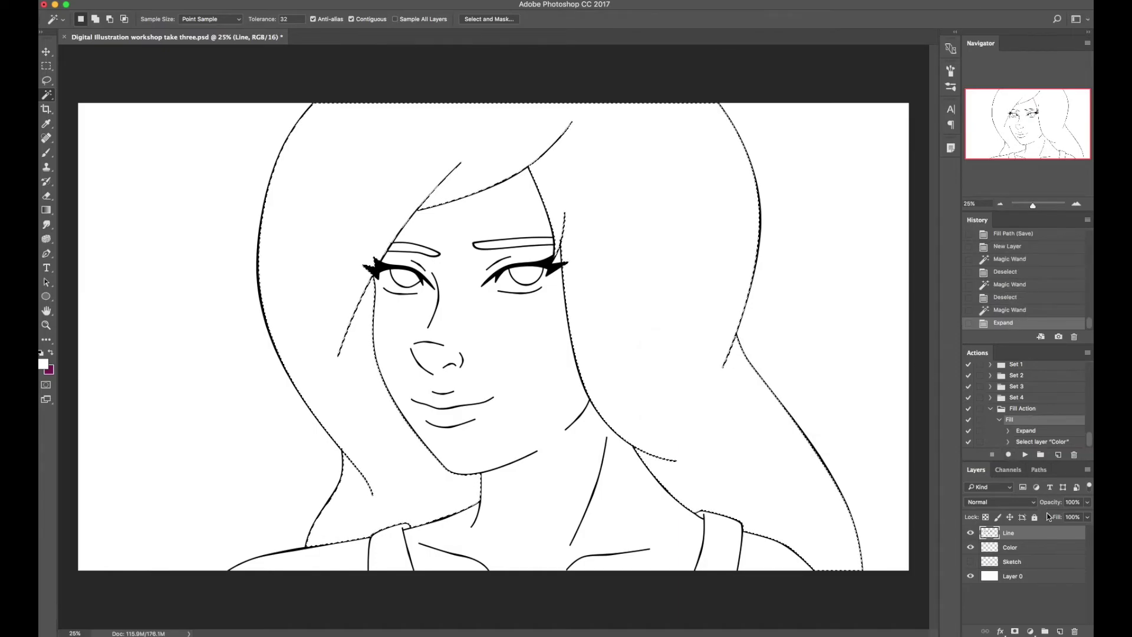
click(1007, 550)
click(50, 370)
click(268, 404)
click(410, 372)
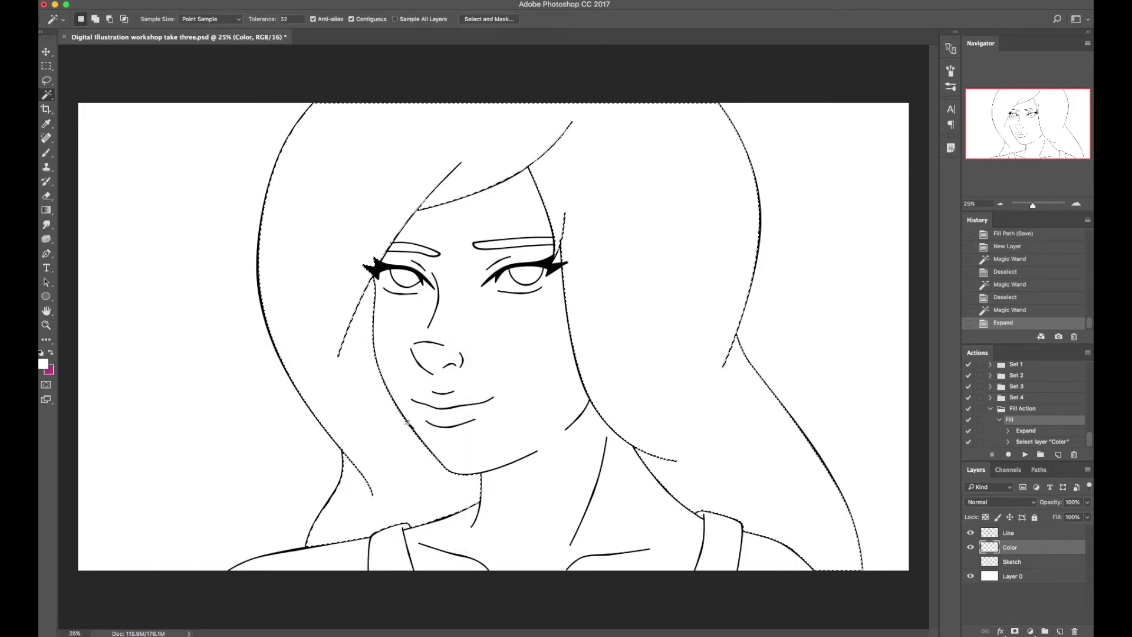
key(super+BackSpace)
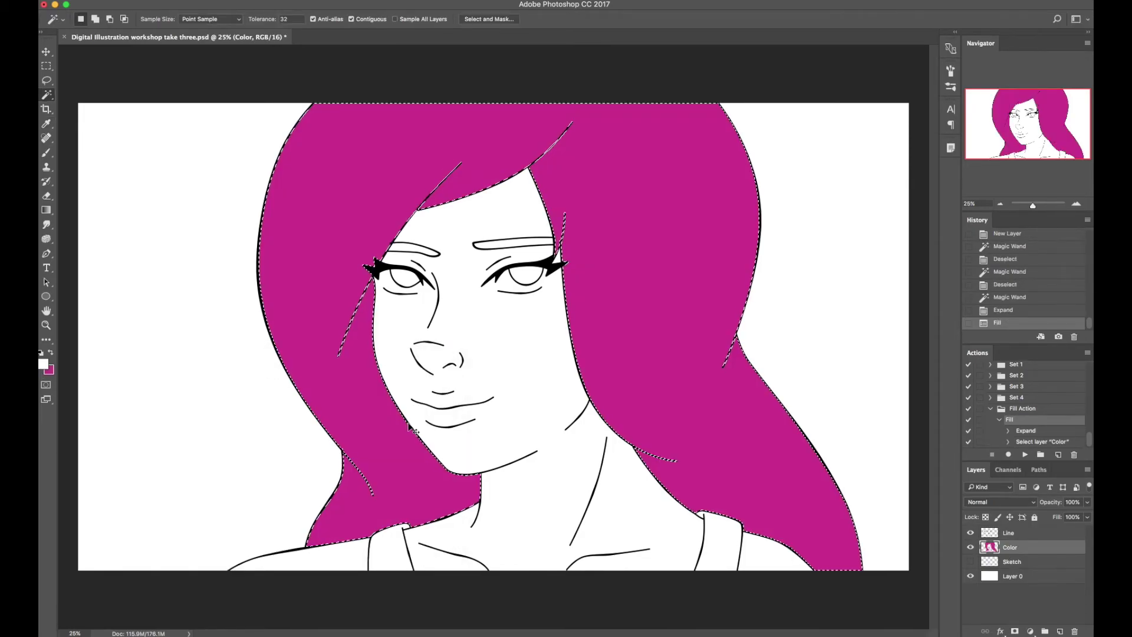
key(super+d)
Inspect the magenta fill's edge beside the face at 100%, with the Line layer hidden and shown, and return to 25%
key(super+1)
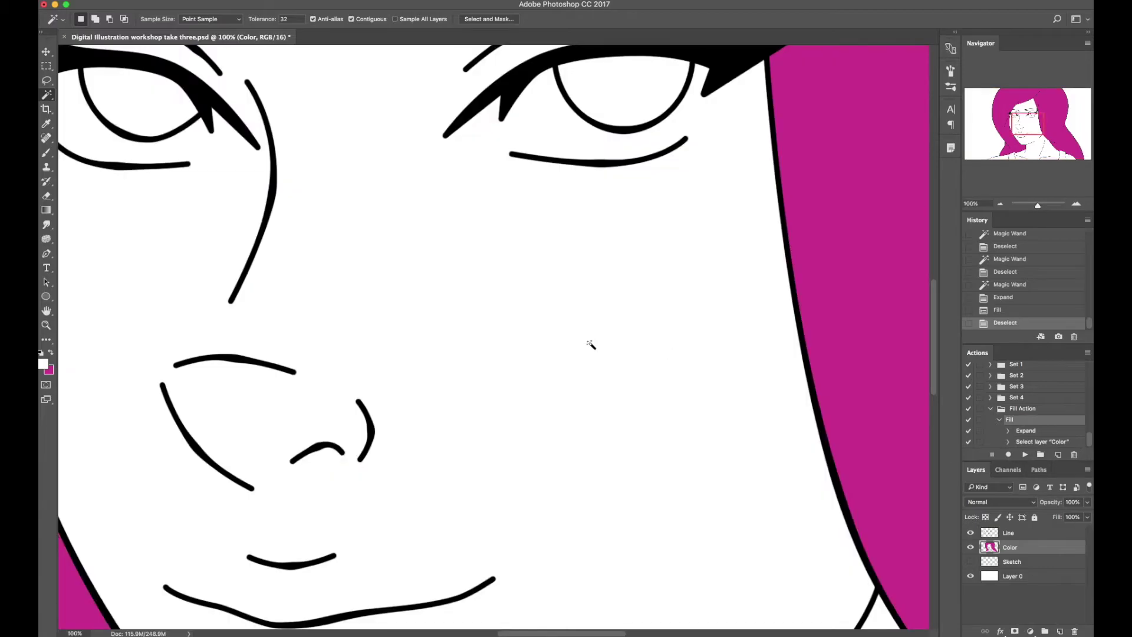
scroll(591, 345, right, 5)
click(970, 533)
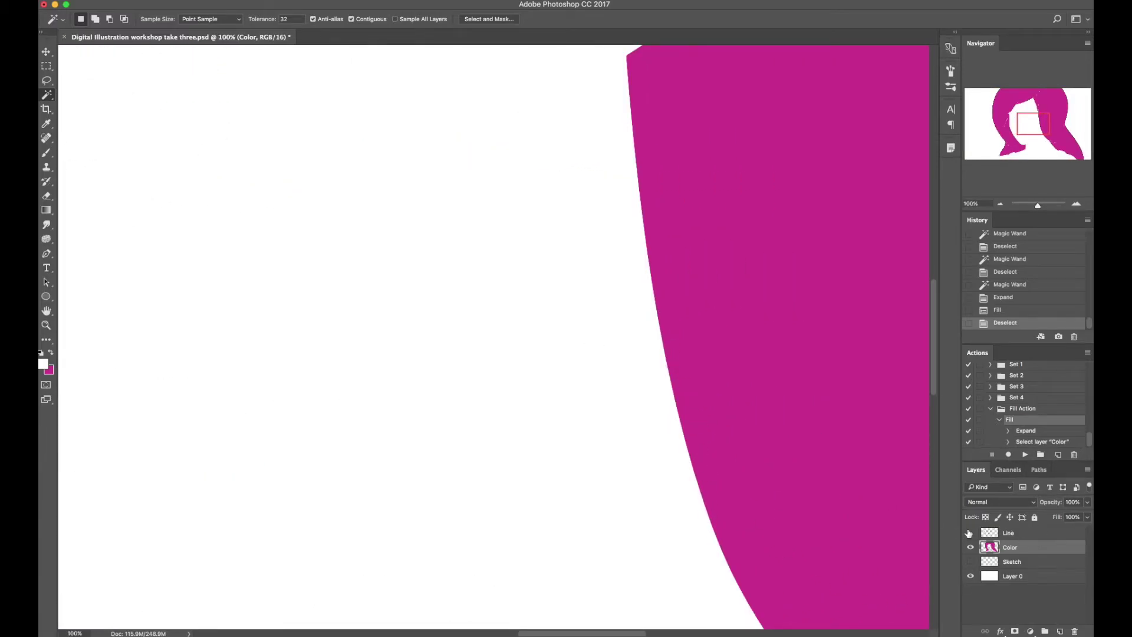
click(970, 533)
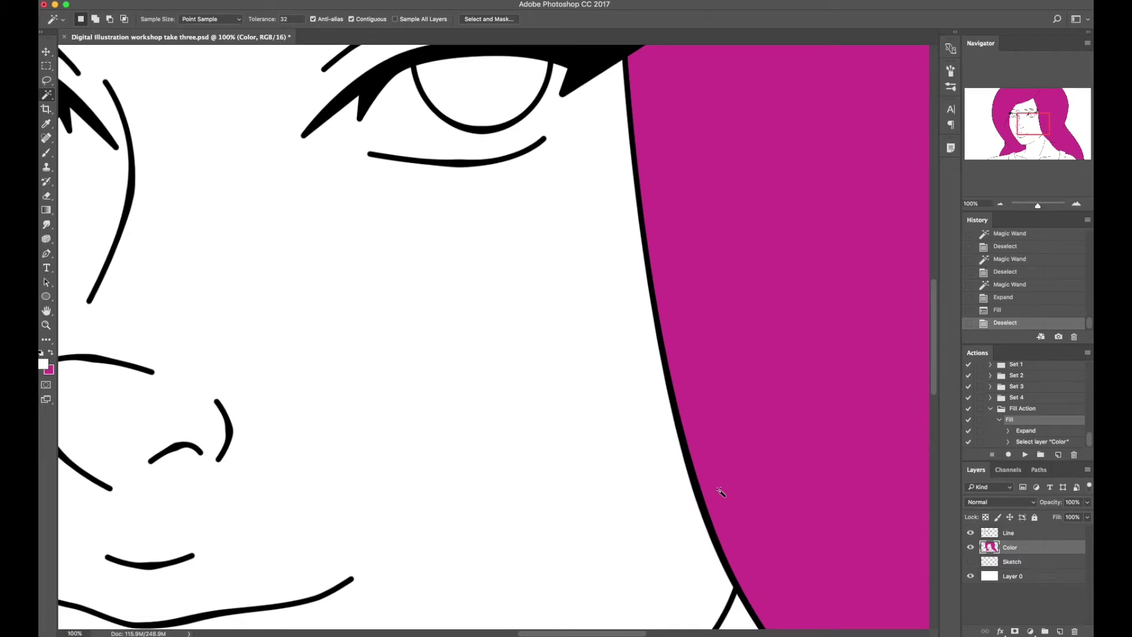
key(super+minus)
key(super+minus)
key(super+minus)
key(super+minus)
Select the hair area from the Line layer and run the Fill action to expand it and switch to the Color layer
click(1075, 529)
click(324, 191)
key(F2)
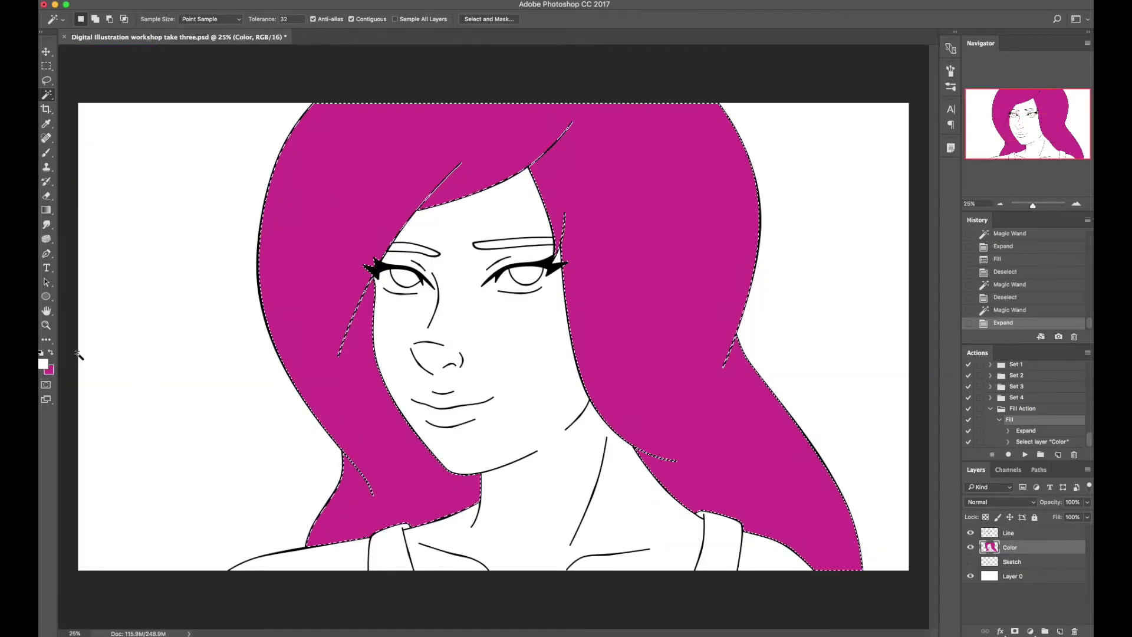
Sample the hair's magenta for the foreground color and shift it to a darker crimson
click(43, 364)
click(319, 266)
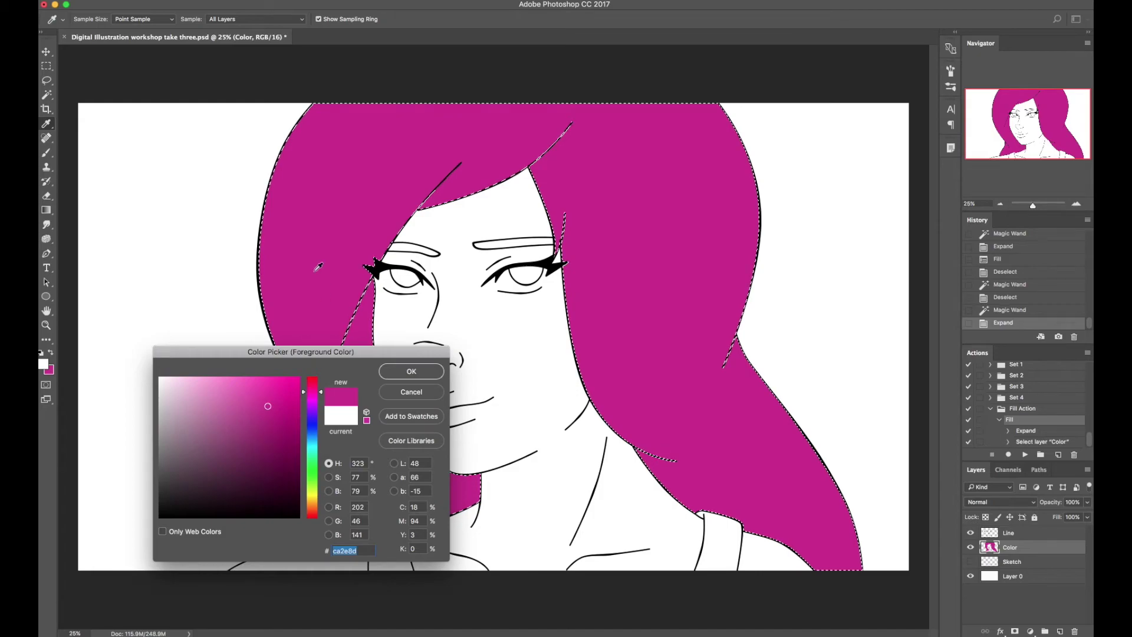
drag(270, 419, 273, 428)
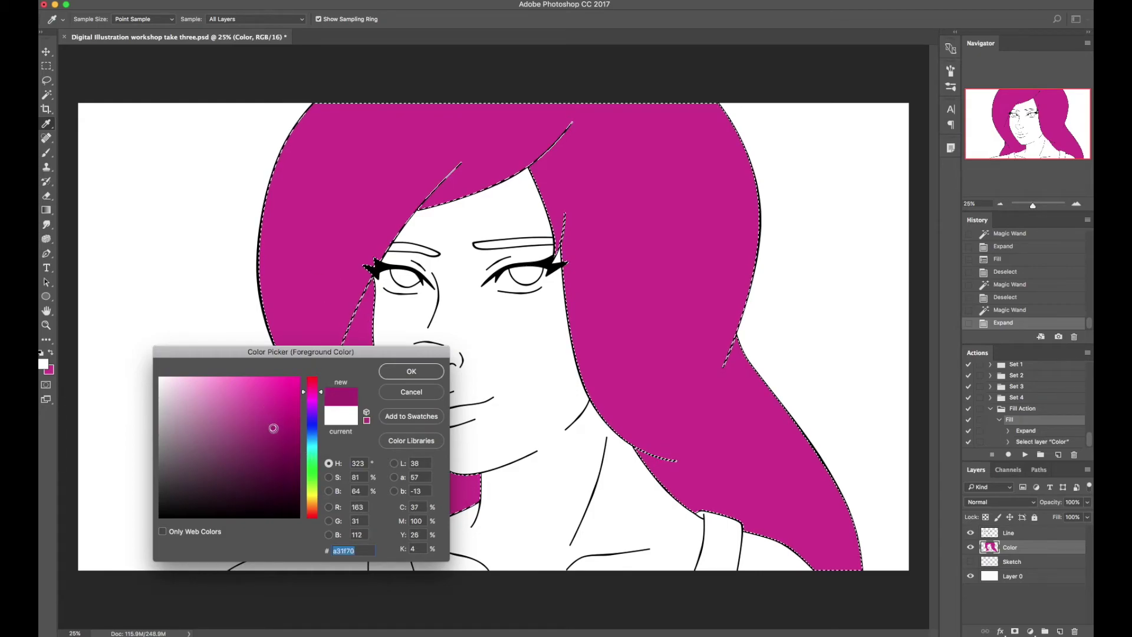
drag(312, 393, 343, 386)
click(412, 371)
Set up the Gradient tool with the Foreground to Background preset
click(47, 211)
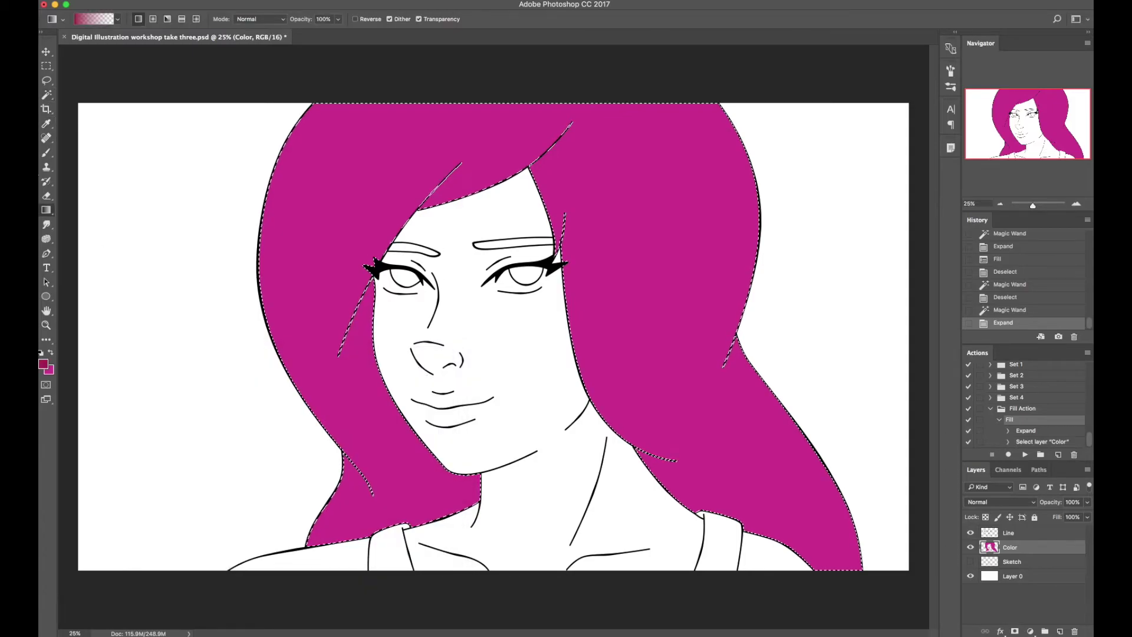
right_click(47, 211)
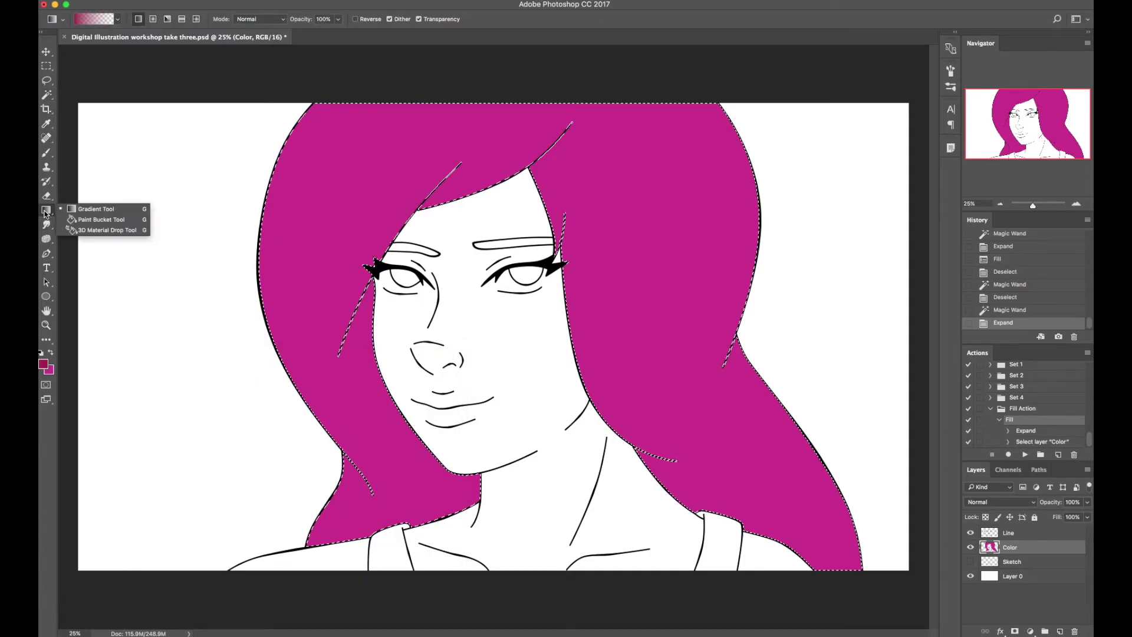
click(95, 209)
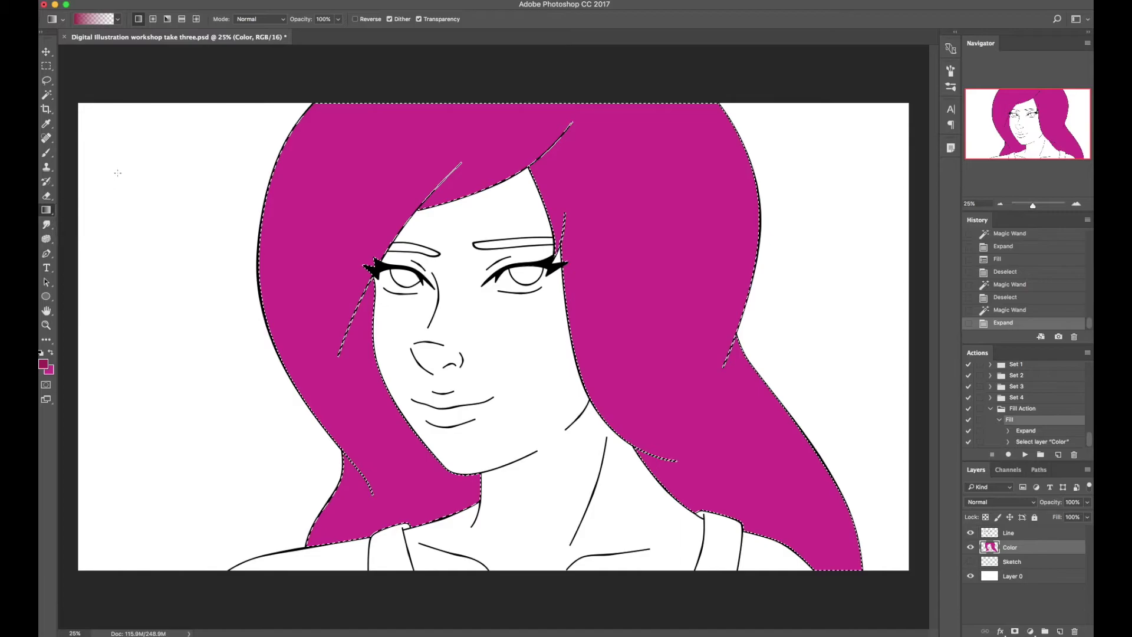
click(96, 18)
click(639, 274)
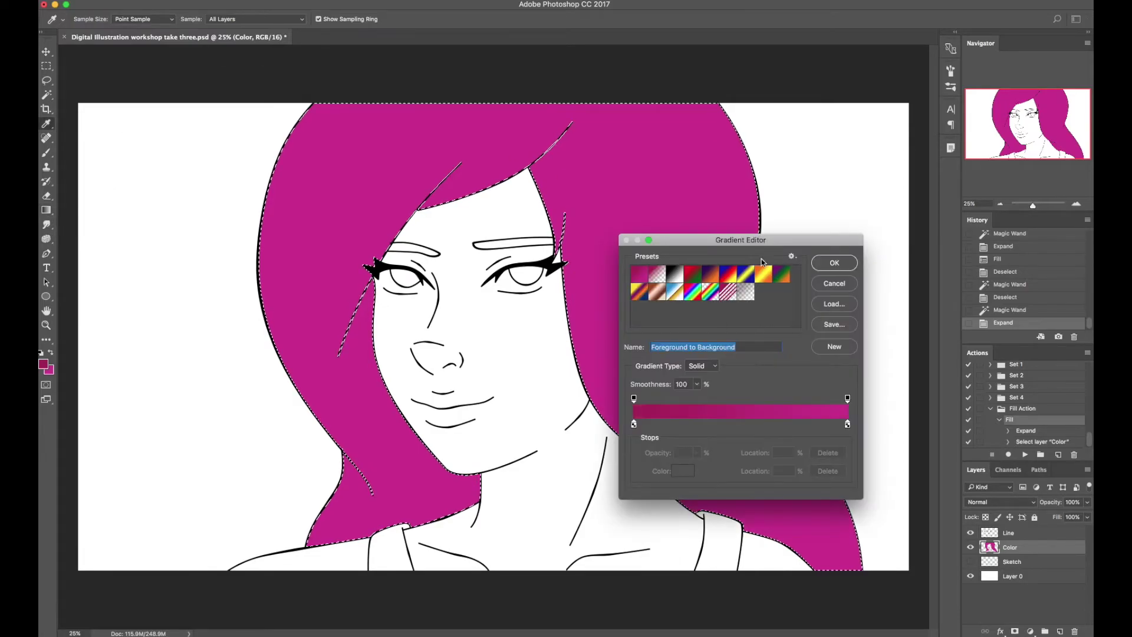
click(834, 262)
Apply a vertical gradient to the hair selection, magenta at the top to crimson at the bottom, deselect, and activate the Line layer
mouse_move(491, 167)
mouse_down()
mouse_move(521, 504)
mouse_move(504, 470)
mouse_move(514, 190)
mouse_up()
key(super+z)
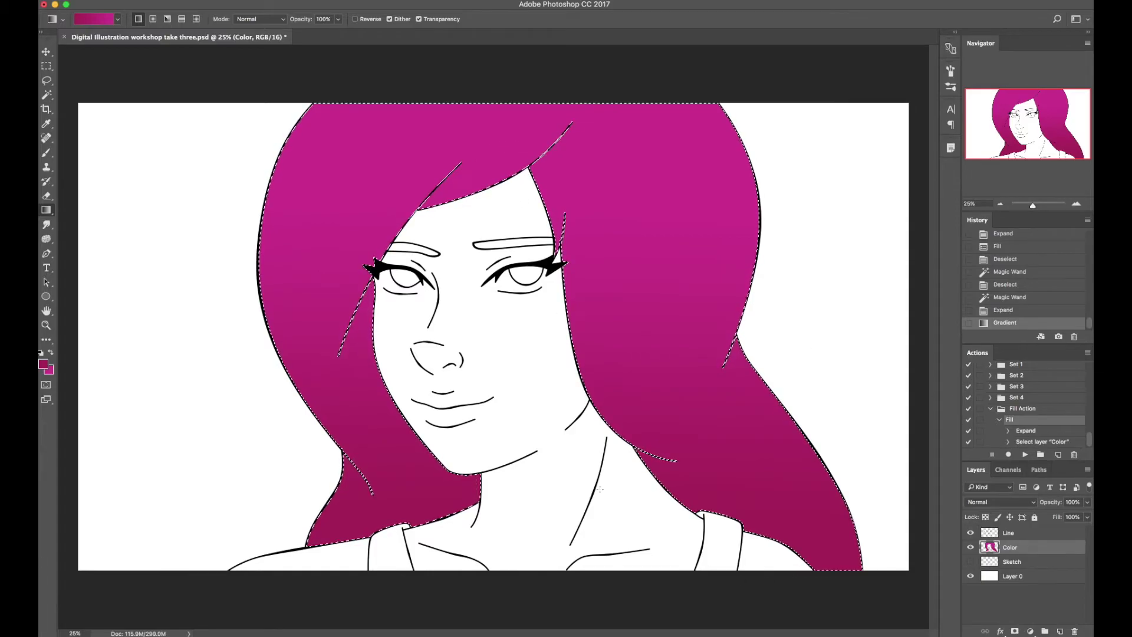
key(ctrl+d)
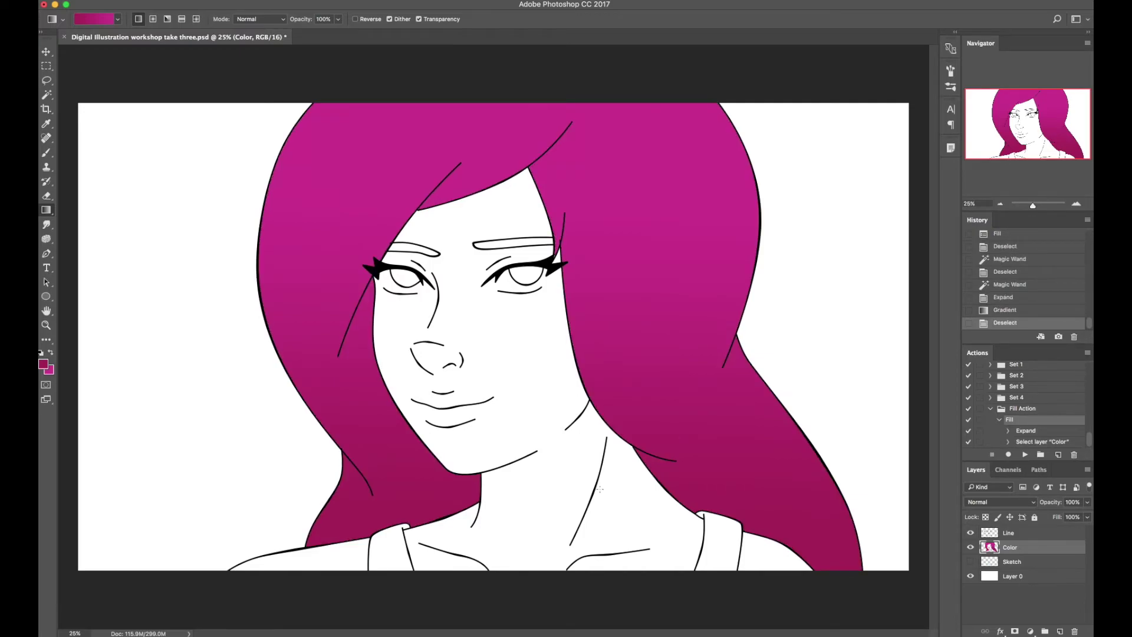
click(1018, 538)
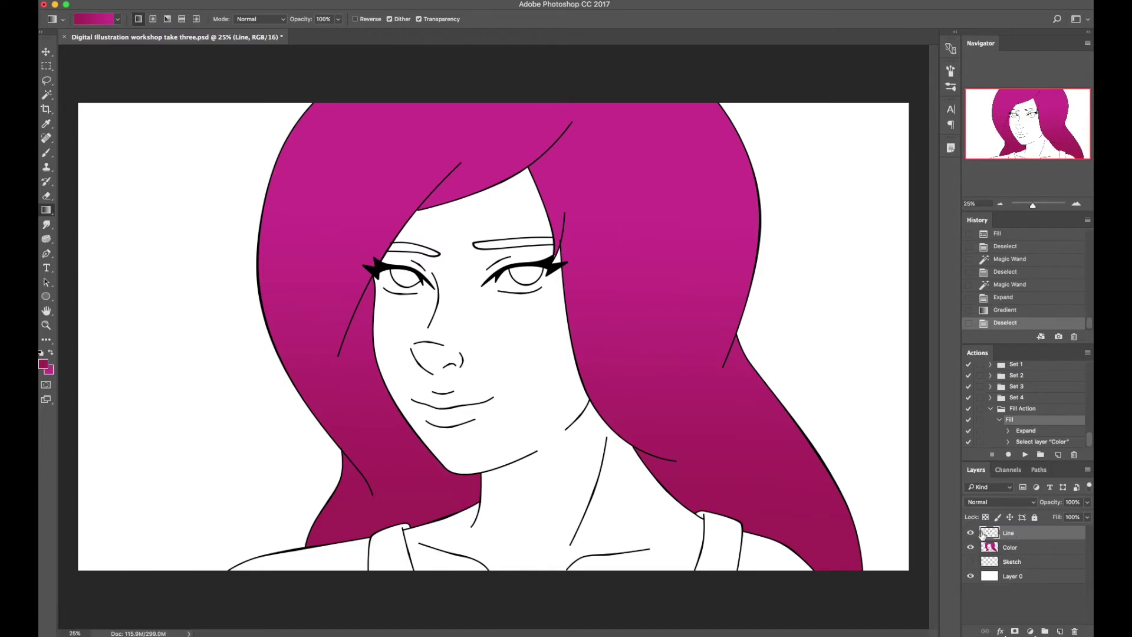
Lock the Line layer completely, try painting on it with the Brush tool, and unlock it again
click(1035, 517)
click(1036, 517)
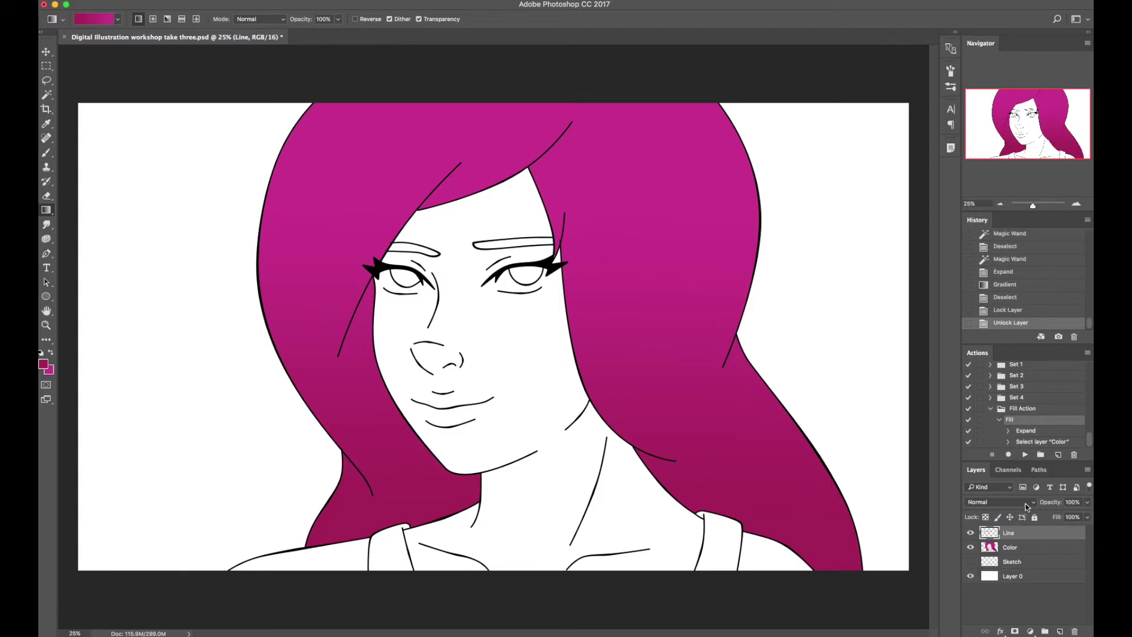
click(1035, 517)
key(b)
click(582, 365)
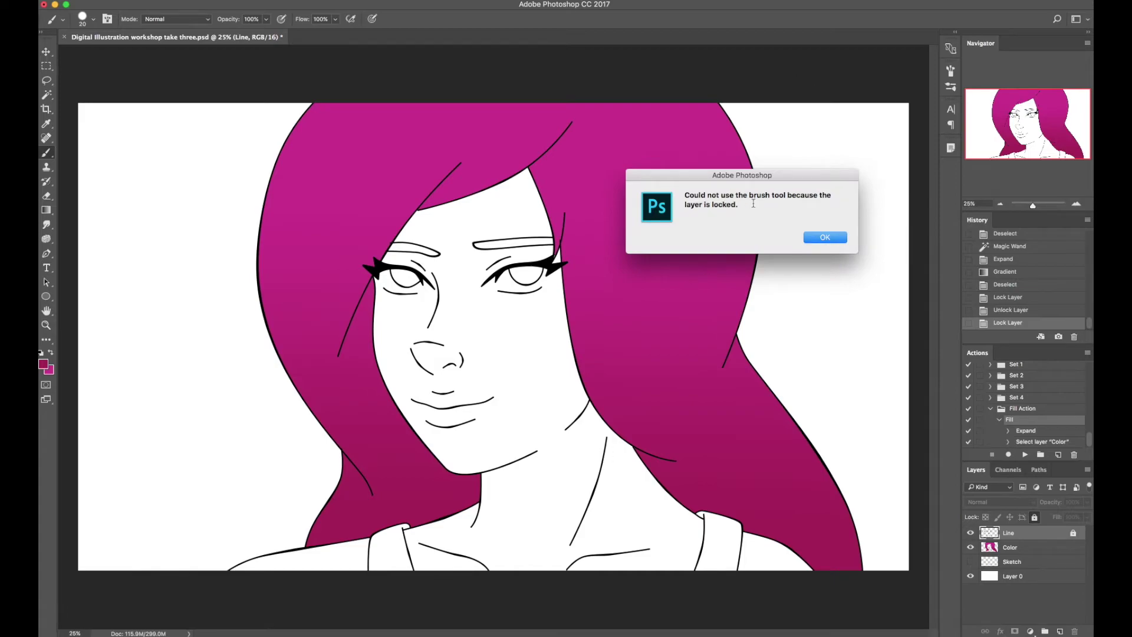
click(841, 240)
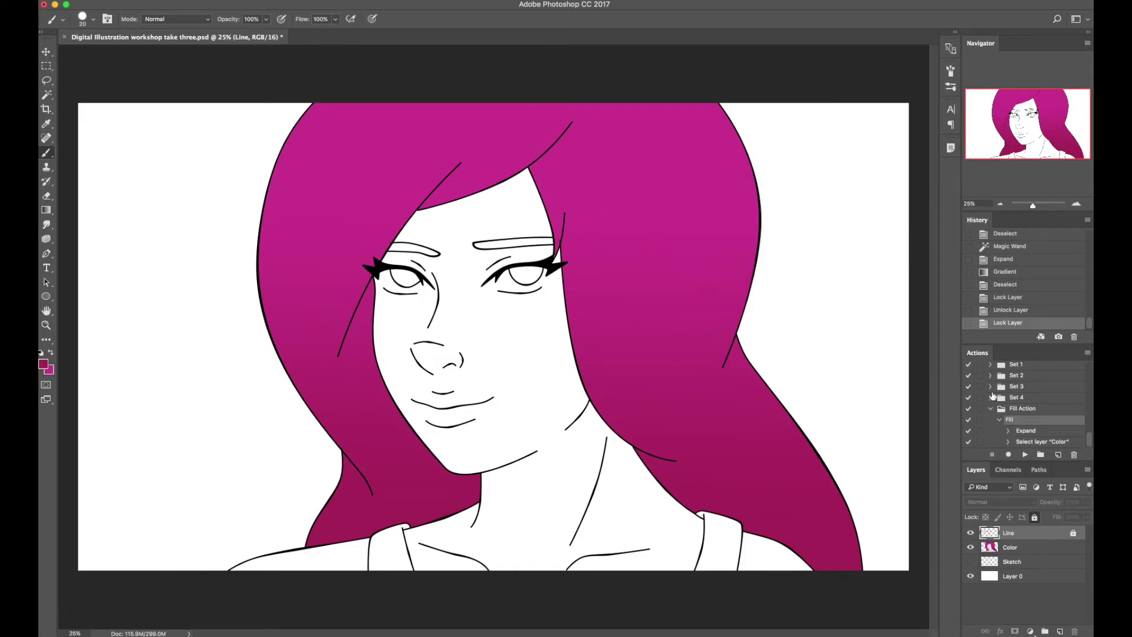
click(1035, 517)
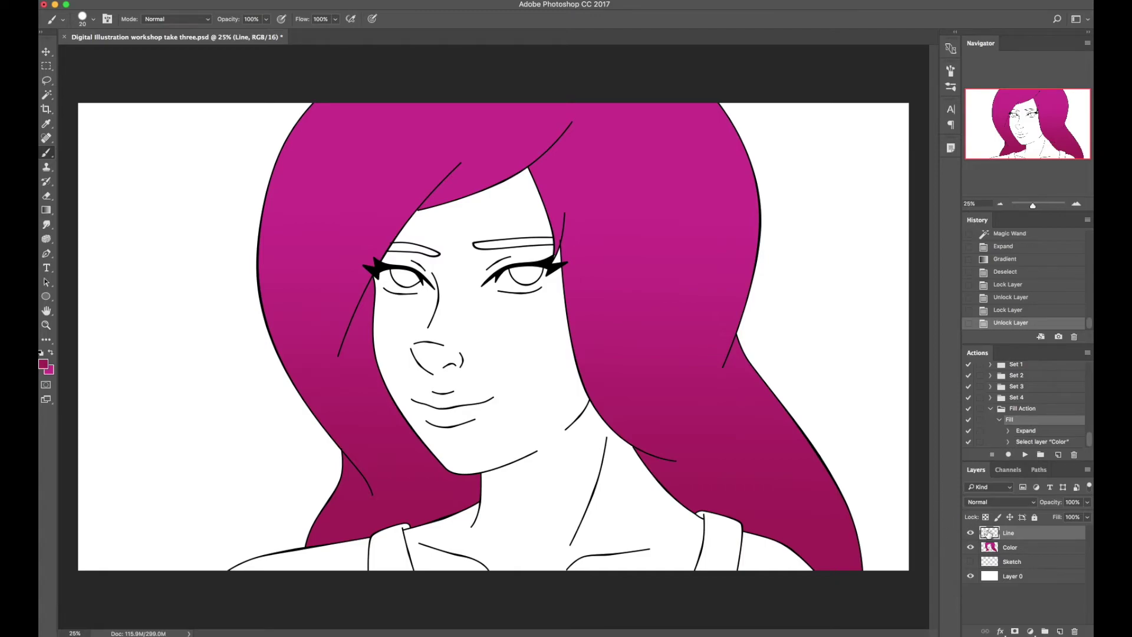
Select the face and neck with the Magic Wand, adding both shoulders and the small gap beside the eye at the hair's edge
key(w)
click(513, 380)
shift+click(352, 556)
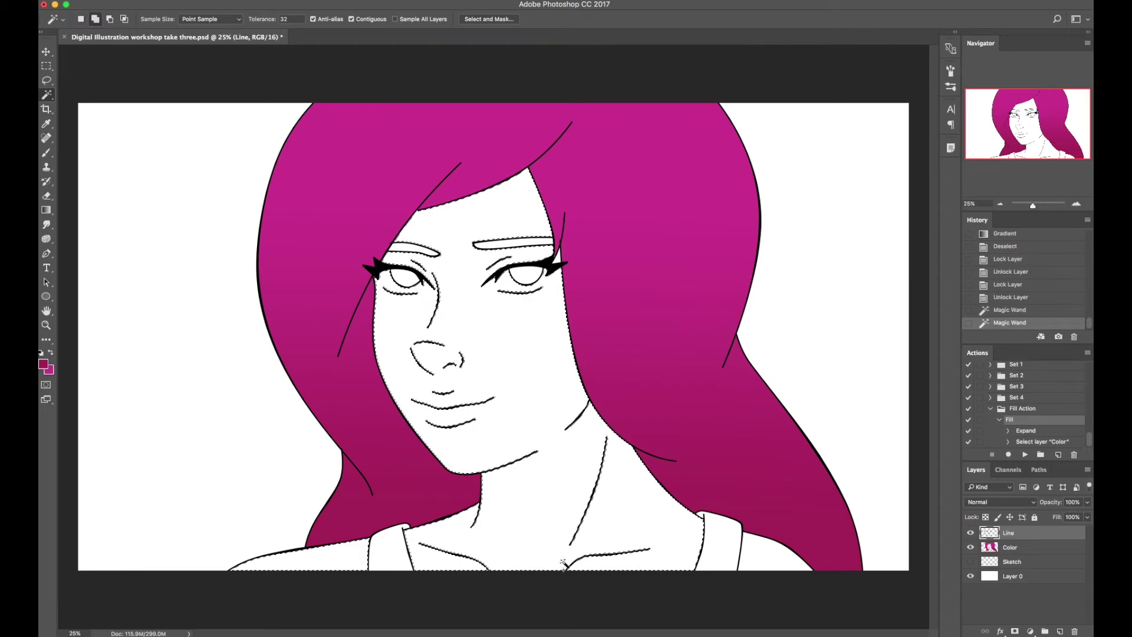
shift+click(763, 555)
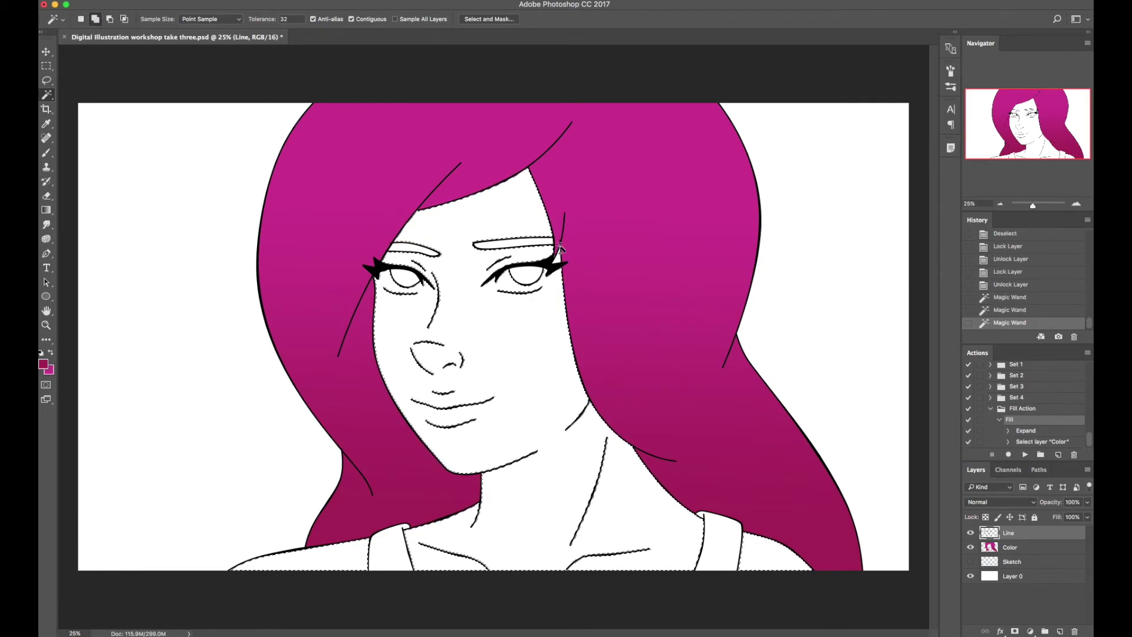
shift+click(561, 264)
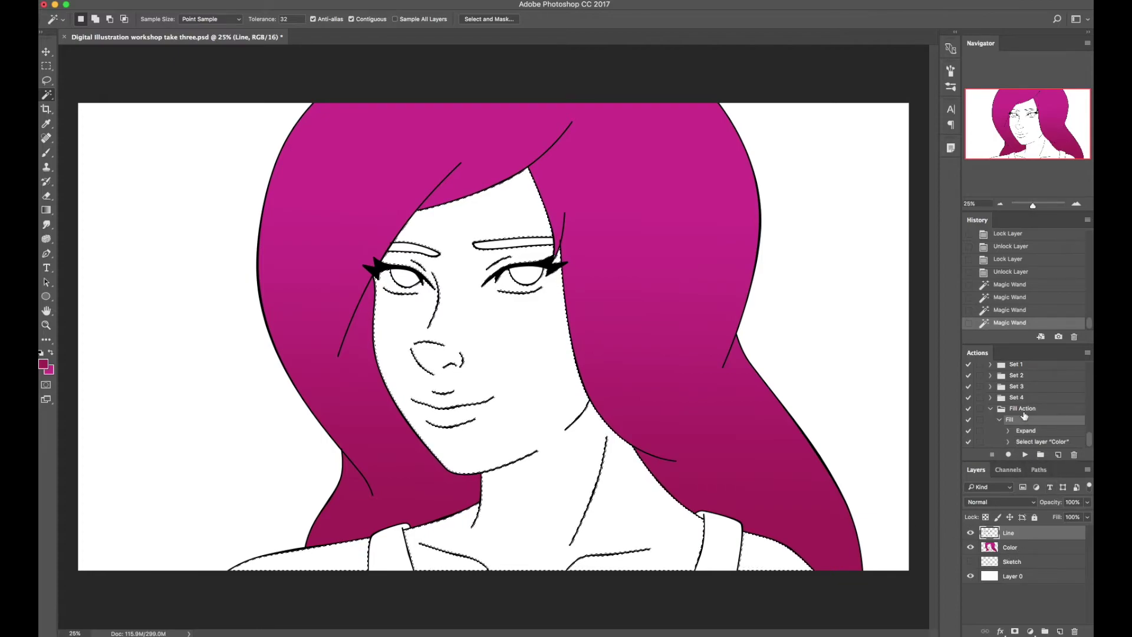
Delete the Fill Action set from the recorded actions
drag(1028, 408, 1077, 455)
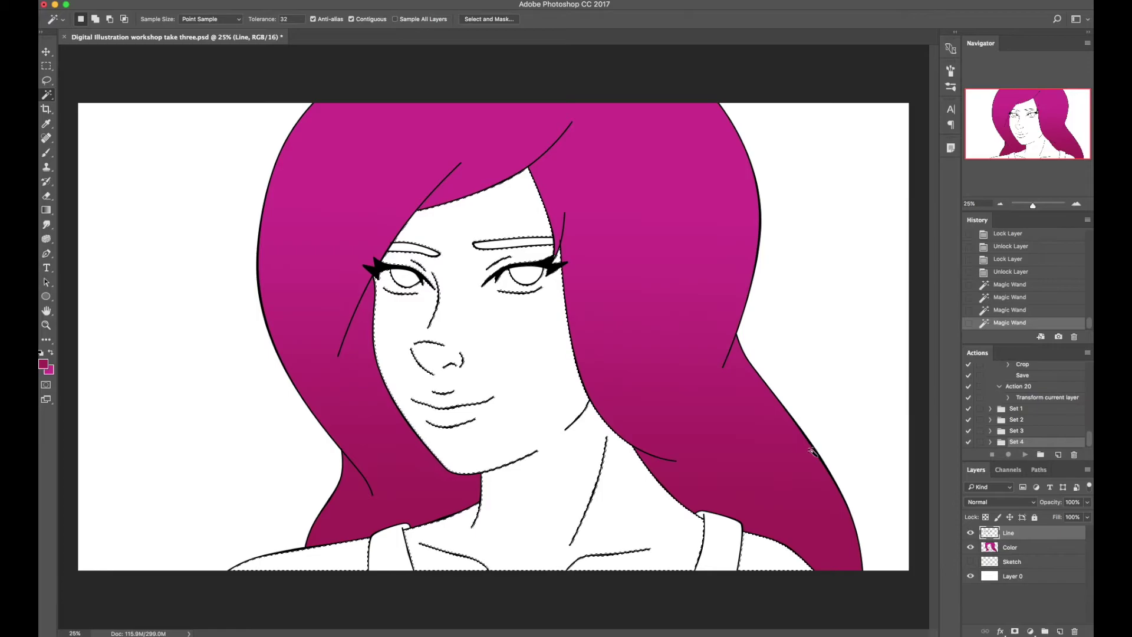
click(390, 1)
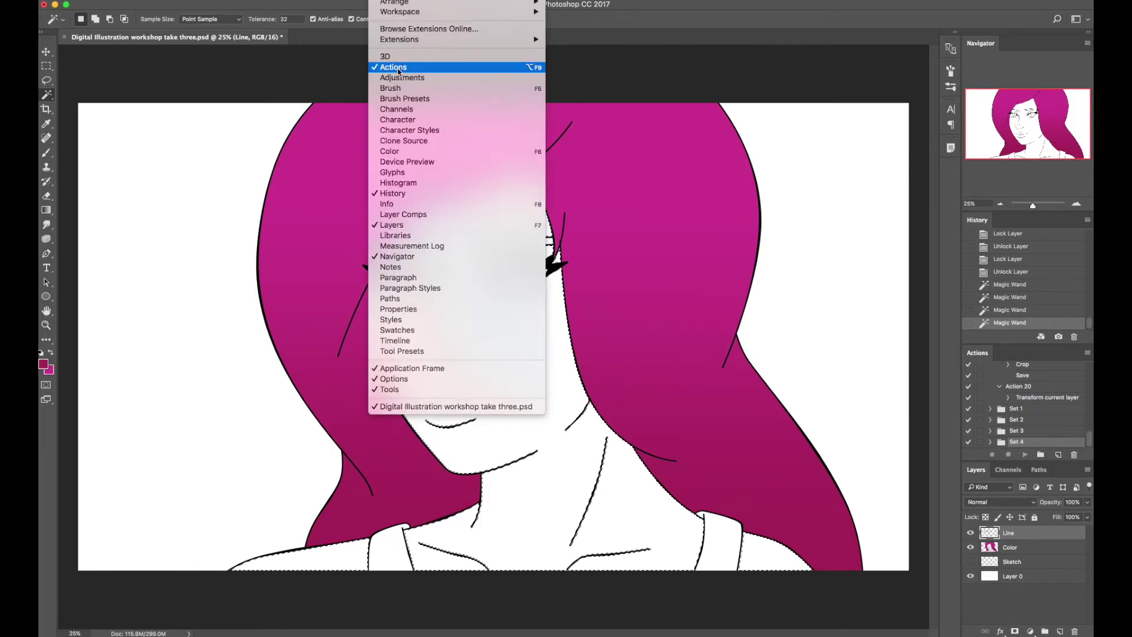
click(398, 67)
drag(990, 354, 1035, 455)
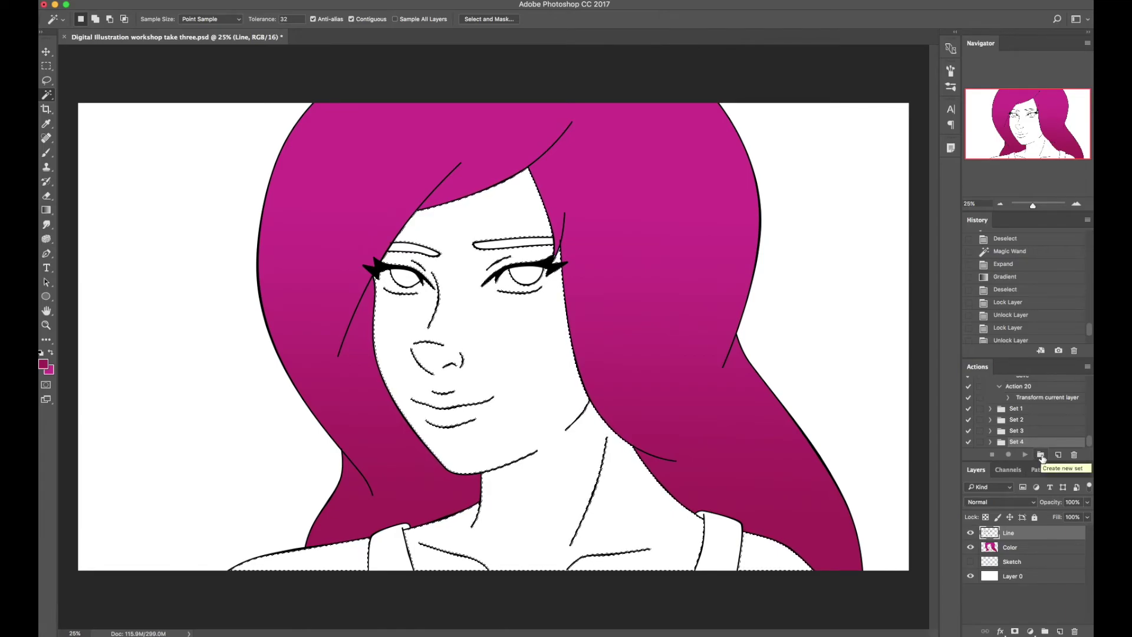
Create a new action set named Fast Color
click(1041, 455)
text(Fas)
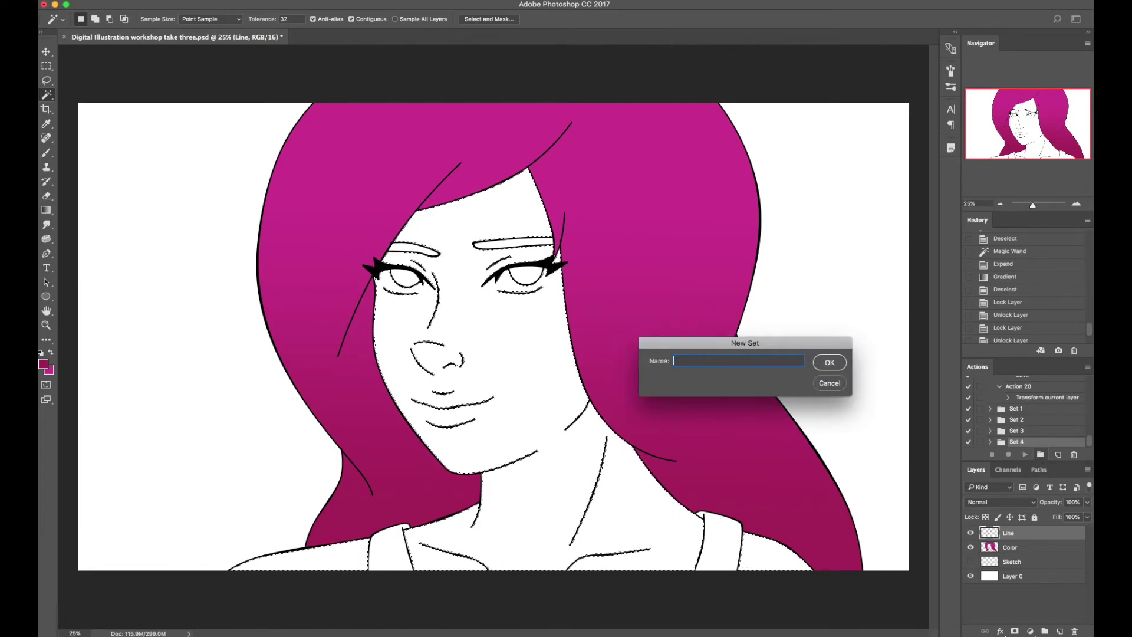
text(t Color)
key(Return)
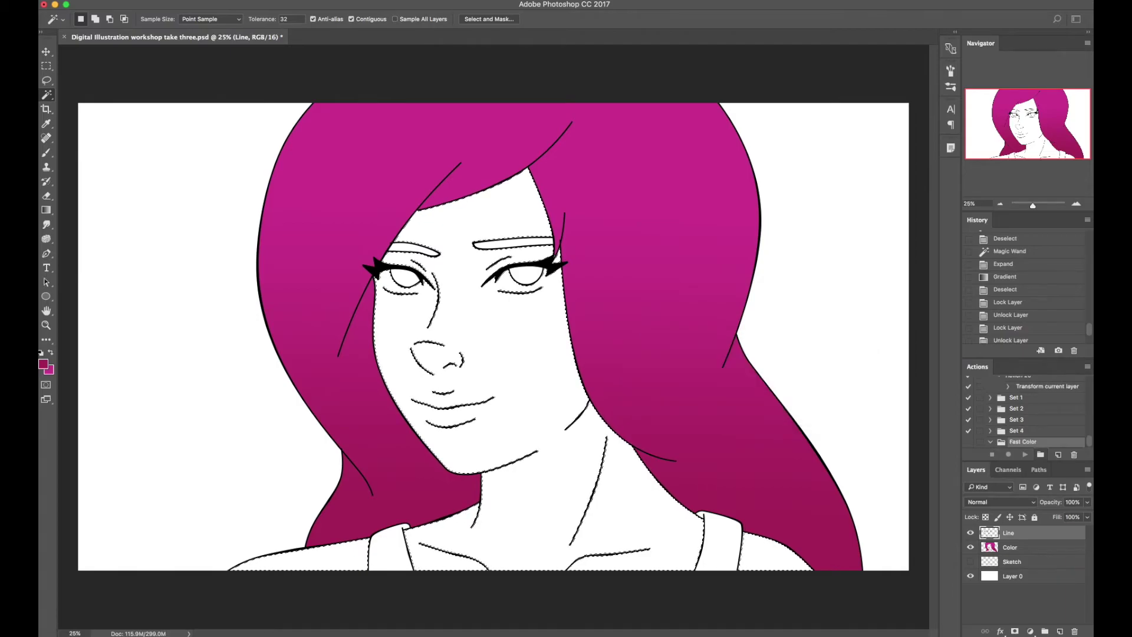
Create an action named Fill Color in the Fast Color set and start recording it
click(1058, 457)
click(1058, 457)
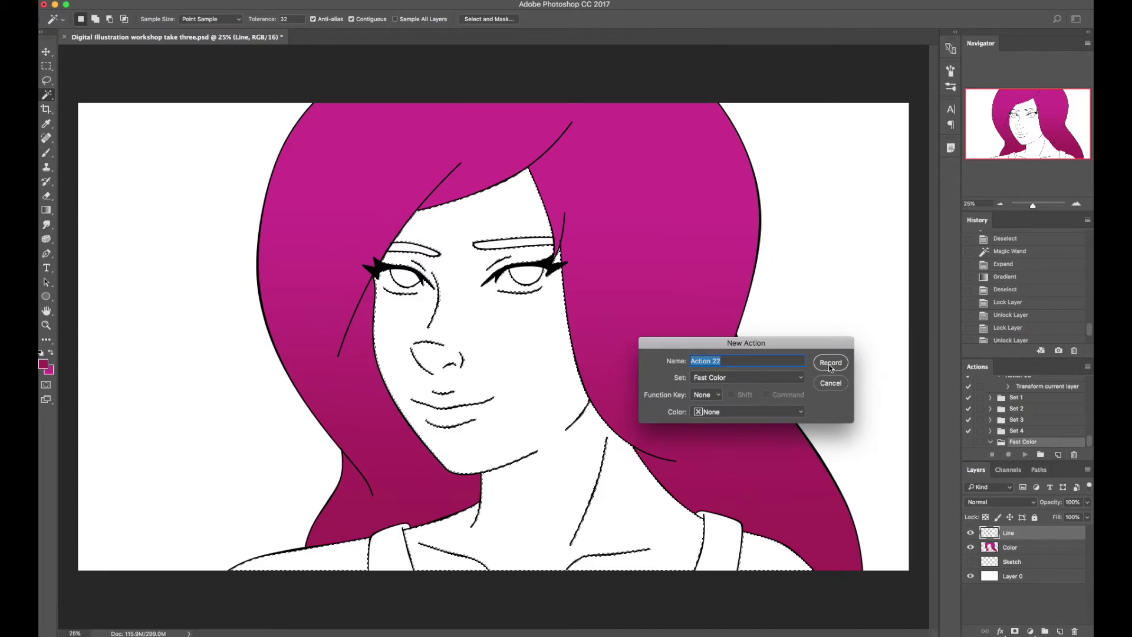
text(Fill Color)
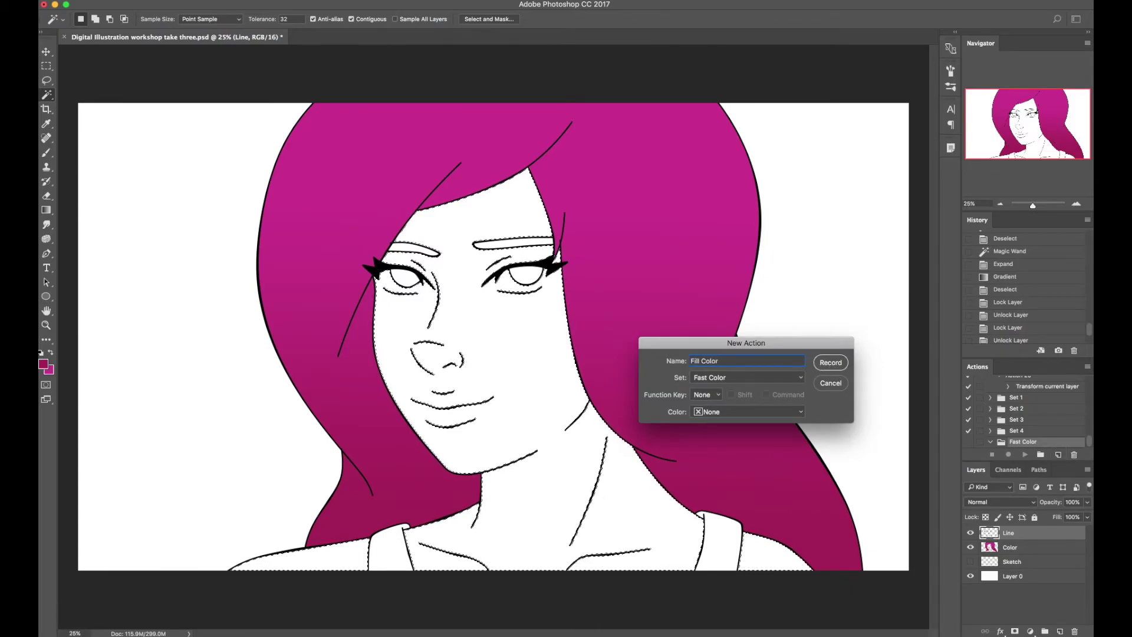
click(826, 362)
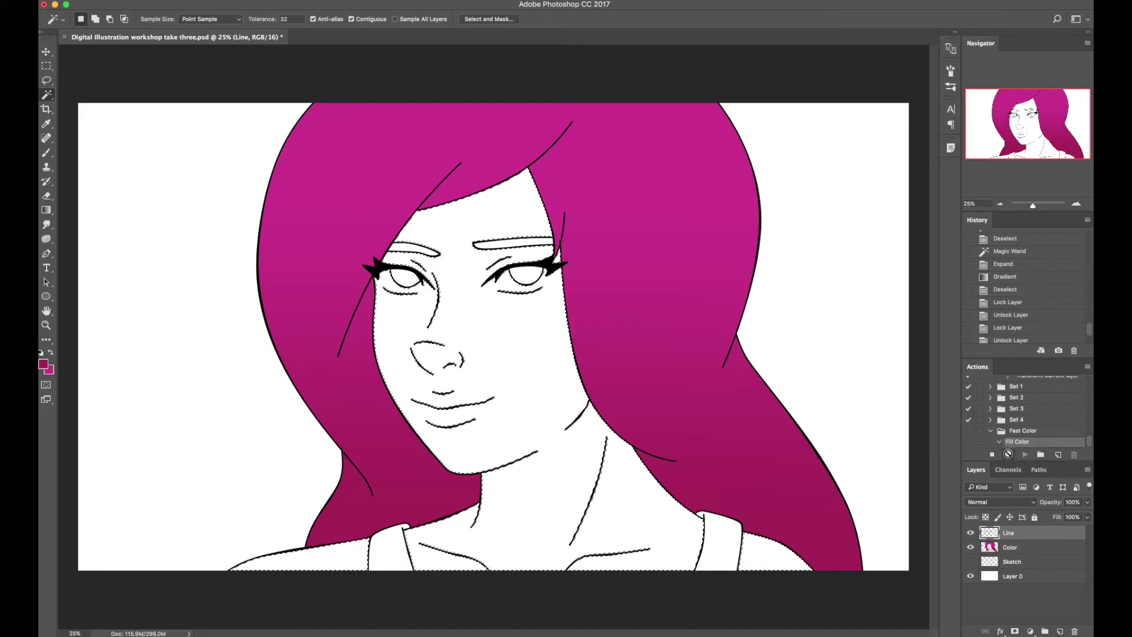
click(1008, 455)
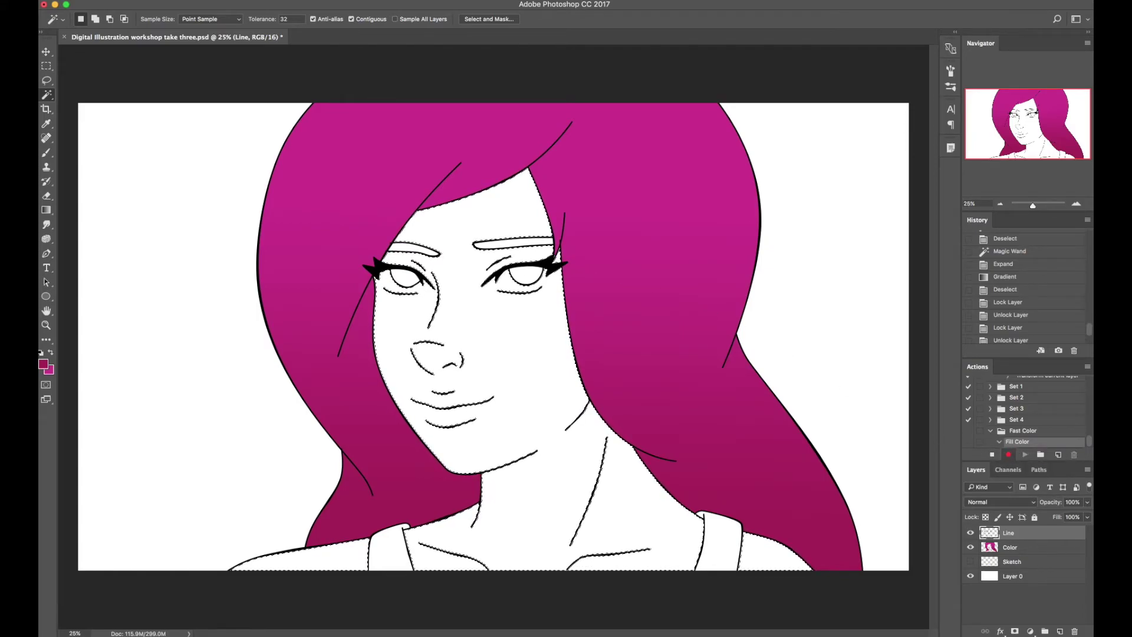
Record expanding the skin selection by 3 pixels as the action's first command
click(268, 1)
mouse_move(328, 138)
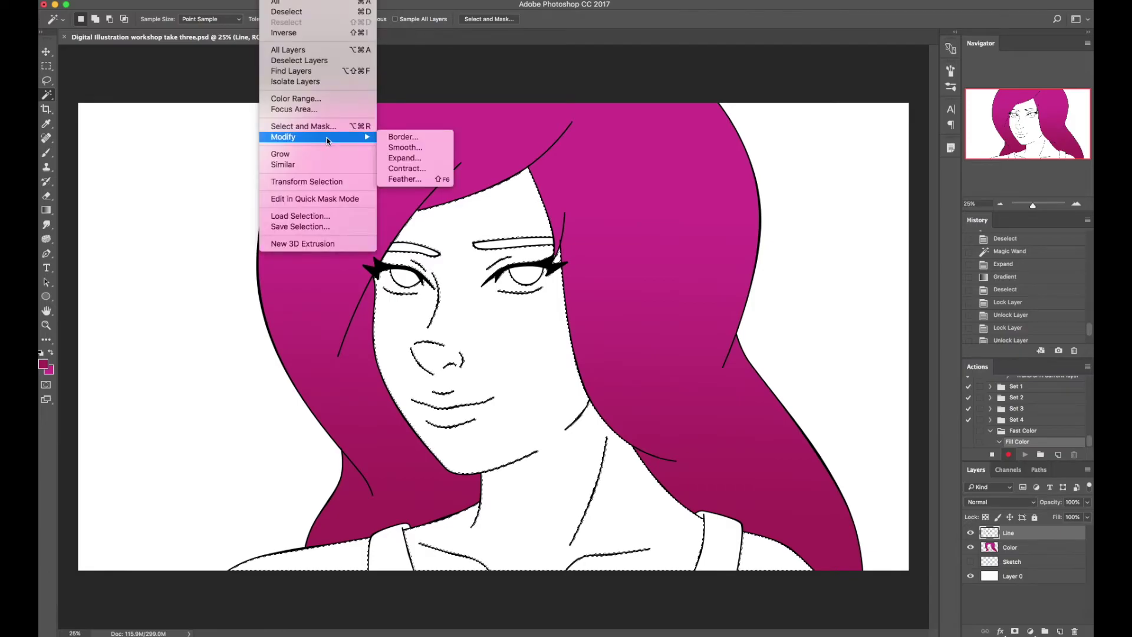
click(401, 159)
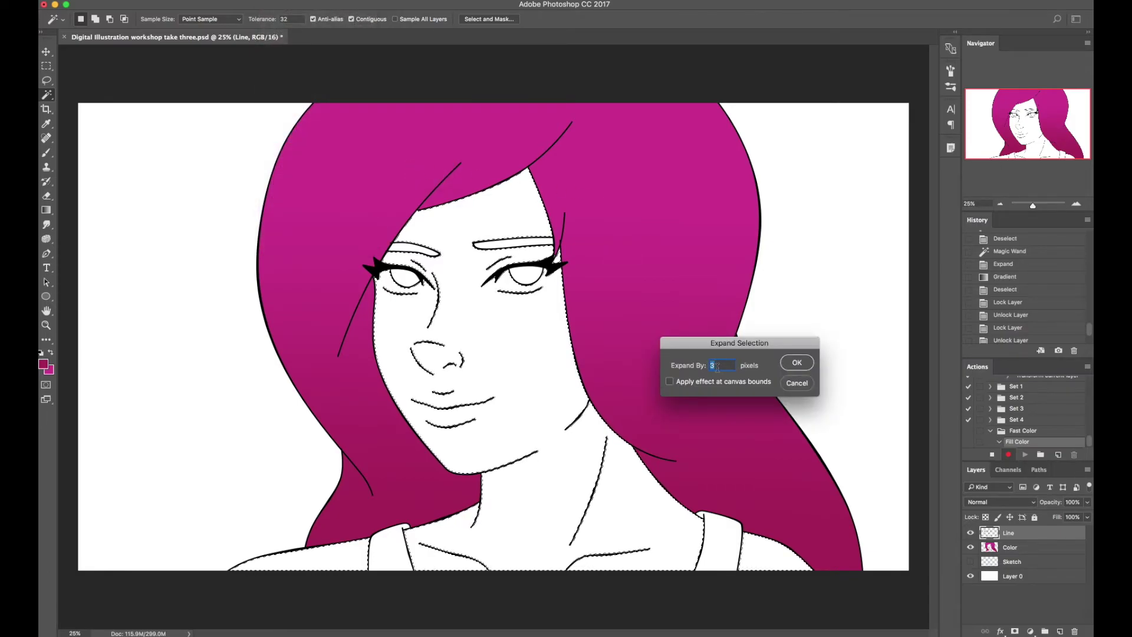
click(797, 364)
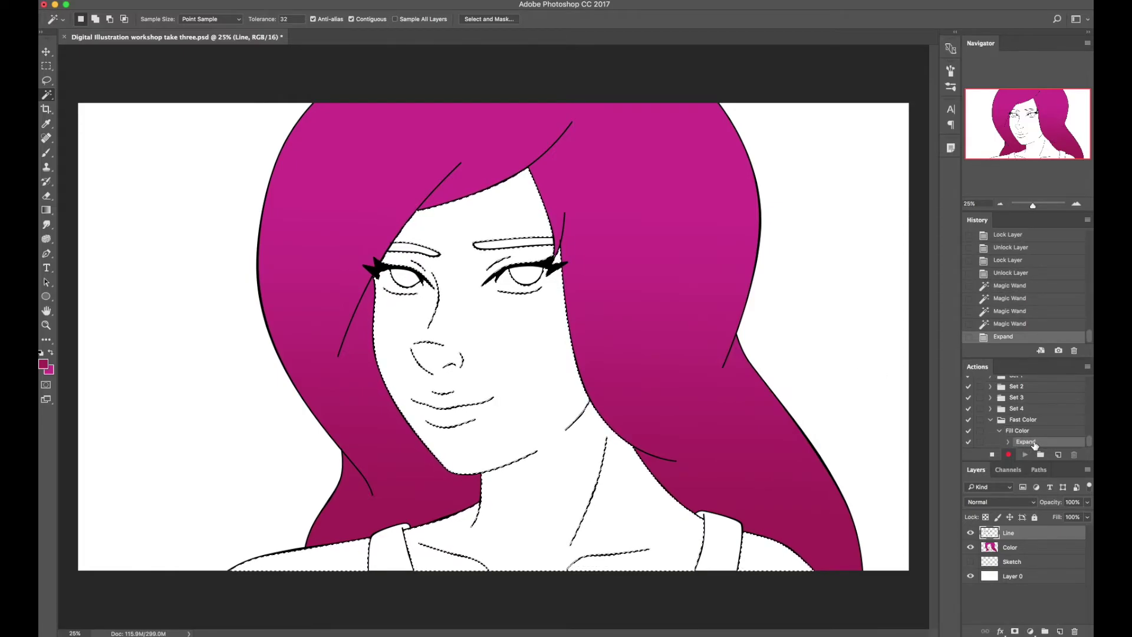
Record selecting the Color layer as the action's second command, stop recording, and clear the selection
click(1009, 550)
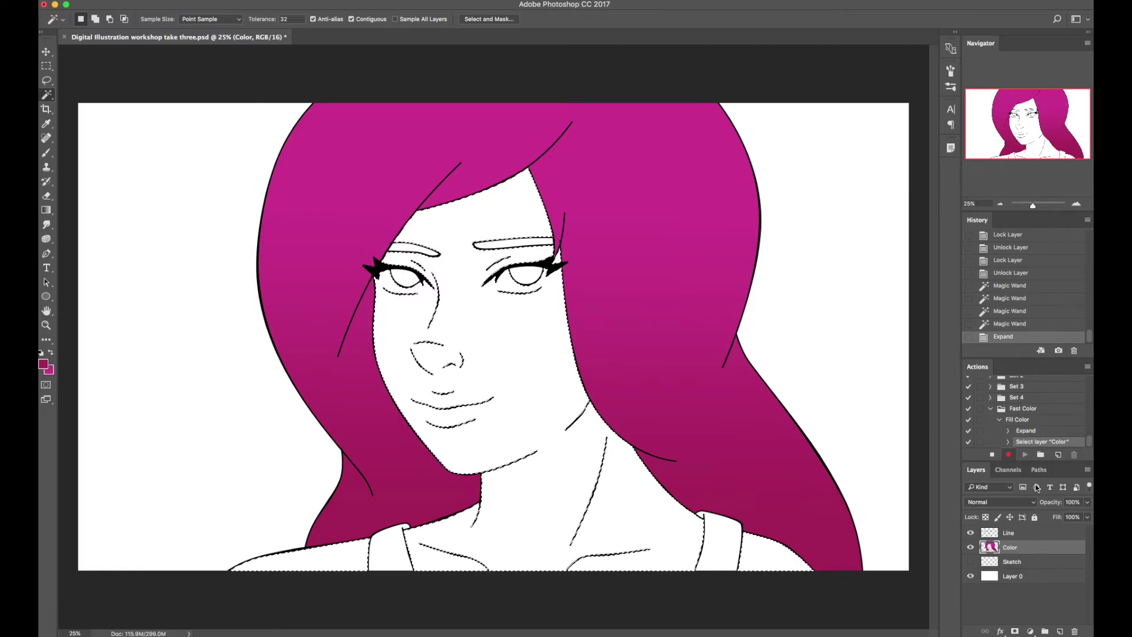
click(992, 455)
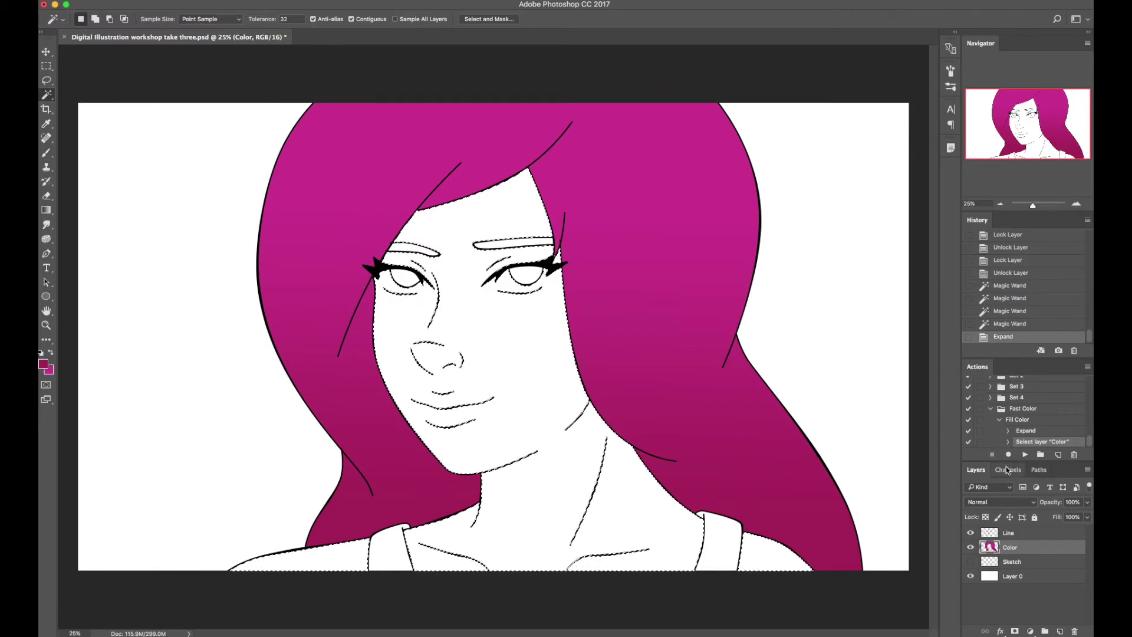
key(super+d)
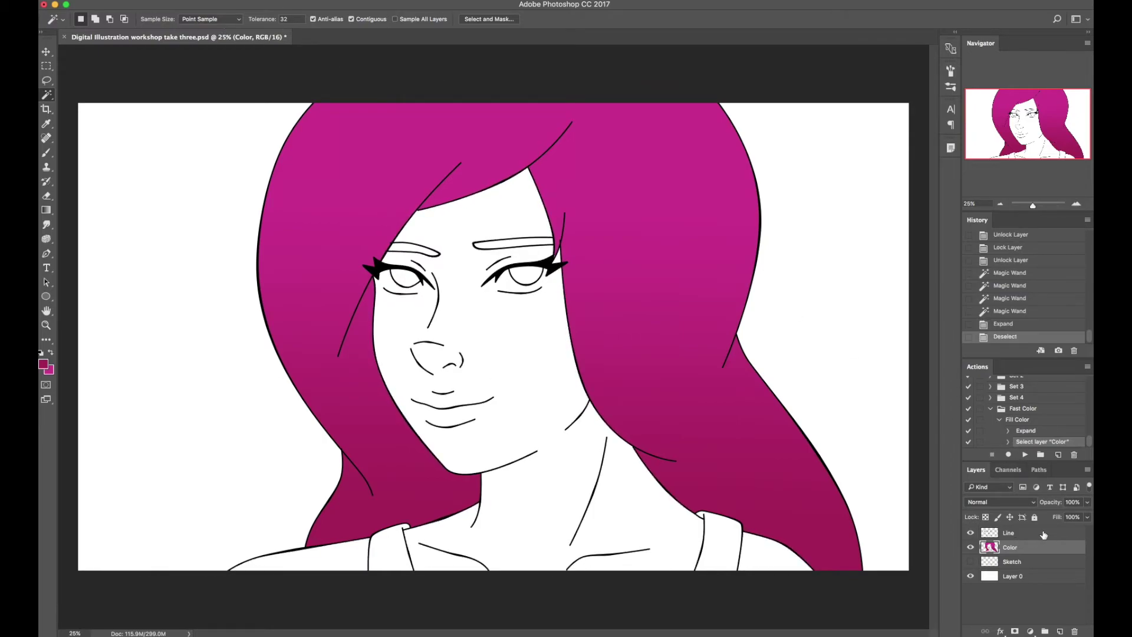
Select the face, neck and both shoulder skin areas on the Line layer with the Magic Wand and run the Fill Color action
click(1042, 534)
click(560, 429)
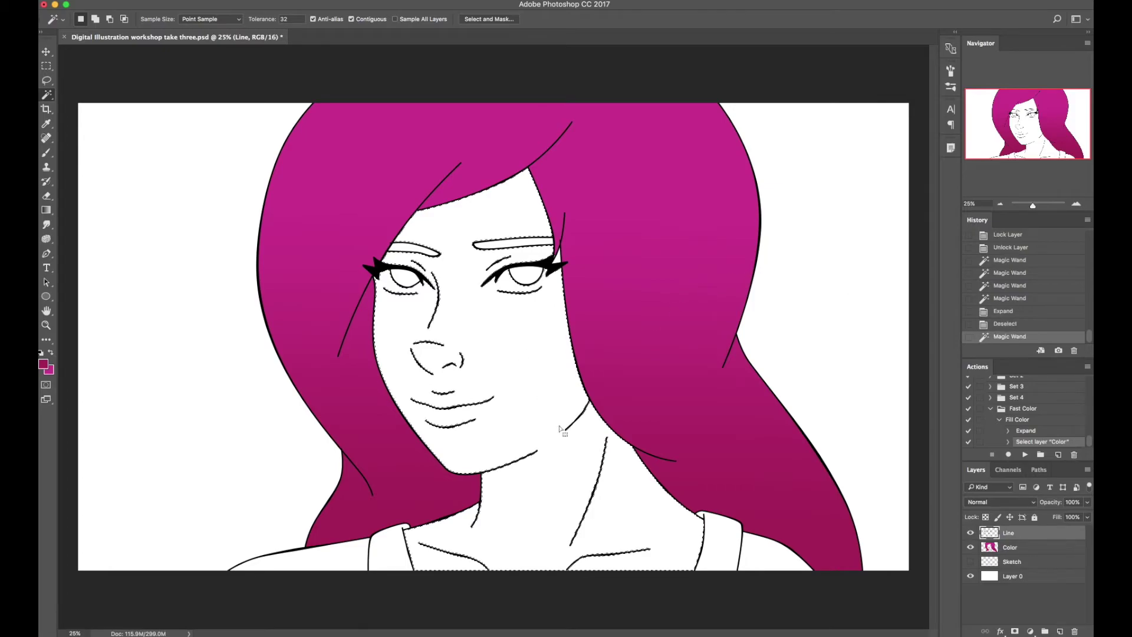
shift+click(320, 562)
shift+click(752, 559)
shift+click(760, 549)
click(1021, 419)
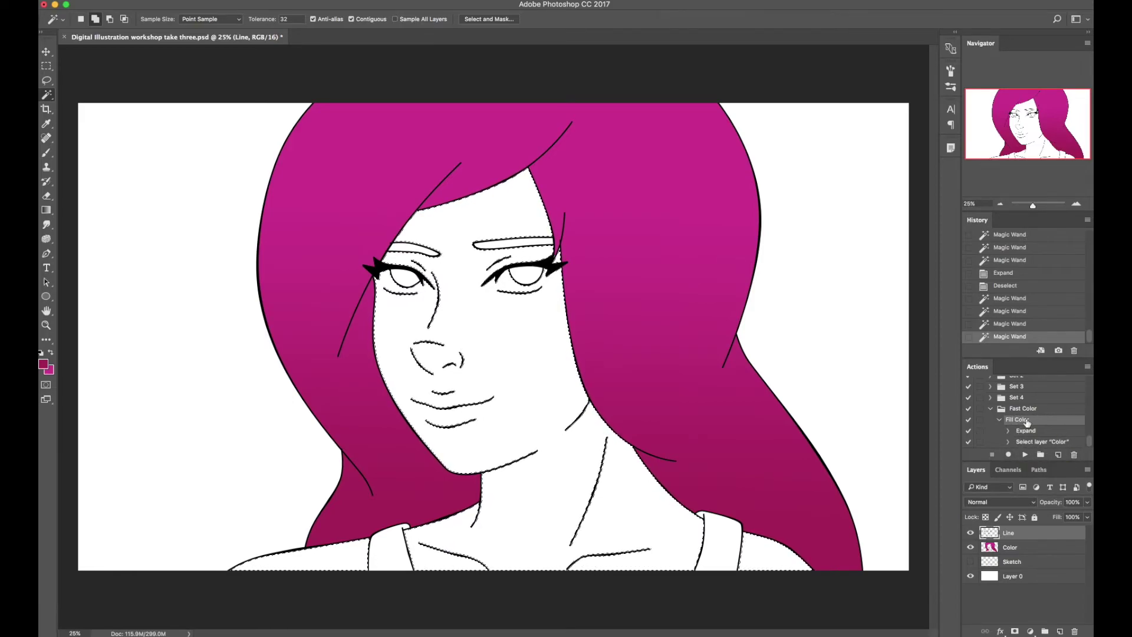
click(1026, 454)
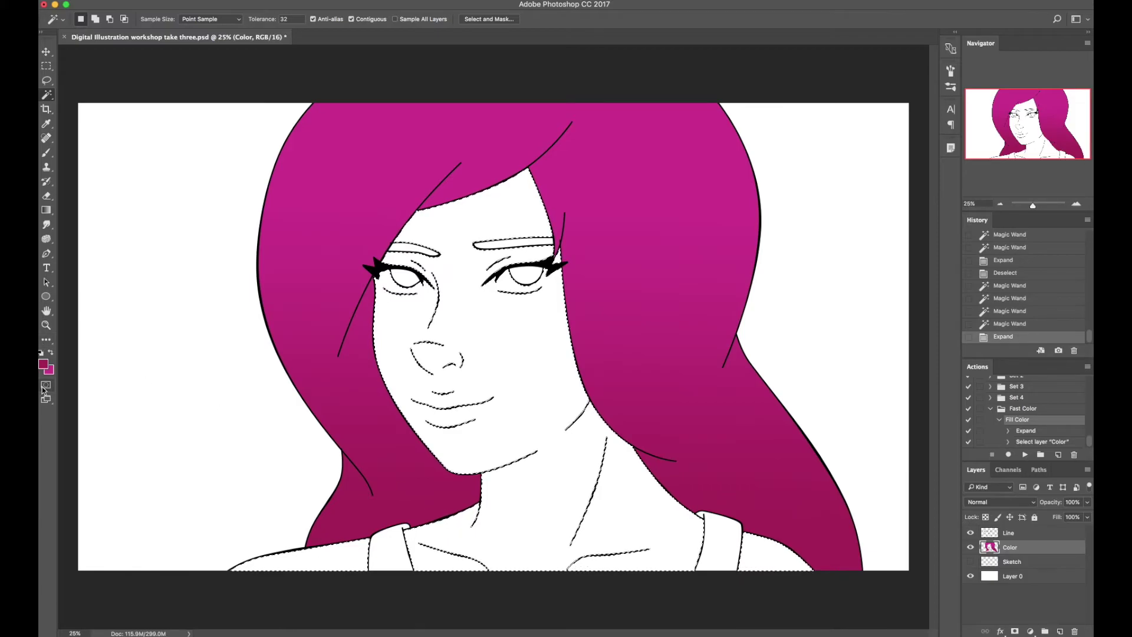
Set the foreground color to light peach #ffd8c2 and the background color to paler peach #ffe0cf
click(43, 364)
drag(317, 511, 314, 513)
mouse_move(180, 380)
mouse_down()
mouse_move(276, 380)
mouse_move(185, 376)
mouse_up()
click(411, 372)
key(x)
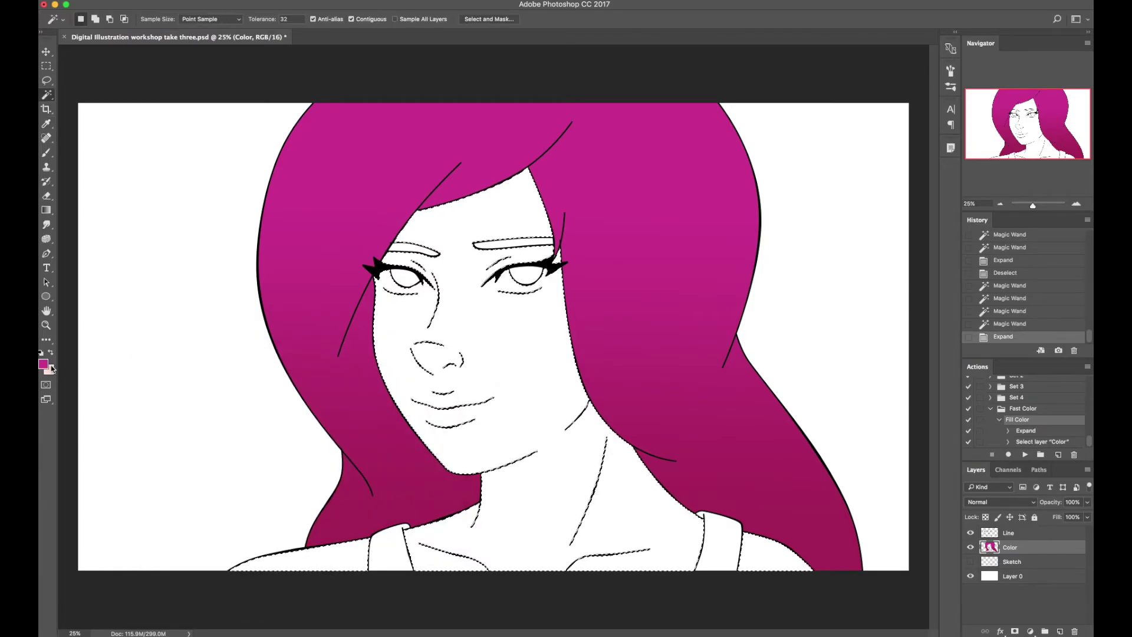
click(43, 363)
click(54, 371)
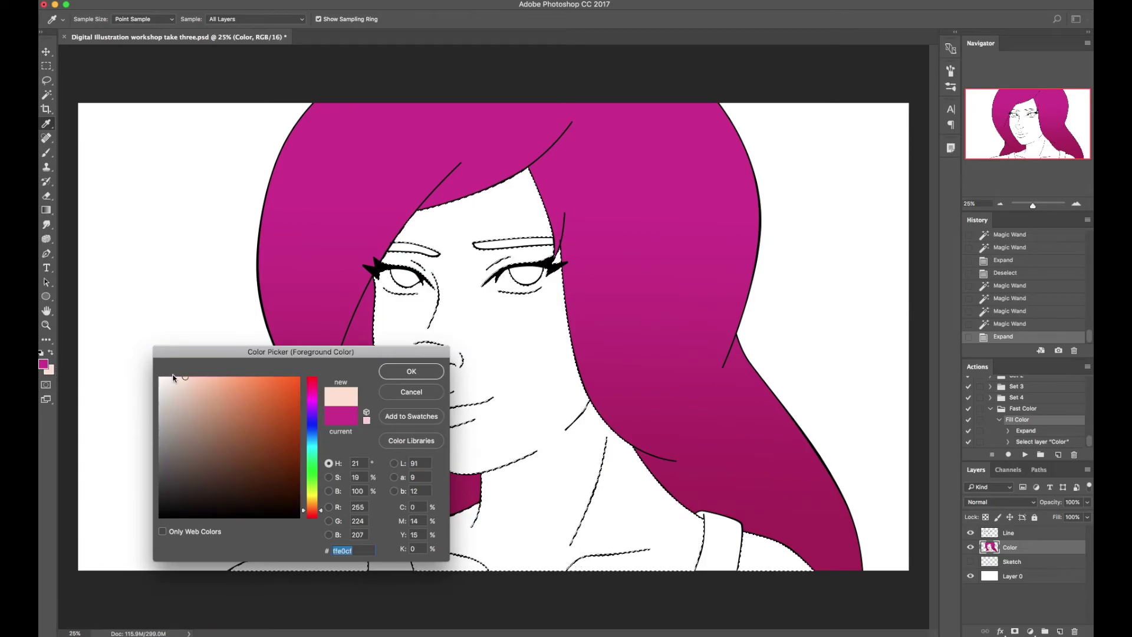
drag(186, 379, 192, 376)
click(411, 371)
Fill the skin selection with a linear gradient running from the face down to the chest, and deselect
key(g)
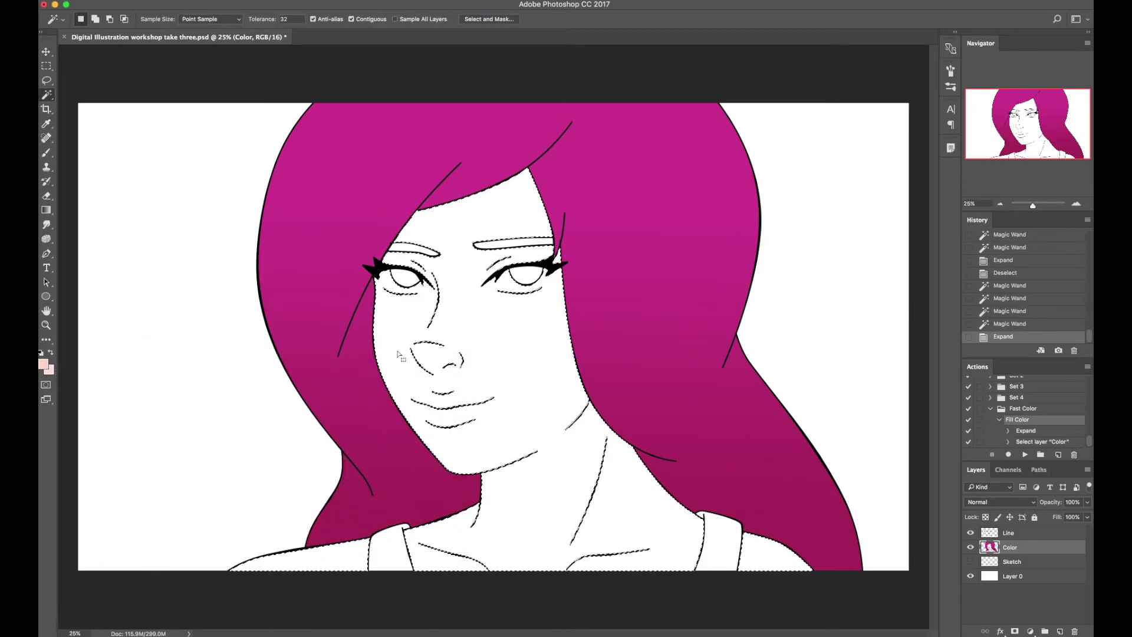
drag(451, 289, 519, 542)
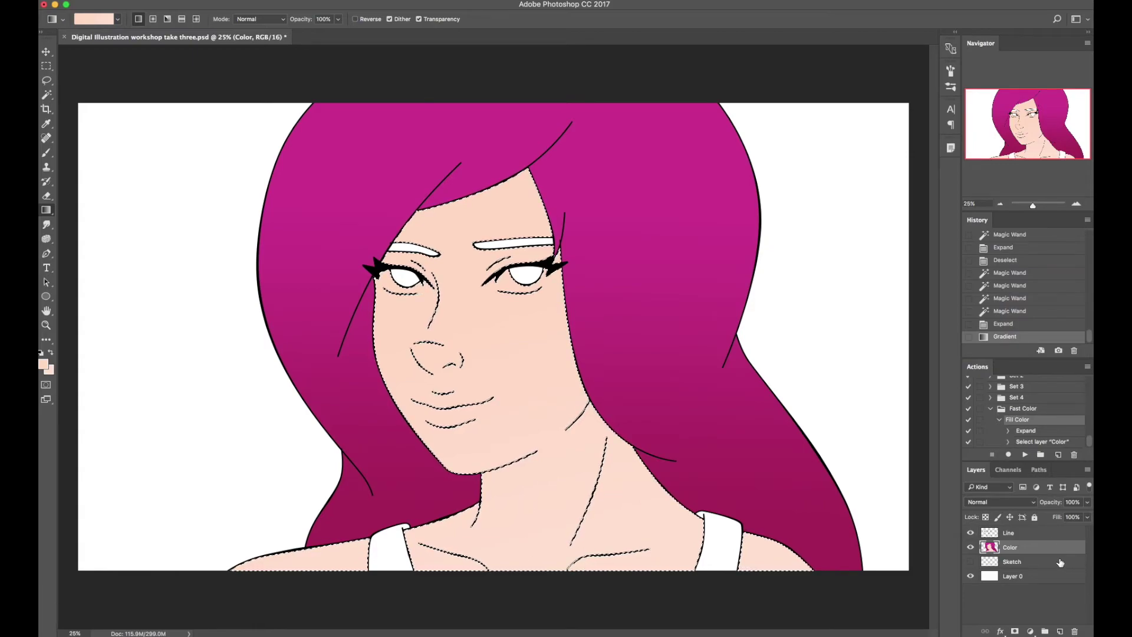
key(ctrl+d)
Select both clothing straps on the Line layer, run the Fill Color action, and fill them with green
click(1039, 533)
key(w)
click(729, 534)
shift+click(391, 555)
click(1025, 454)
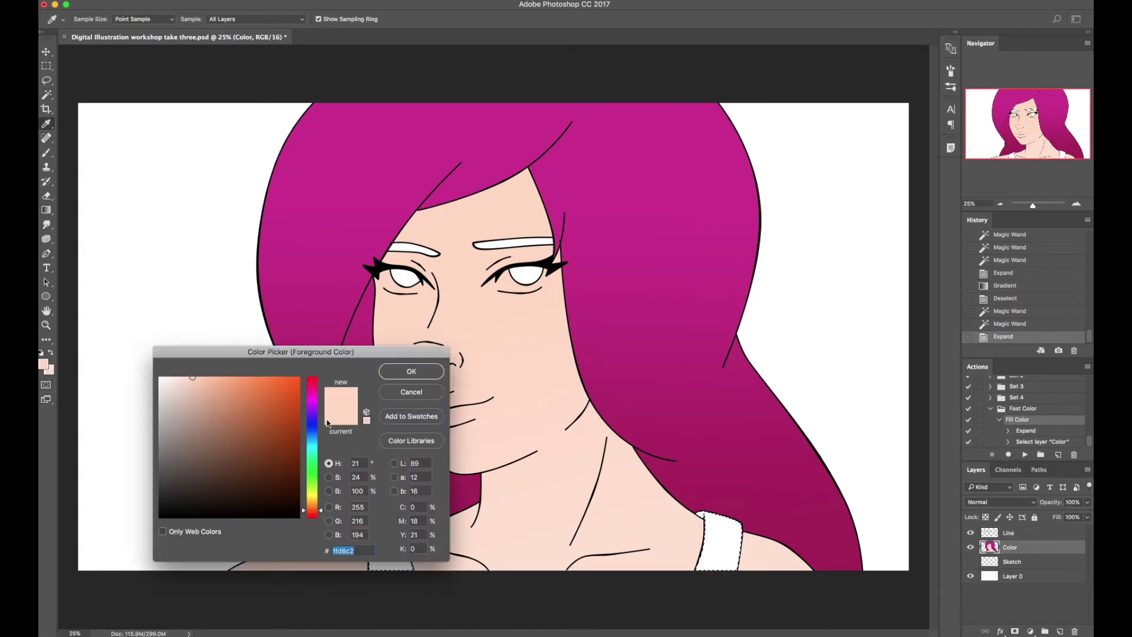
click(313, 469)
click(239, 420)
key(Return)
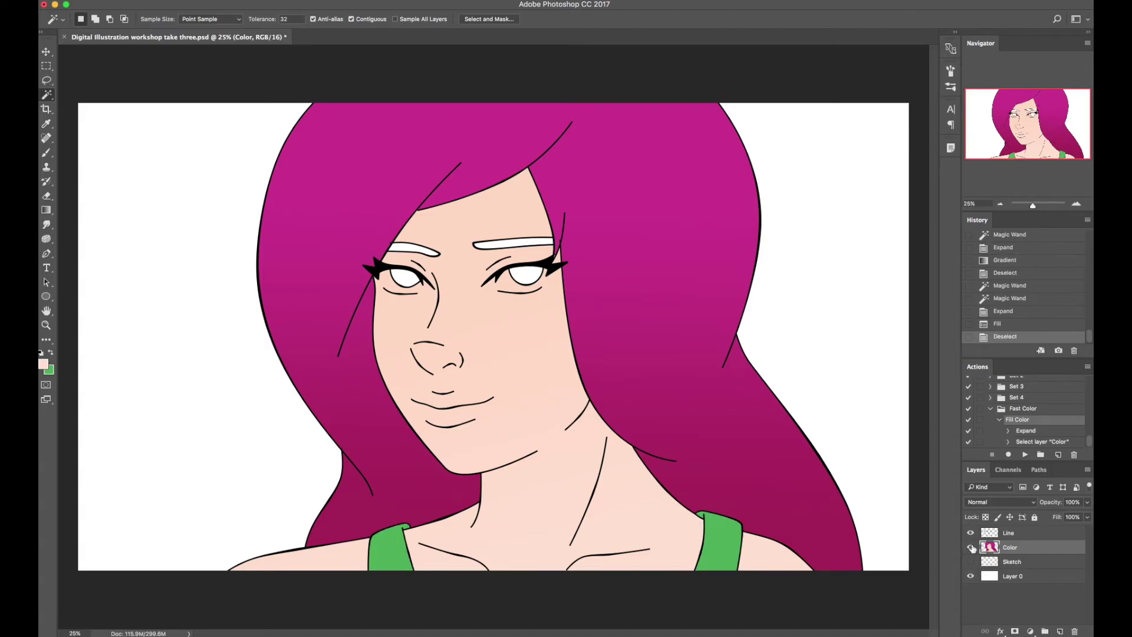
Select both eyebrows on the Line layer, pick a dark magenta based on the hair color, and fill them using the Fill Color action
click(1009, 532)
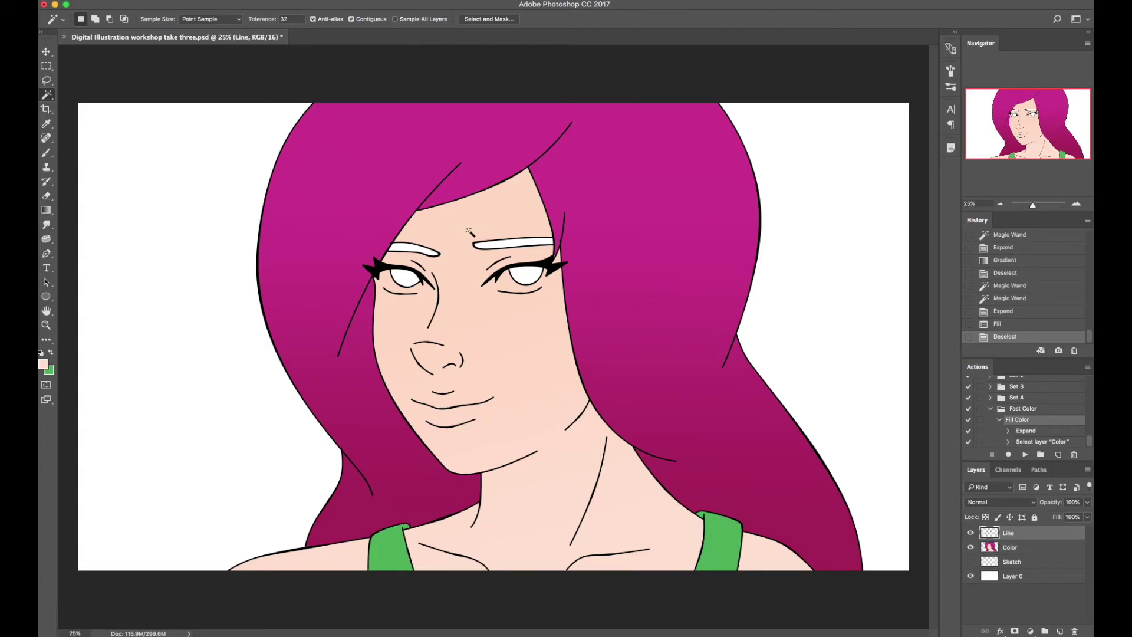
click(522, 243)
shift+click(416, 248)
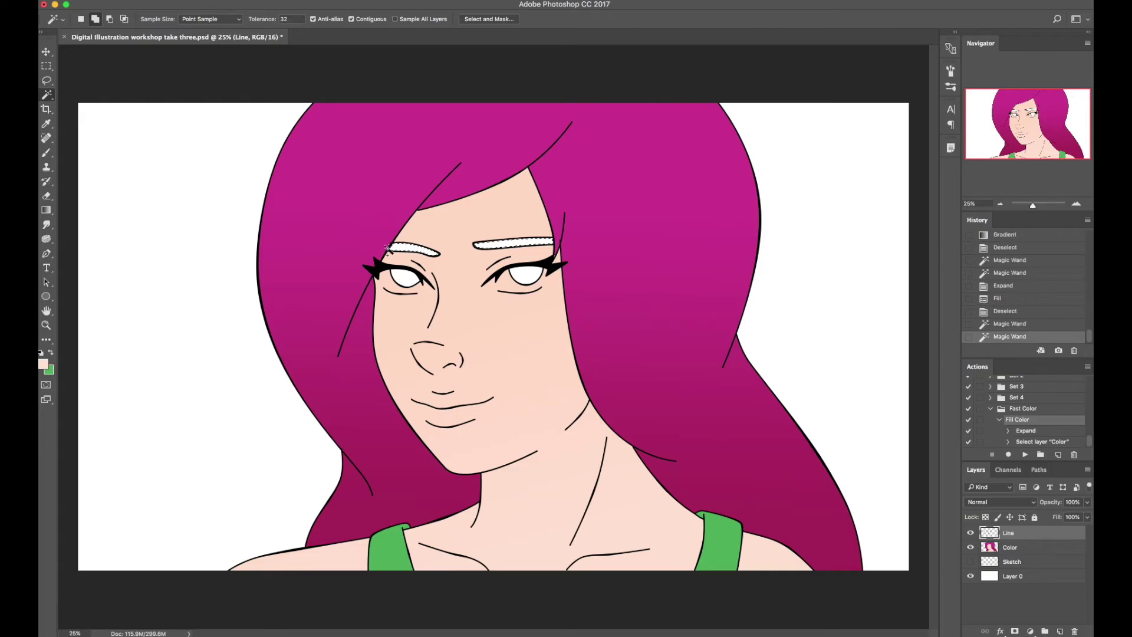
click(43, 365)
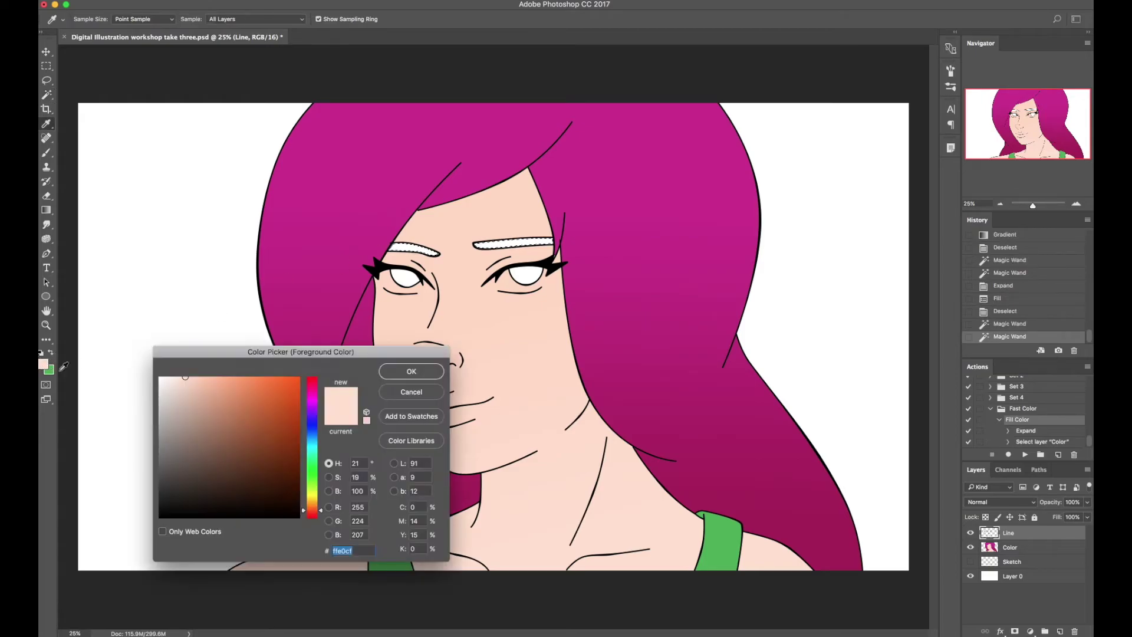
click(369, 221)
key(Return)
key(w)
key(x)
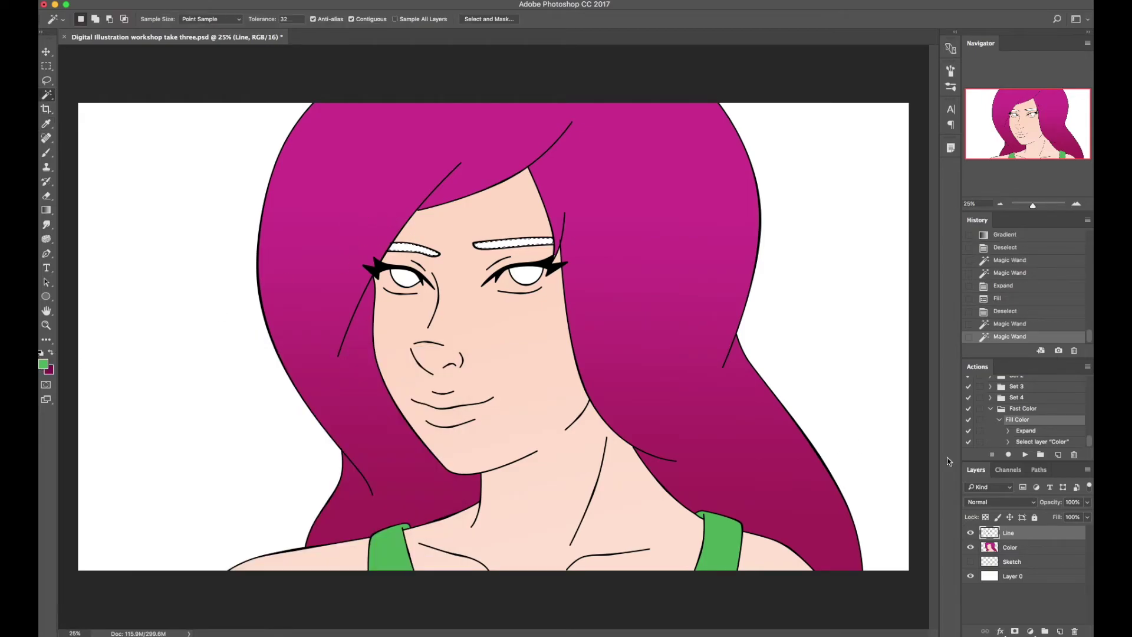
click(1024, 454)
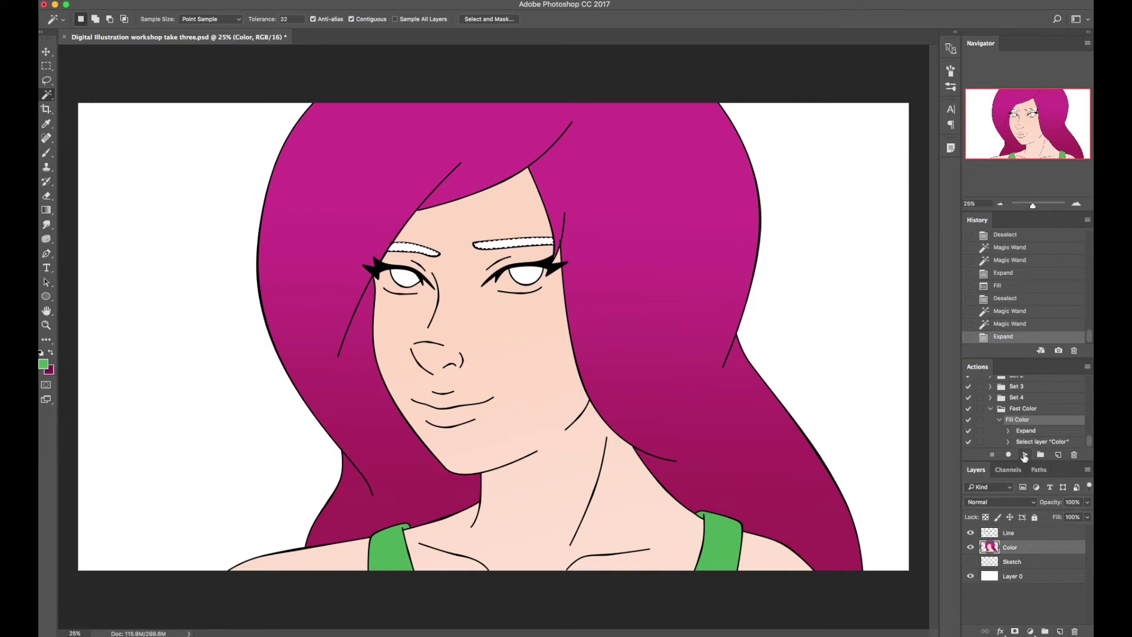
Select both irises on the Line layer, run the Fill Color action, and fill them with a blue-violet background color
click(526, 277)
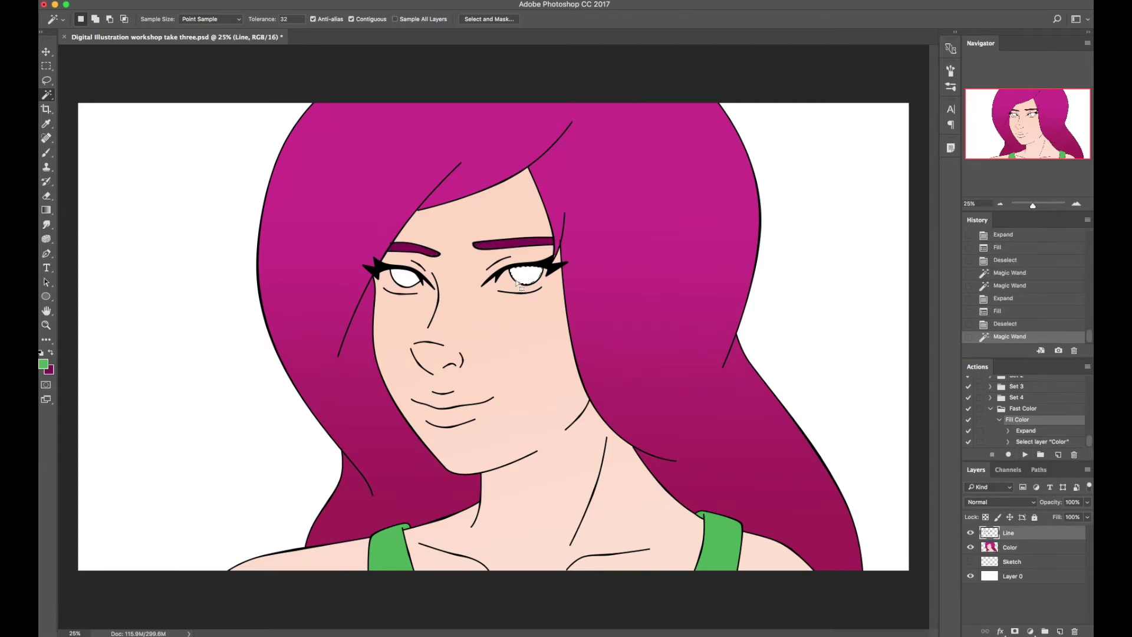
shift+click(413, 282)
click(1024, 455)
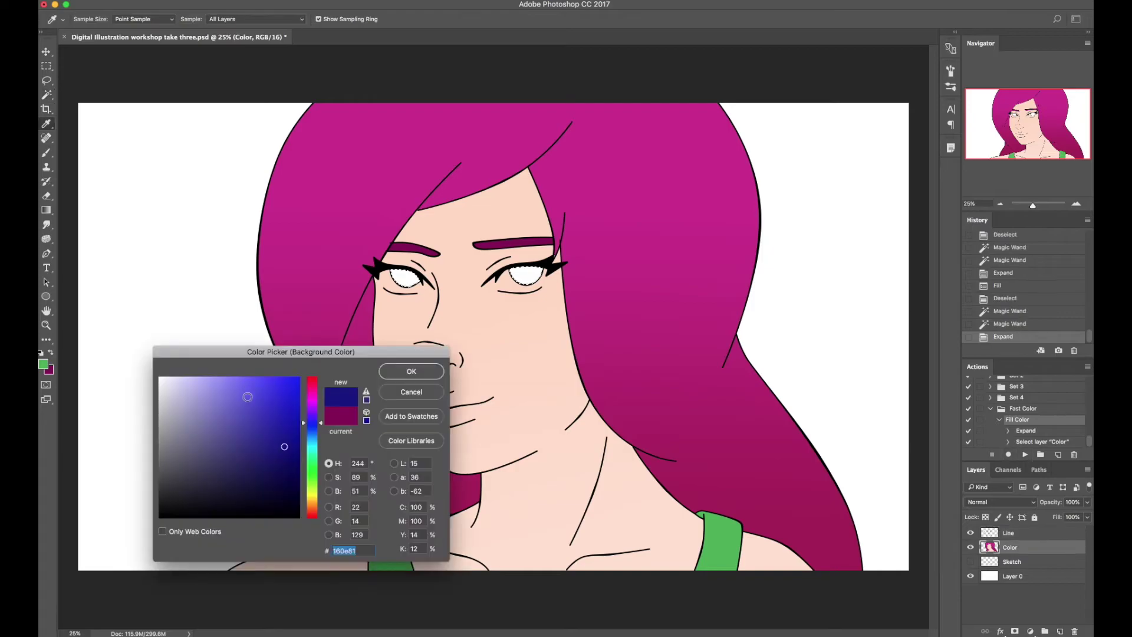
click(407, 372)
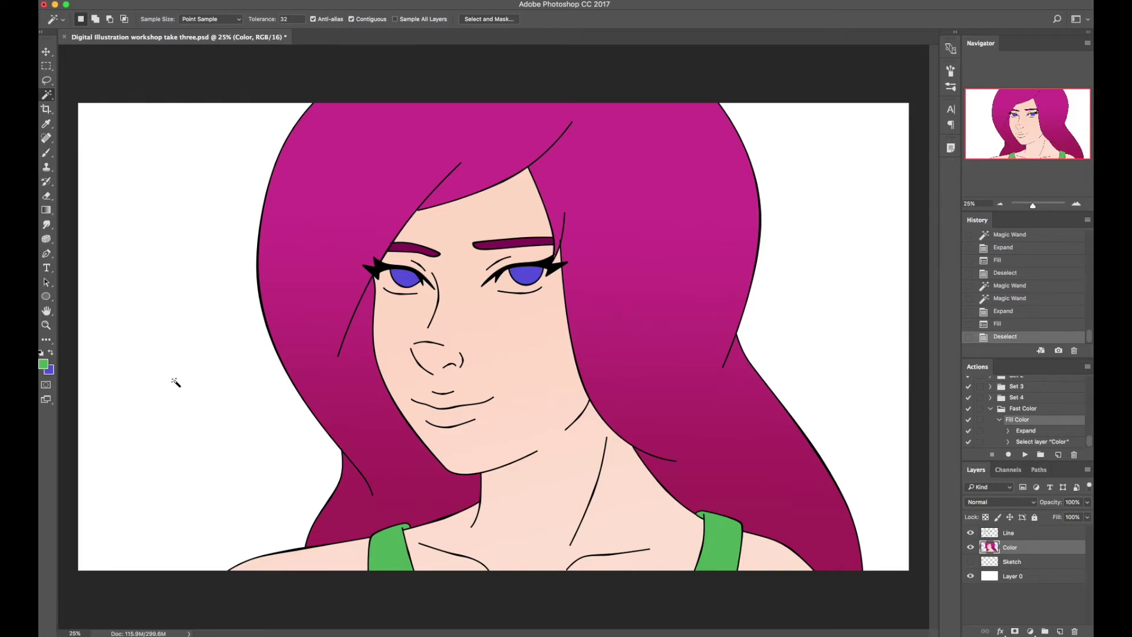
Paint the whites of both eyes with a white brush on the Color layer and save the document
key(d)
key(b)
key(x)
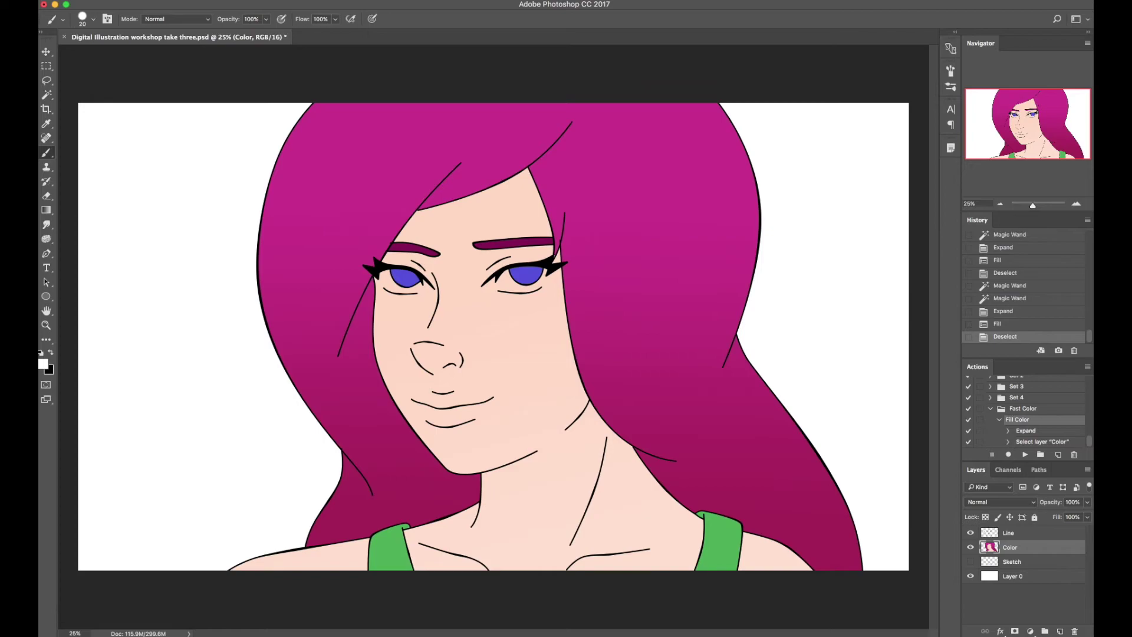
drag(386, 275, 384, 279)
key(super+z)
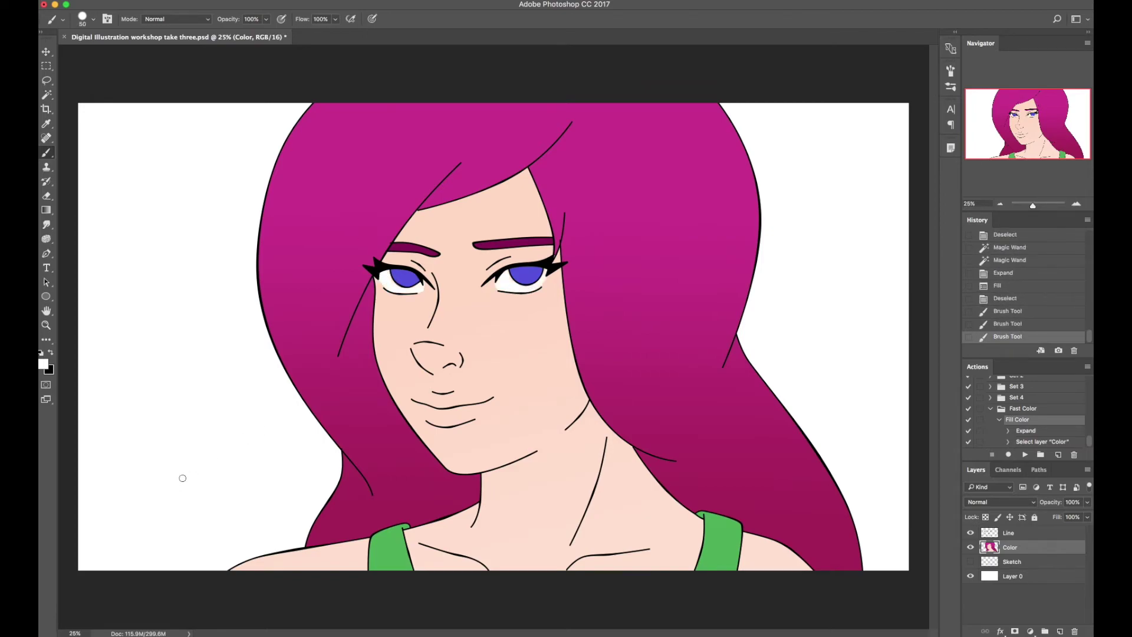
key(super+s)
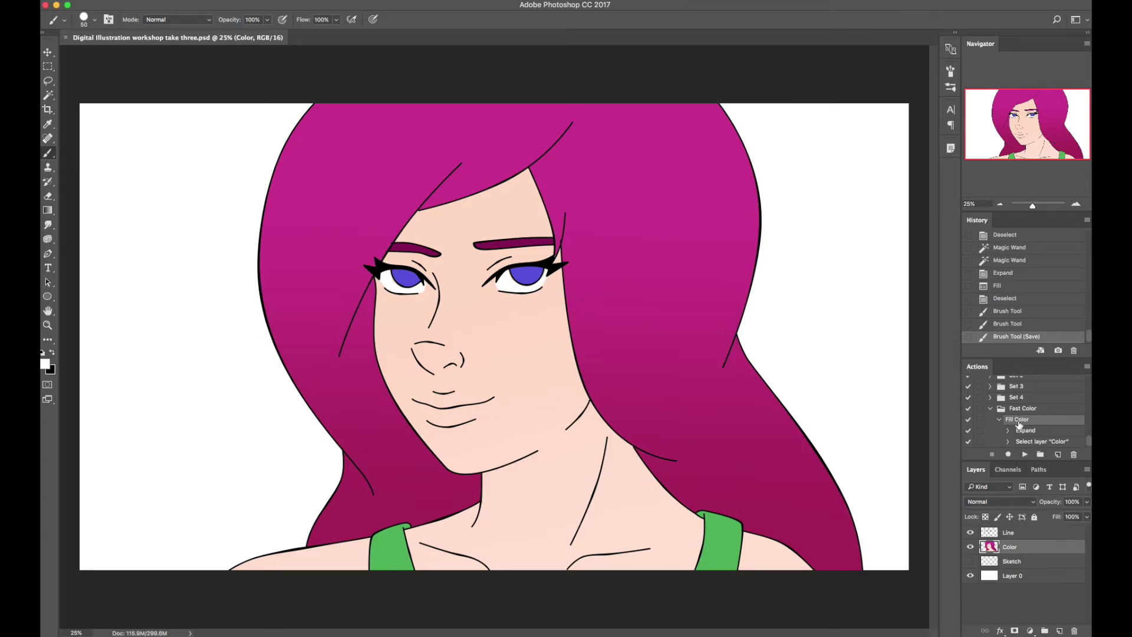
Rename the Color layer to Base and create a new layer named Color above it
double_click(1009, 548)
text(Base)
key(Return)
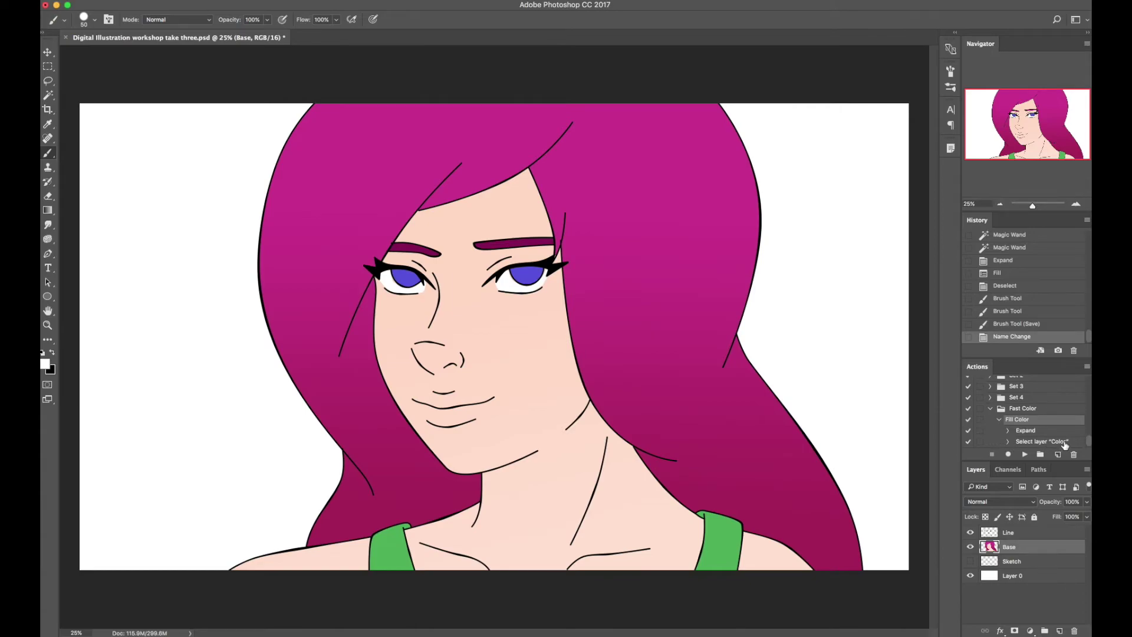
key(ctrl+shift+n)
text(Color)
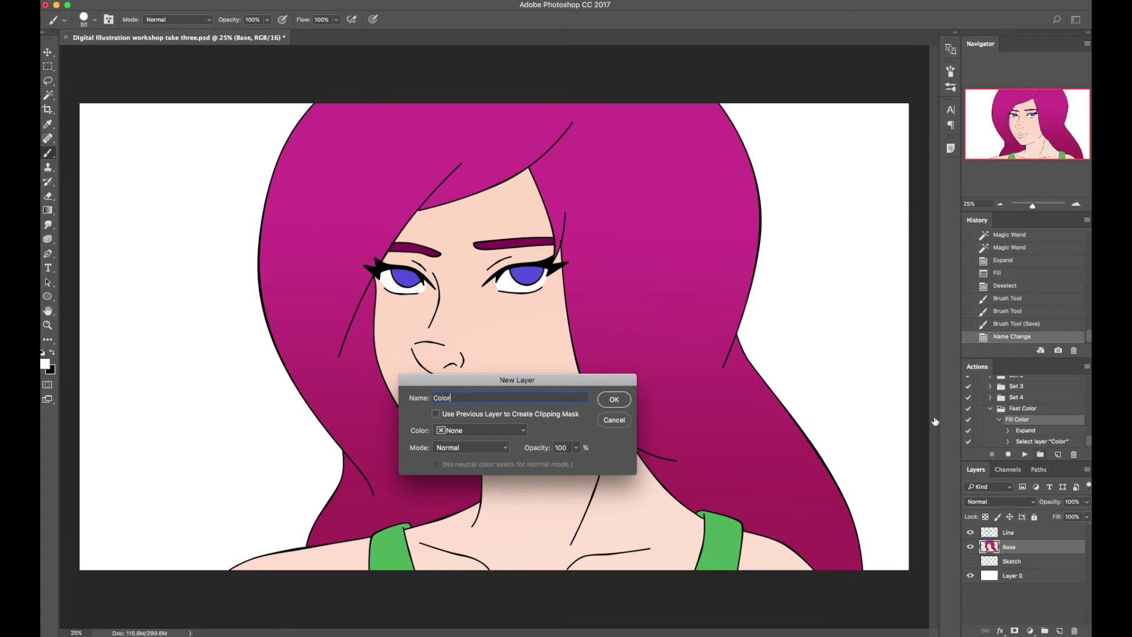
click(614, 401)
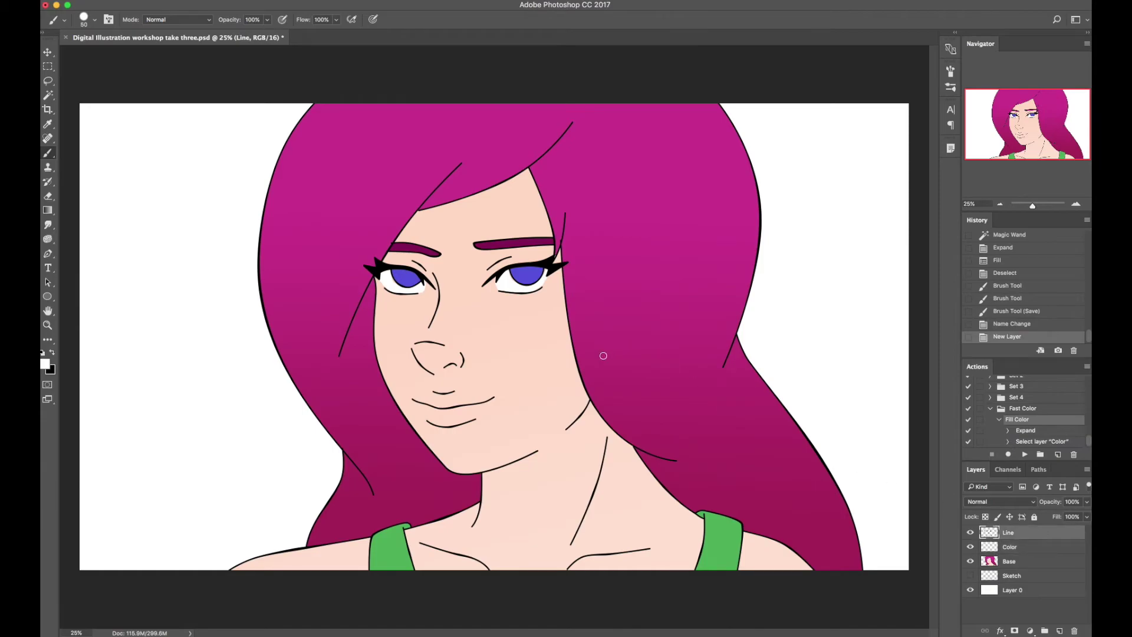
Select the hair on the Line layer with the Magic Wand and run the Fill Color action
key(w)
click(601, 330)
click(1026, 454)
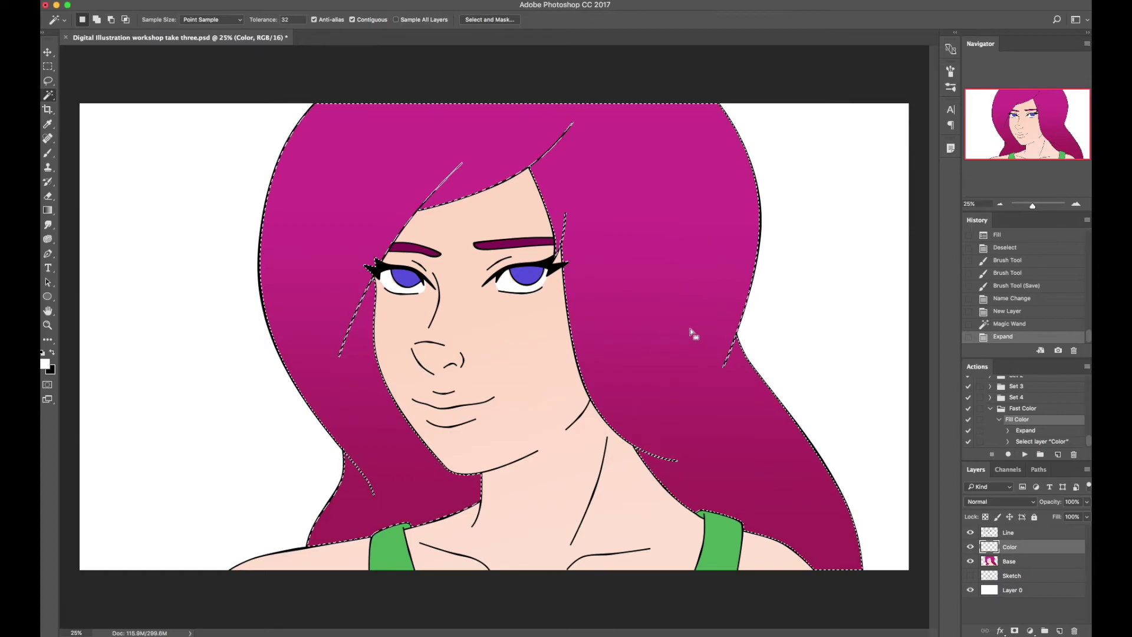
Draw a closed Pen path around the face and neck, with jagged points in the bangs and corners below the canvas
key(p)
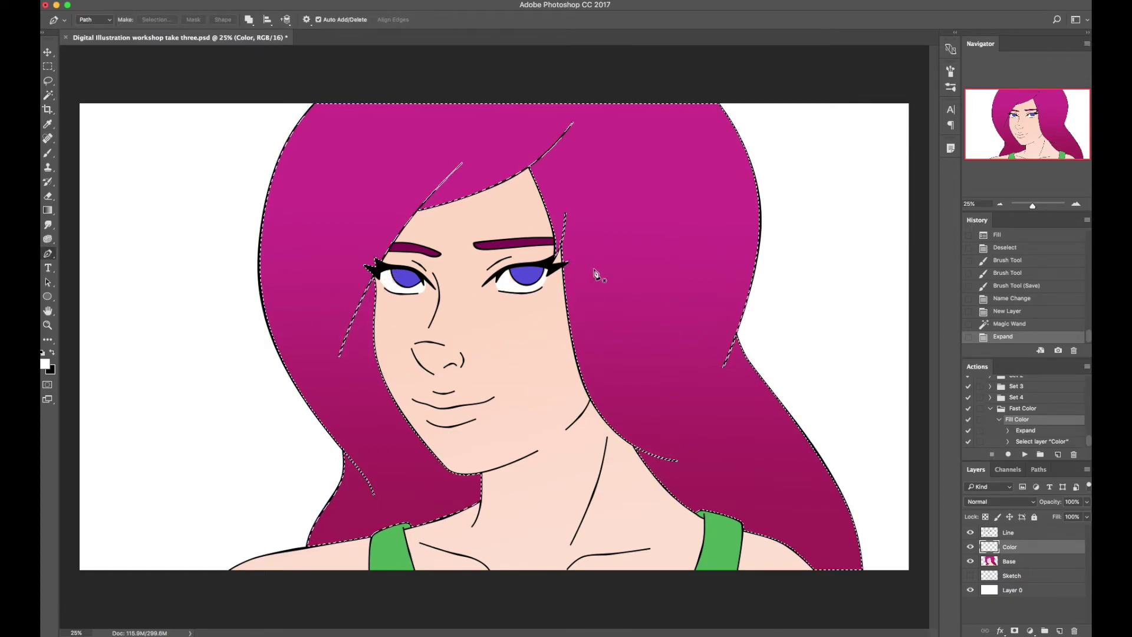
click(398, 554)
click(501, 117)
click(454, 185)
click(583, 111)
click(557, 202)
click(578, 172)
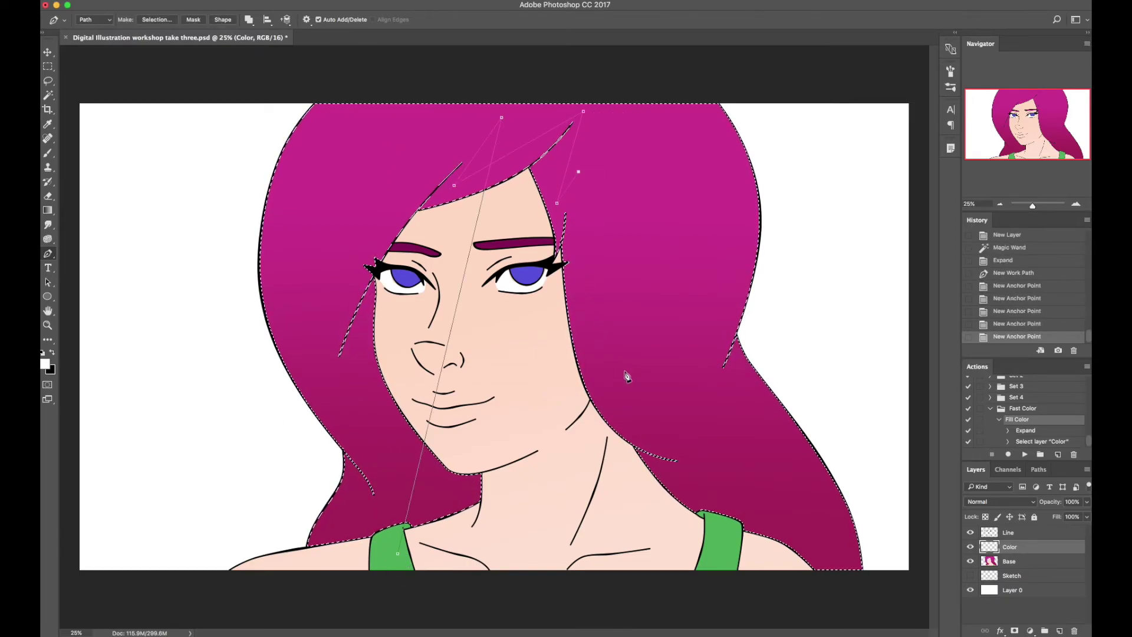
click(688, 462)
click(658, 461)
click(805, 563)
click(633, 599)
click(408, 590)
click(398, 554)
Add and move anchor points to curve the path along the inner hair edges, the bangs and the shoulder
click(453, 322)
drag(453, 321, 336, 335)
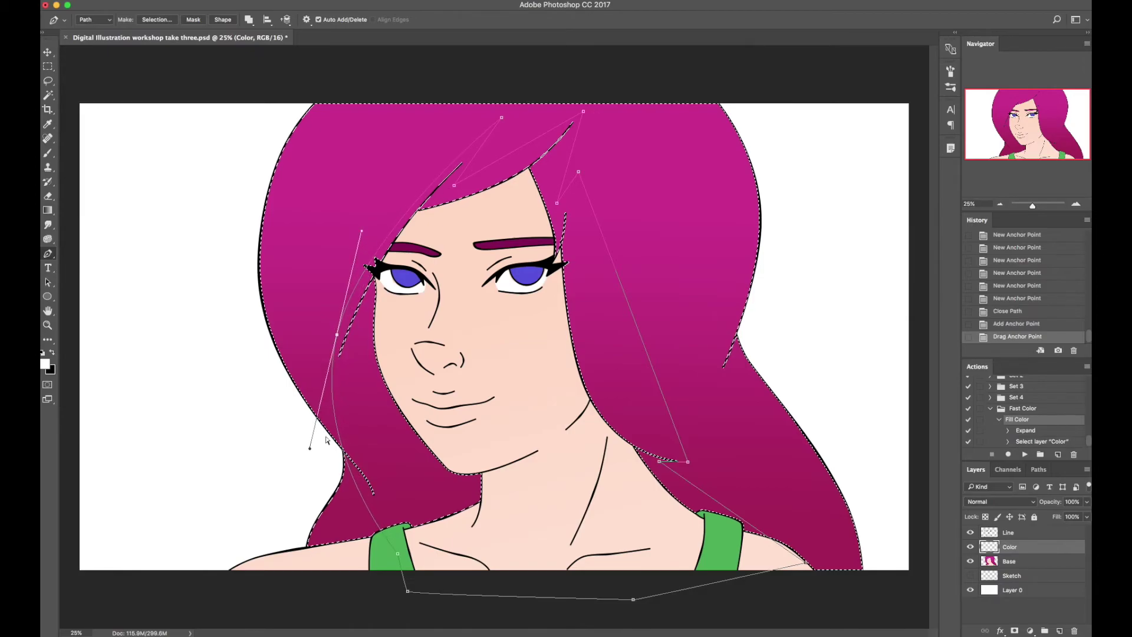
click(361, 495)
drag(361, 495, 380, 497)
click(500, 158)
drag(500, 159, 470, 161)
click(470, 162)
click(548, 144)
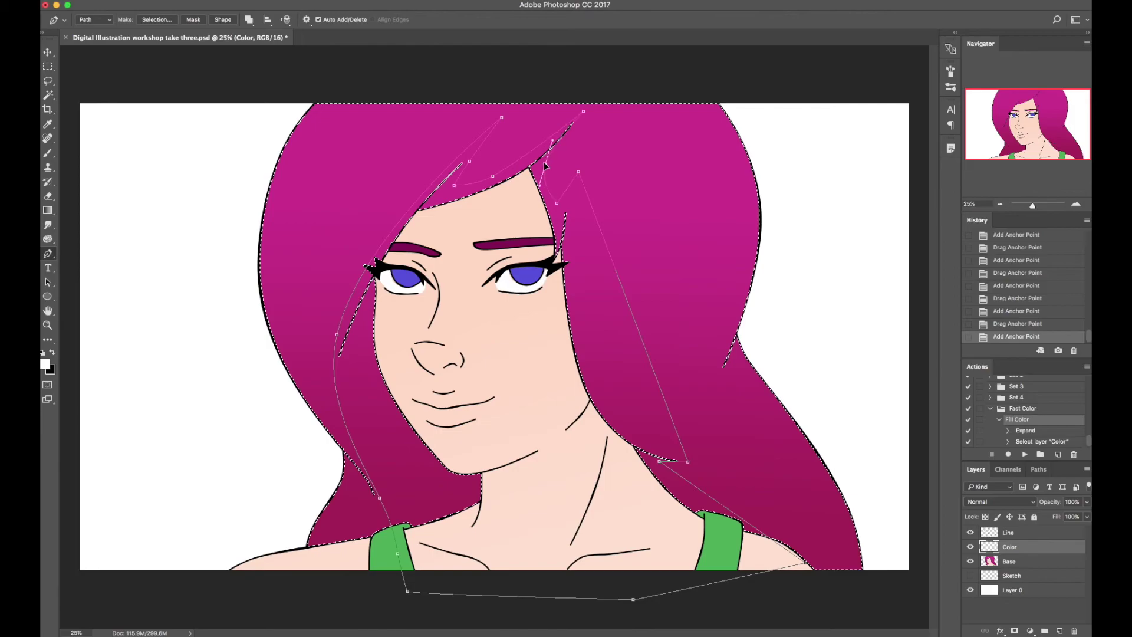
drag(646, 352, 602, 368)
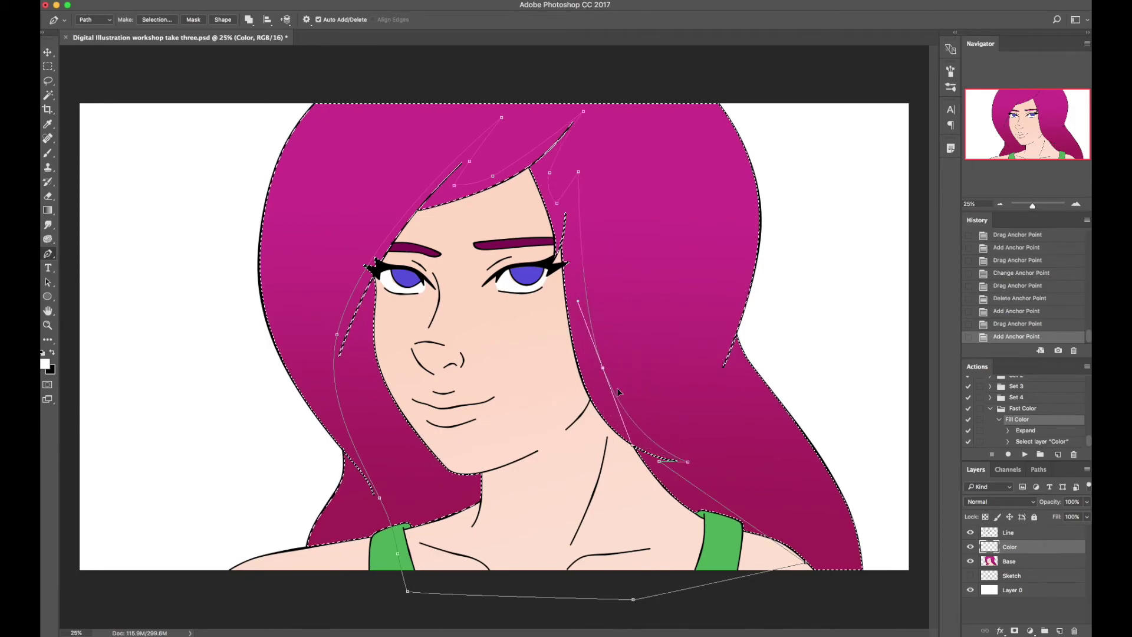
click(705, 493)
drag(705, 495, 708, 496)
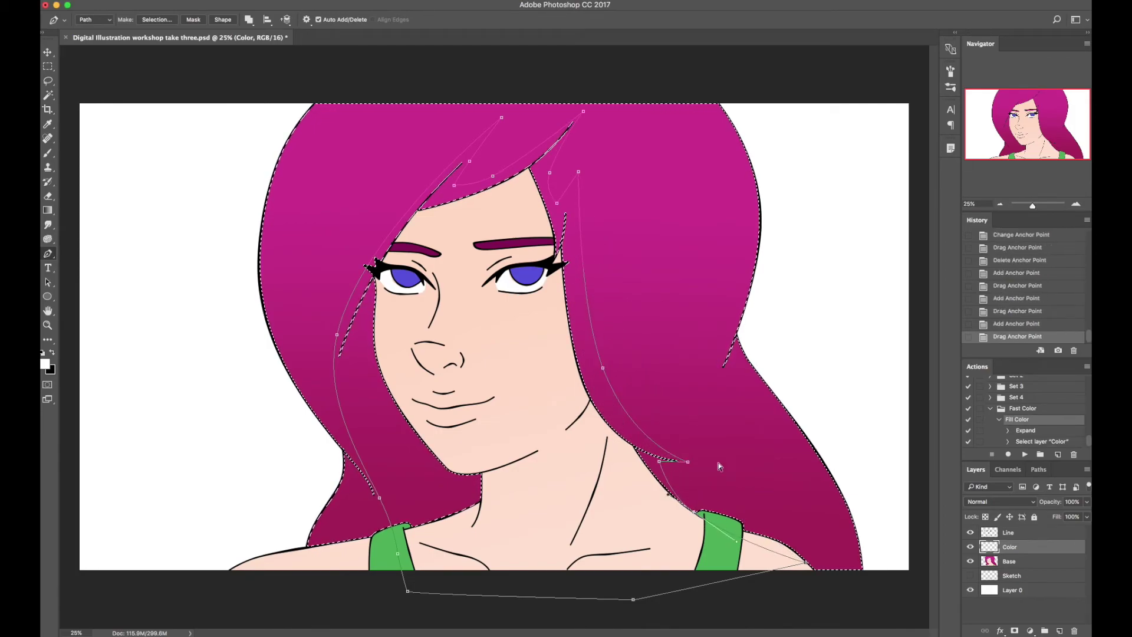
Try filling the path with the white foreground color at 100% opacity, and undo the fill
right_click(499, 252)
click(572, 319)
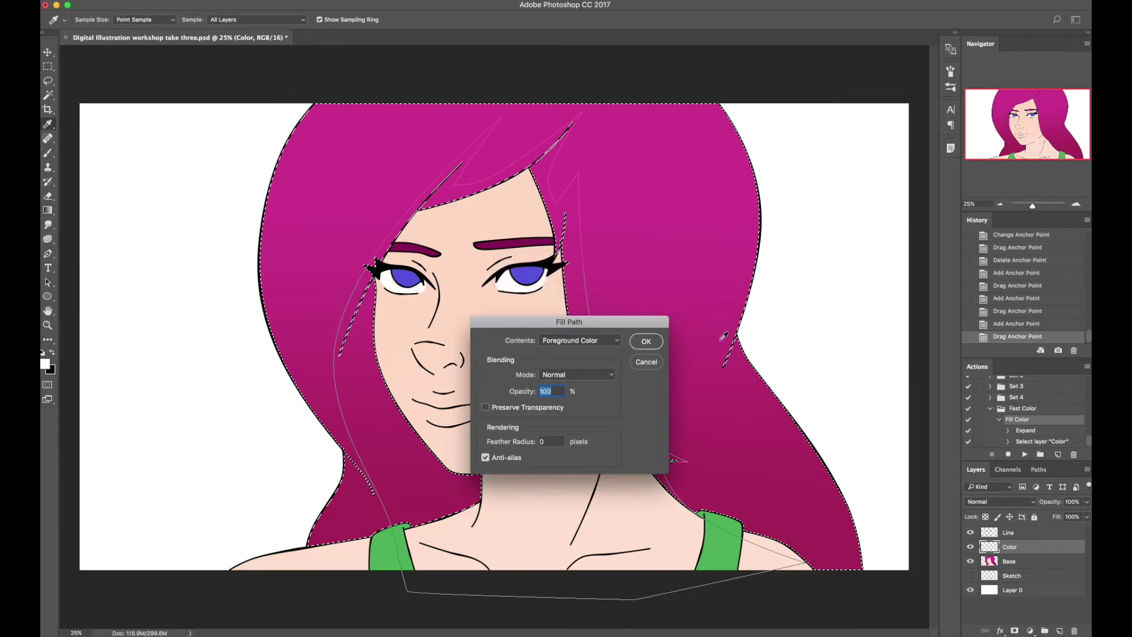
click(646, 342)
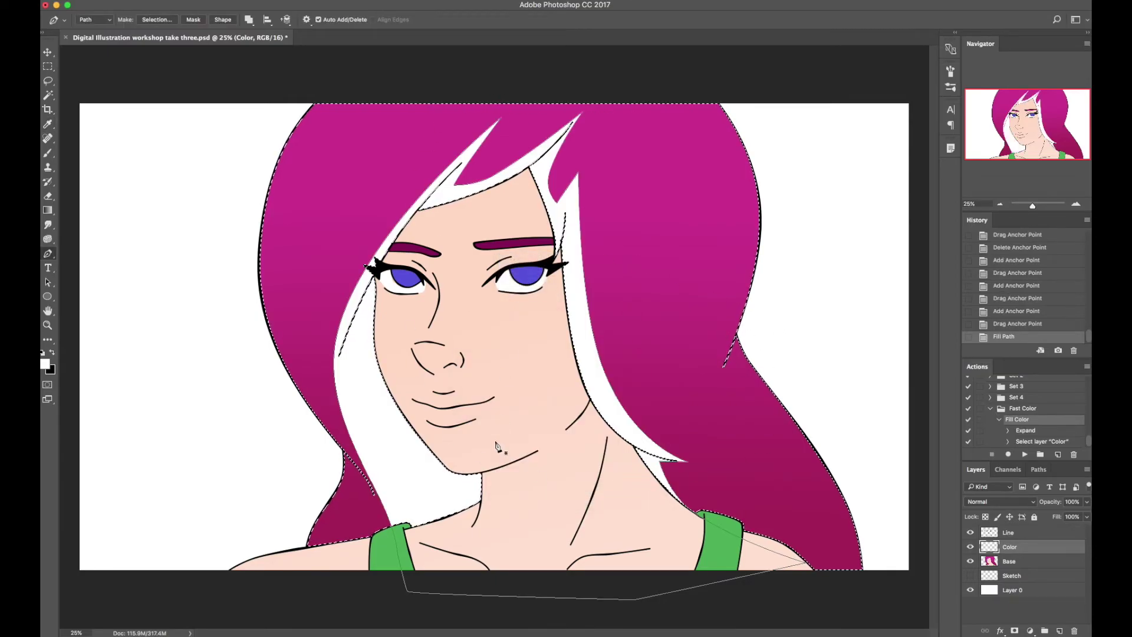
key(ctrl+z)
Draw a small Pen path at the notch in the outer hair edge by the shoulder-side wave and curve its segments
click(744, 315)
click(717, 381)
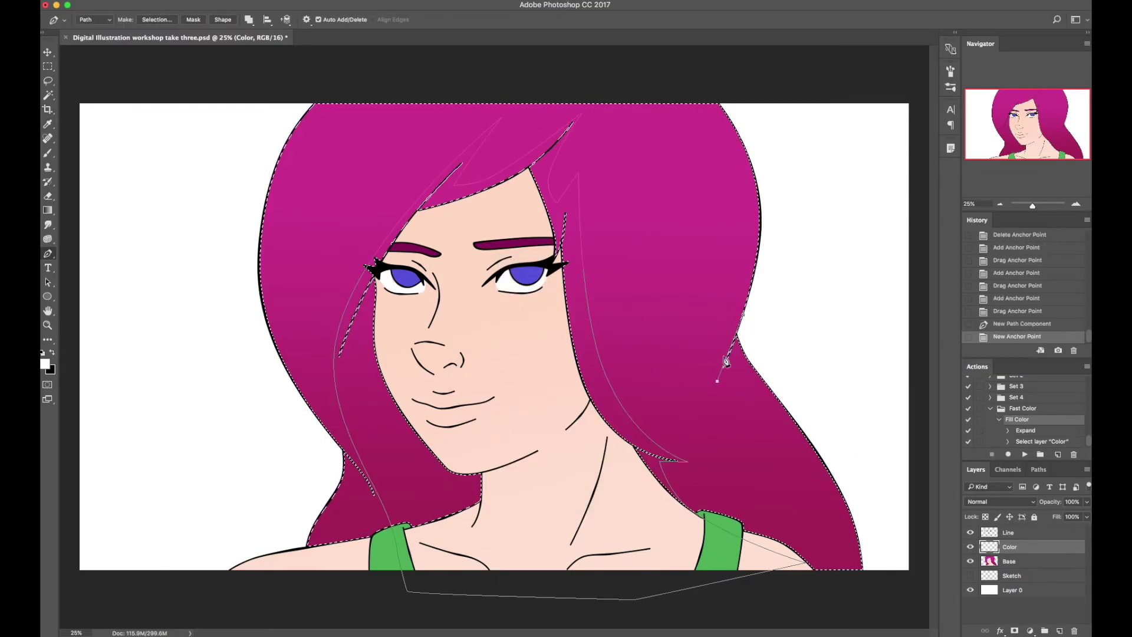
click(731, 353)
click(757, 311)
drag(730, 349, 745, 344)
click(739, 344)
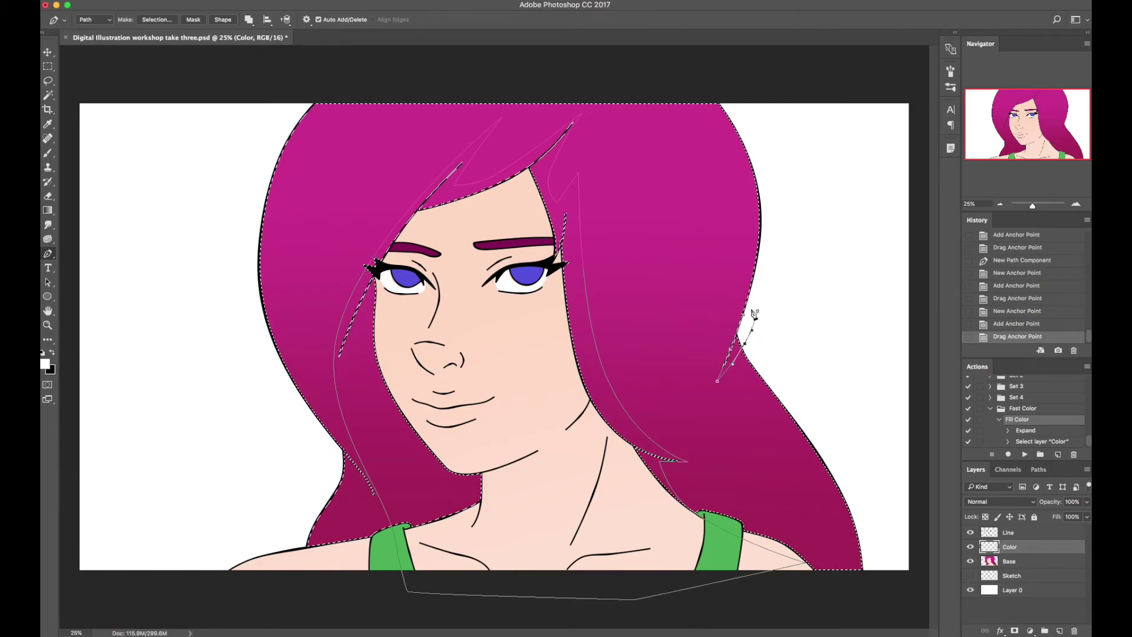
Try filling an open three-point path in the hair with the foreground color at 100% opacity, and undo the fill
click(606, 215)
click(711, 280)
click(736, 217)
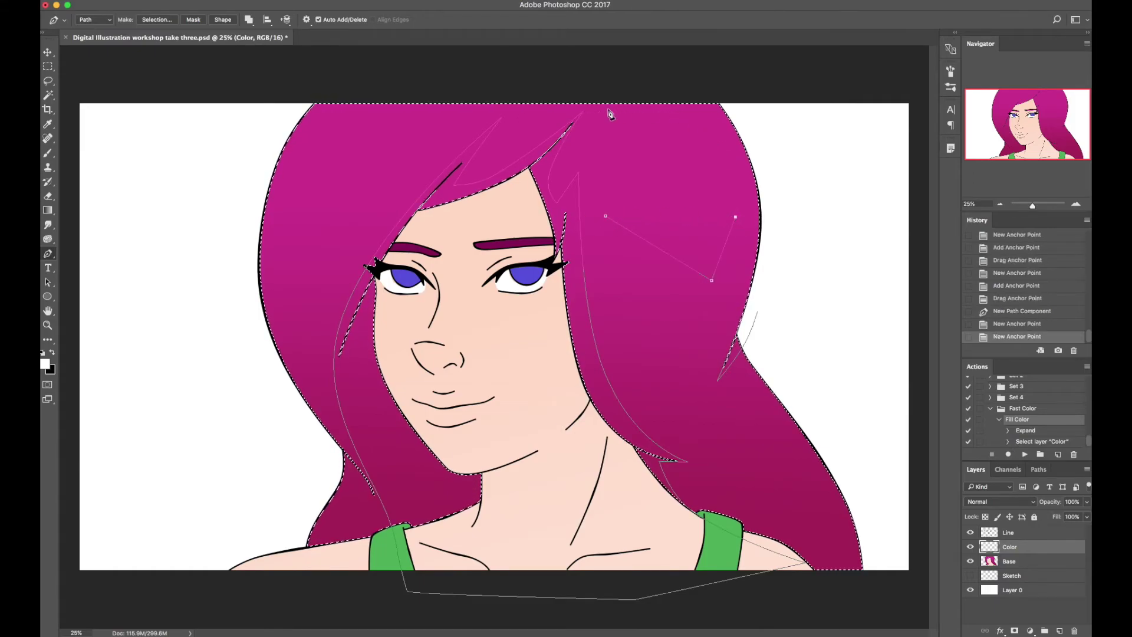
key(shift+F5)
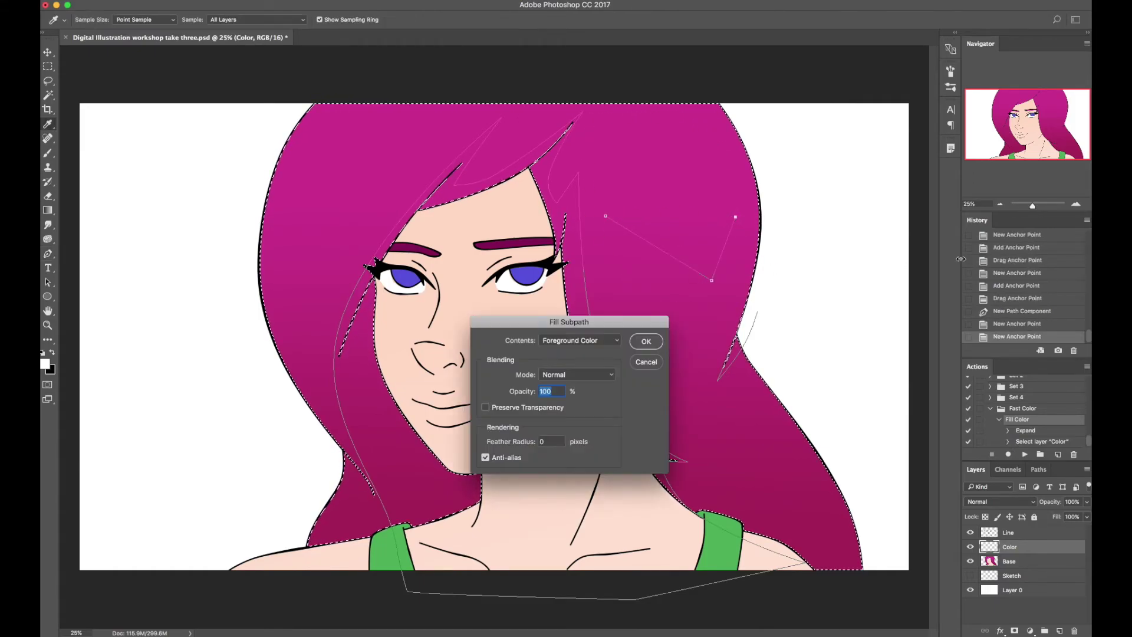
click(647, 341)
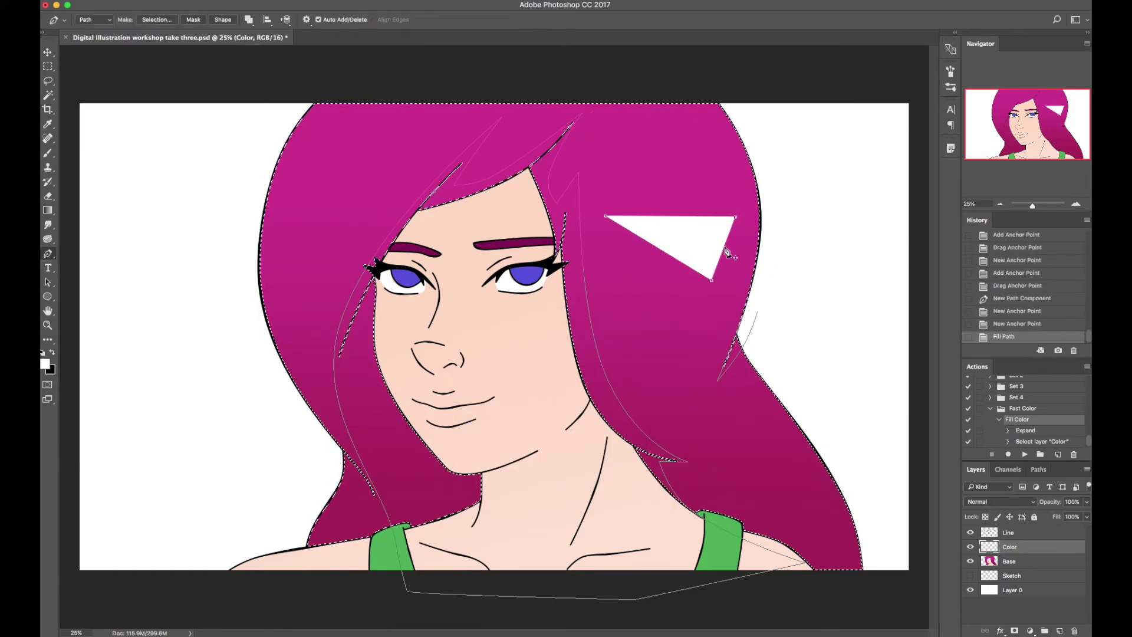
key(super+z)
Close the three-point path with a curved upper edge, try filling it, undo the fill and delete the path
click(607, 215)
drag(686, 217, 684, 185)
right_click(703, 168)
click(769, 234)
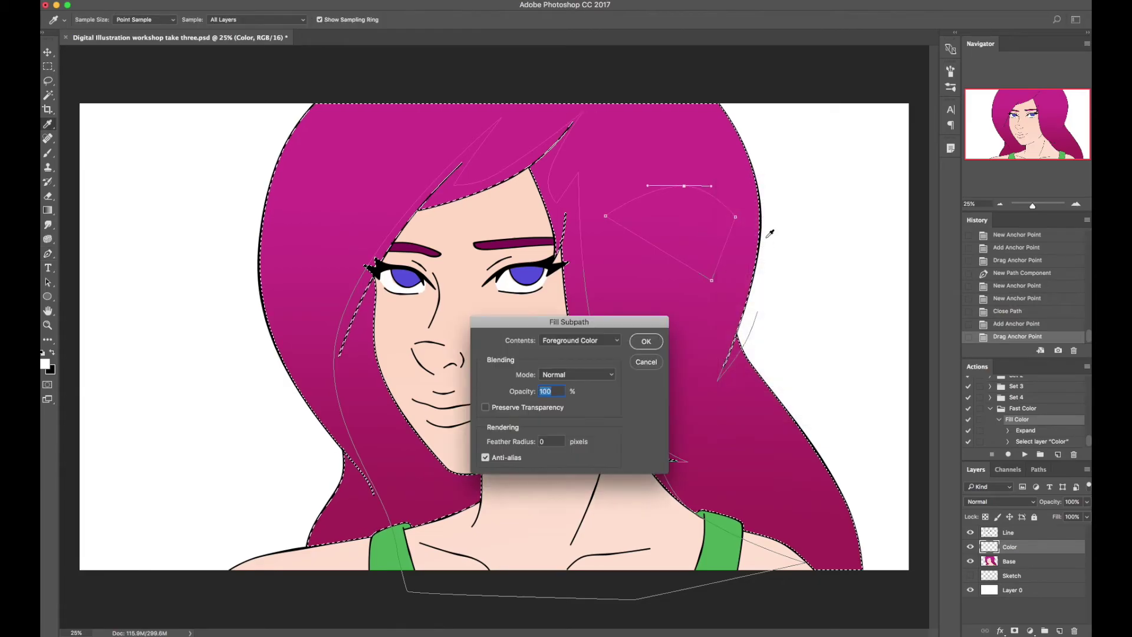
click(643, 344)
key(super+z)
key(BackSpace)
key(BackSpace)
Draw a pointed Pen path over the lower hair beside the shoulder strap, starting below the canvas, and curve both sides
click(871, 613)
click(742, 449)
click(737, 564)
click(784, 503)
drag(784, 503, 815, 499)
click(738, 530)
drag(738, 529, 764, 538)
Extend a path down the small lock on the opposite side of the neck and curve it along the strand
super+click(669, 411)
click(347, 569)
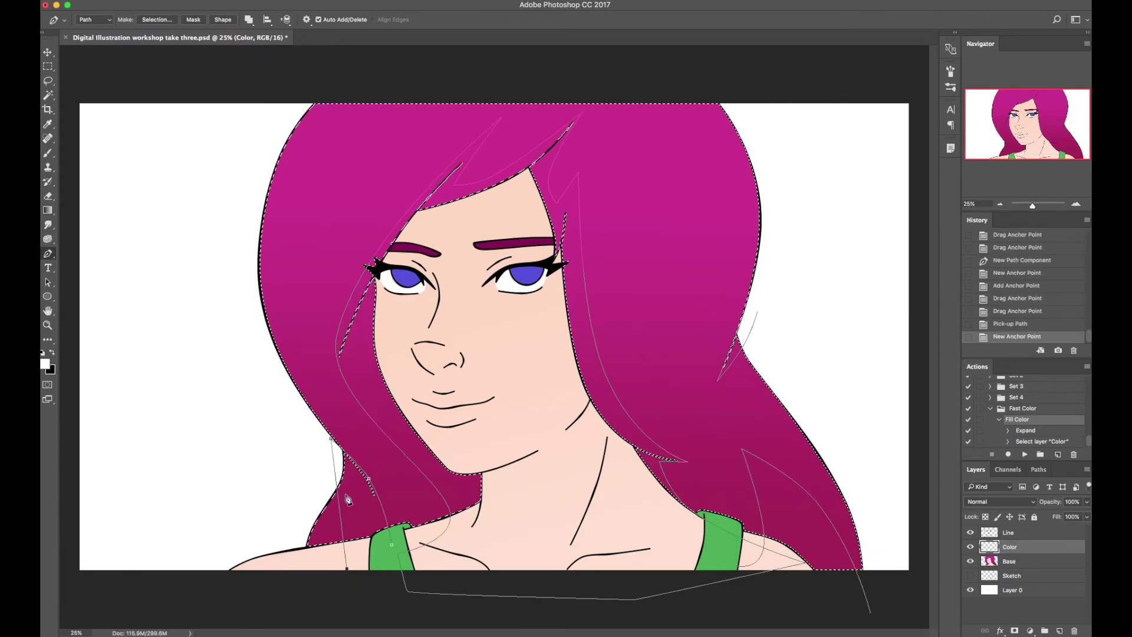
click(339, 504)
drag(339, 504, 377, 503)
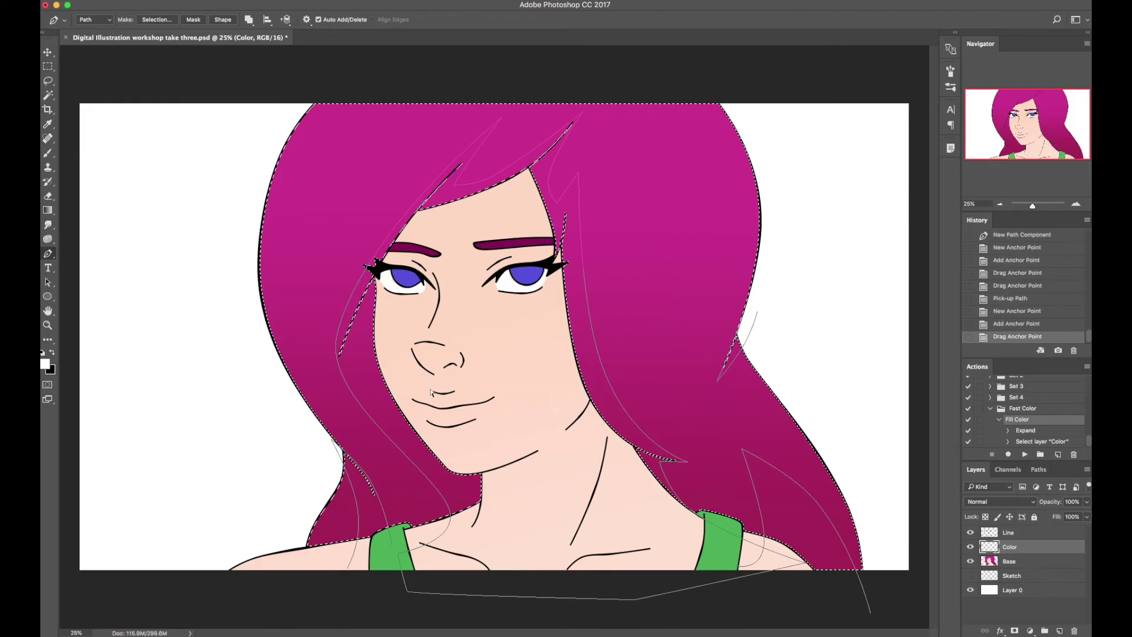
Try a long vertical path in the hair with its middle pulled into a curve, and delete it
click(641, 129)
click(663, 404)
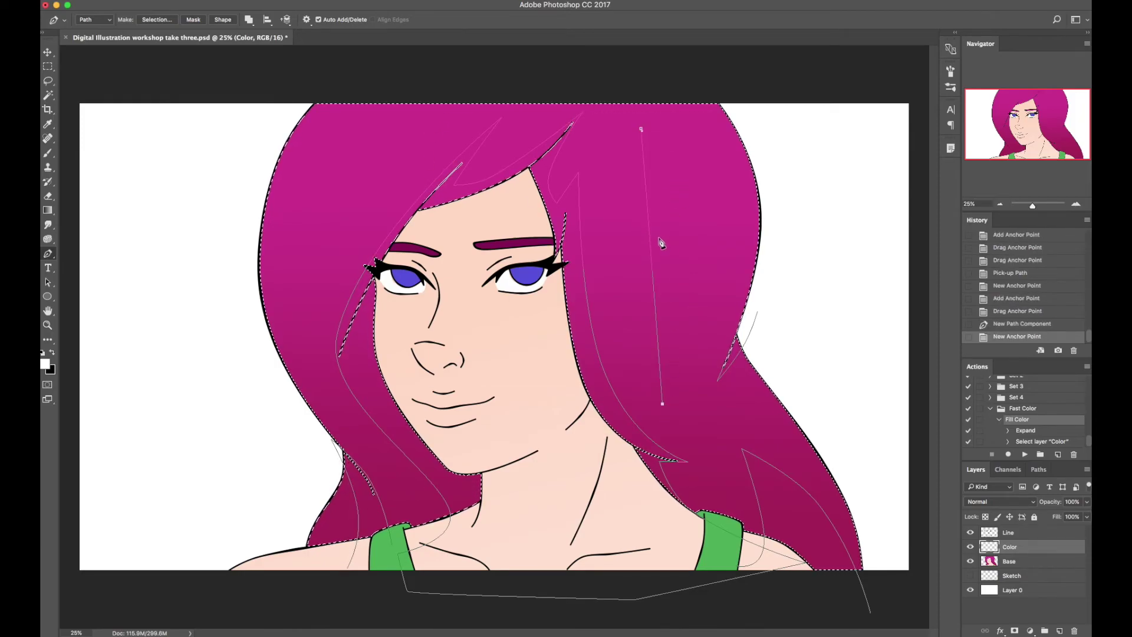
drag(651, 257, 691, 260)
key(BackSpace)
key(BackSpace)
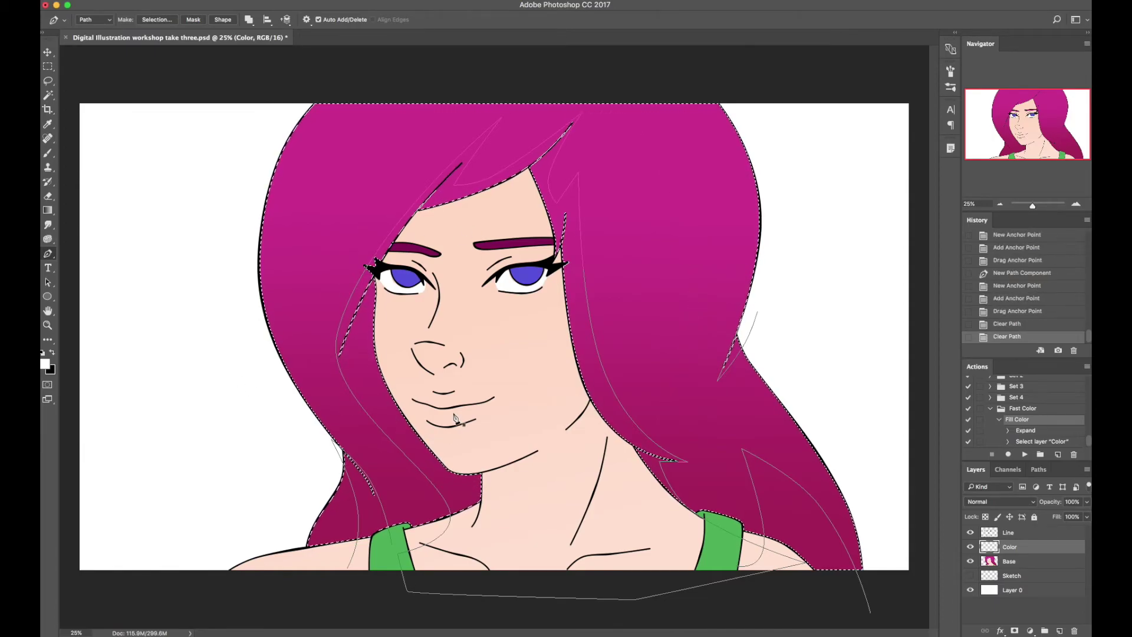
Sample the dark pink of the lower hair and shift the foreground color to dark red #8a072c
key(i)
click(401, 512)
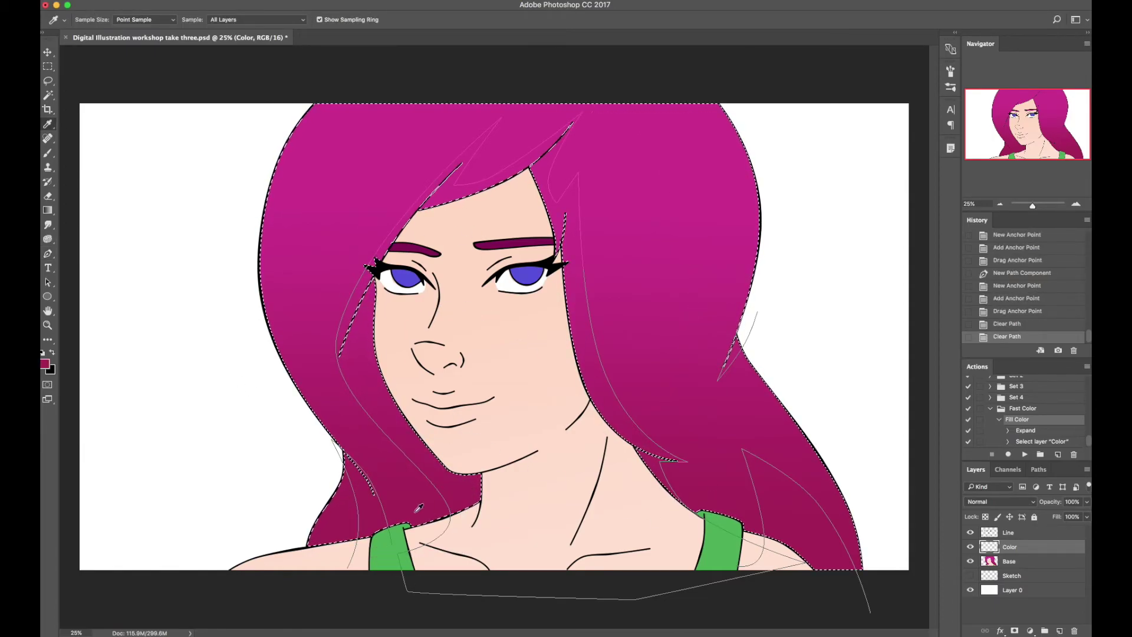
click(44, 367)
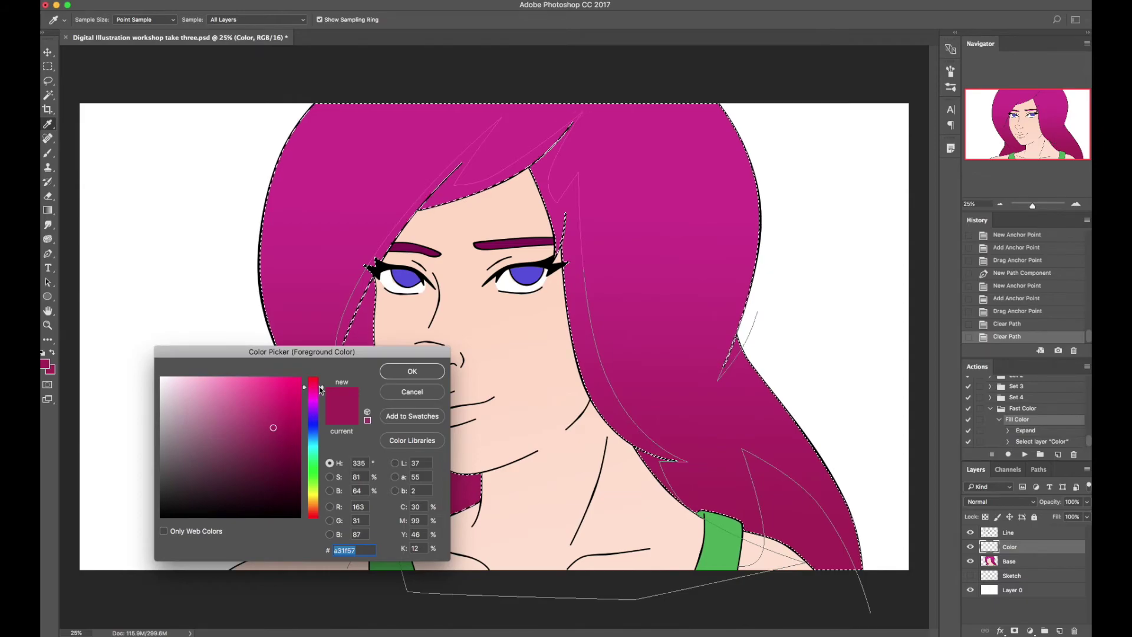
click(293, 442)
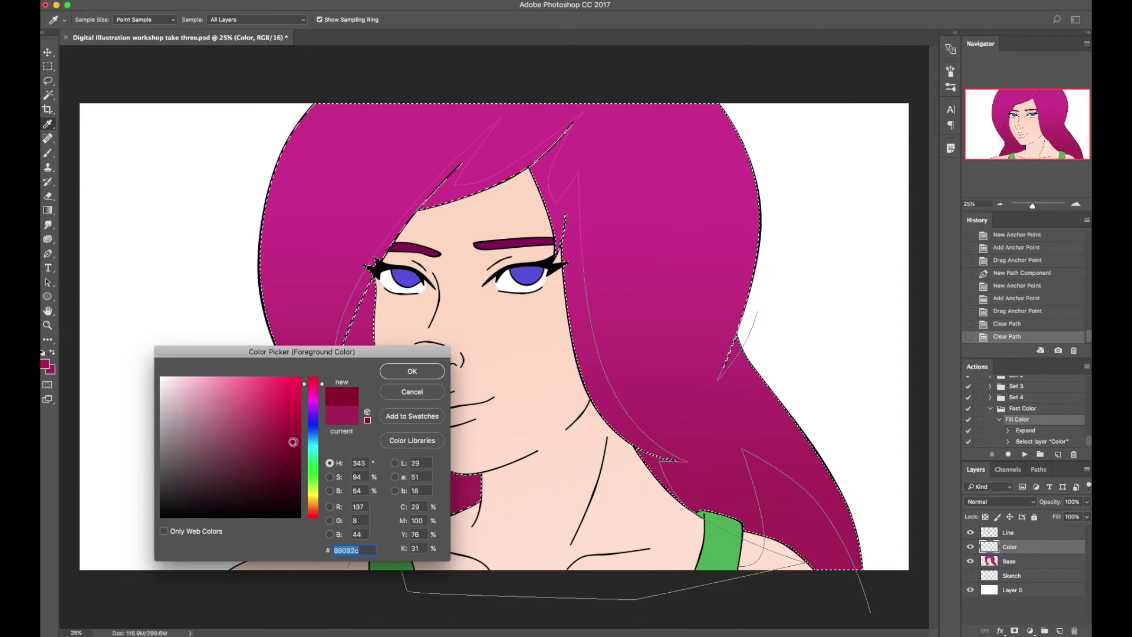
click(413, 371)
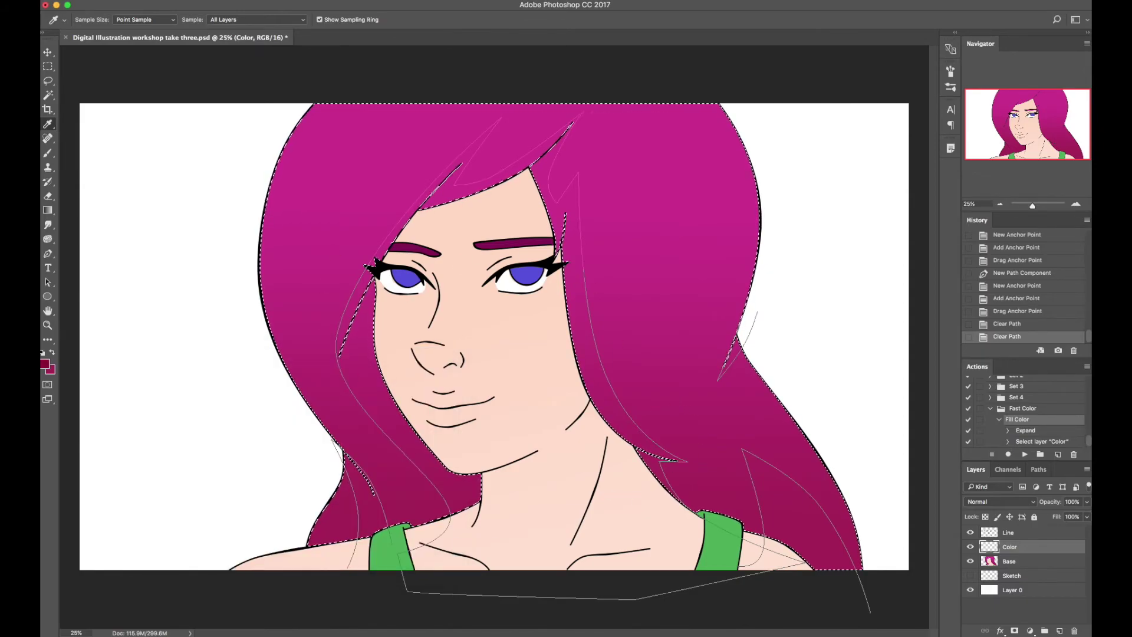
Set the background color to a dark purple derived from the sampled hair color
click(45, 365)
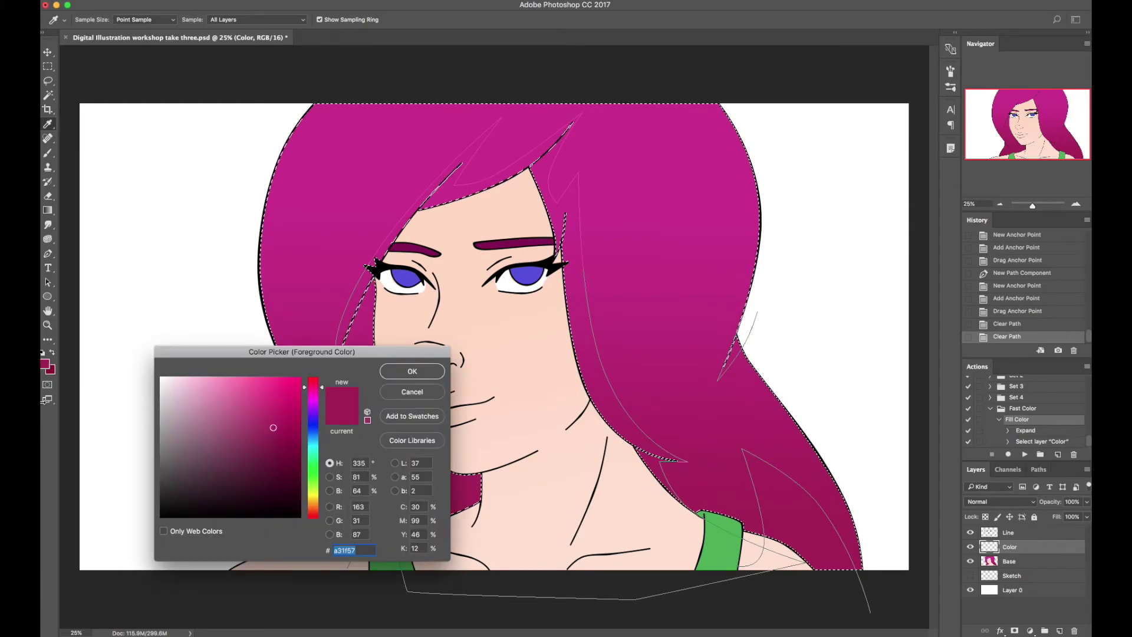
click(287, 457)
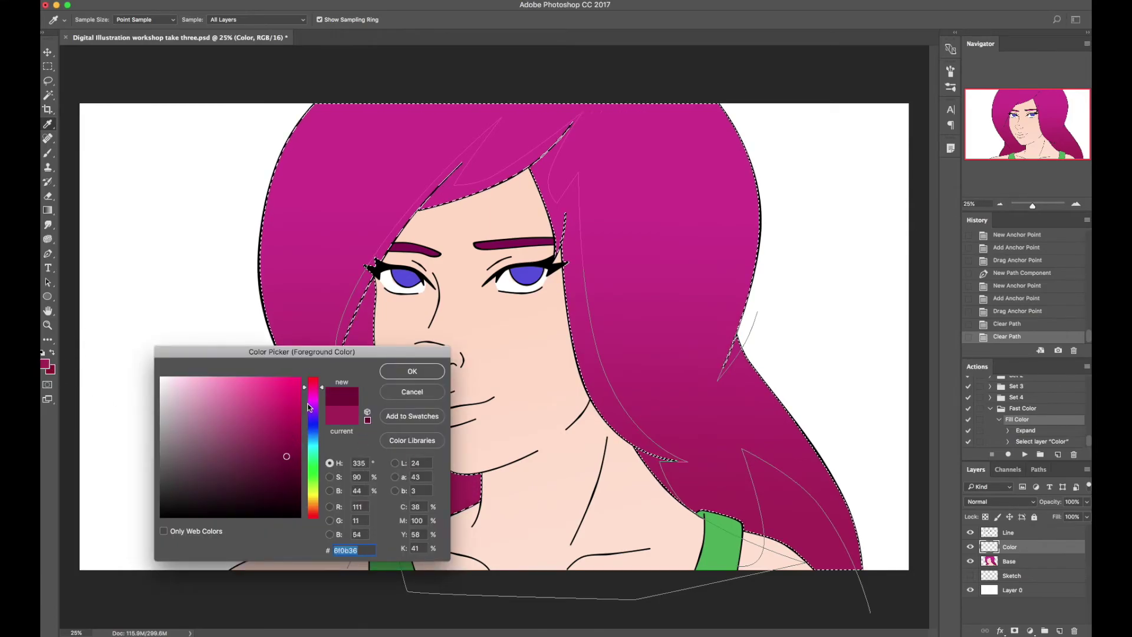
click(289, 459)
click(394, 371)
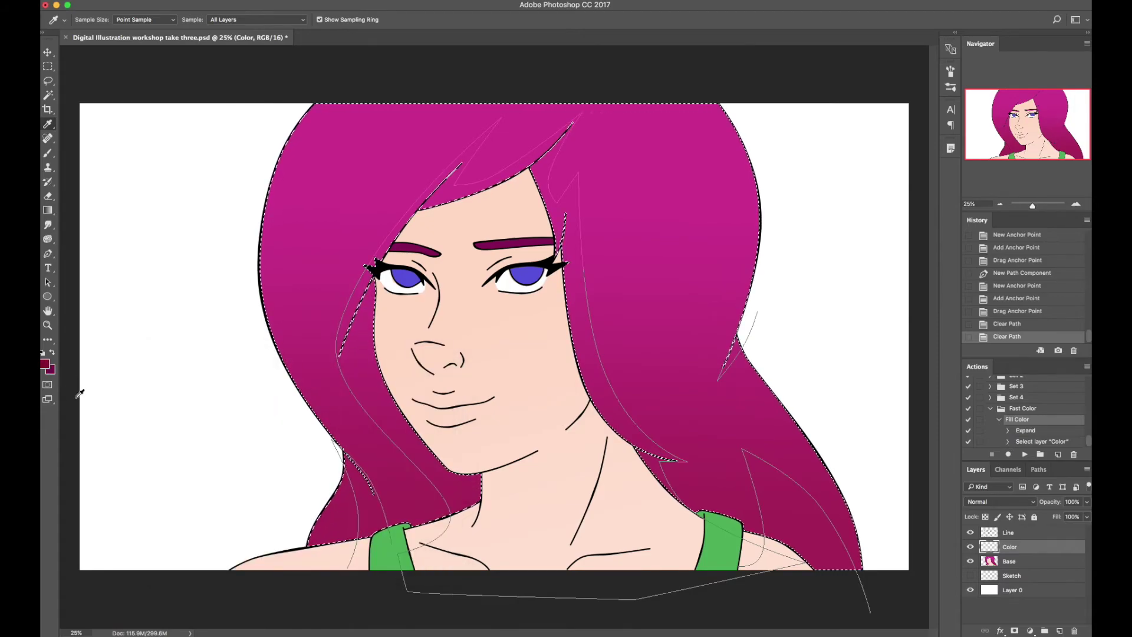
Fill the hair shadow paths with the dark red foreground color at 100% opacity and a 50-pixel feather radius
key(p)
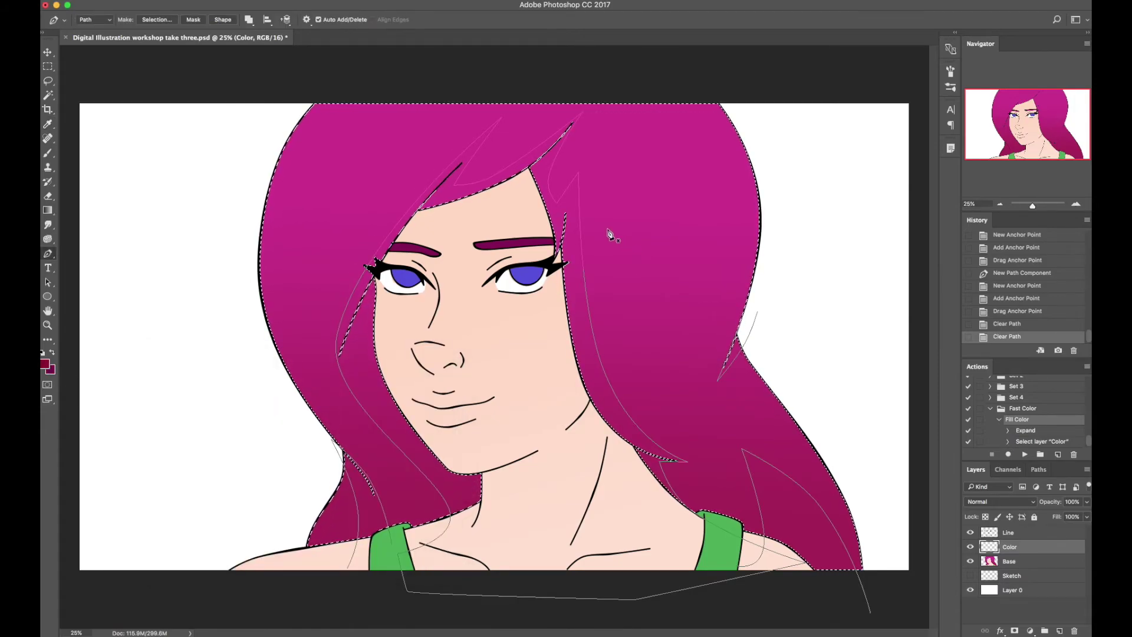
right_click(607, 229)
click(620, 288)
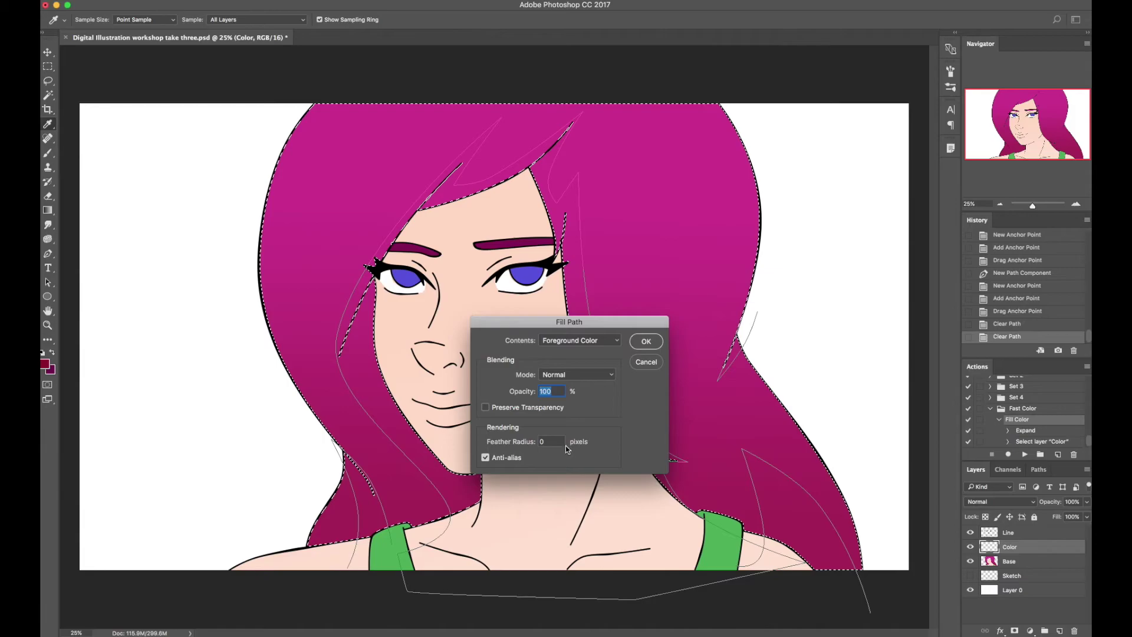
text(50)
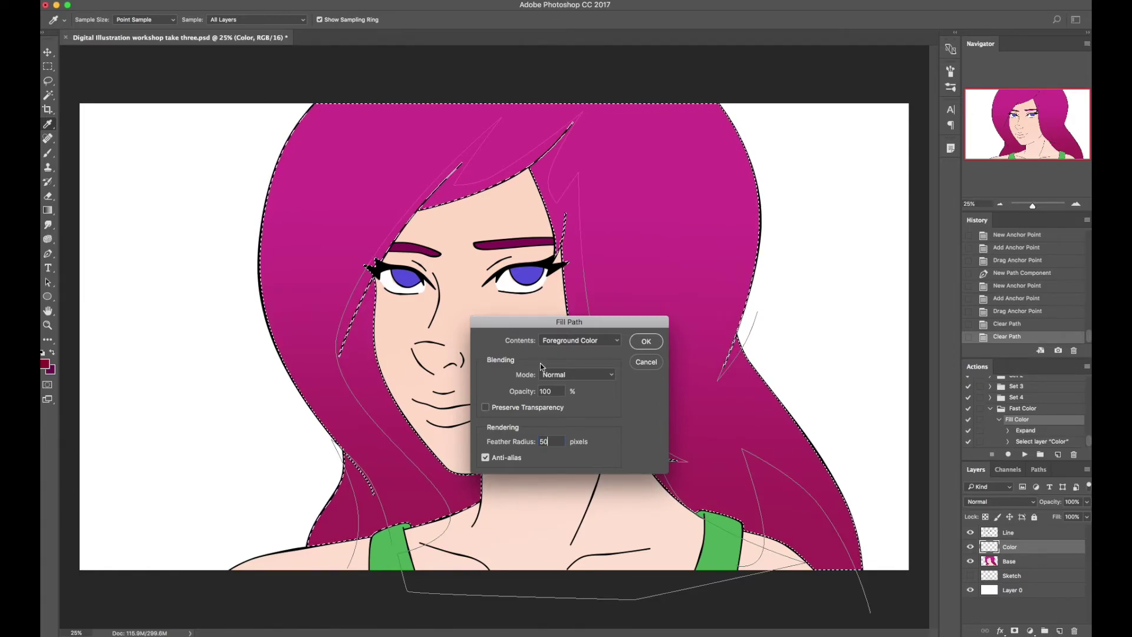
click(647, 341)
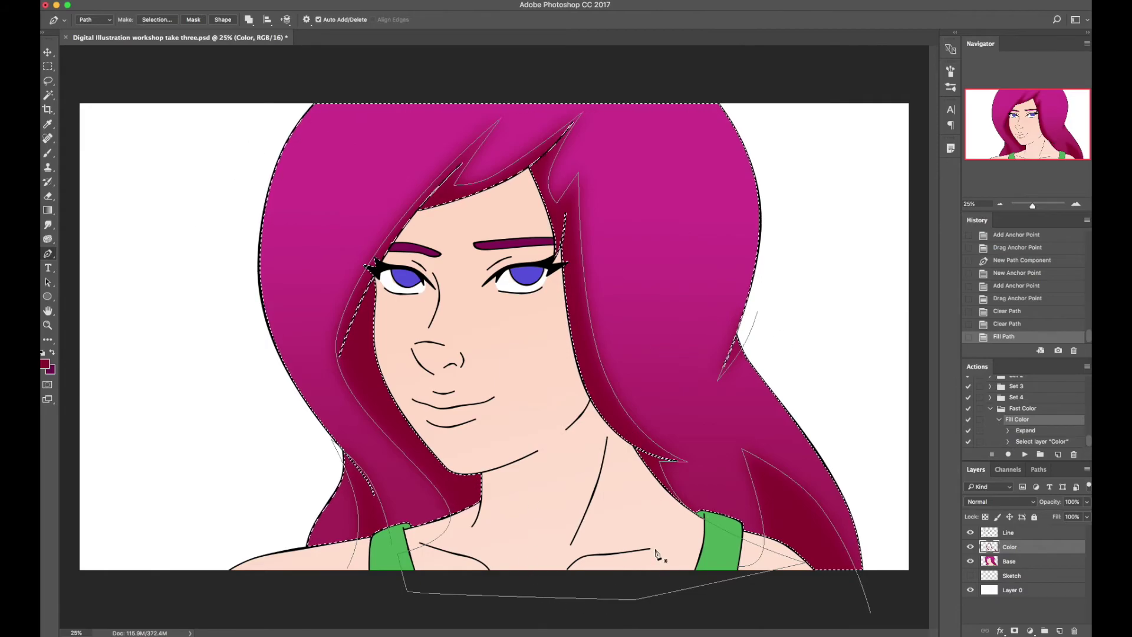
Fill the same paths again with dark red using a 20-pixel feather radius
right_click(650, 254)
click(685, 314)
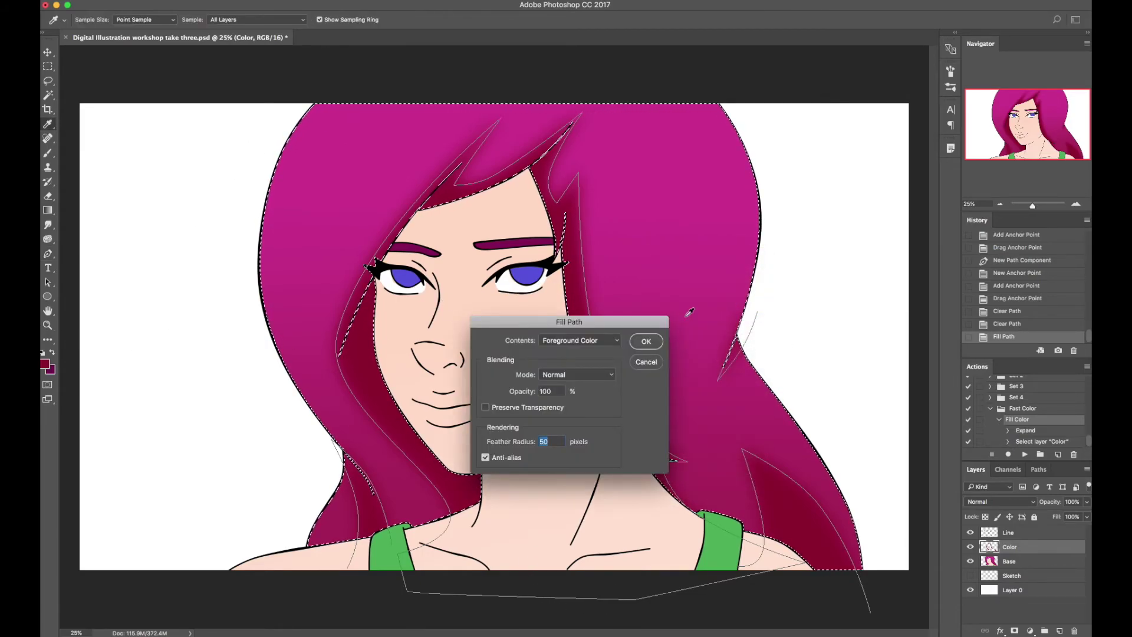
key(Return)
key(p)
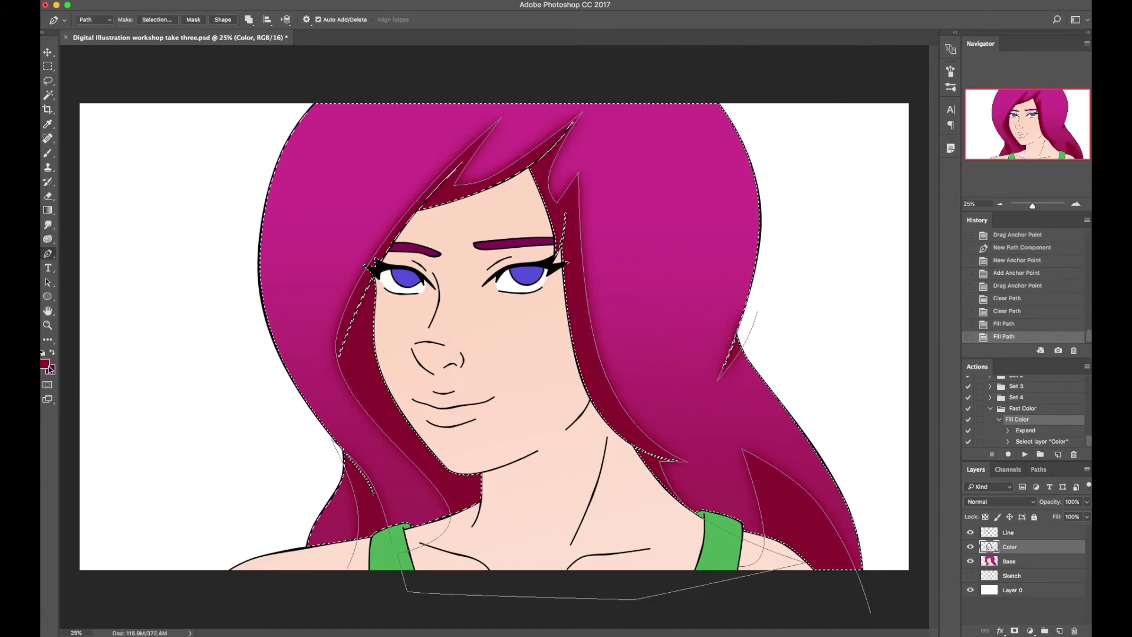
Swap to the dark purple color and fill the paths with a 7-pixel feather radius
right_click(630, 206)
click(658, 278)
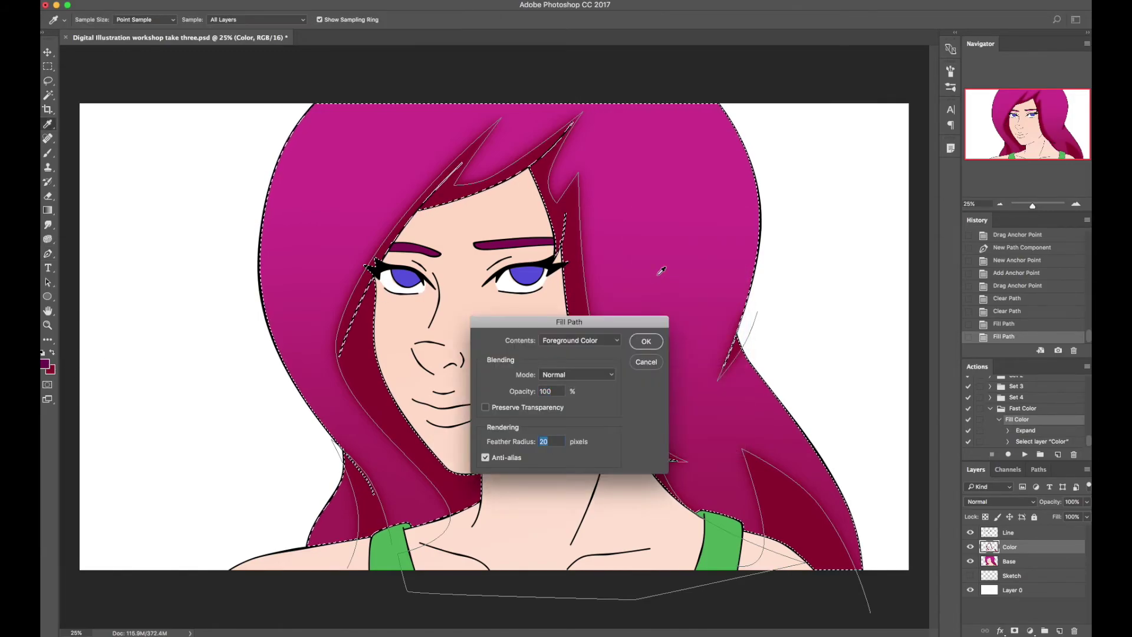
text(7)
key(Return)
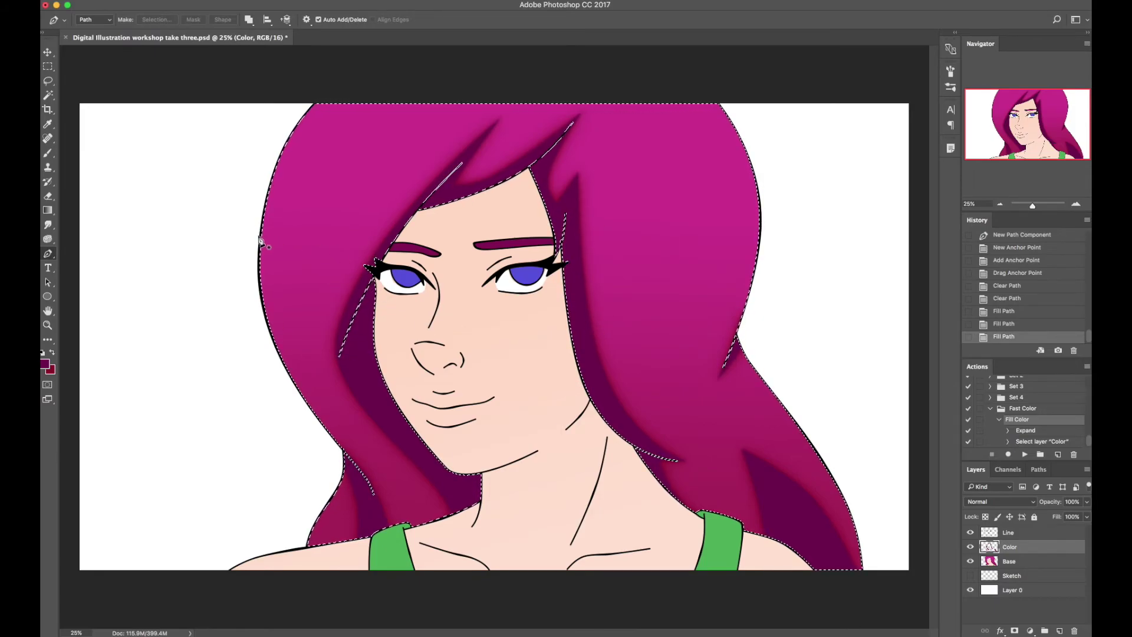
Revert to the state before the path fills and move the inner hair anchor point beside the jaw toward the face line
click(1015, 323)
click(1013, 311)
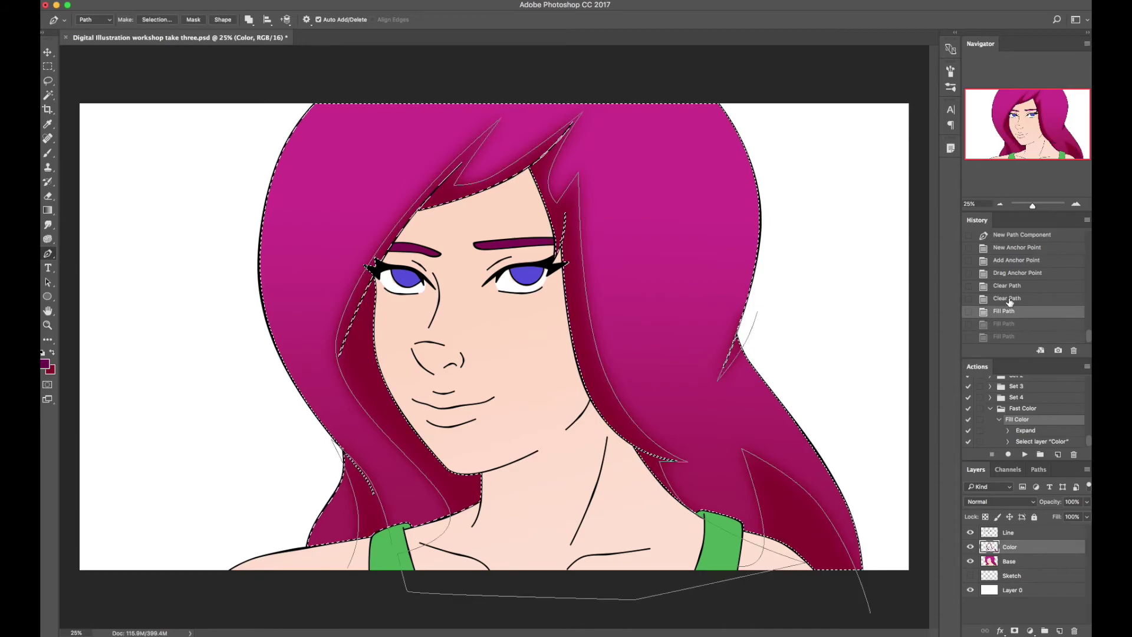
click(1012, 300)
super+click(601, 358)
drag(604, 372, 587, 384)
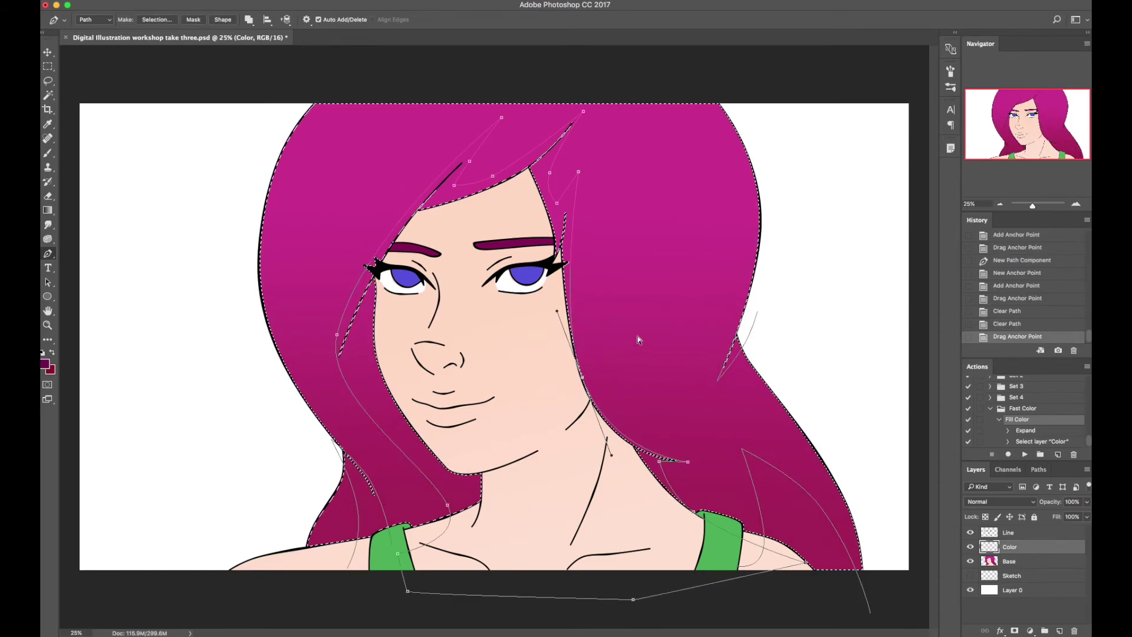
Fill the reshaped hair shadow paths twice with the feathered dark red foreground color
right_click(614, 224)
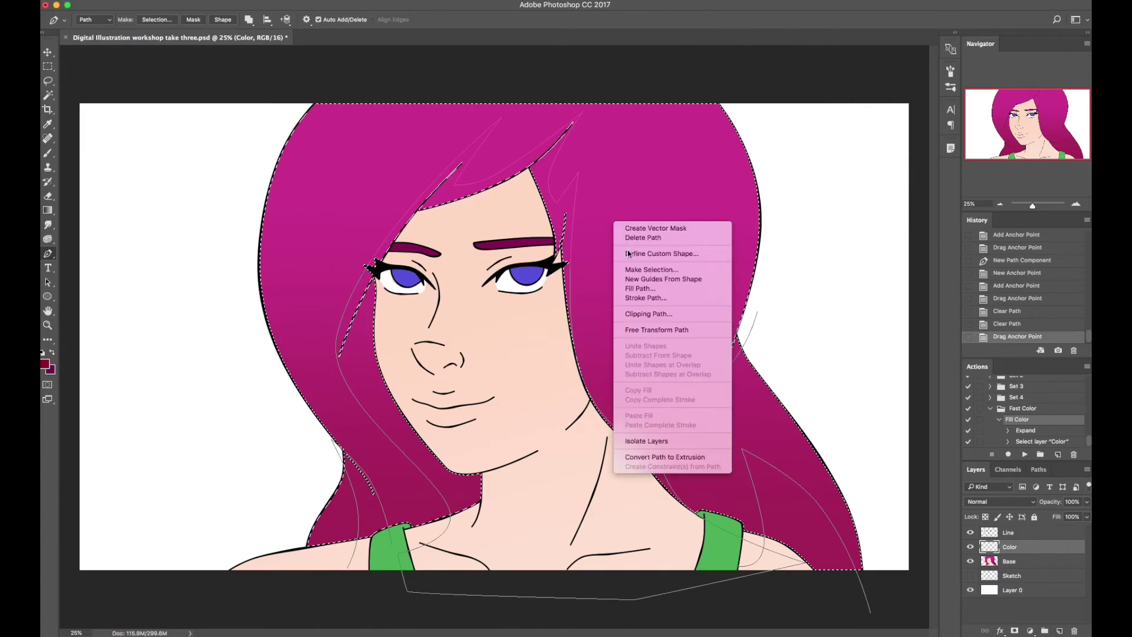
click(637, 285)
key(Tab)
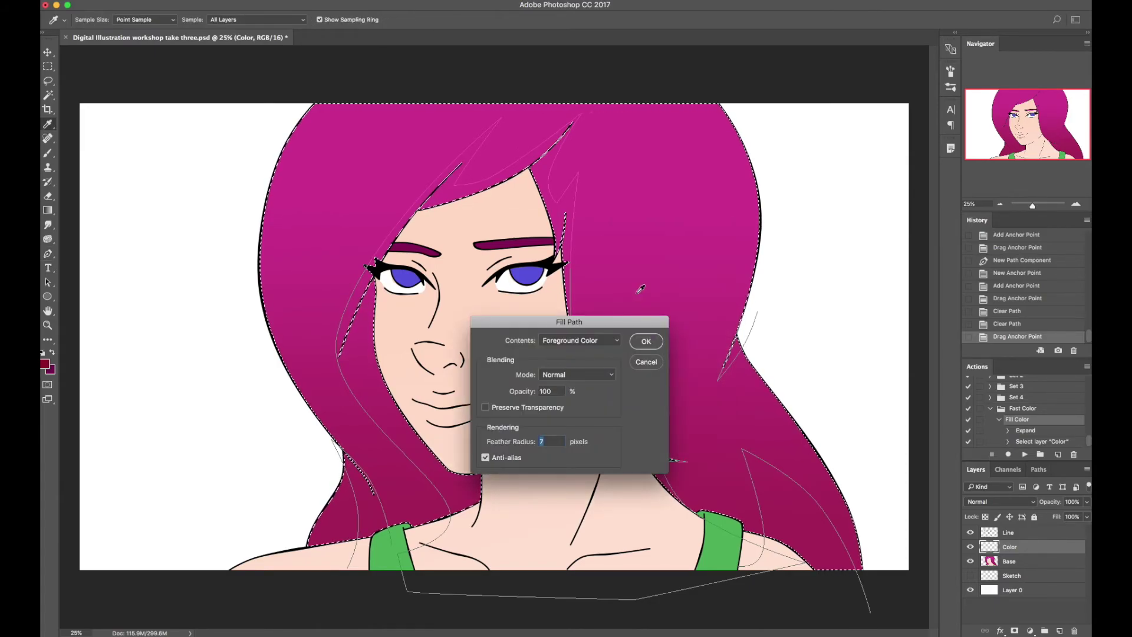
key(Return)
right_click(626, 245)
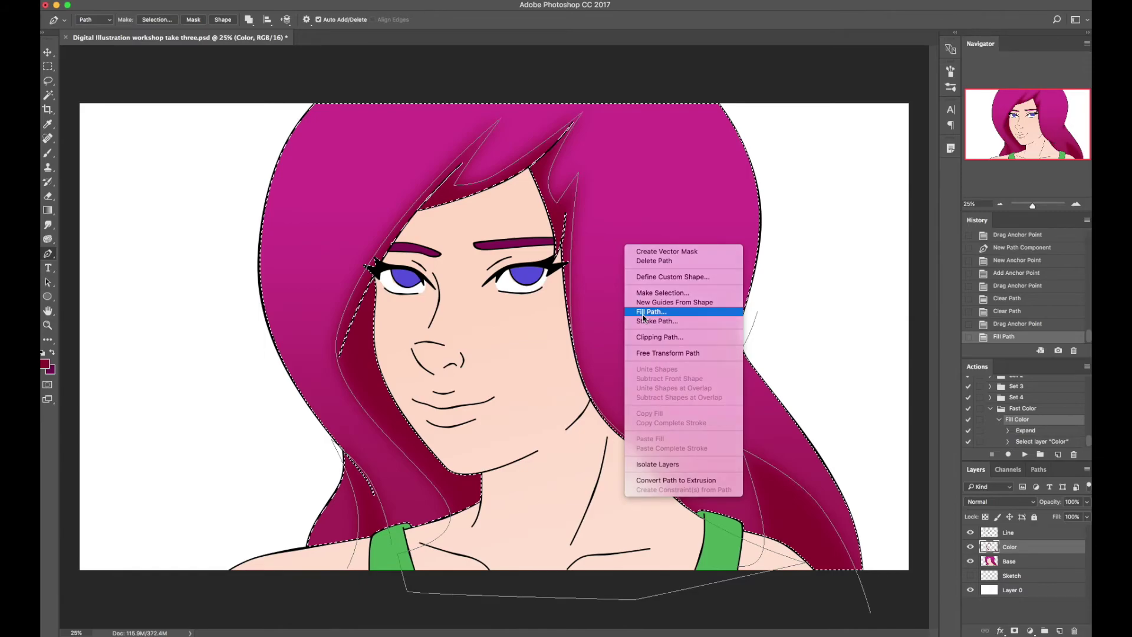
click(643, 312)
key(Return)
Fill the paths with dark purple over the red shadows and deselect the hair
right_click(604, 221)
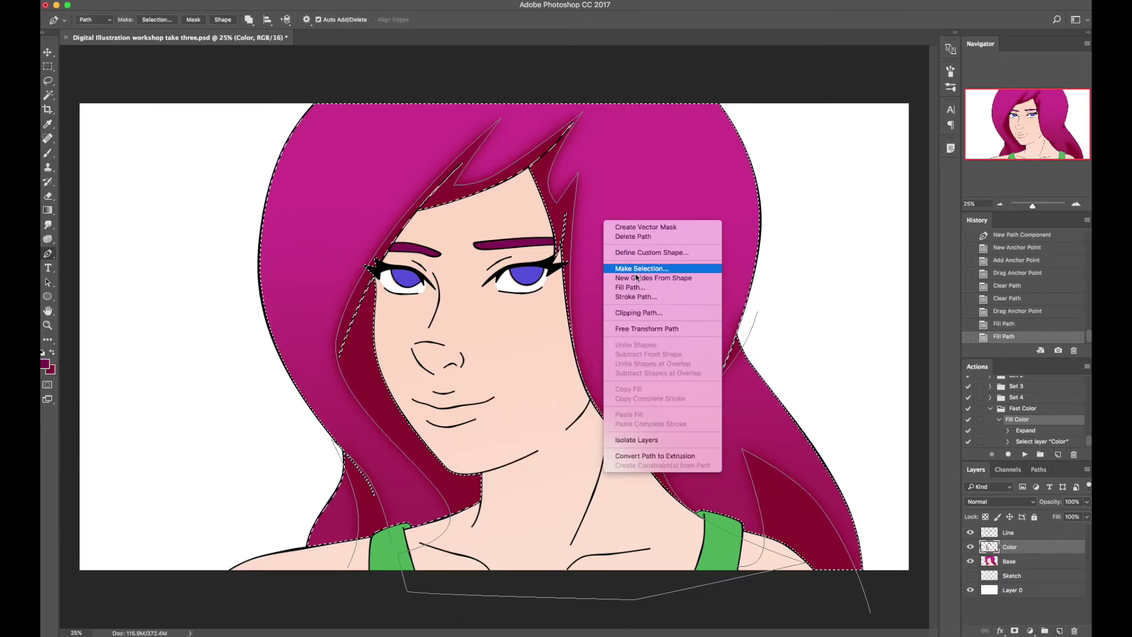
click(630, 287)
key(Return)
key(ctrl+d)
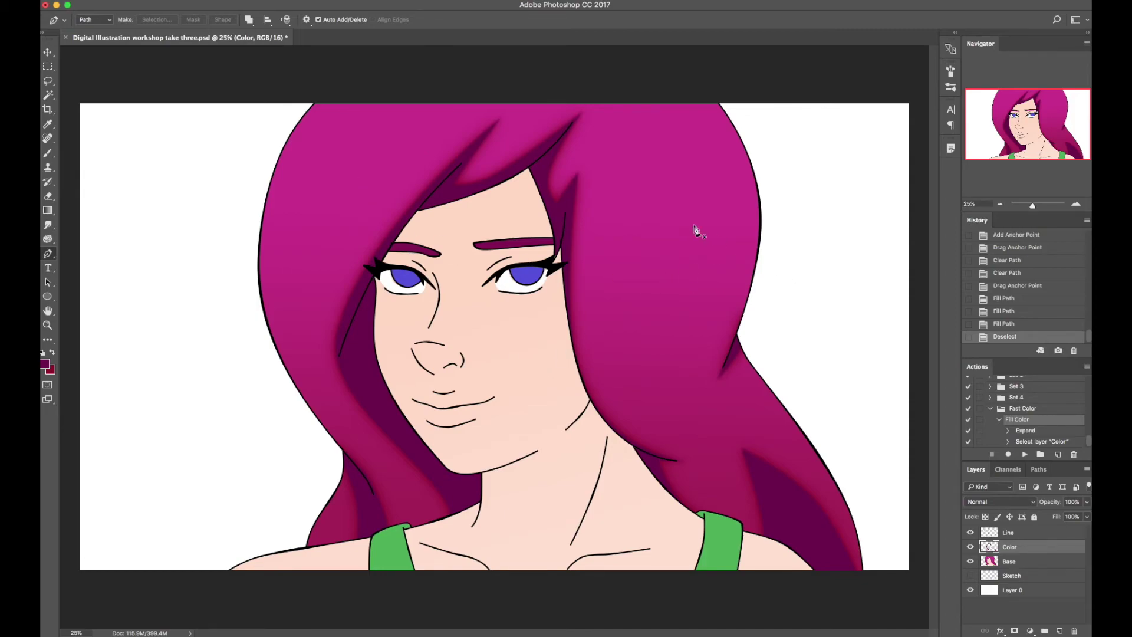
Select the Line layer, try starting a new work path on the cheek, and undo it
key(alt+bracketright)
click(1039, 470)
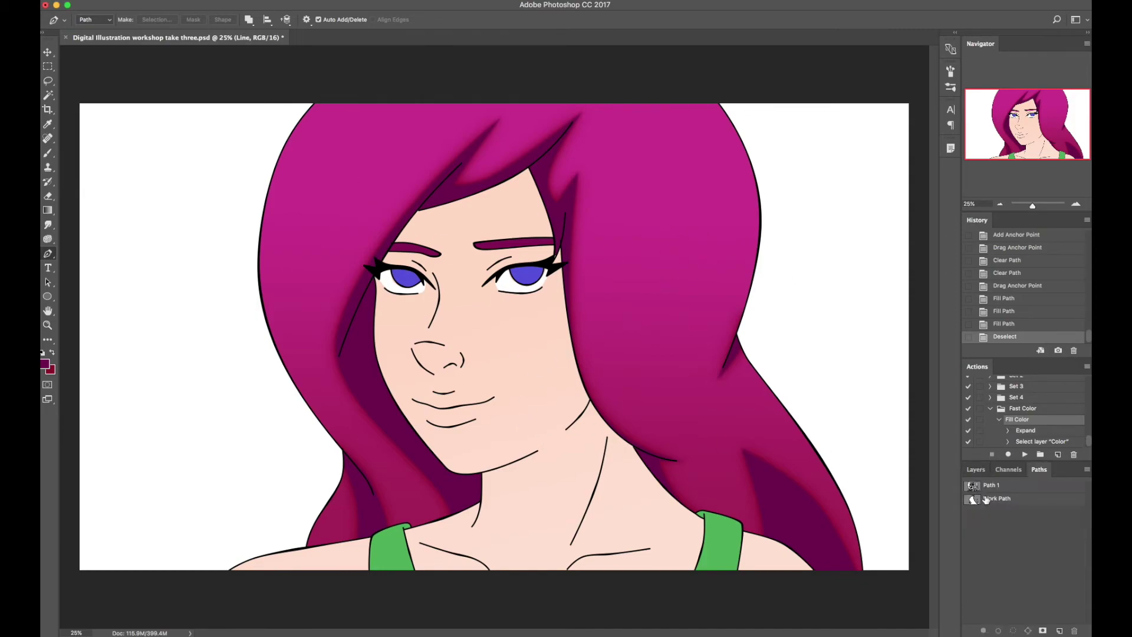
key(w)
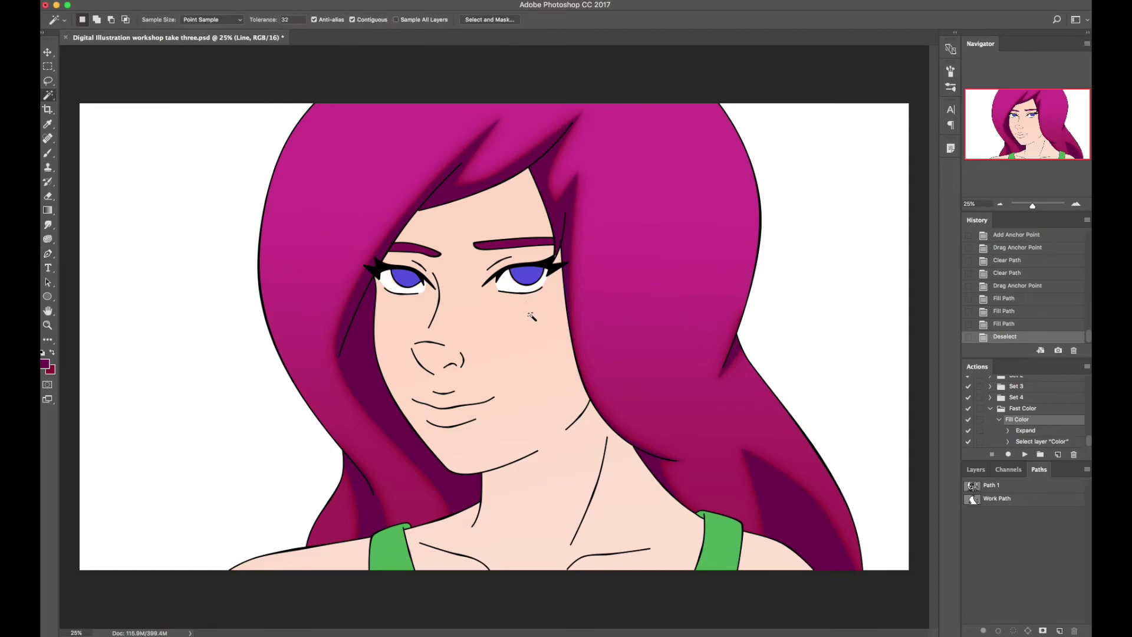
key(p)
click(526, 319)
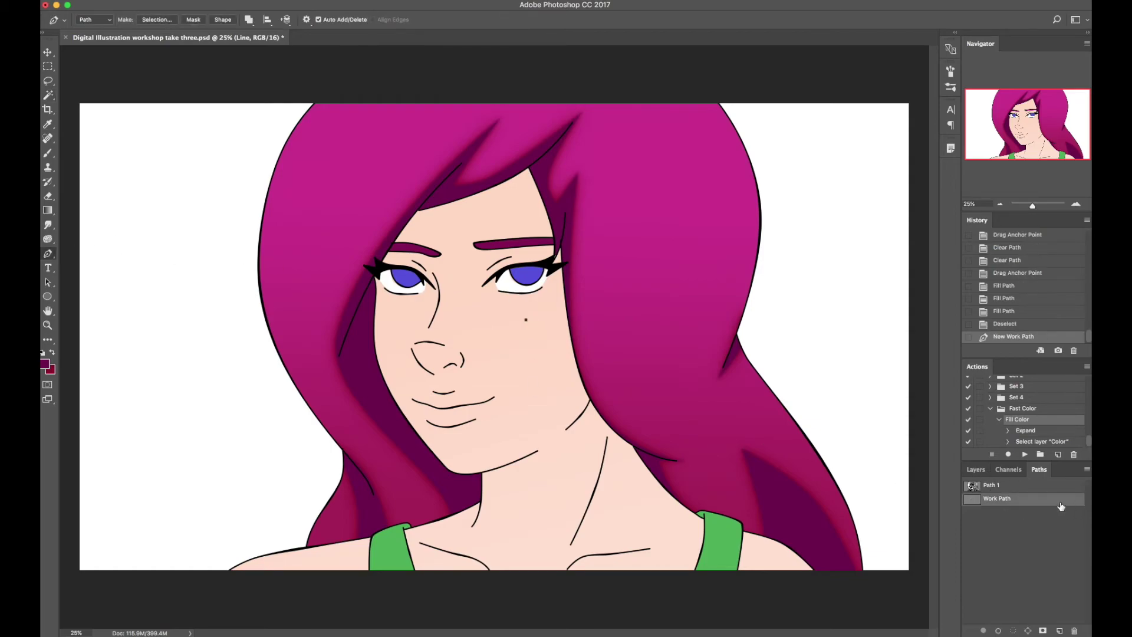
key(super+z)
click(976, 470)
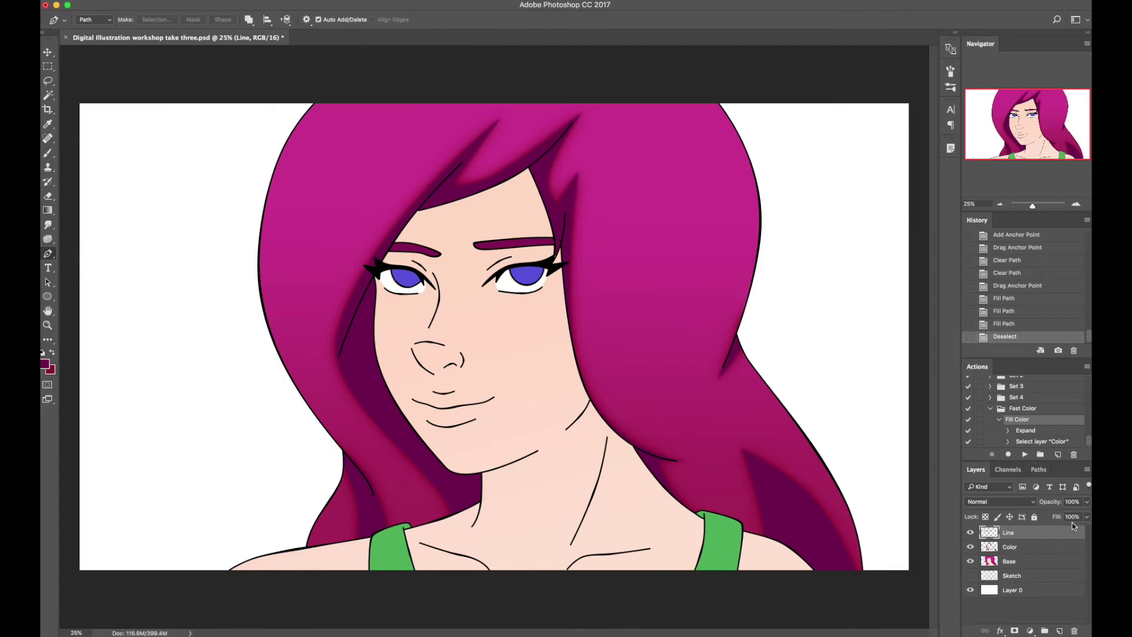
Select the face, neck and both shoulder skin areas on the Line layer and run the Fill Color action to reach the Color layer
key(w)
click(493, 357)
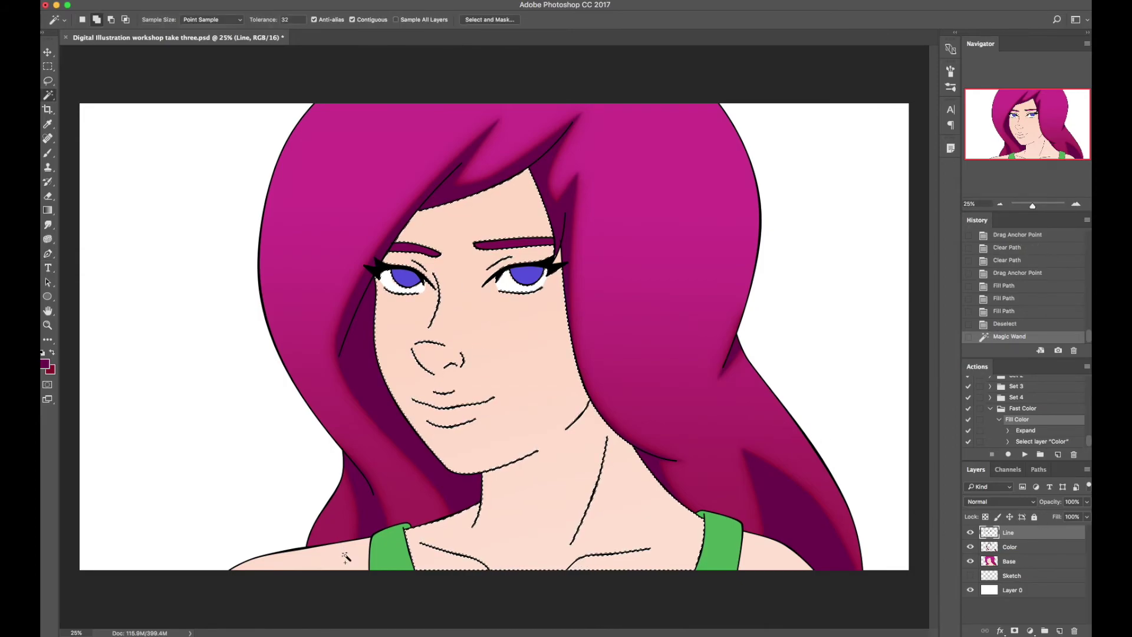
shift+click(345, 556)
shift+click(767, 557)
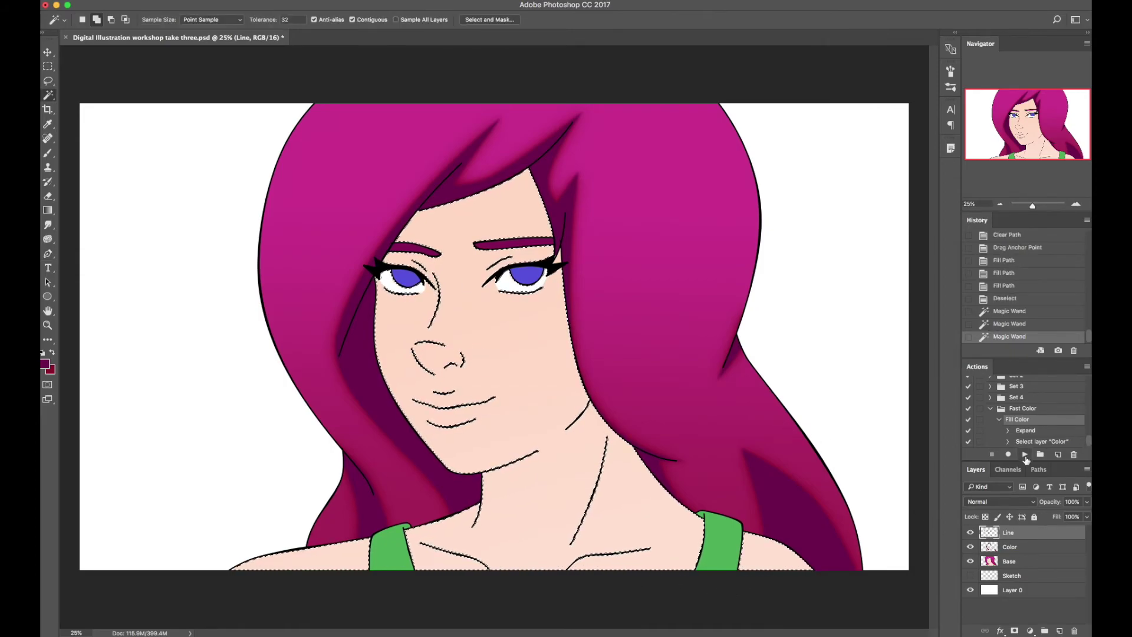
click(1026, 459)
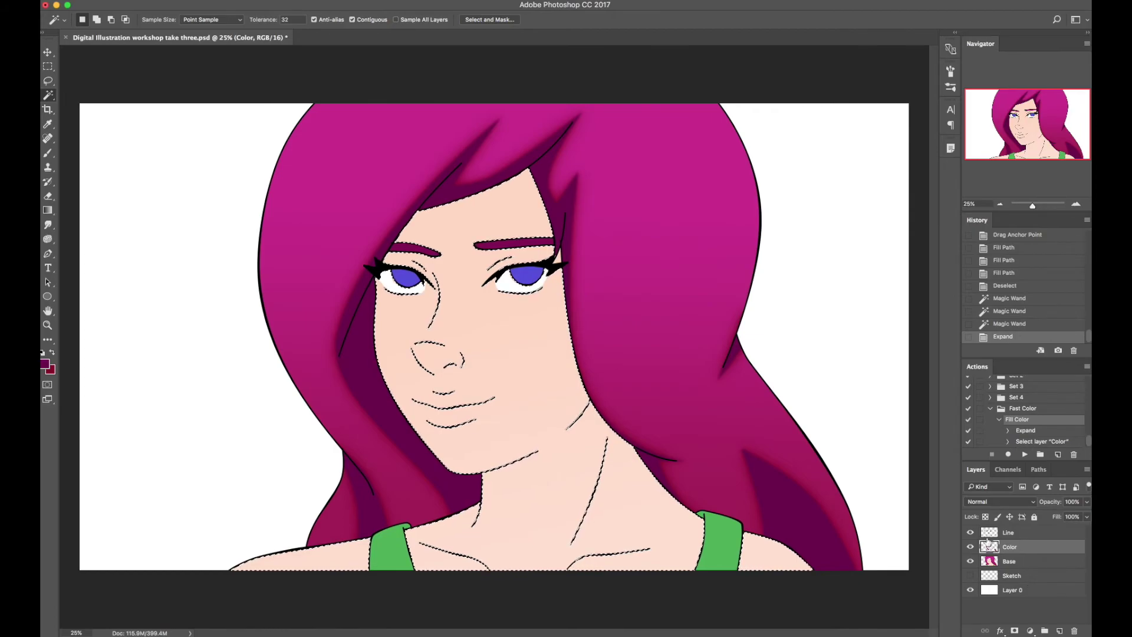
Draw a closed, curved path for the hair's cast shadow across the forehead and down the right side of the face
click(357, 317)
click(527, 183)
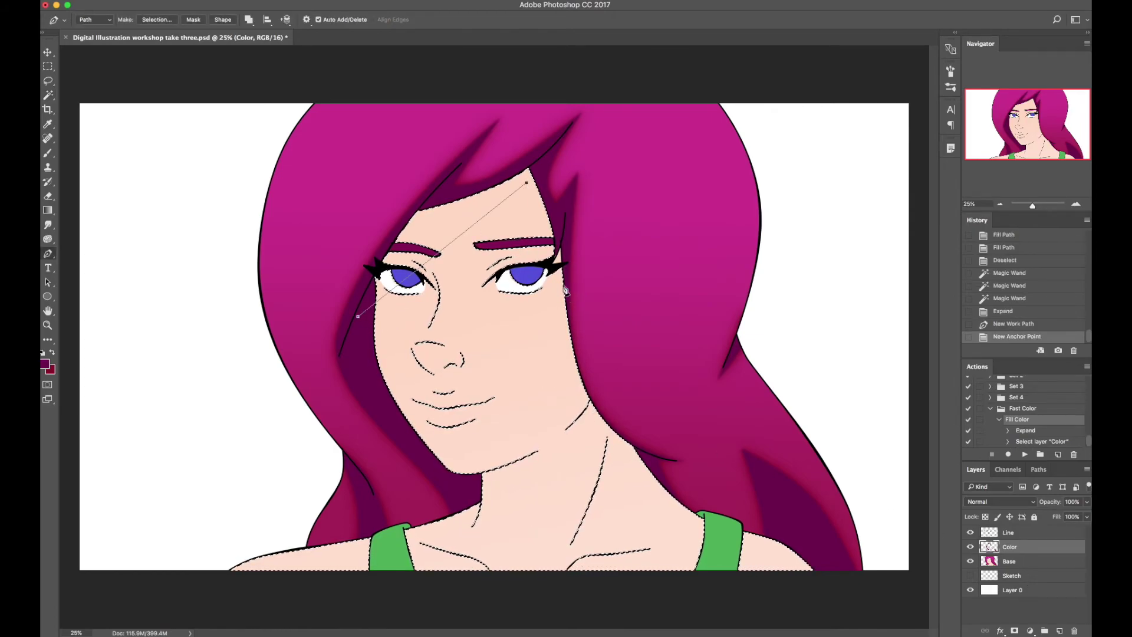
click(556, 259)
click(552, 278)
click(643, 439)
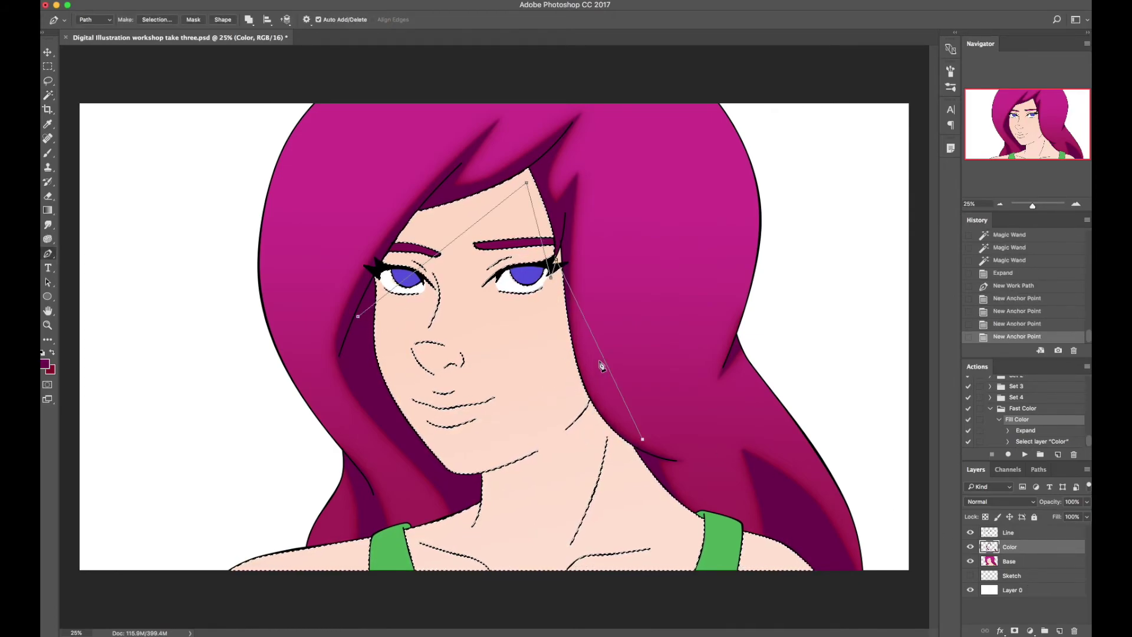
click(602, 353)
drag(602, 353, 570, 370)
click(675, 325)
click(634, 179)
click(346, 160)
click(332, 247)
click(358, 316)
Add closed shadow paths under the nose, below the lower lip, and beneath the jaw and hair on the neck
click(410, 349)
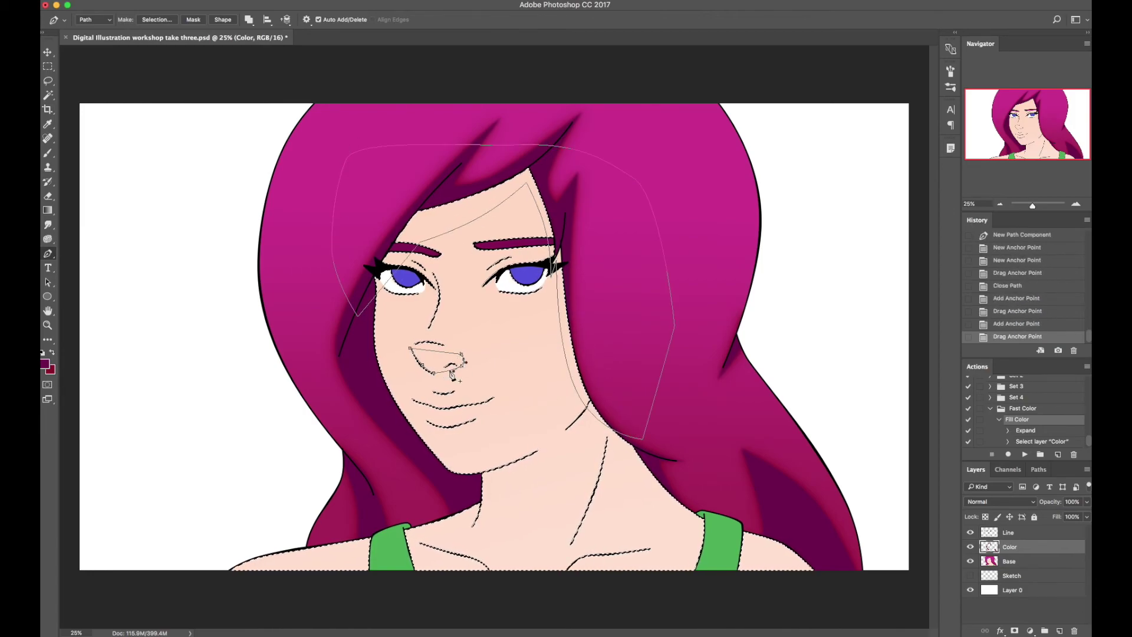
click(476, 419)
click(470, 476)
click(591, 397)
click(687, 473)
Add shadow paths beside both green straps, along the left collarbone and at the left edge of the neck
click(736, 584)
click(429, 589)
click(492, 575)
click(472, 527)
Draw thin curved shadow paths along the long neck line and the right collarbone
click(606, 437)
click(571, 545)
drag(591, 492, 599, 496)
click(607, 436)
click(650, 549)
click(568, 570)
click(650, 549)
drag(607, 560, 597, 556)
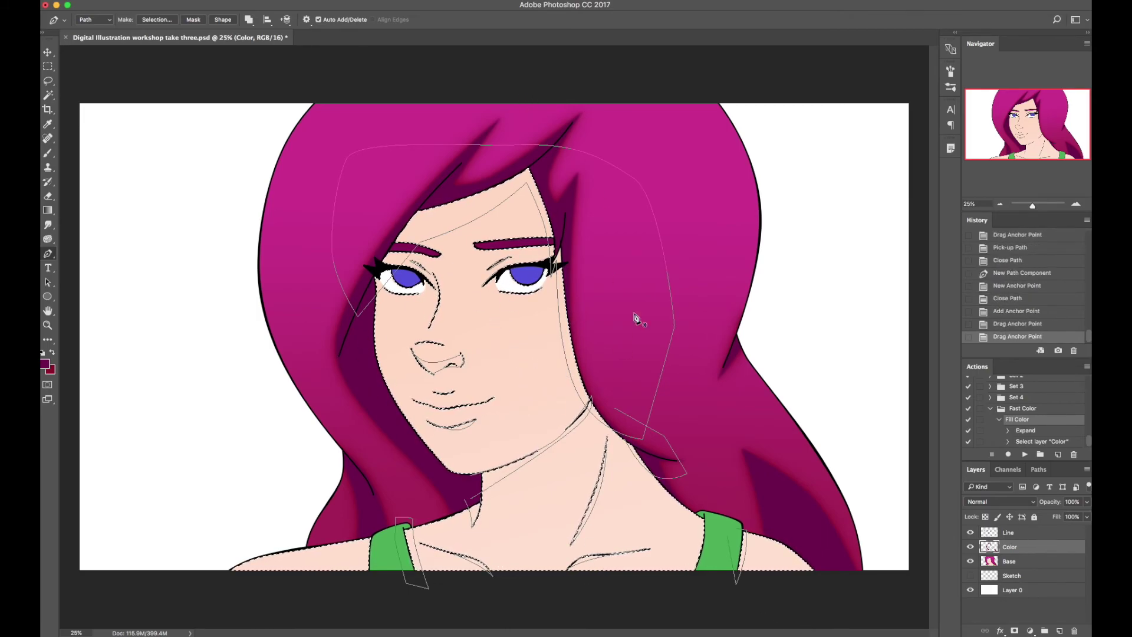
Sample the skin tone and change the foreground color to a light orange, RGB 245, 160, 114
key(i)
click(502, 346)
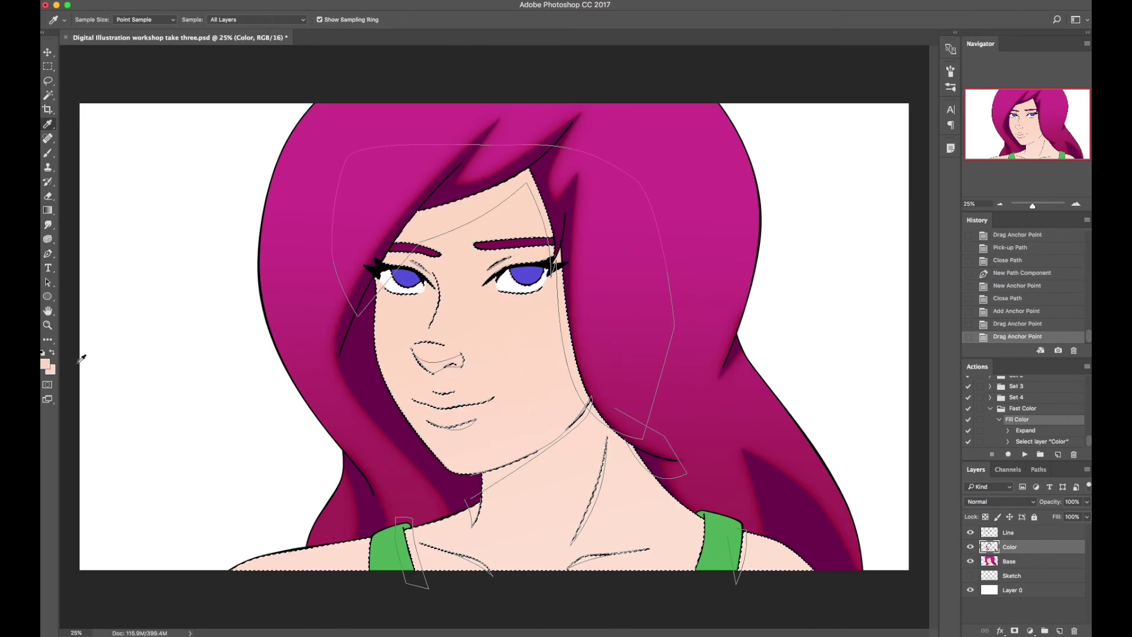
click(46, 363)
drag(227, 391, 236, 382)
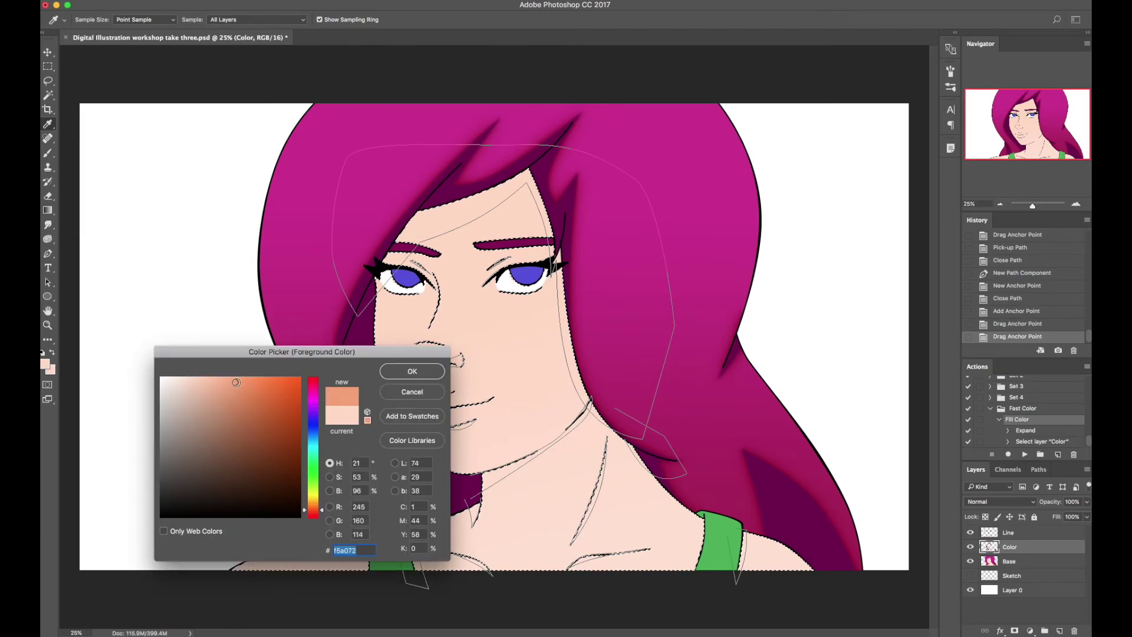
click(399, 373)
Set the second swatch to a dark reddish orange for the deeper skin shadows, keeping light orange as the foreground
key(x)
click(46, 363)
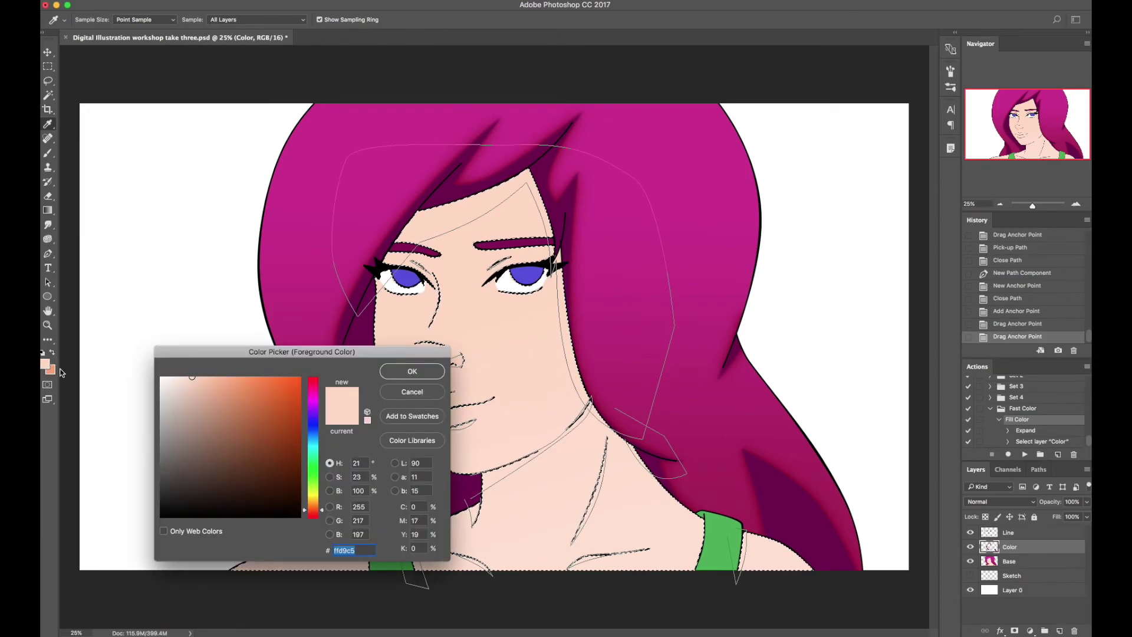
drag(284, 450, 268, 424)
click(326, 515)
drag(326, 515, 322, 516)
key(Return)
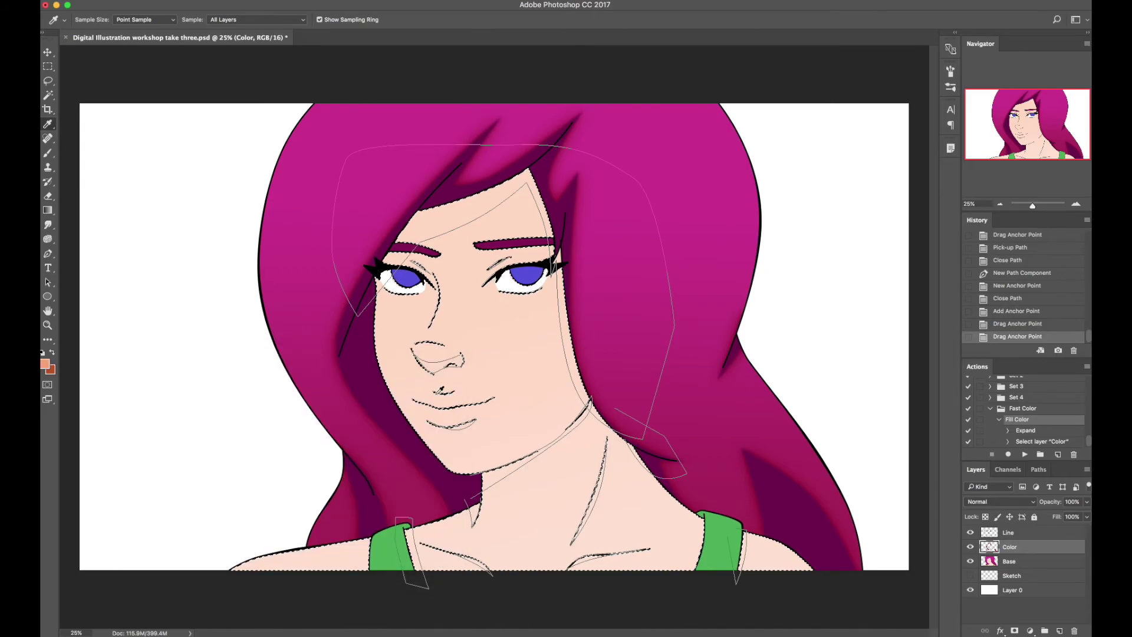
Fill the skin shadow paths twice with the light orange foreground color
key(p)
right_click(485, 317)
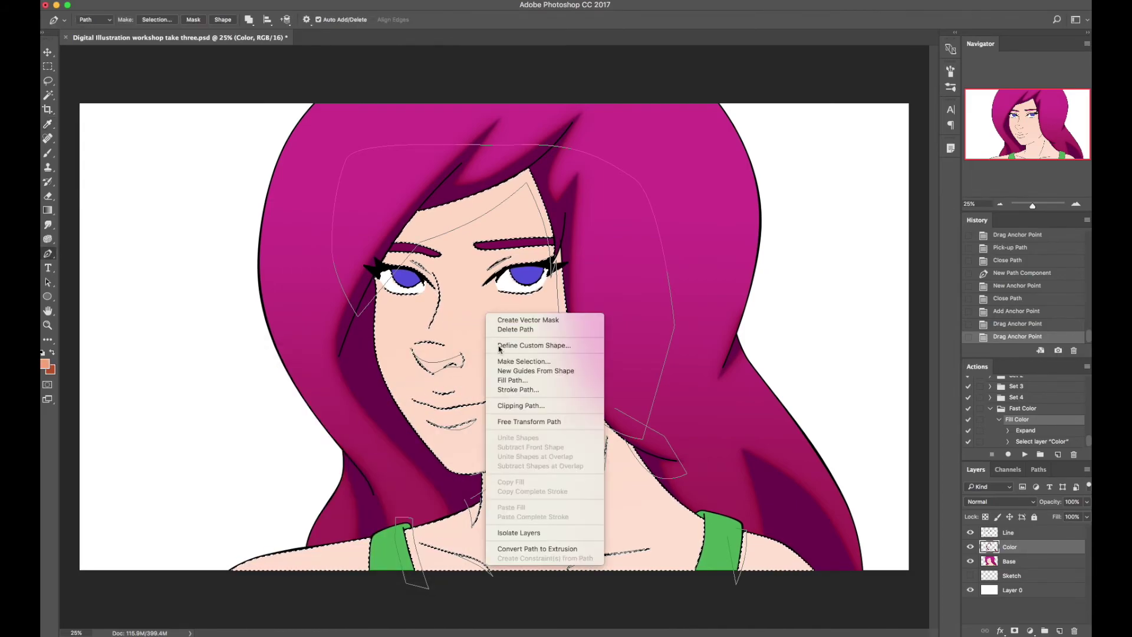
click(519, 384)
key(Return)
right_click(503, 332)
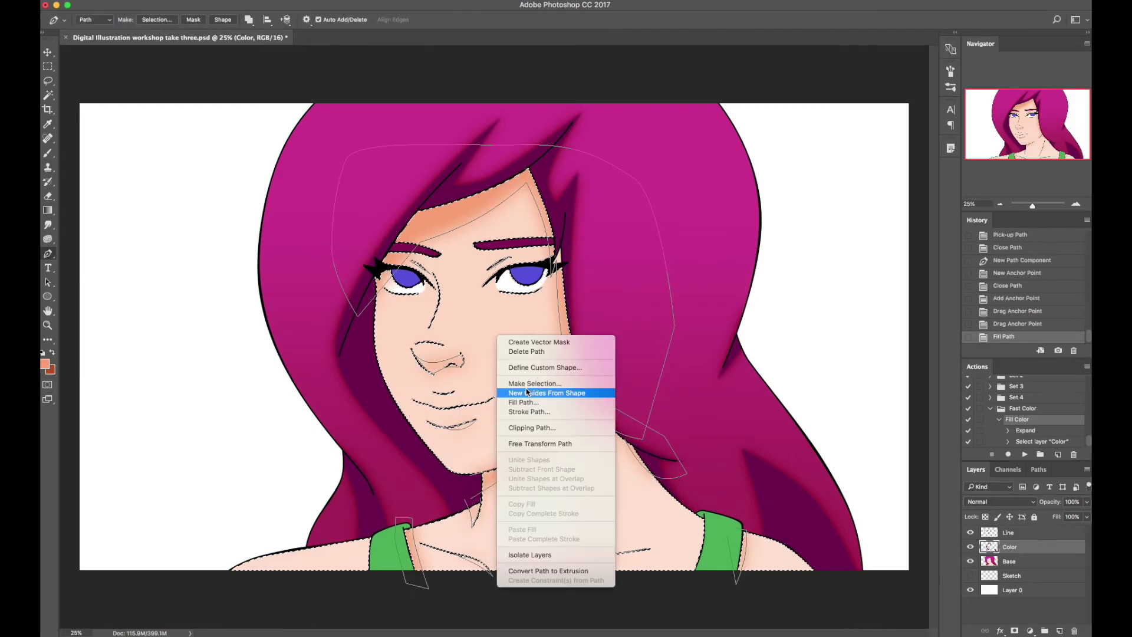
click(519, 399)
key(Return)
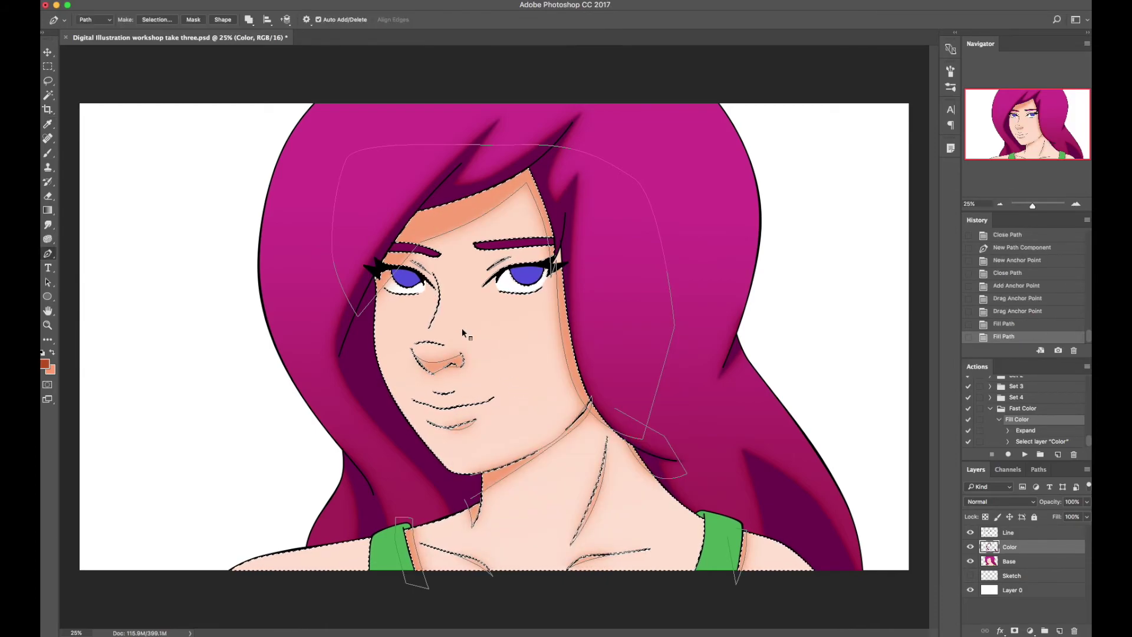
Fill the skin shadow paths with the dark reddish orange, then remove the path and deselect the skin
right_click(502, 327)
click(519, 395)
key(Return)
key(p)
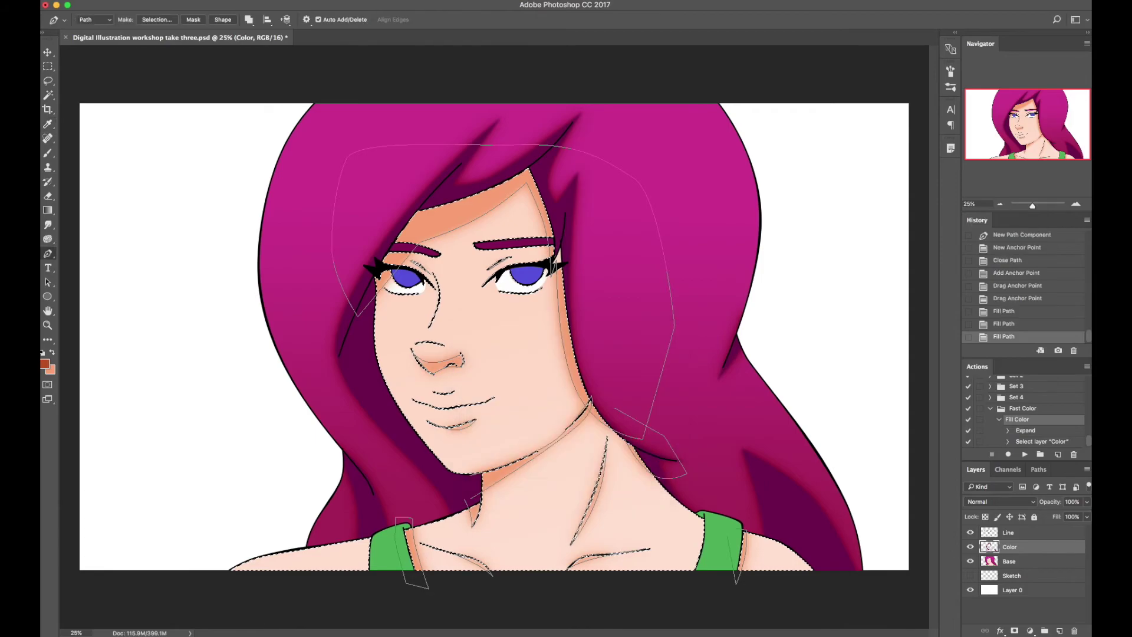
key(ctrl+d)
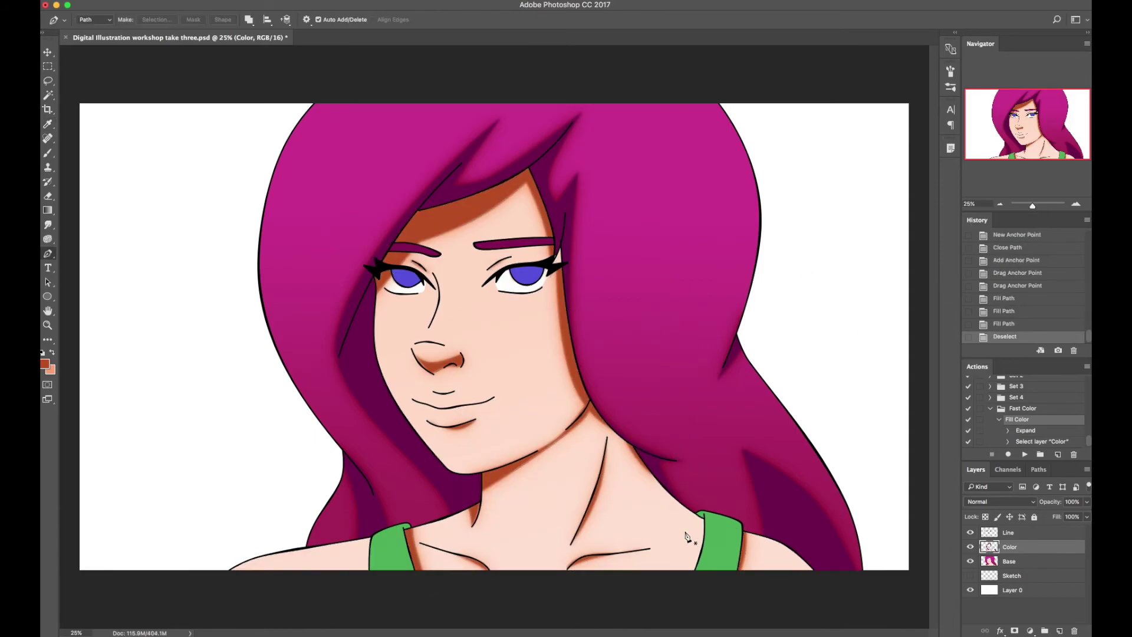
Select the small skin gap beside the right eye's outer lashes on the Line layer and fill it on the Color layer
click(1009, 532)
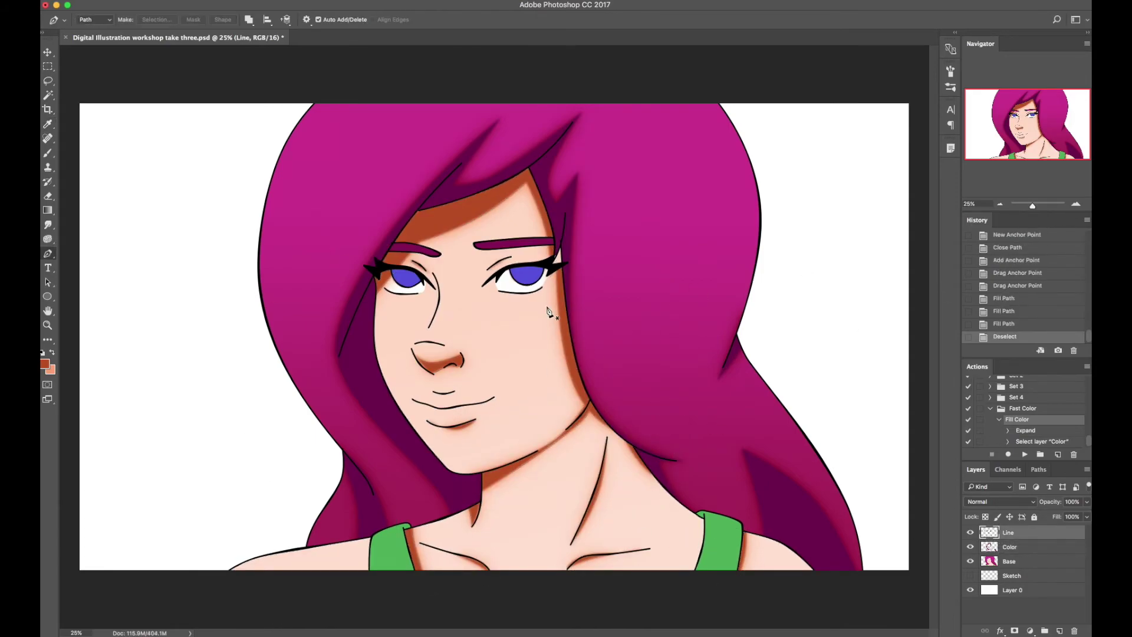
key(w)
click(566, 295)
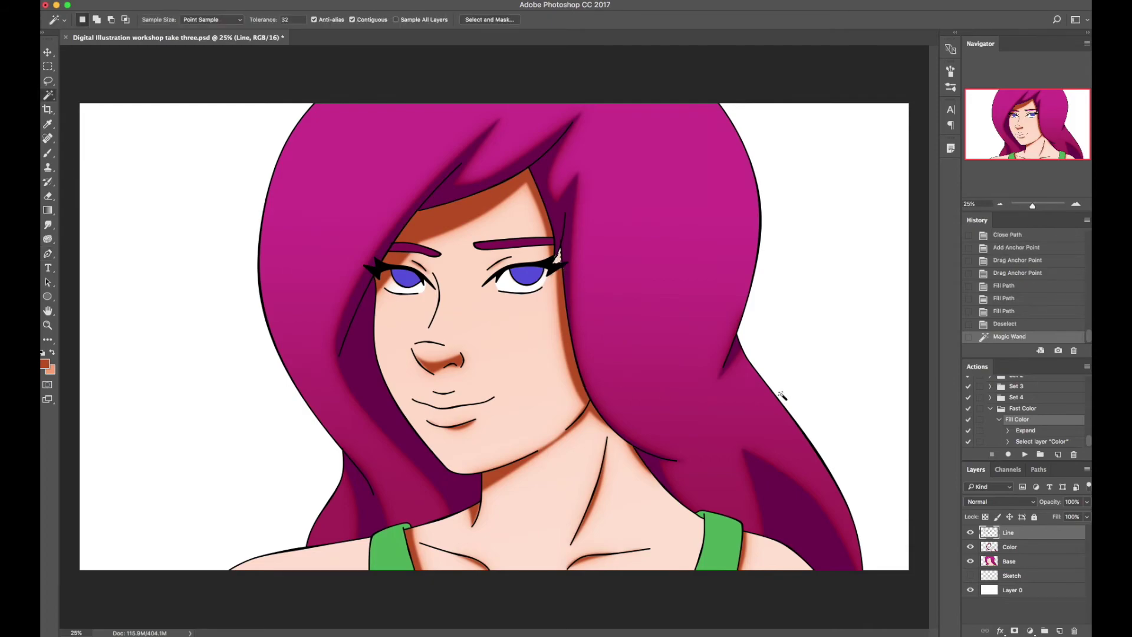
click(1025, 455)
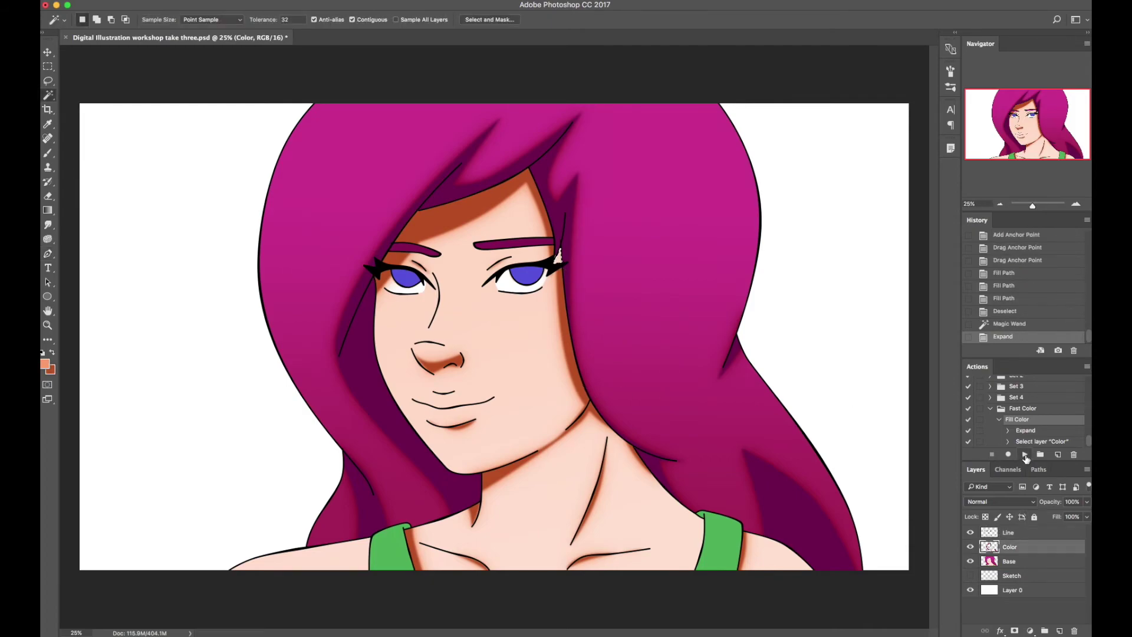
Select both green straps on the Line layer and run the Color action to expand the selection on the Color layer
click(384, 556)
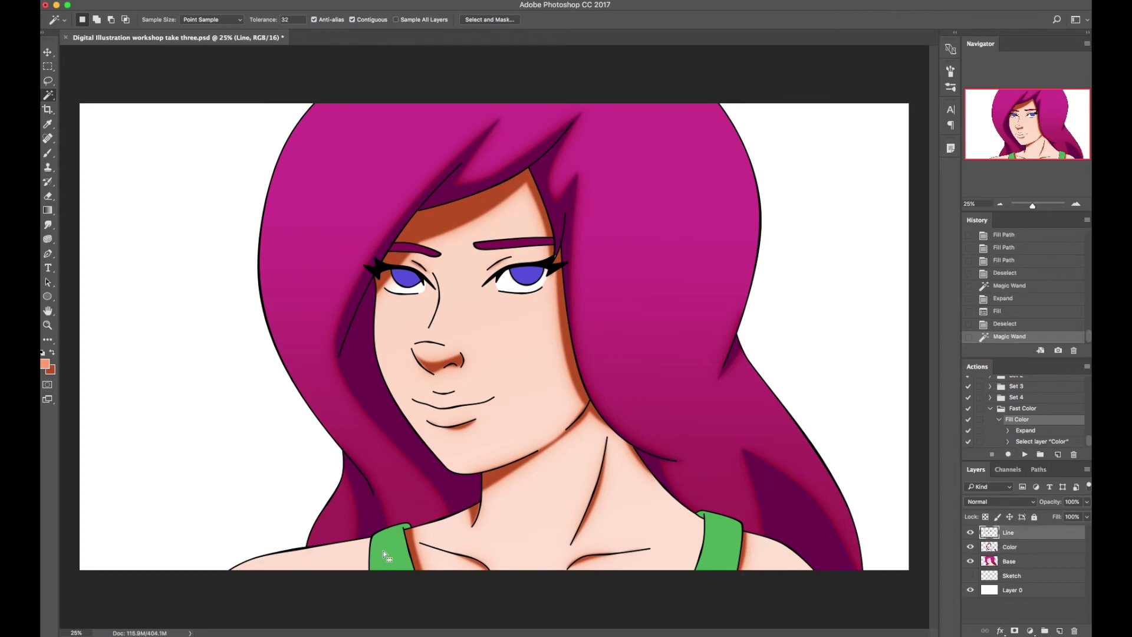
shift+click(719, 539)
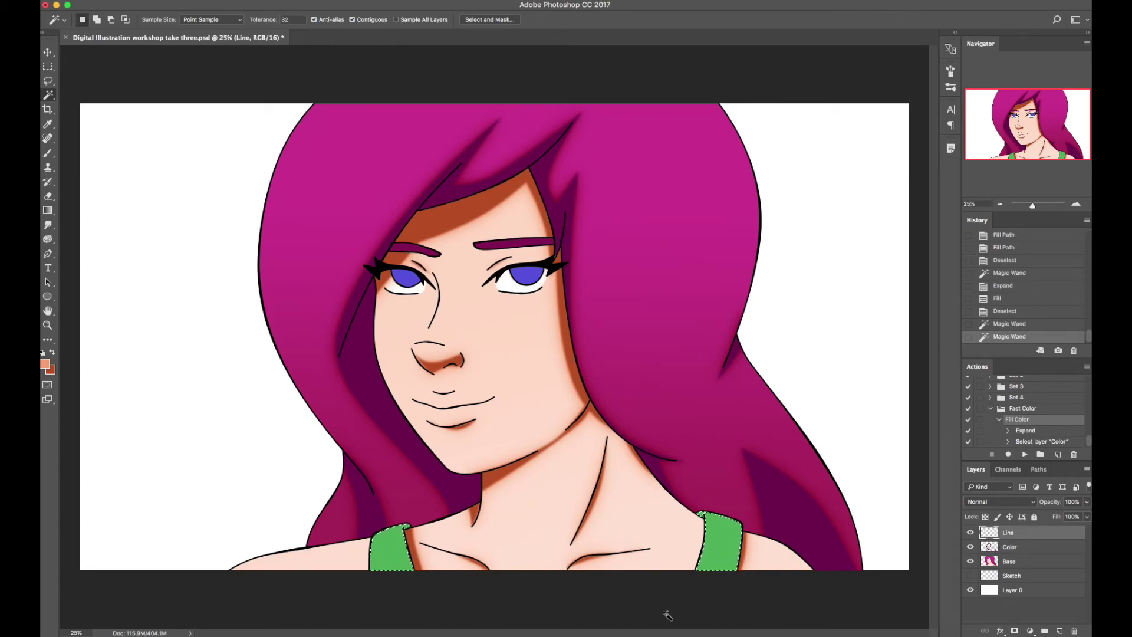
key(F6)
Draw a curved shadow path along the inner edge of the left green strap
key(p)
click(409, 522)
click(408, 587)
click(408, 540)
drag(408, 540, 398, 531)
click(448, 559)
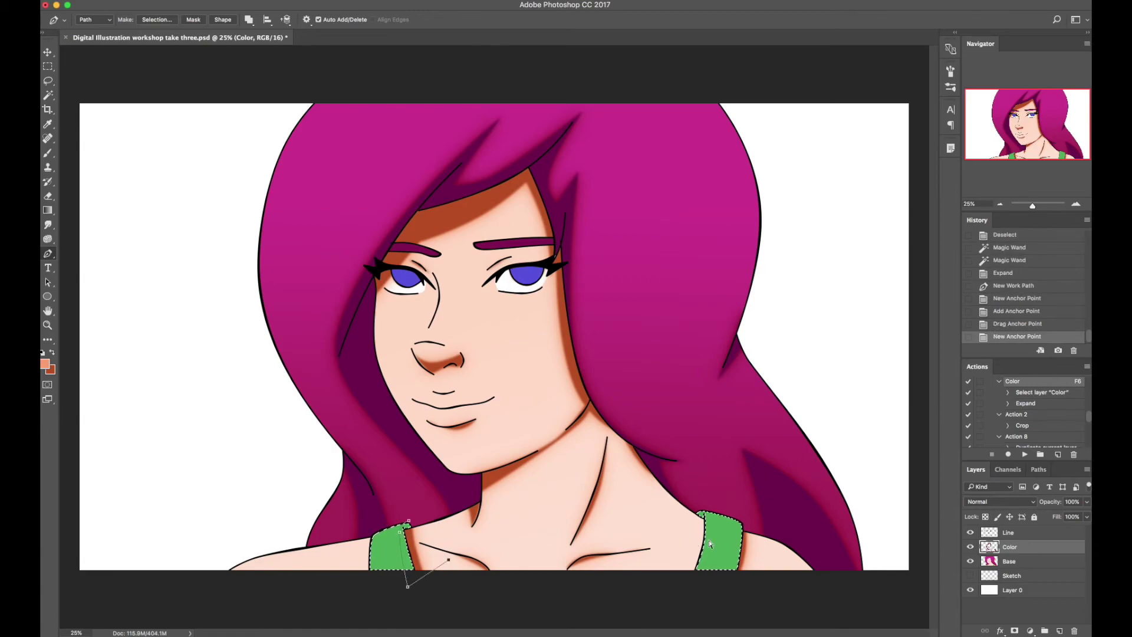
Draw shadow paths along the inner and outer edges of the right green strap
click(693, 515)
click(702, 560)
click(694, 549)
alt+click(704, 515)
click(742, 523)
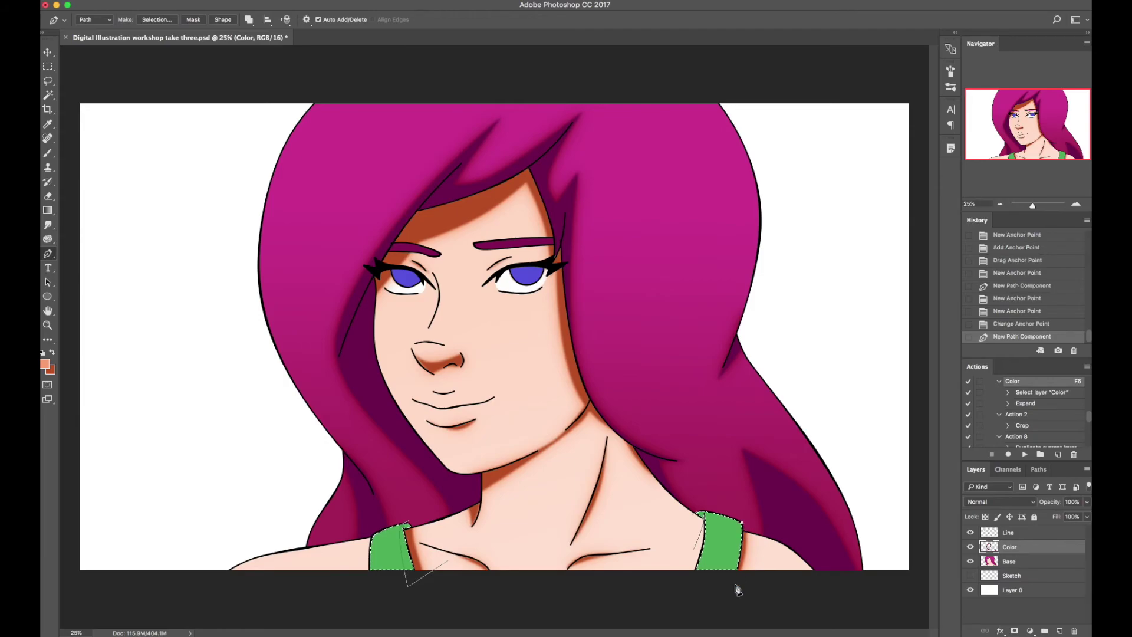
click(716, 594)
click(729, 558)
drag(730, 558, 735, 555)
click(765, 586)
click(758, 519)
click(761, 522)
Sample the strap green and set the foreground color to the darker green 2e8827
click(45, 365)
click(698, 559)
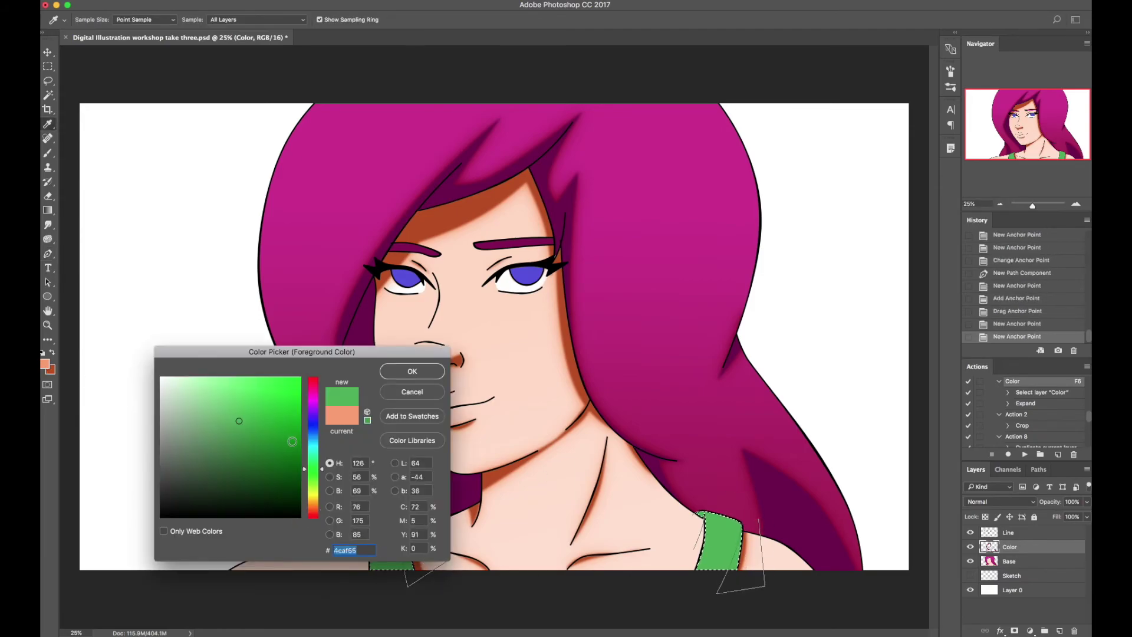
key(Return)
Fill the strap shadow paths twice with the dark green foreground color
key(p)
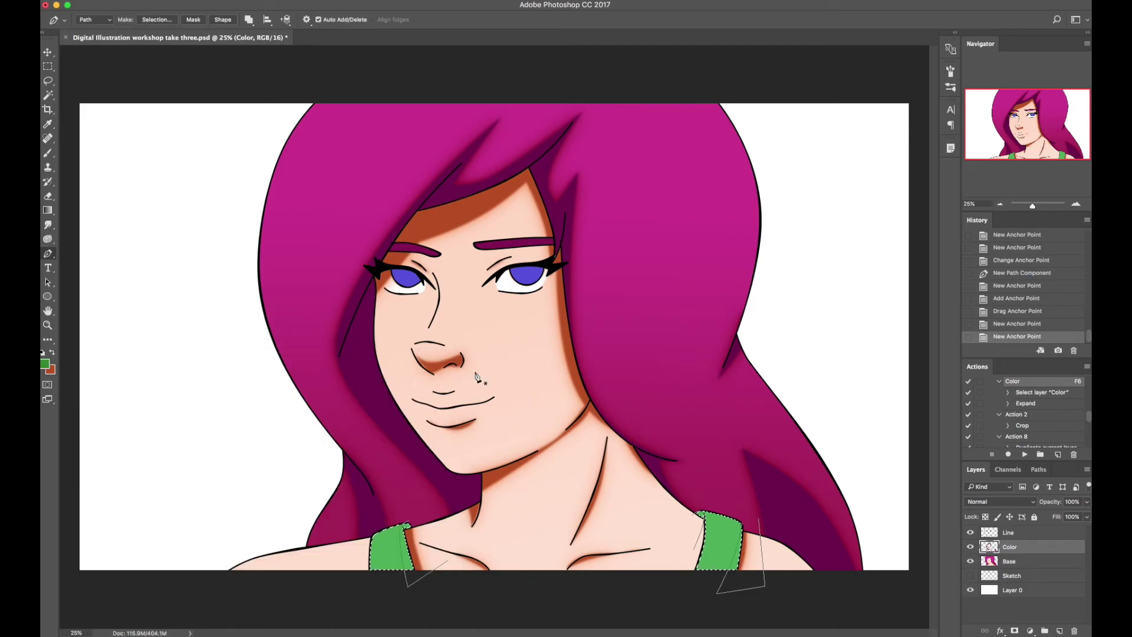
right_click(546, 444)
click(565, 418)
key(Return)
right_click(653, 357)
click(684, 418)
key(Return)
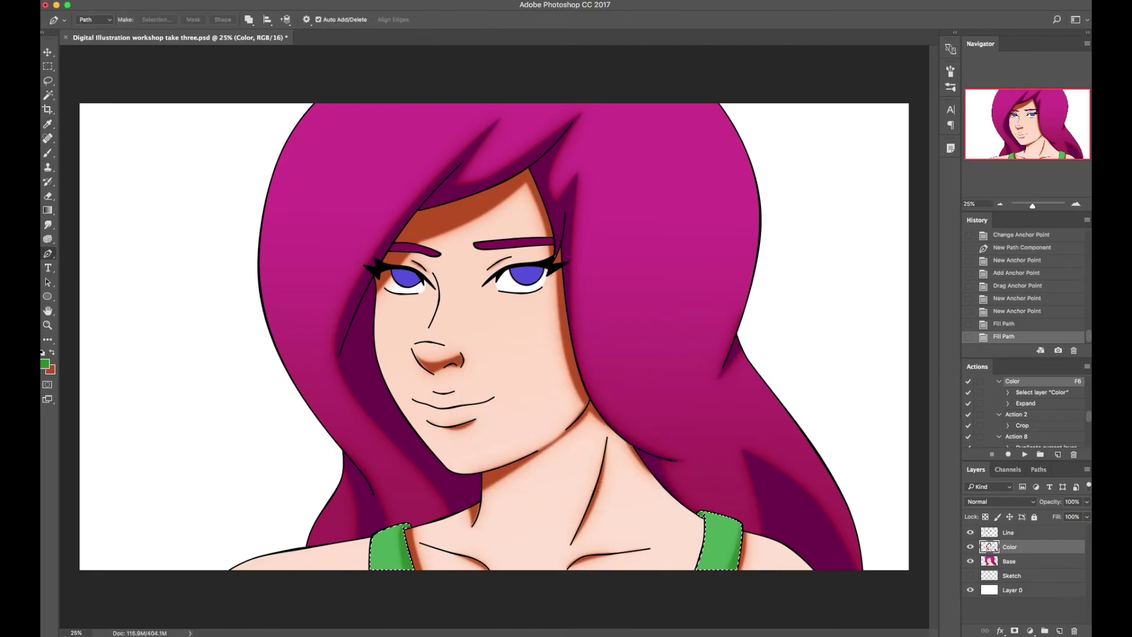
Choose a slightly deeper green, fill the strap shadow paths once more and deselect the straps
click(44, 364)
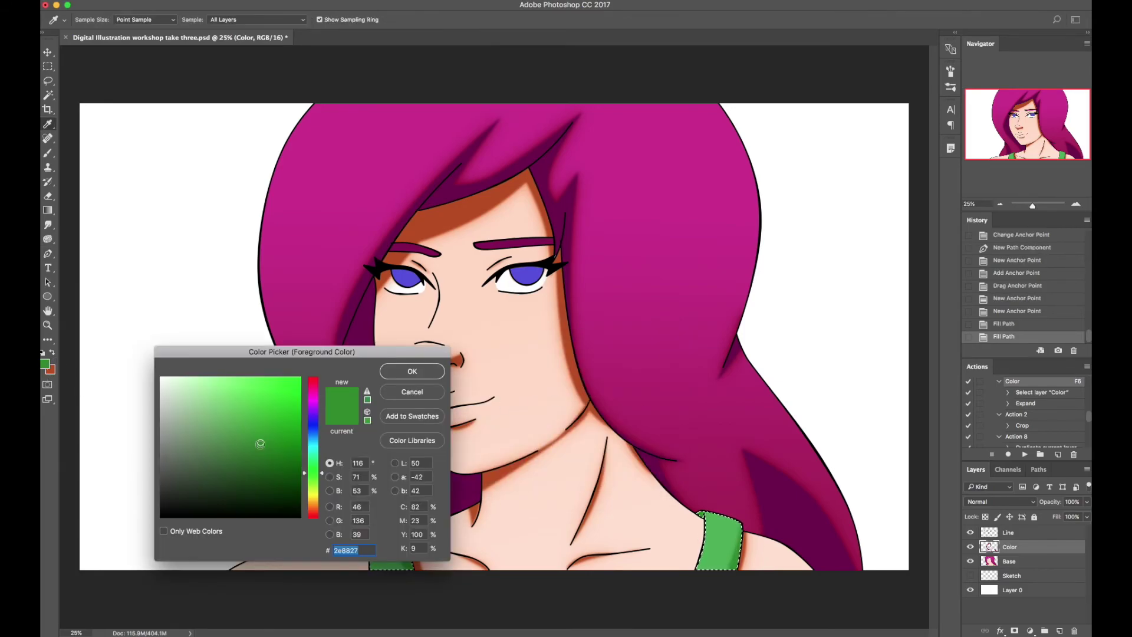
click(268, 454)
click(413, 372)
key(F6)
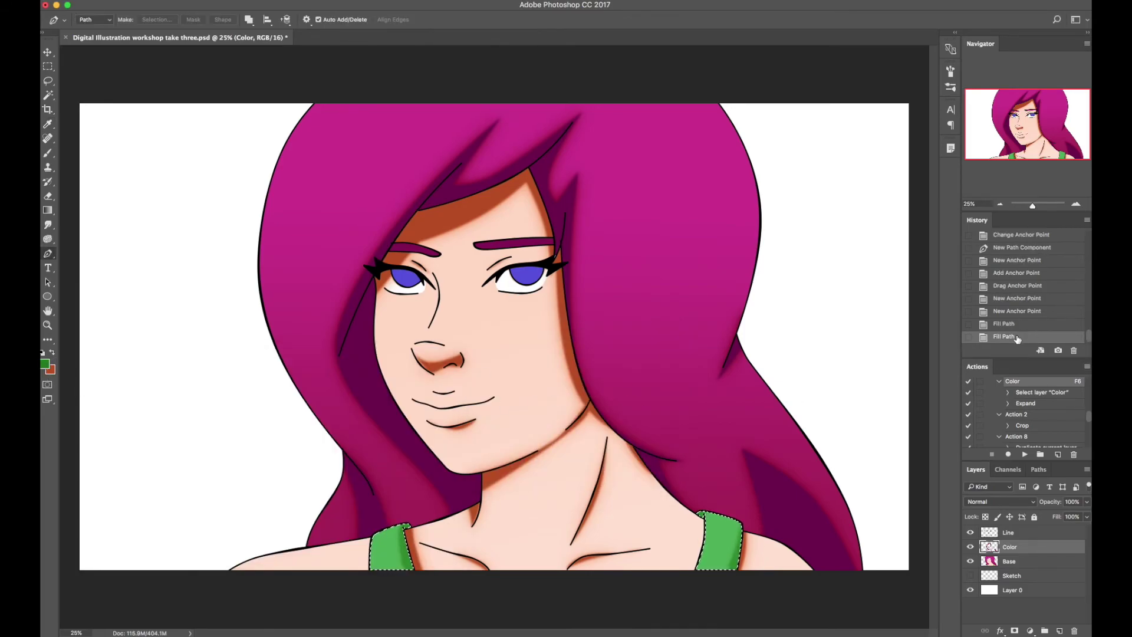
key(Return)
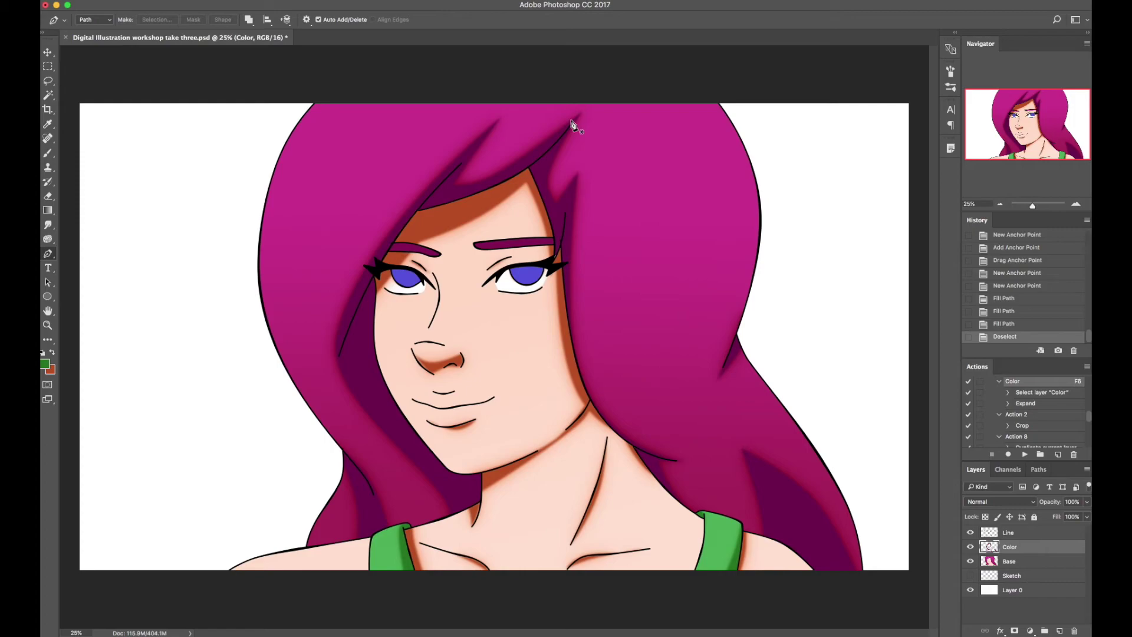
Lasso the shaded outer part of the left eye and feather the selection
key(l)
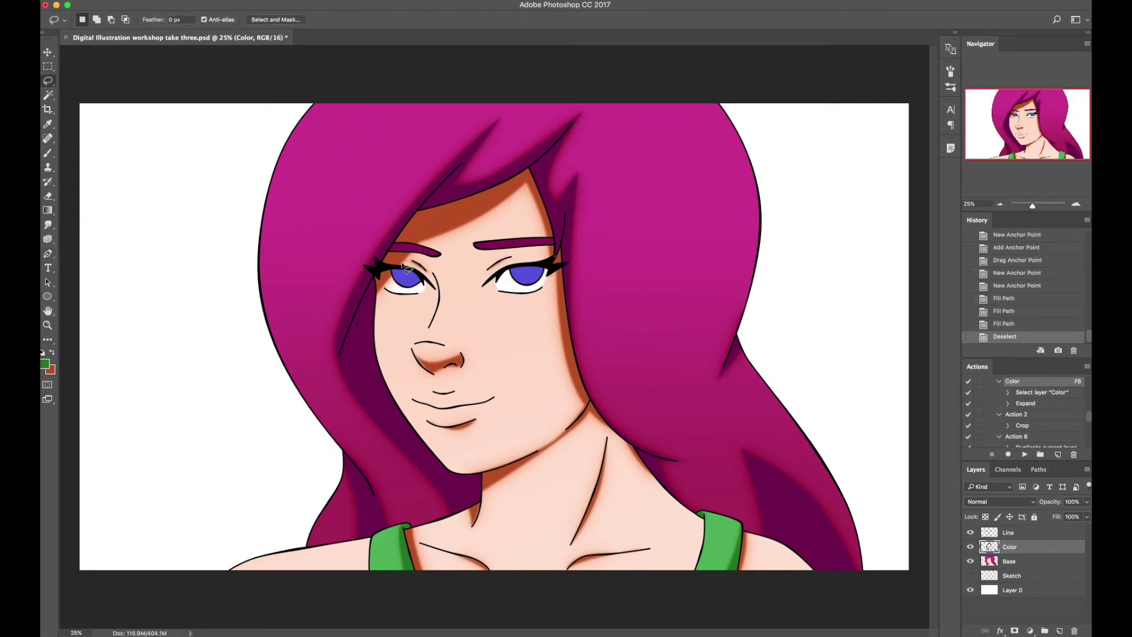
drag(385, 287, 403, 270)
key(shift+F6)
key(Return)
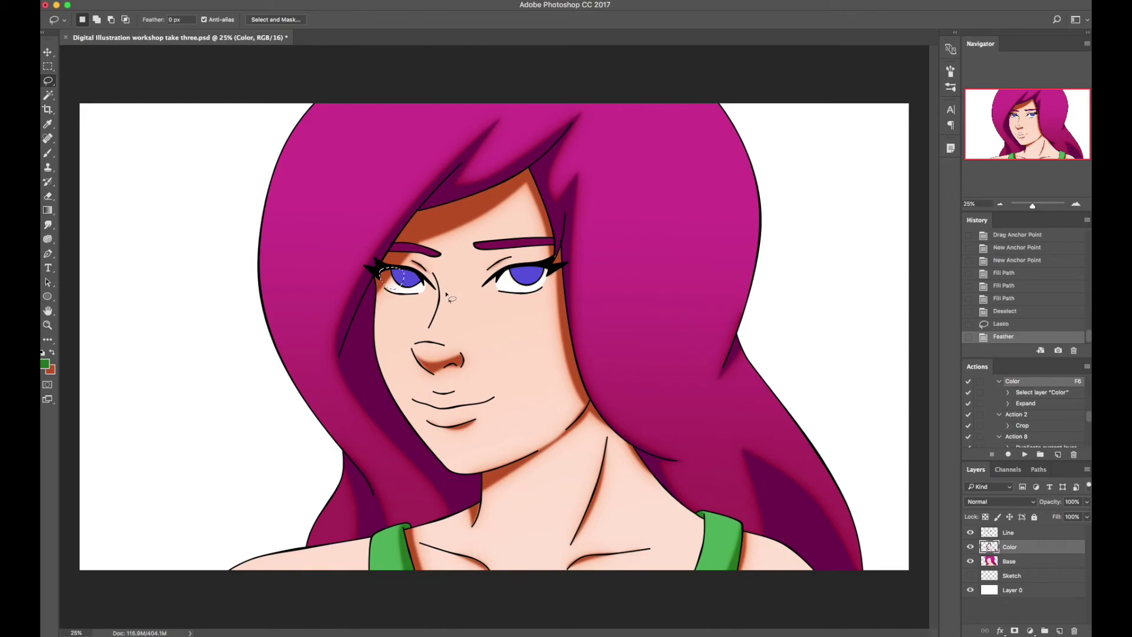
Desaturate the selected eye shadow to gray with a Hue/Saturation adjustment and deselect it
click(184, 0)
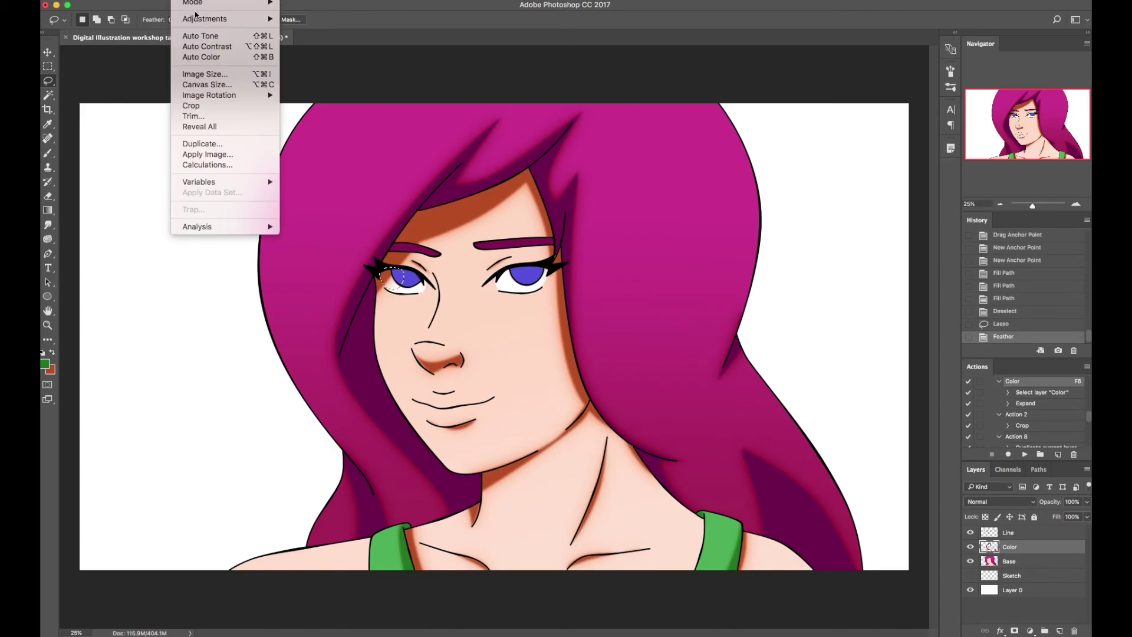
mouse_move(196, 18)
click(312, 80)
drag(847, 366, 671, 387)
click(961, 284)
key(ctrl+d)
key(l)
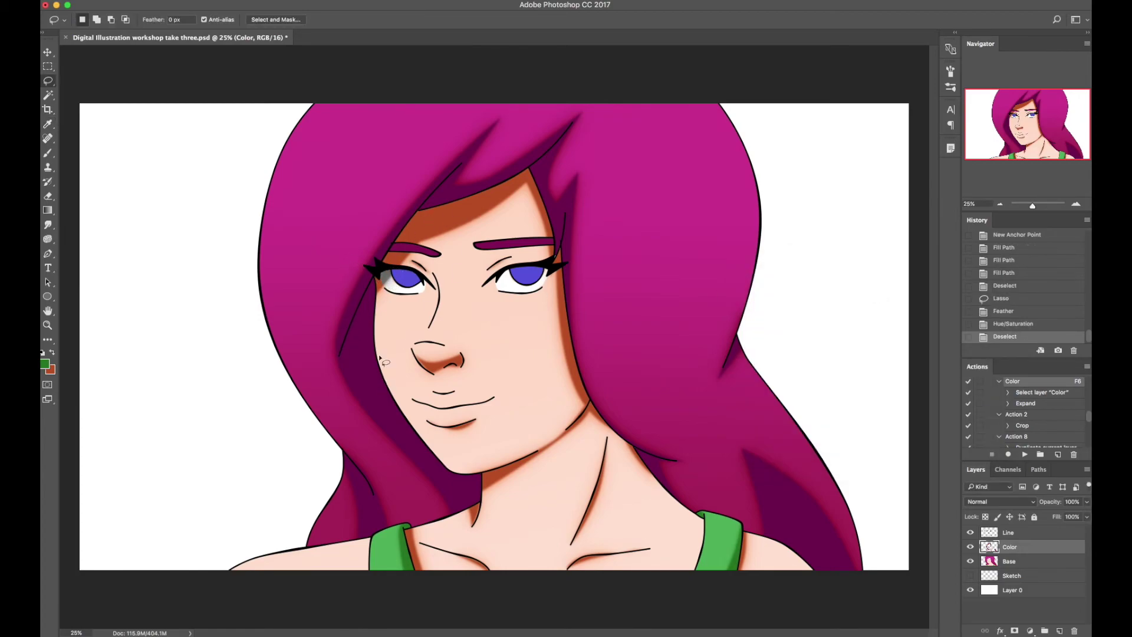
Save the document and create a new layer named Blush above the Color layer
key(ctrl+s)
key(ctrl+shift+n)
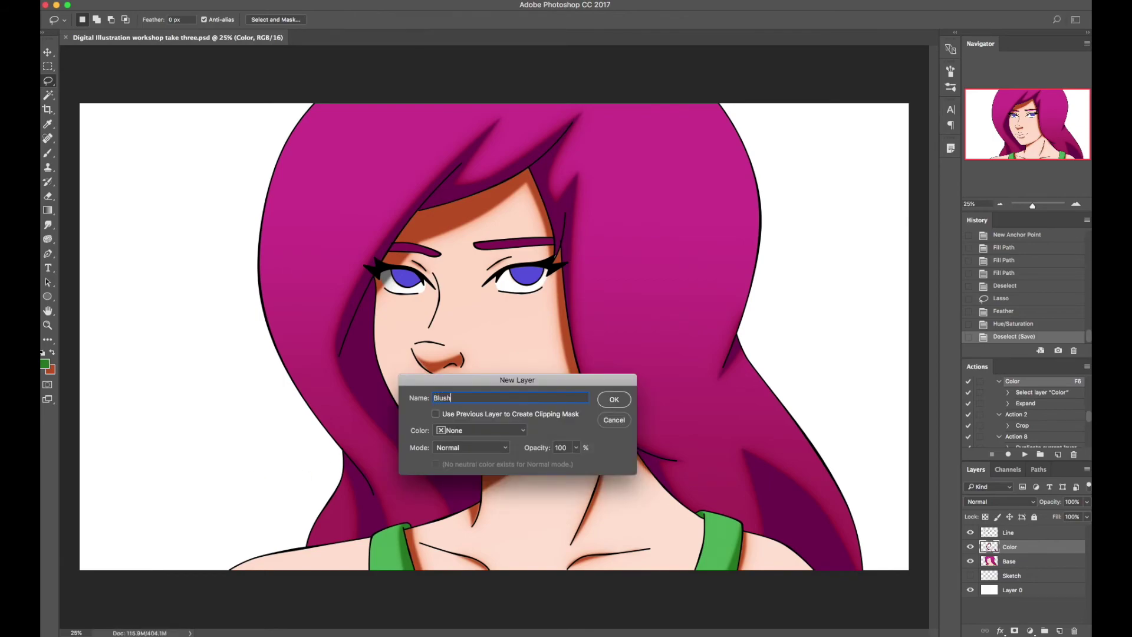
key(Return)
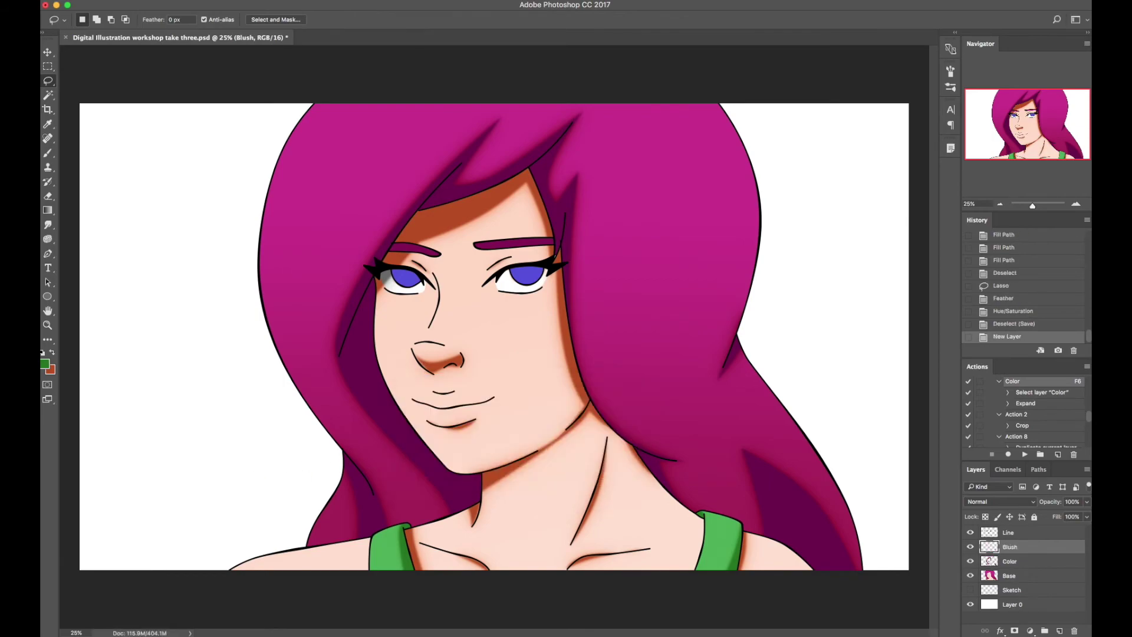
Select the face and neck skin with the Magic Wand on the Line layer, expand the selection and make the Blush layer active
click(1012, 533)
key(w)
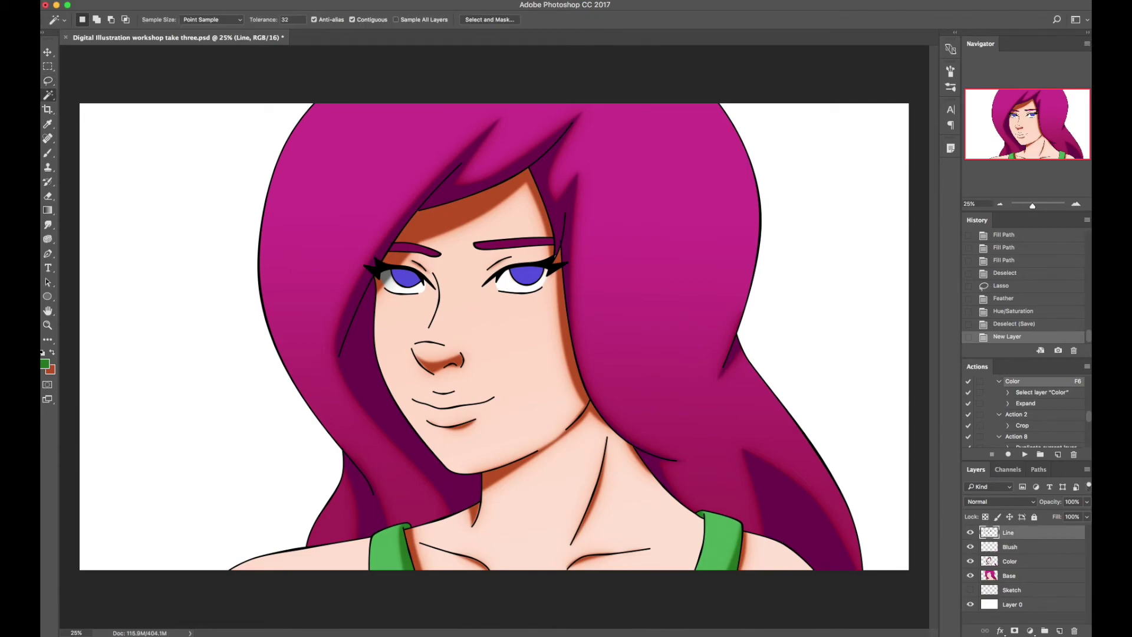
click(524, 383)
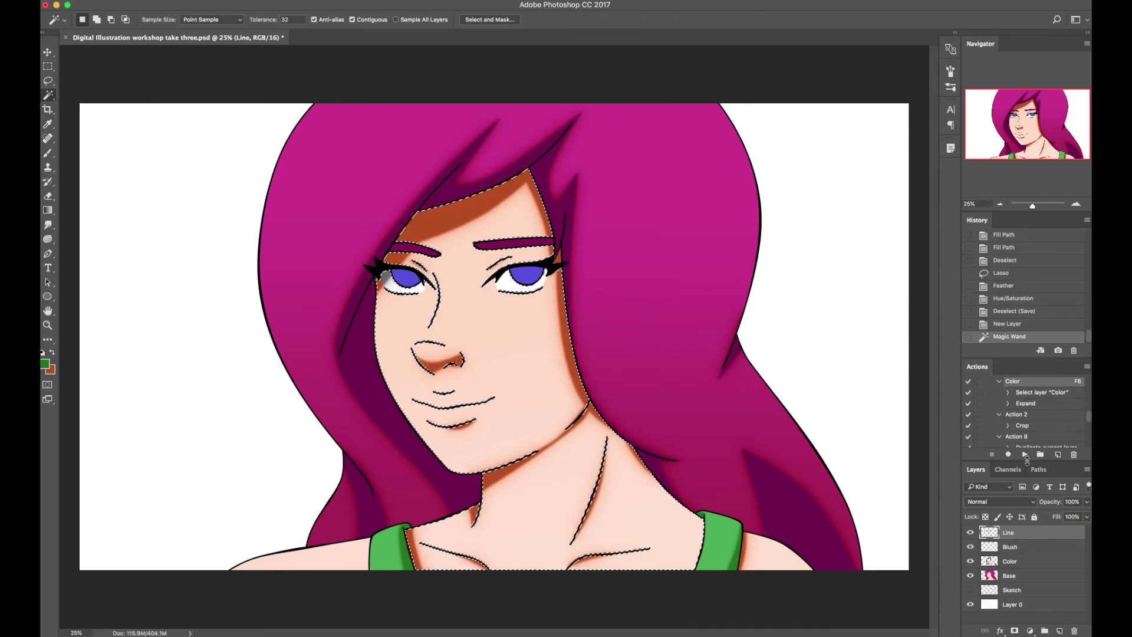
key(F6)
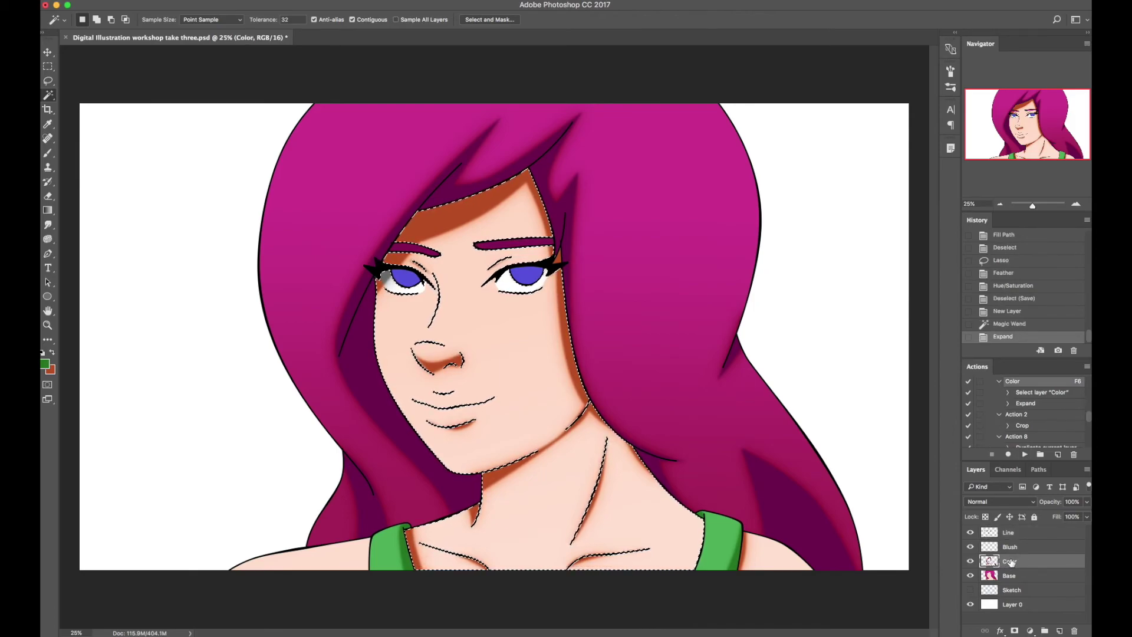
click(1011, 547)
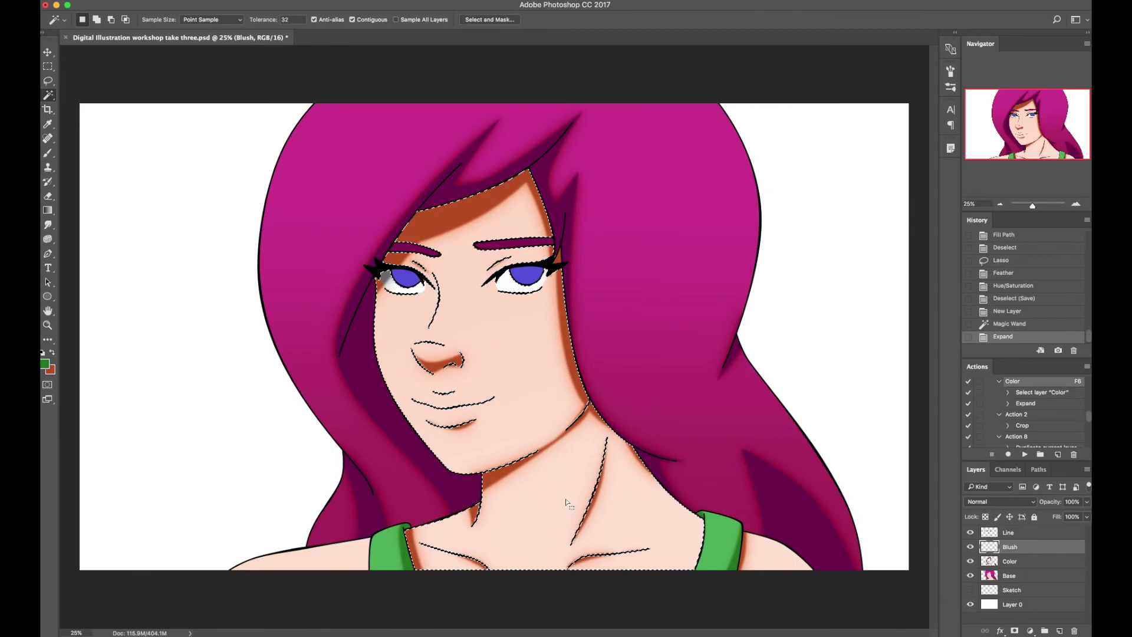
Set up a soft pink brush with 0% hardness, 13% opacity and a size of 900 px
key(d)
key(b)
click(267, 19)
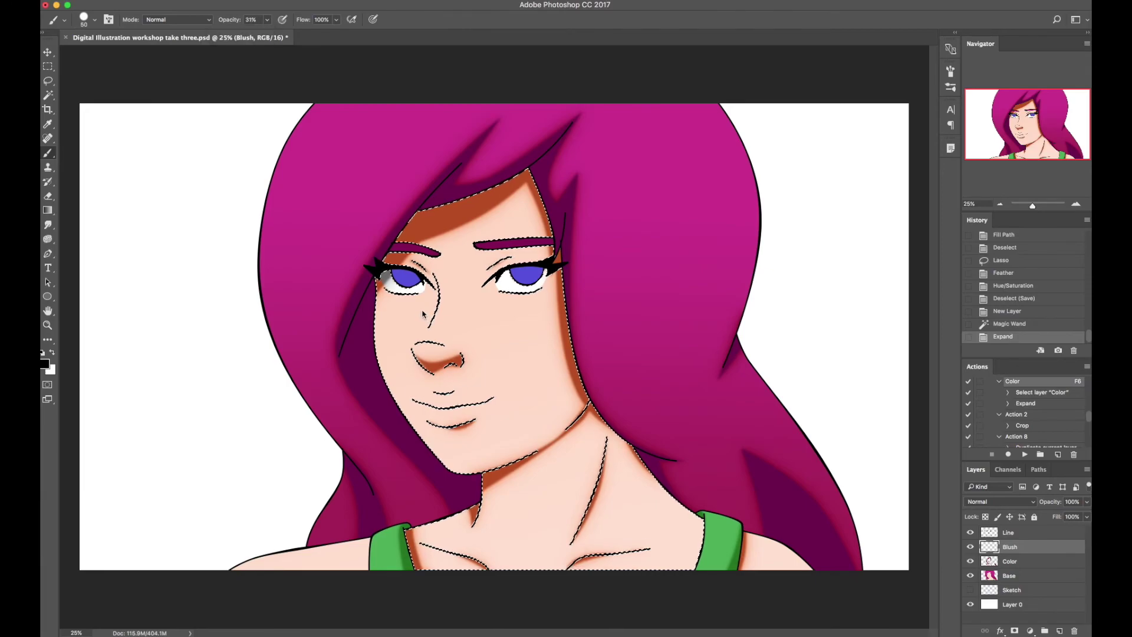
right_click(484, 353)
drag(499, 336, 523, 336)
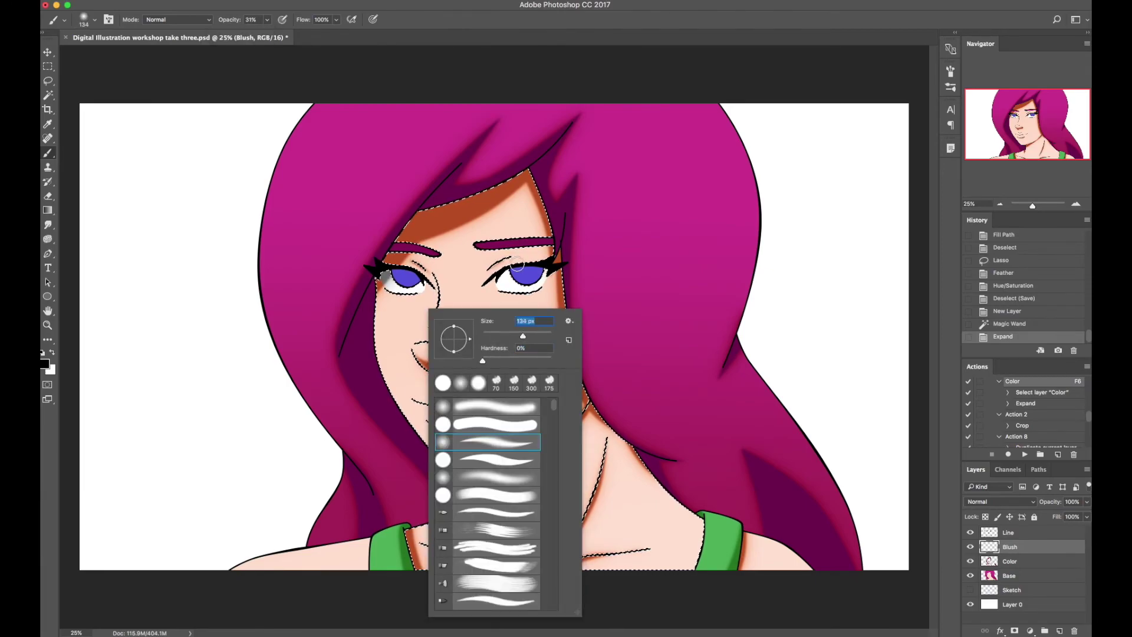
key(Return)
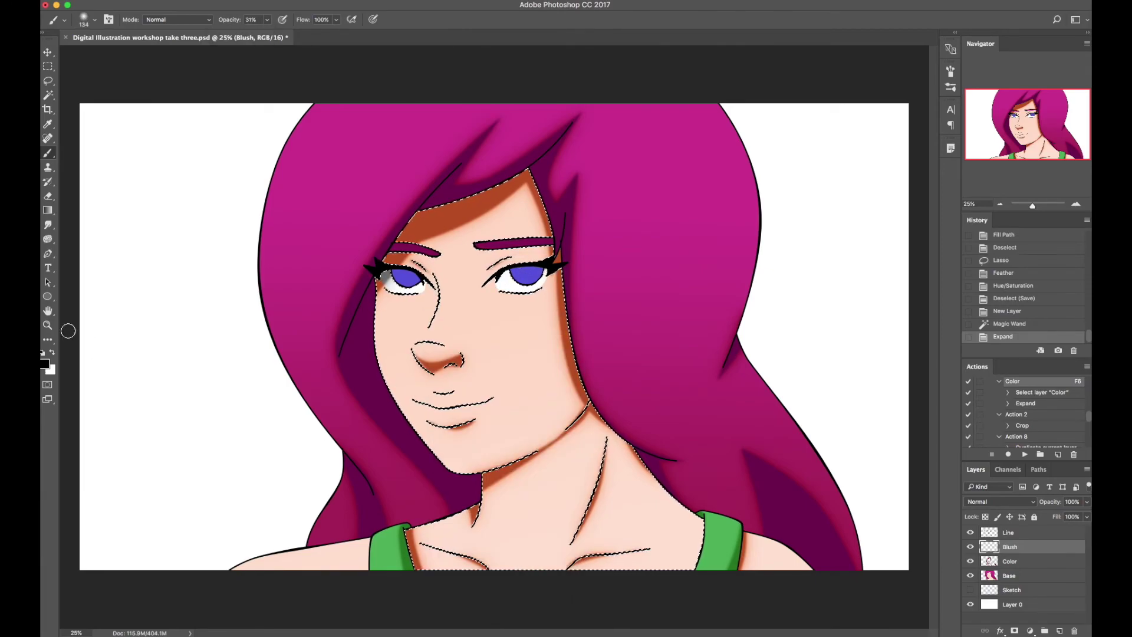
click(45, 363)
drag(244, 382, 231, 374)
click(401, 374)
drag(269, 23, 257, 30)
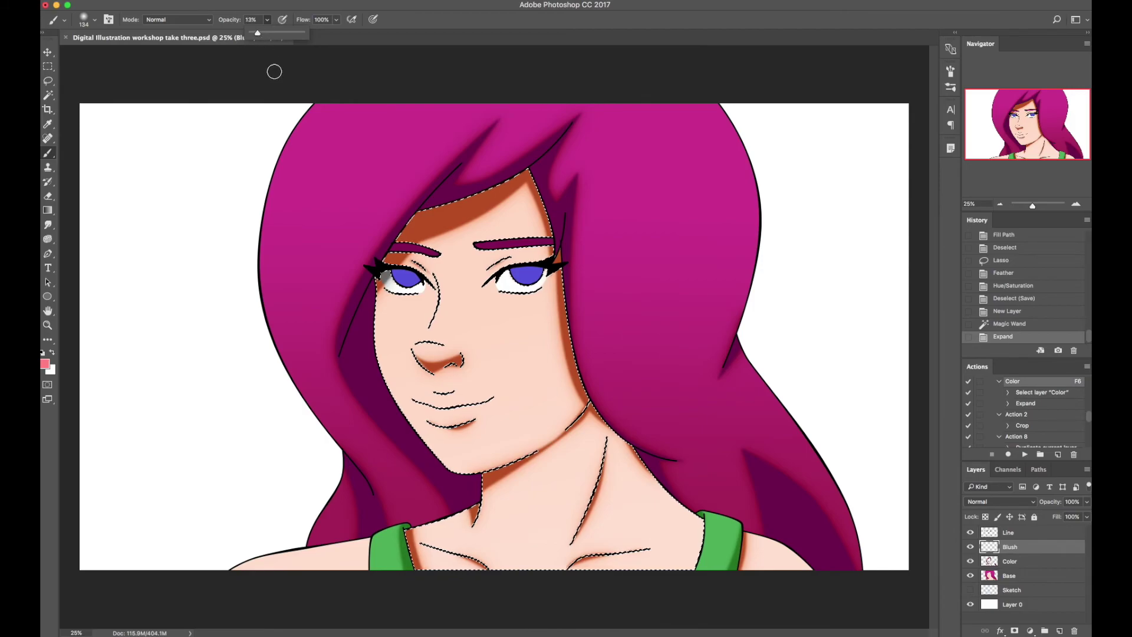
key(bracketright)
key(bracketright)
key(bracketright)
key(bracketright)
key(bracketright)
key(bracketright)
key(bracketright)
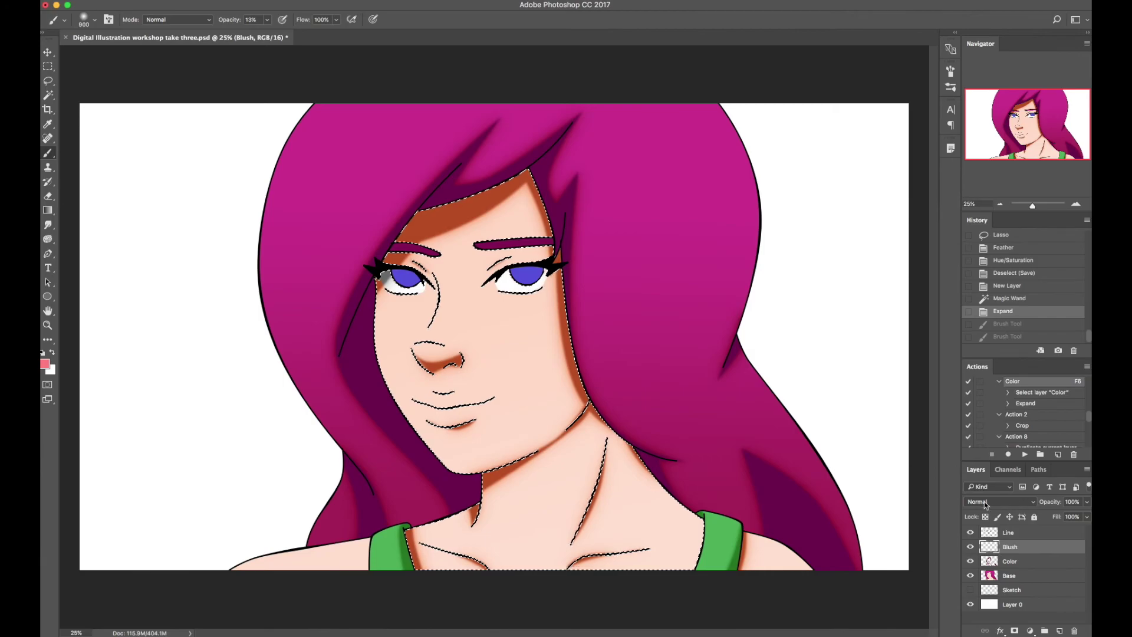
Set the Blush layer's blend mode to Multiply and brush soft pink over both cheeks and the nose
click(984, 504)
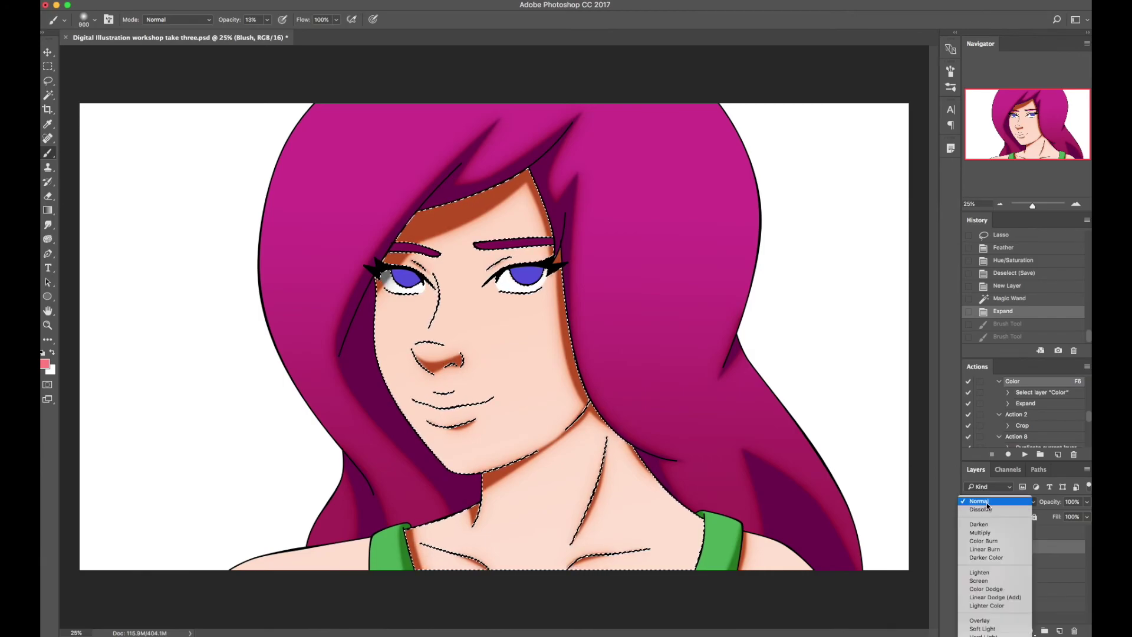
click(988, 533)
mouse_move(524, 342)
mouse_down()
mouse_move(526, 329)
mouse_move(582, 311)
mouse_move(549, 321)
mouse_up()
mouse_move(374, 320)
mouse_down()
mouse_move(388, 321)
mouse_move(367, 313)
mouse_move(375, 319)
mouse_up()
click(429, 356)
mouse_move(557, 319)
mouse_down()
mouse_move(609, 290)
mouse_move(590, 301)
mouse_up()
mouse_move(368, 306)
mouse_down()
mouse_move(390, 314)
mouse_move(319, 328)
mouse_up()
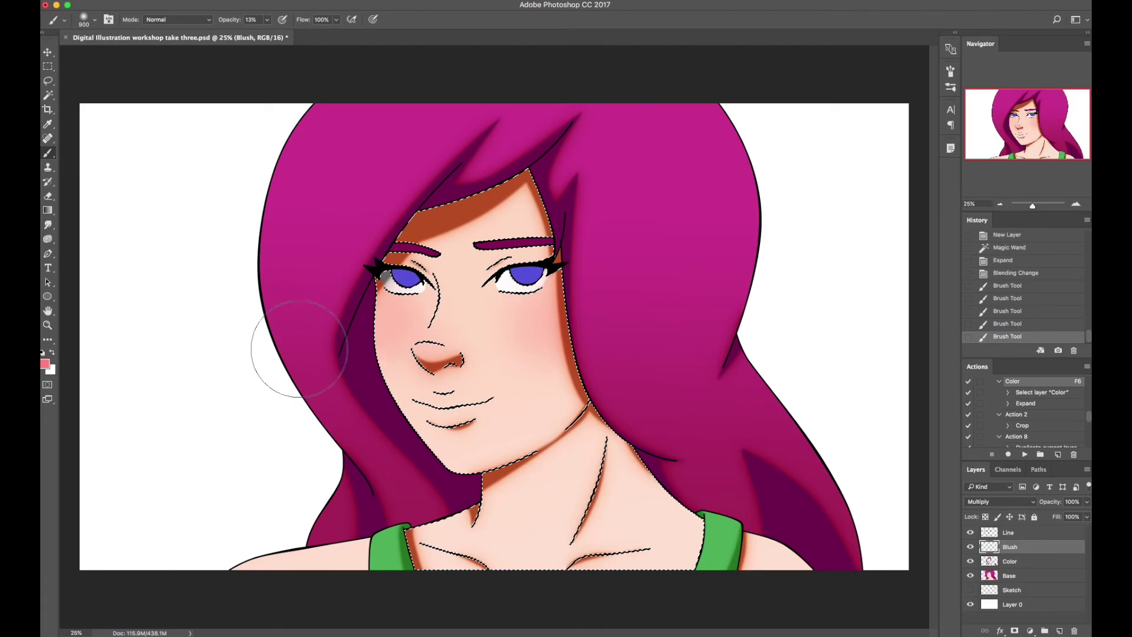
Tint the lips pink on the Blush layer with a smaller soft brush
key(bracketleft)
key(bracketleft)
key(bracketleft)
key(bracketleft)
key(bracketleft)
key(bracketleft)
key(bracketleft)
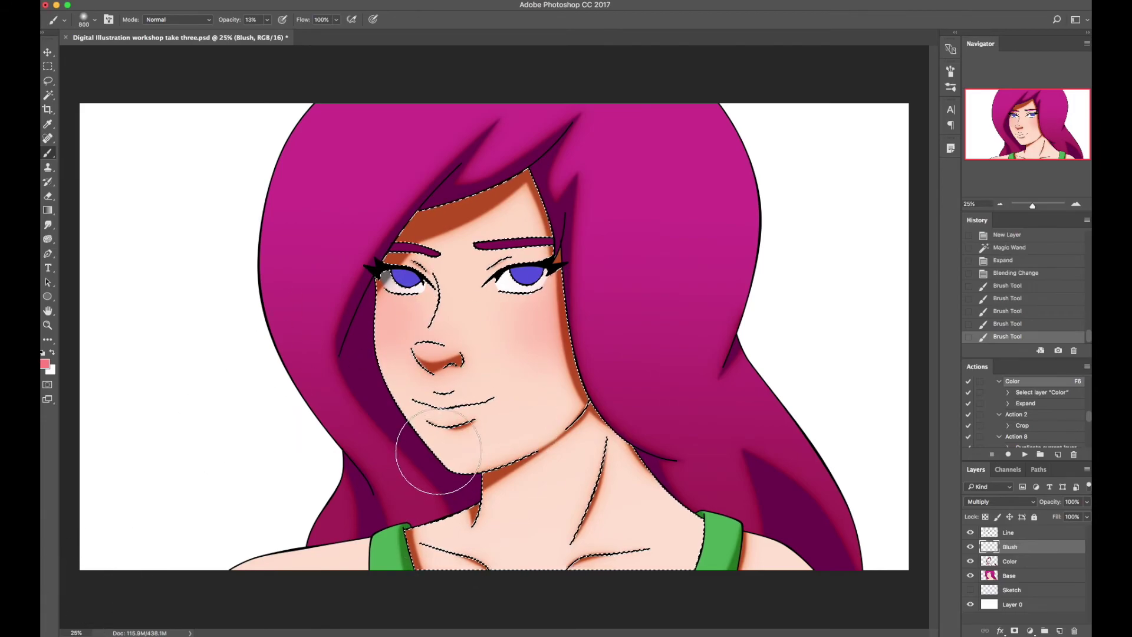
click(474, 411)
mouse_move(487, 401)
mouse_down()
mouse_move(436, 401)
mouse_move(493, 391)
mouse_up()
Erase the excess pink around the lips with a soft 134 px eraser and deselect the skin
key(e)
right_click(502, 373)
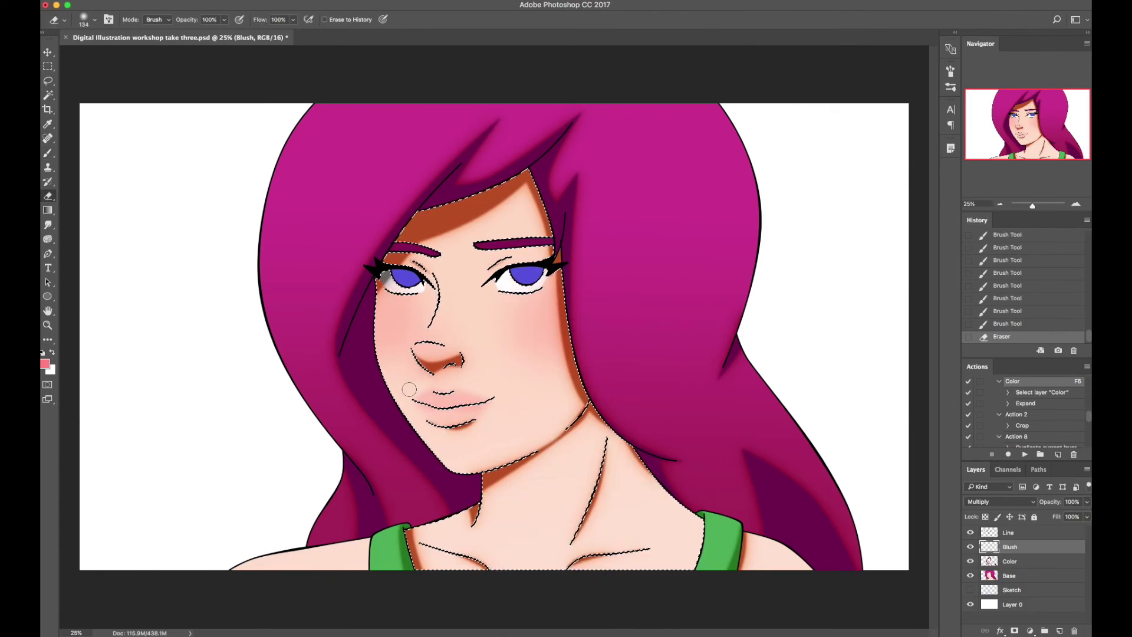
drag(410, 389, 437, 384)
drag(484, 418, 481, 427)
key(ctrl+d)
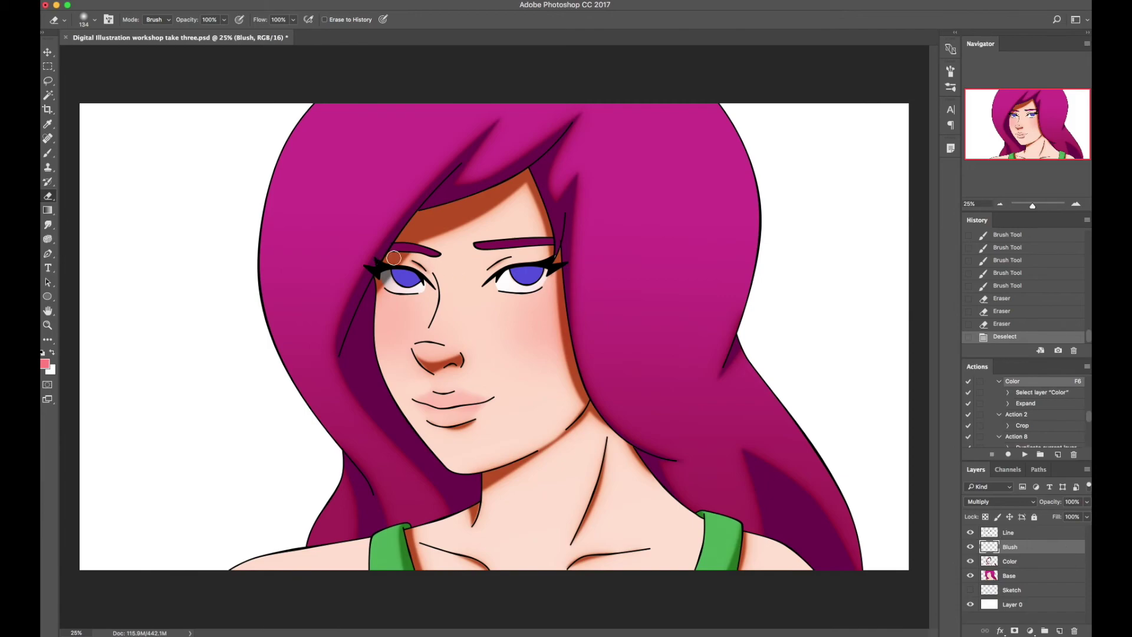
Shade the upper parts of both eyes with a soft black brush of 200 px at 13% opacity
key(d)
key(b)
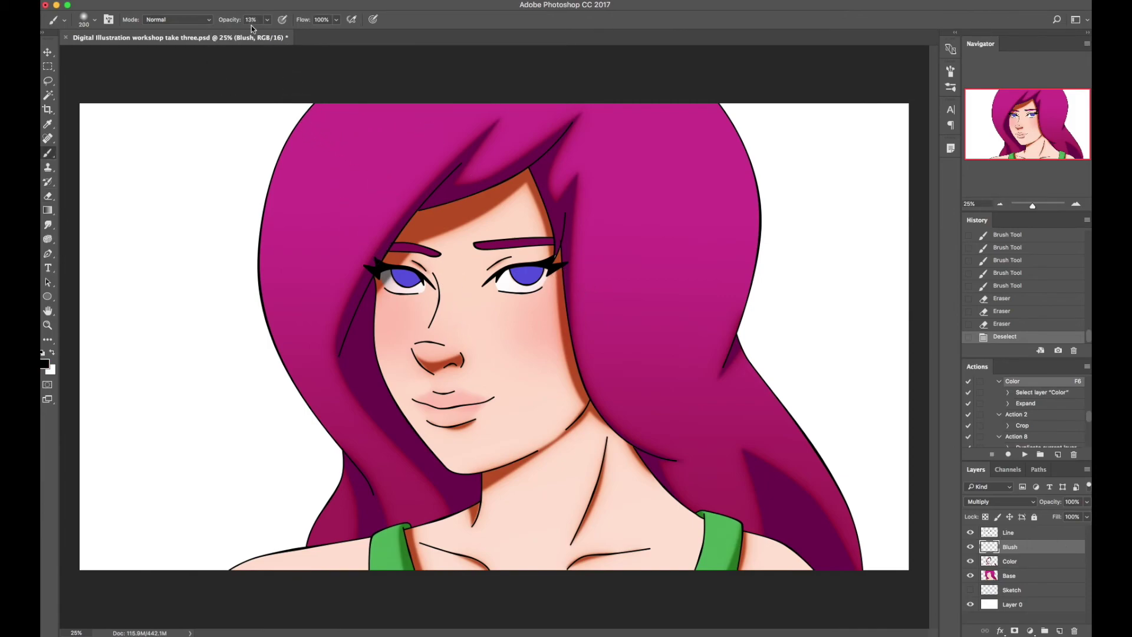
drag(525, 273, 501, 277)
mouse_move(422, 279)
mouse_down()
mouse_move(382, 275)
mouse_move(427, 282)
mouse_up()
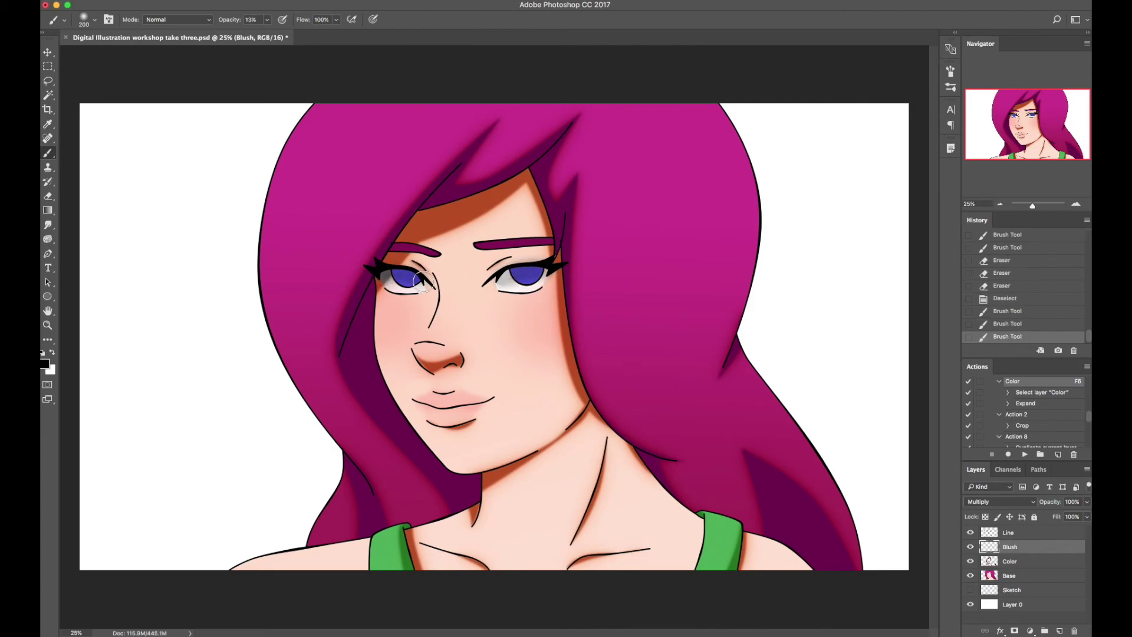
drag(556, 264, 513, 296)
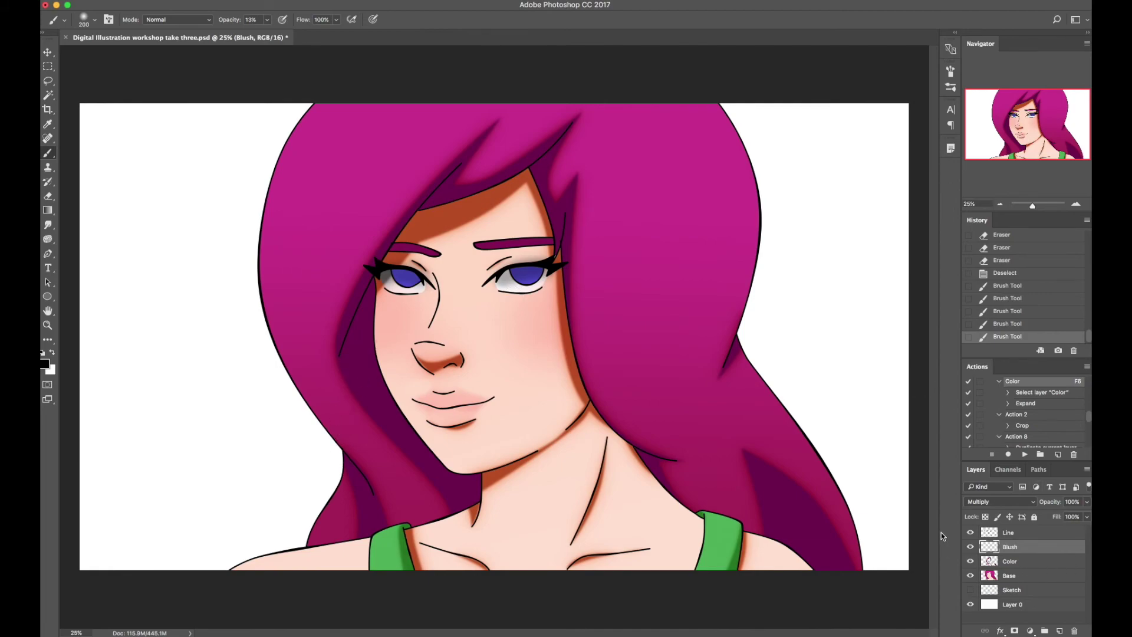
Create a new layer named Highlights above Blush and set the brush to white at 22% opacity
key(super+shift+n)
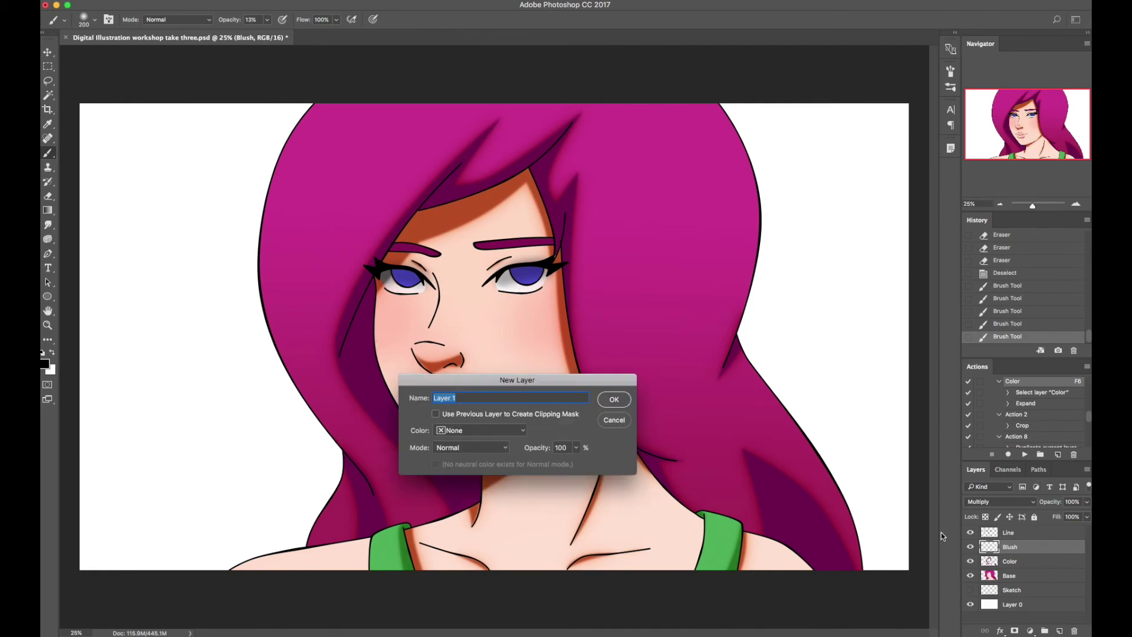
text(Highlights)
key(Return)
key(x)
click(267, 19)
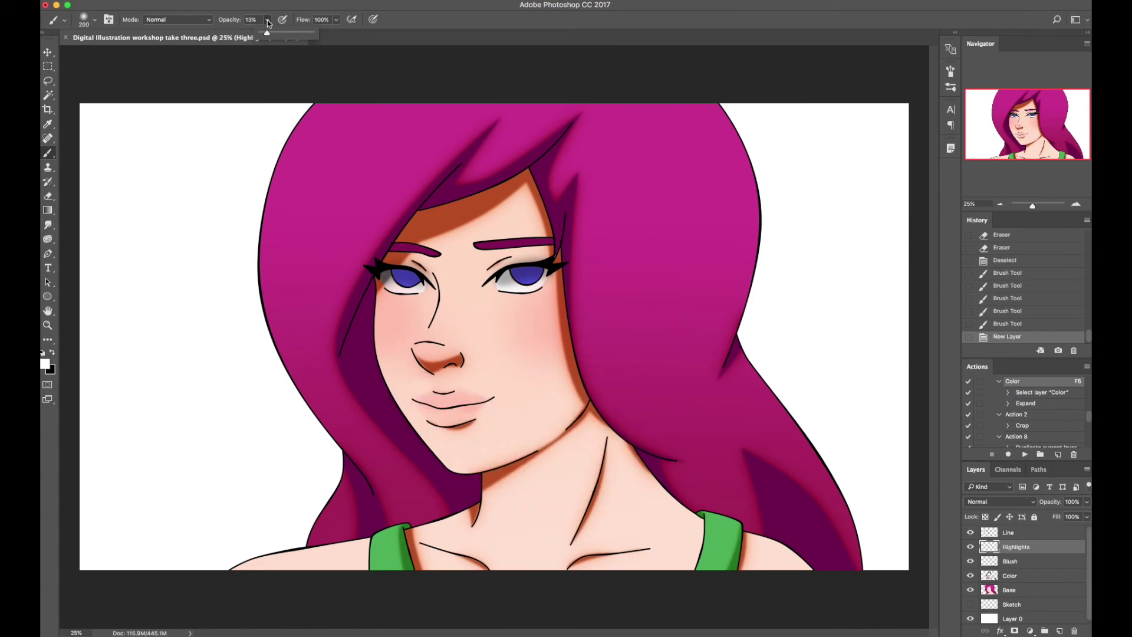
drag(266, 32, 271, 34)
Dab soft white highlights on the lips and both irises with a 125 px brush
click(456, 414)
click(457, 416)
key(super+z)
key(bracketleft)
key(bracketleft)
key(bracketleft)
click(459, 414)
click(462, 415)
click(463, 414)
click(461, 397)
click(514, 274)
click(515, 275)
click(399, 275)
click(399, 276)
click(399, 276)
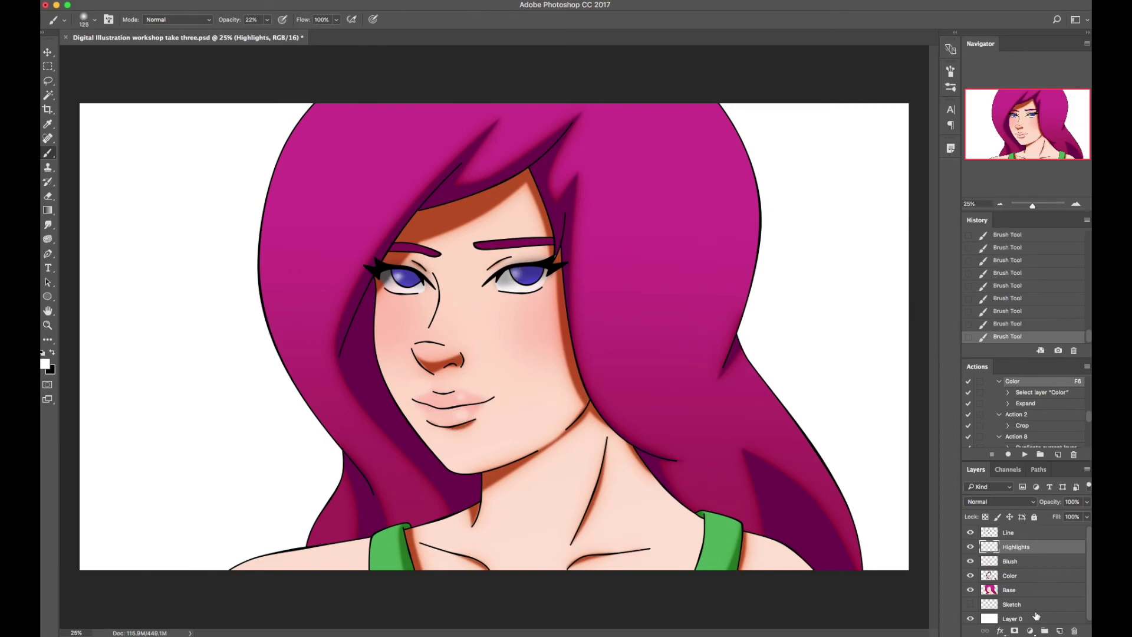
Brighten the irises on the Base layer with a light blue brush in Color Dodge mode at 22% opacity
click(1016, 591)
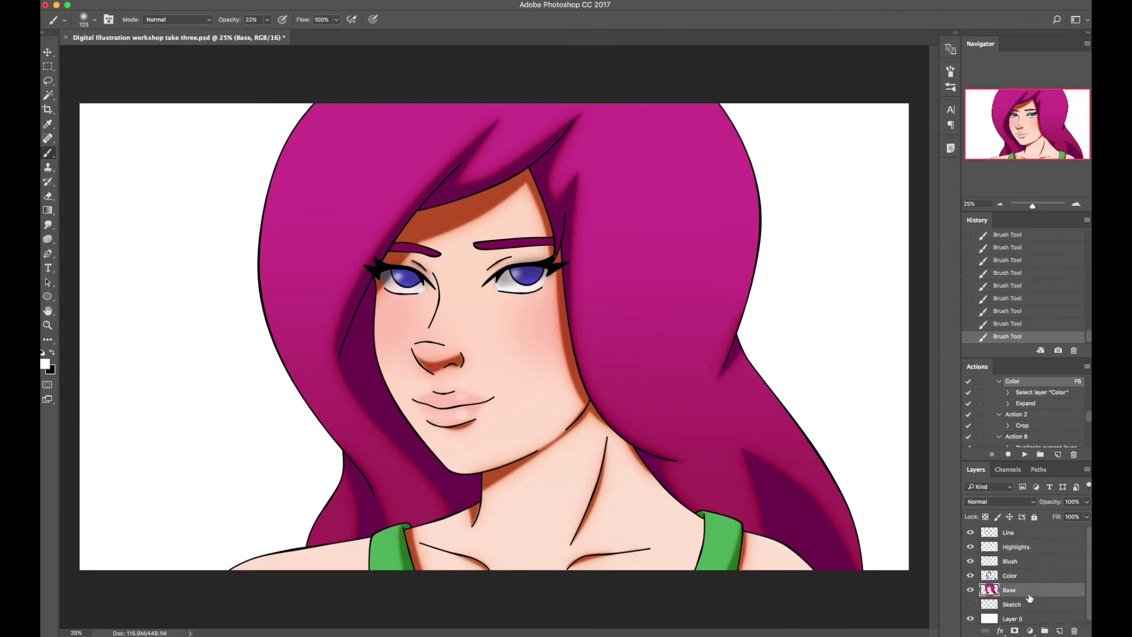
click(44, 364)
click(312, 437)
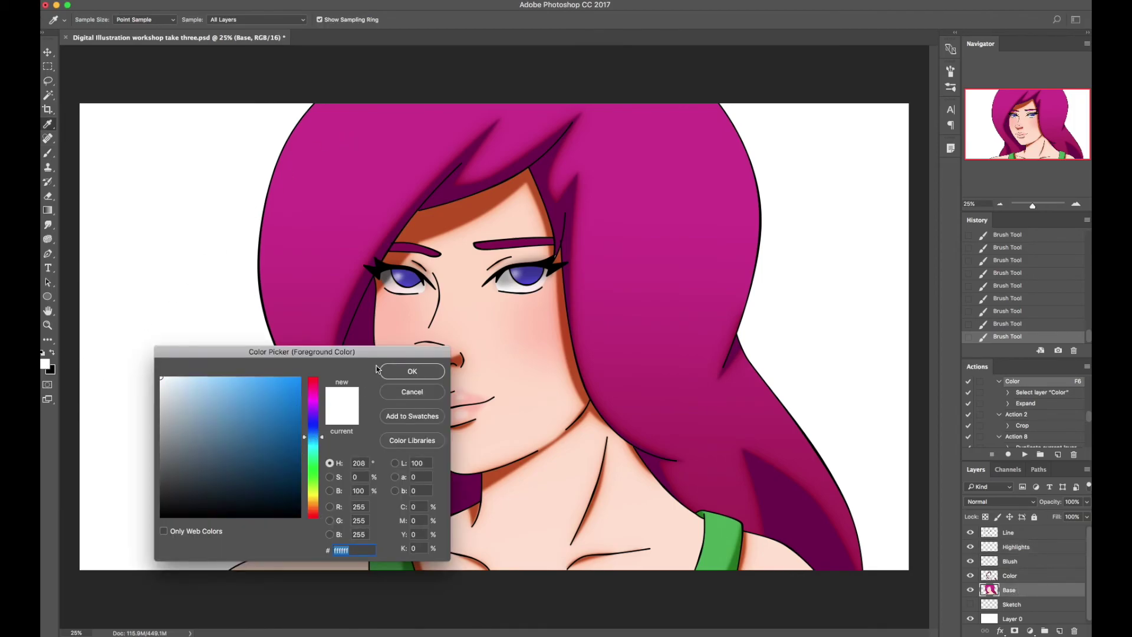
drag(242, 391, 237, 377)
click(419, 374)
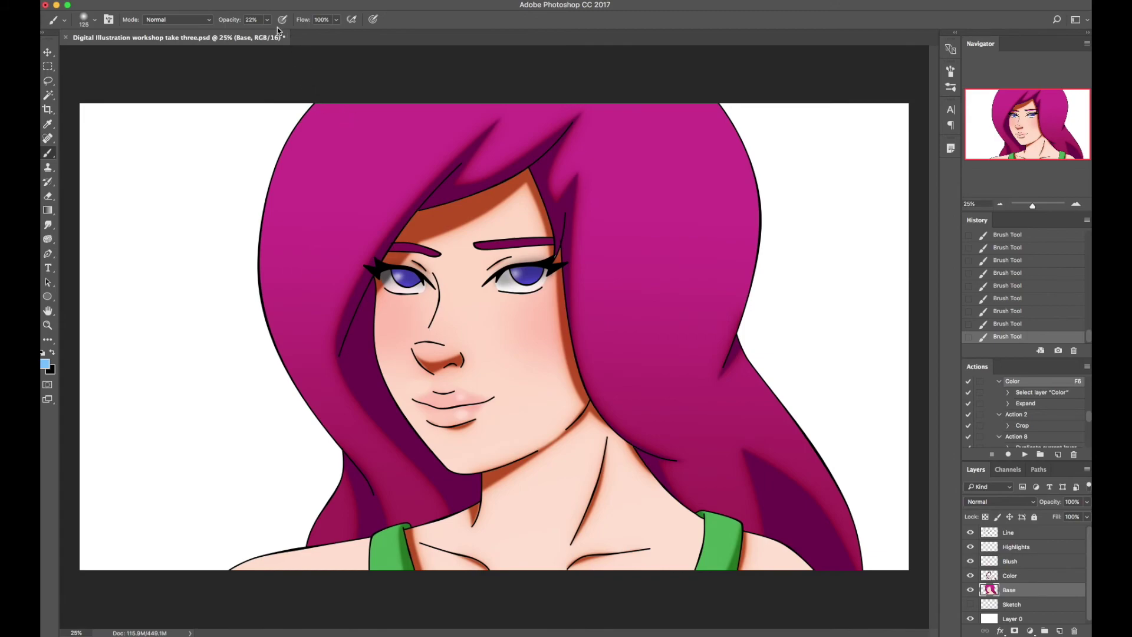
click(168, 19)
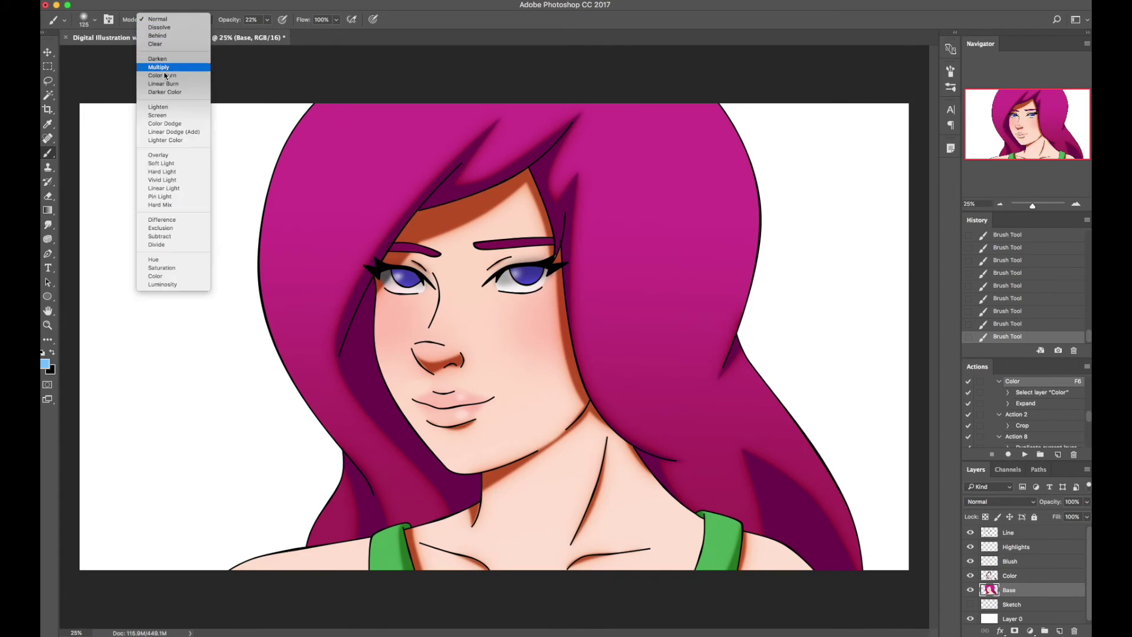
click(163, 125)
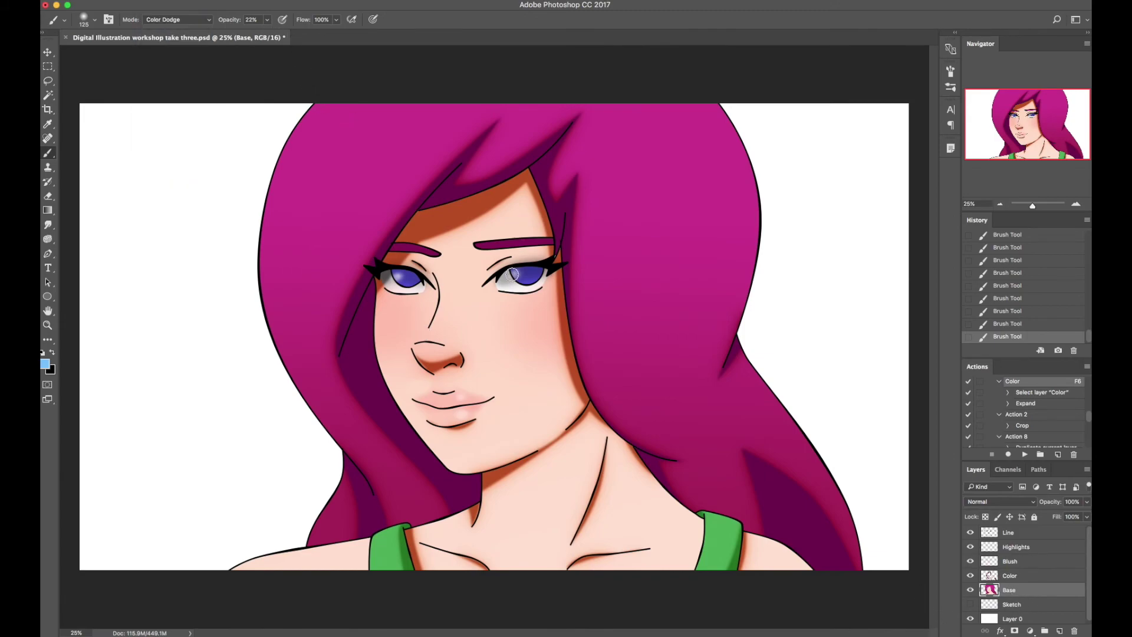
drag(530, 278, 516, 270)
Paint dark pupils on the Color layer with a black brush in Normal mode, 40% opacity and 64% hardness
click(1019, 577)
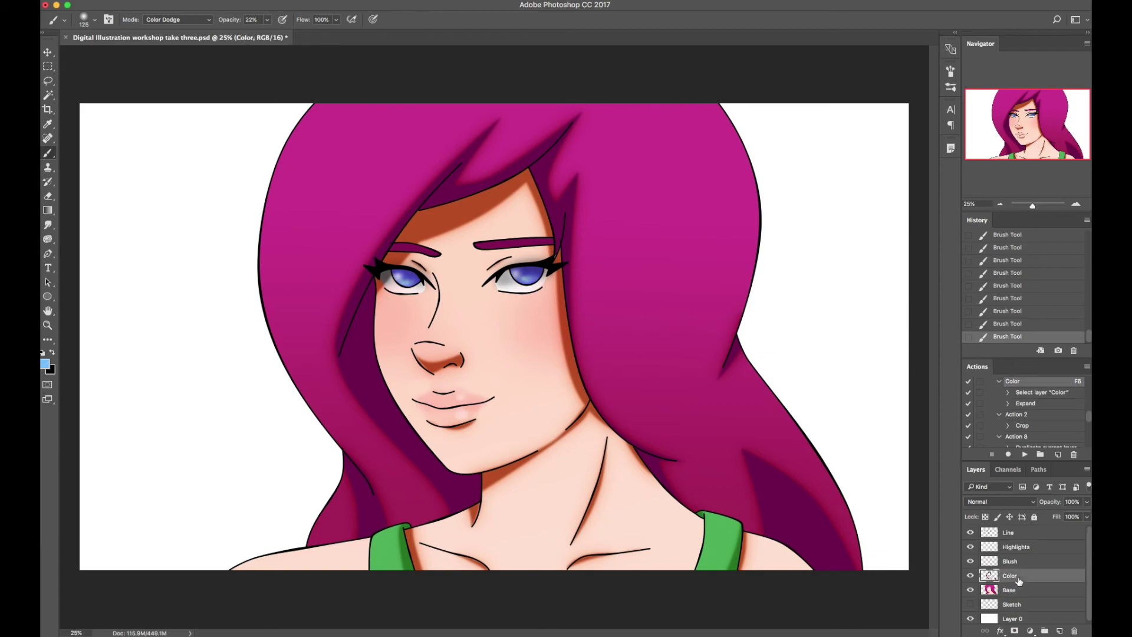
click(196, 22)
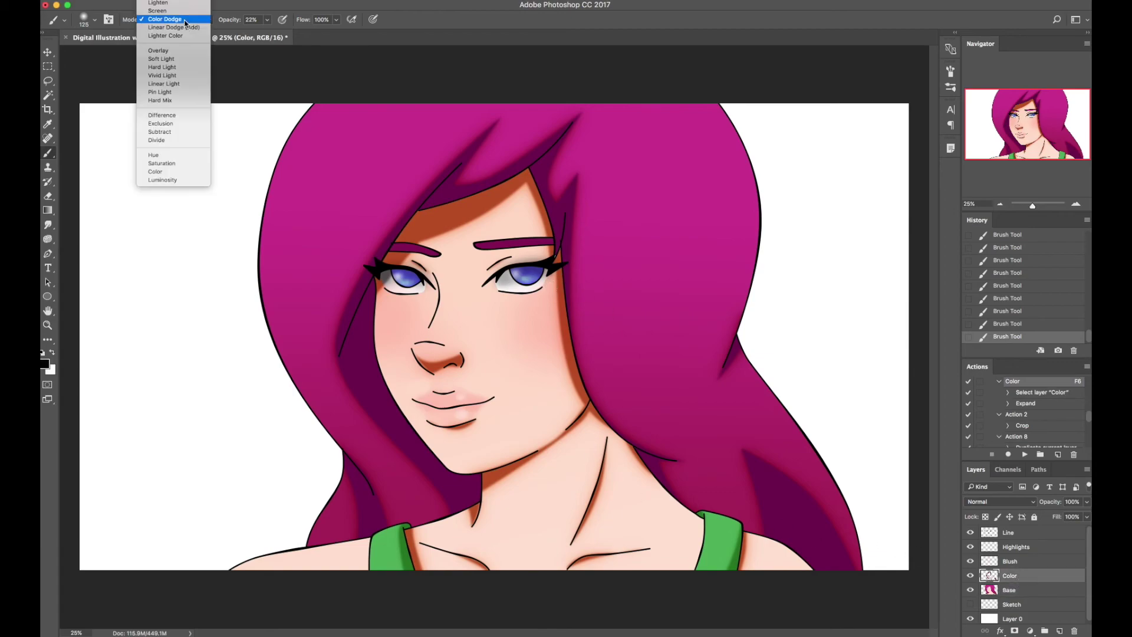
click(266, 20)
drag(274, 35, 277, 34)
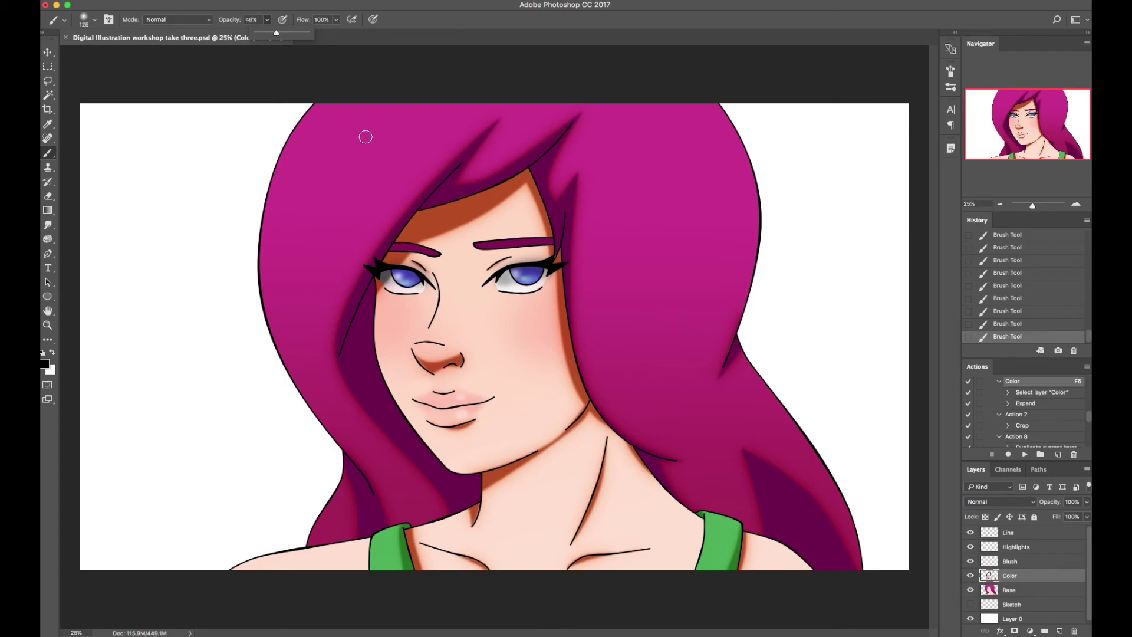
click(528, 270)
key(bracketright)
key(bracketright)
right_click(518, 293)
drag(629, 337, 620, 340)
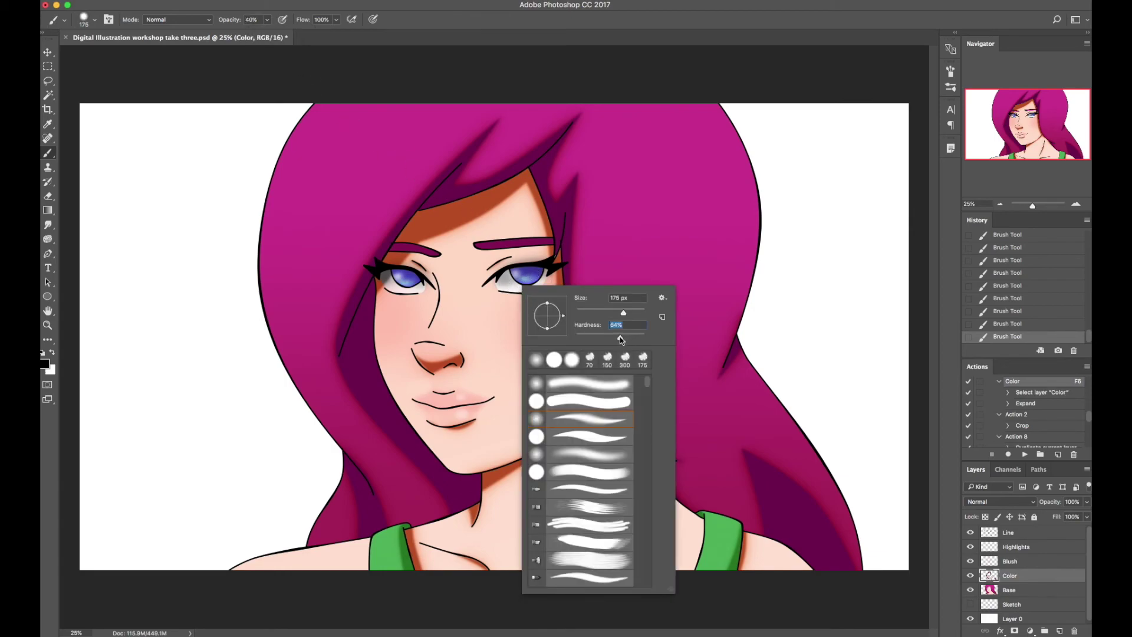
click(527, 269)
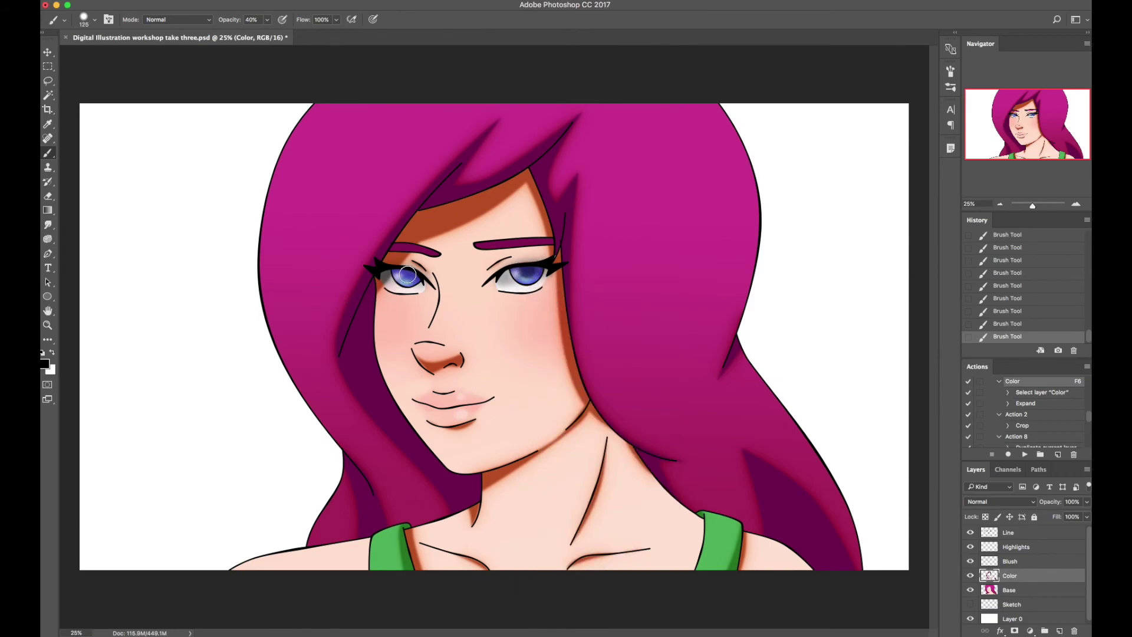
Add small white highlights to the eyes and lips on the Highlights layer with a 50 px brush and save the document
click(970, 547)
click(970, 547)
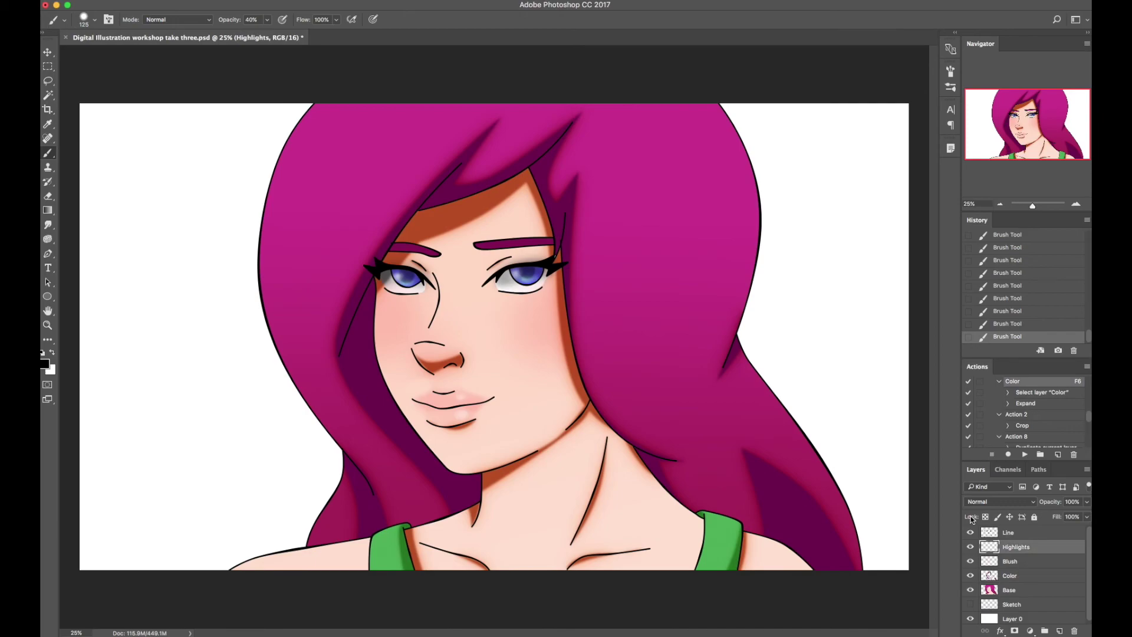
key(bracketleft)
key(bracketleft)
key(bracketleft)
key(x)
key(ctrl+s)
click(463, 413)
click(460, 413)
click(459, 397)
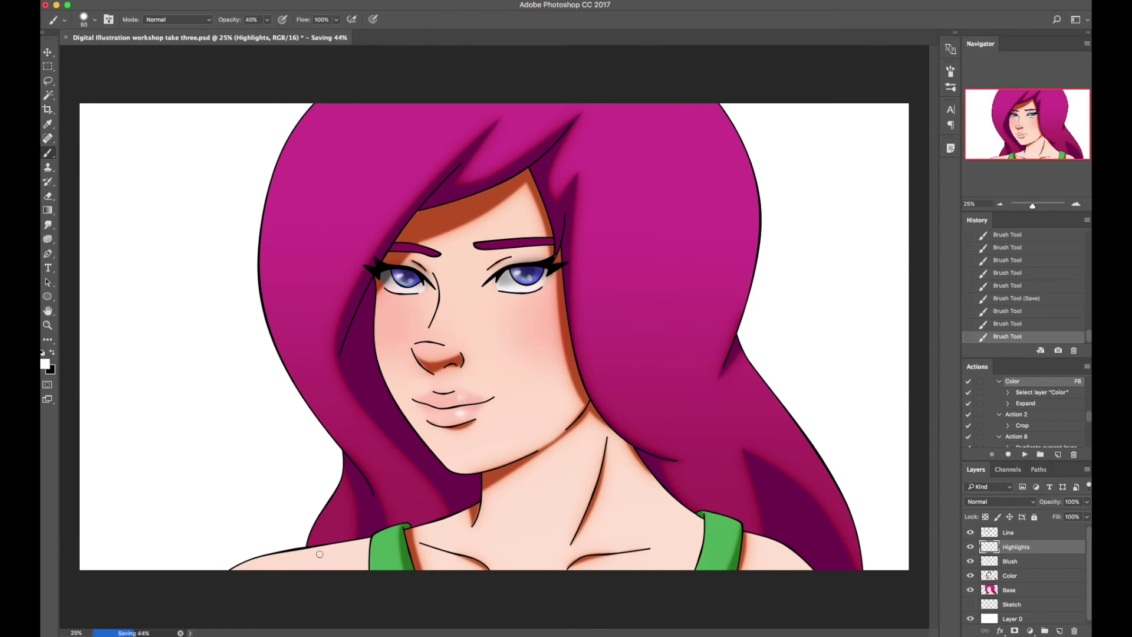
key(ctrl+s)
Set the brush to Color Dodge mode for the Base layer and sample the hair's bright magenta
click(1026, 590)
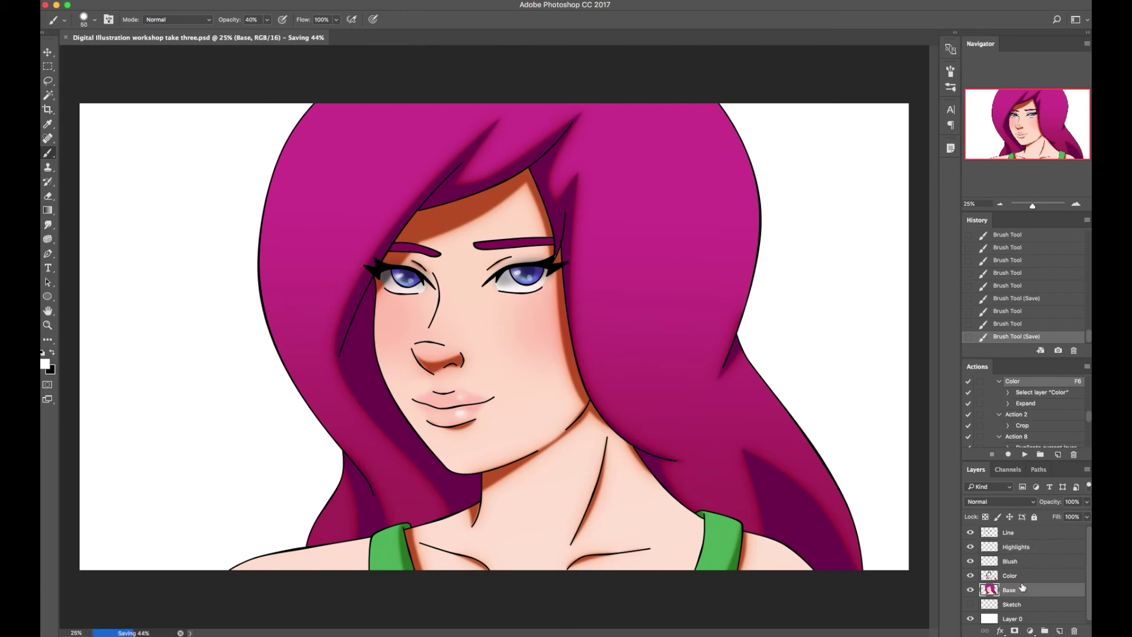
click(186, 19)
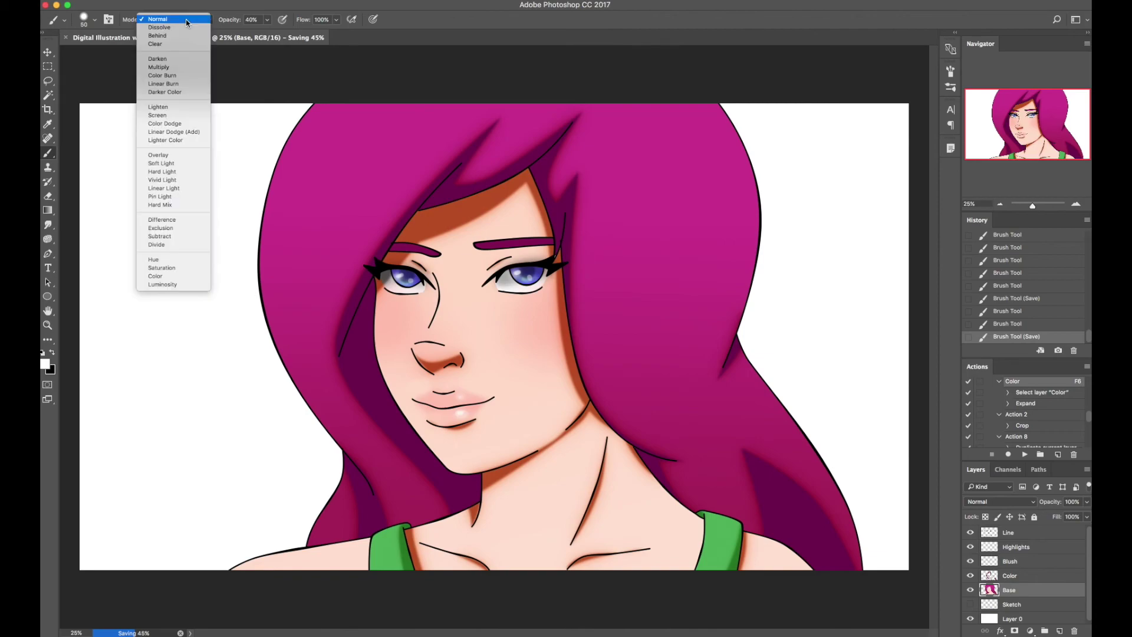
click(187, 123)
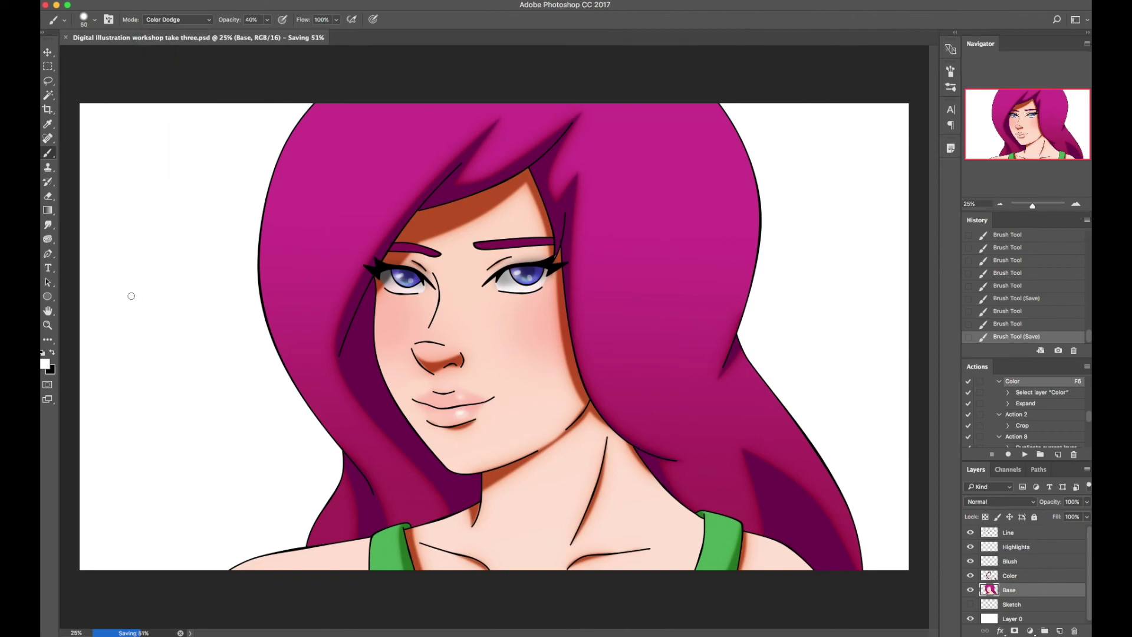
key(i)
click(310, 170)
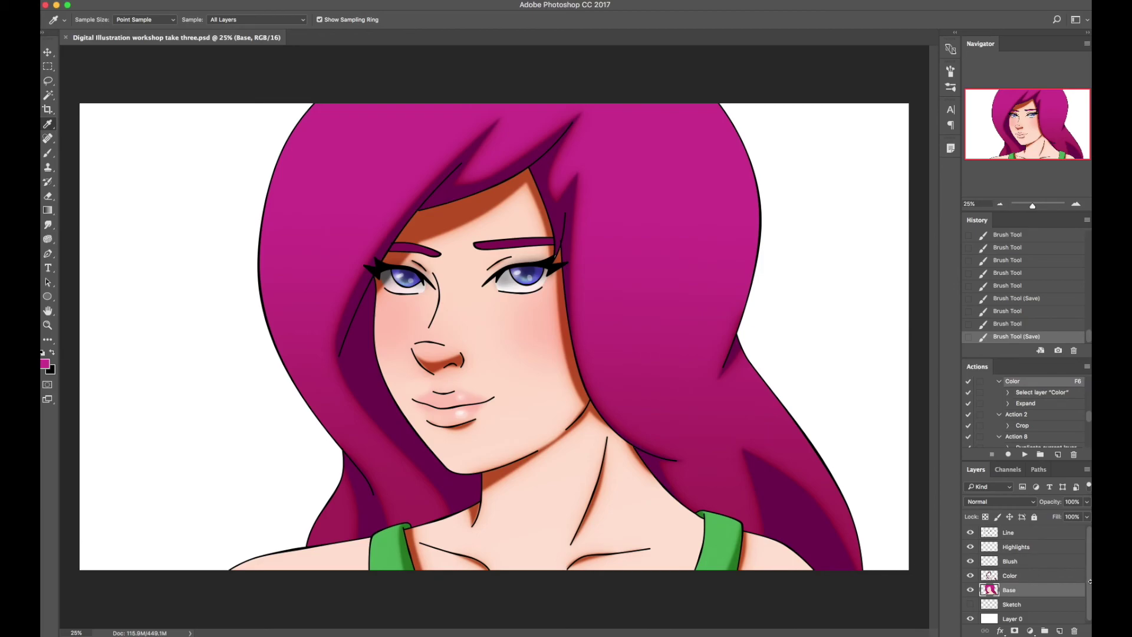
Select the hair region from the Line layer, expand the selection with the Color action, and make the Base layer active
key(w)
click(1032, 533)
click(642, 264)
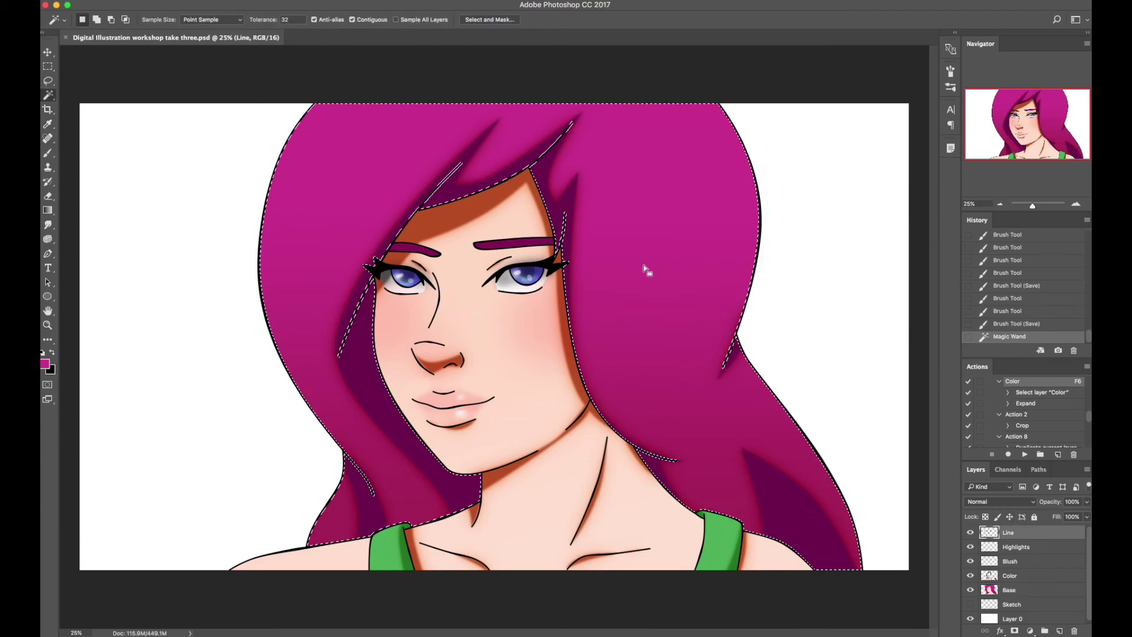
click(1025, 455)
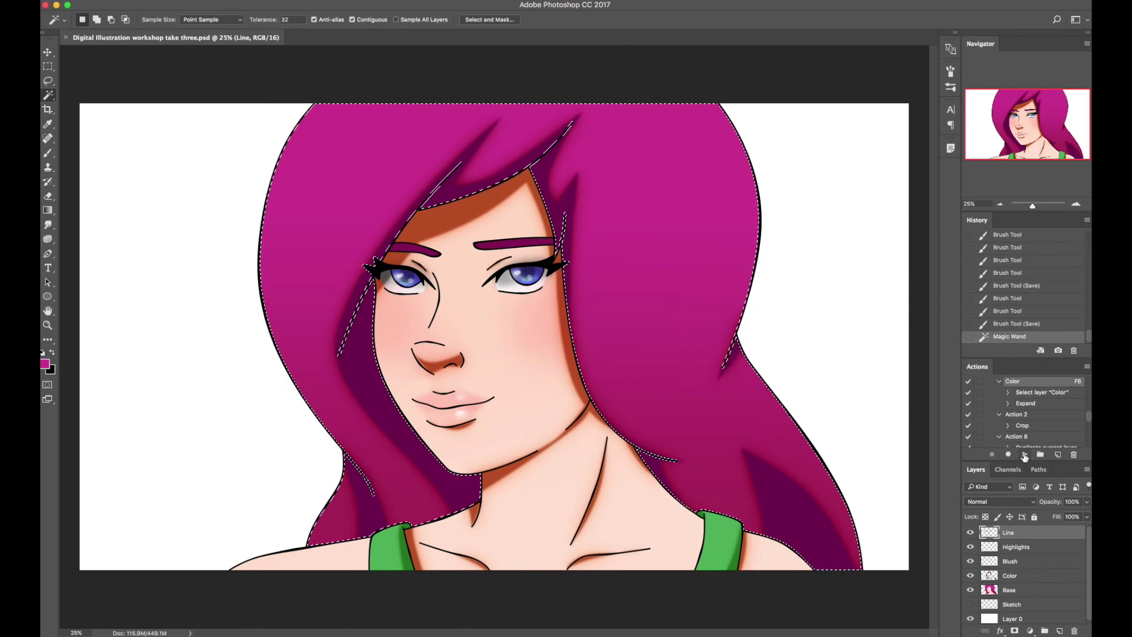
click(1027, 590)
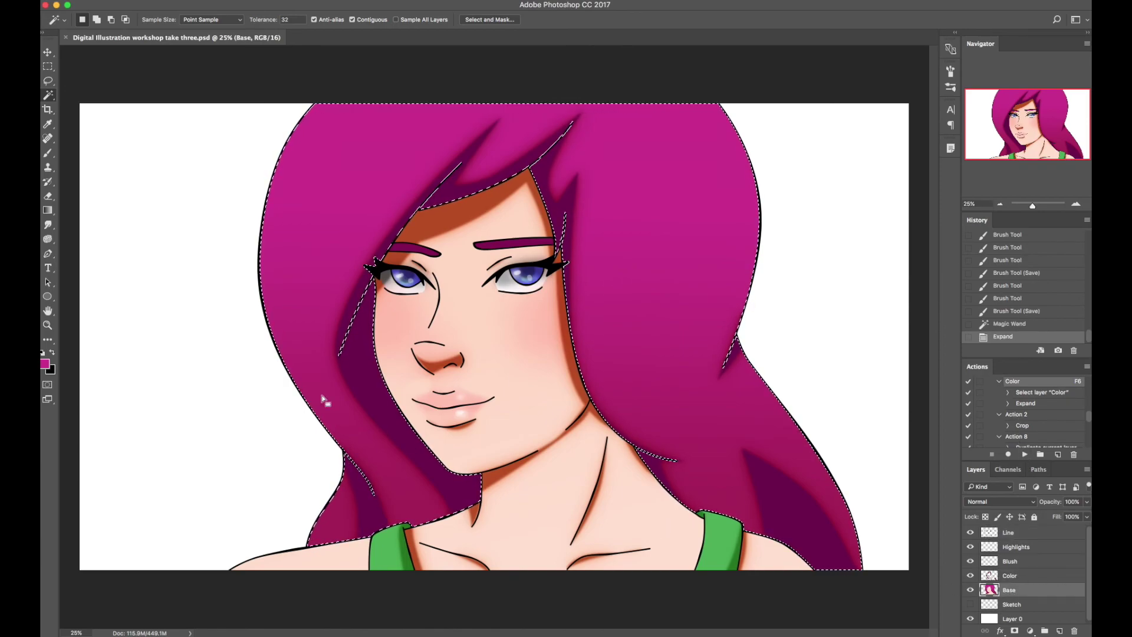
Set the brush colour to pink f1557d and the brush opacity to 5%
key(b)
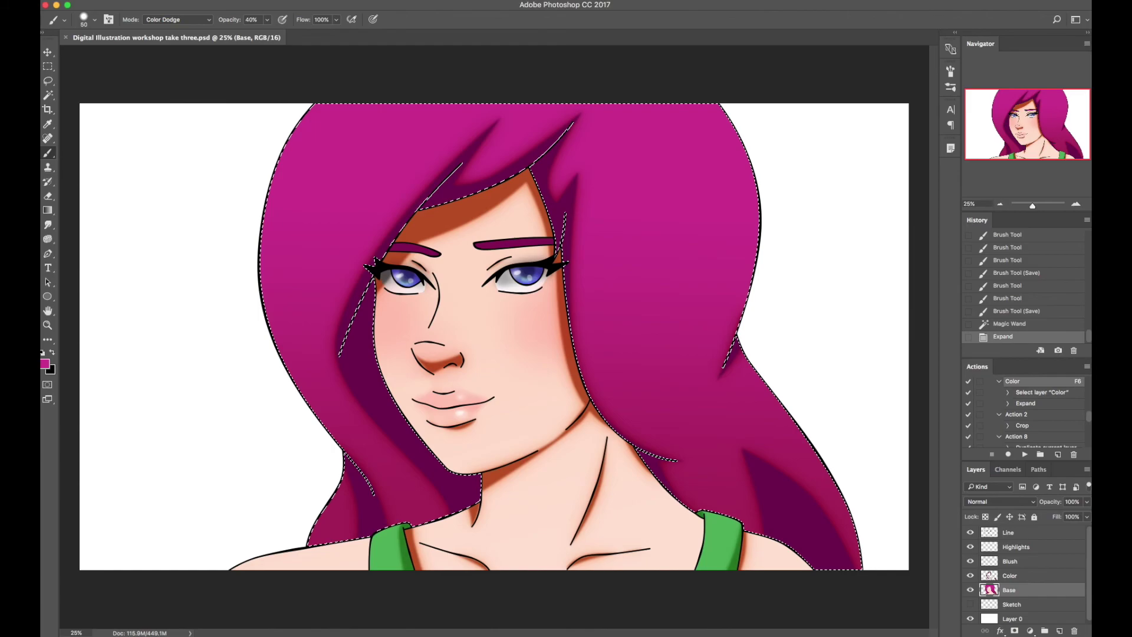
click(46, 364)
click(251, 385)
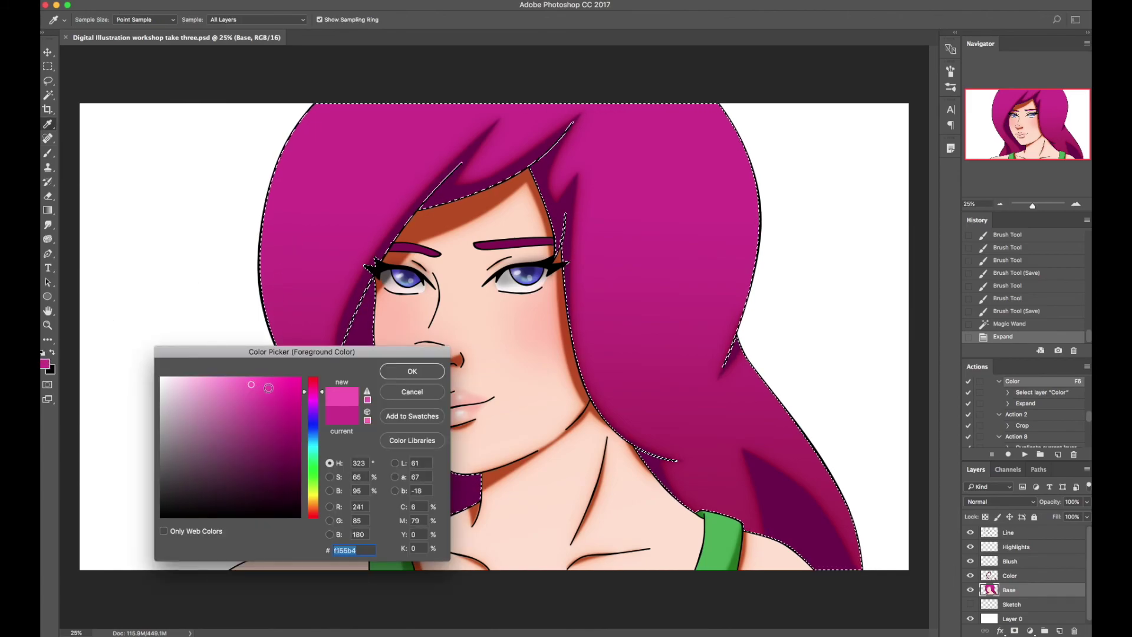
drag(320, 400, 322, 386)
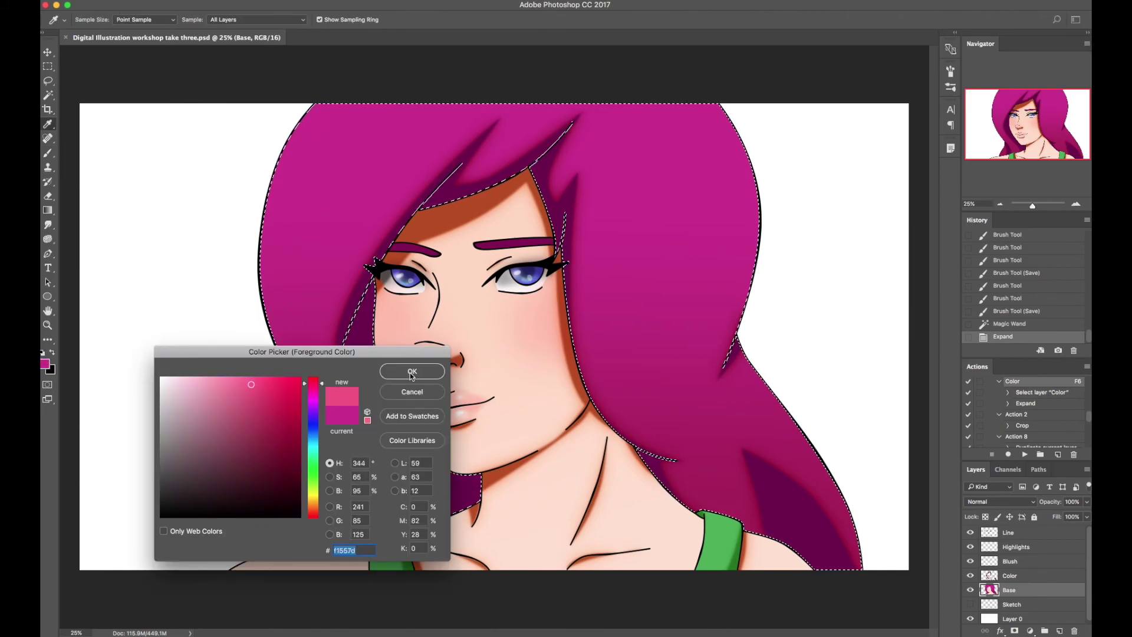
click(412, 371)
click(267, 20)
drag(248, 33, 250, 33)
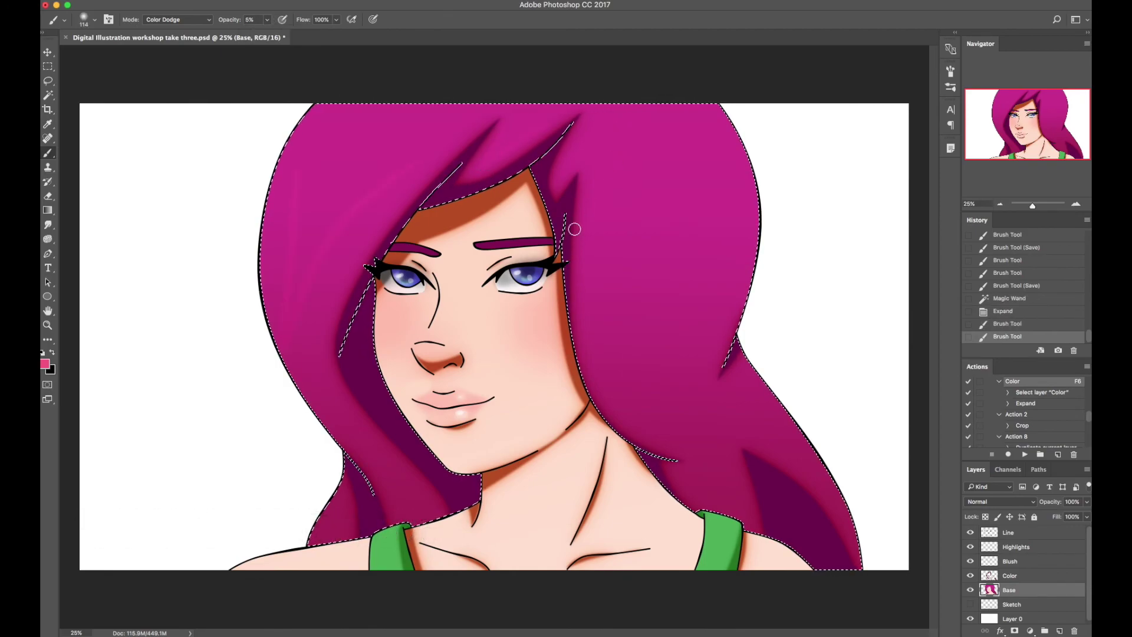
Paint thin vertical and diagonal pink highlight streaks on both sides of the hair within the selection
mouse_move(613, 178)
mouse_down()
mouse_move(606, 256)
mouse_move(675, 354)
mouse_up()
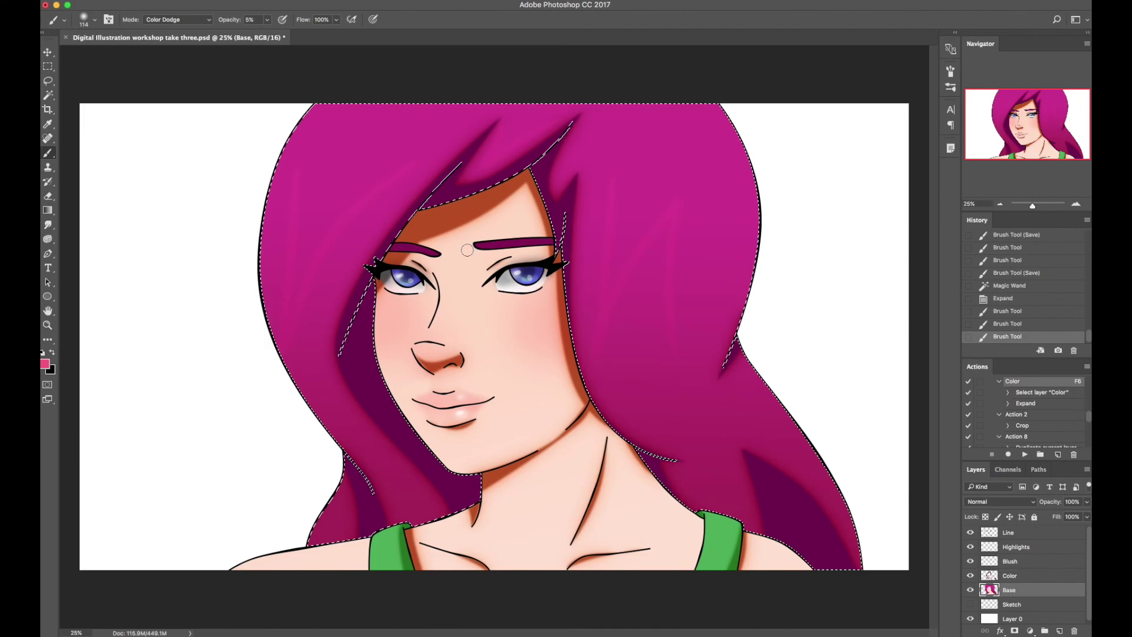
key(bracketright)
key(bracketright)
key(bracketright)
key(bracketright)
key(bracketright)
key(bracketright)
key(bracketright)
mouse_move(293, 175)
mouse_down()
mouse_move(534, 126)
mouse_move(486, 129)
mouse_move(472, 181)
mouse_move(605, 180)
mouse_up()
drag(692, 364, 697, 370)
key(bracketleft)
mouse_move(282, 296)
mouse_down()
mouse_move(300, 229)
mouse_move(452, 152)
mouse_move(609, 118)
mouse_up()
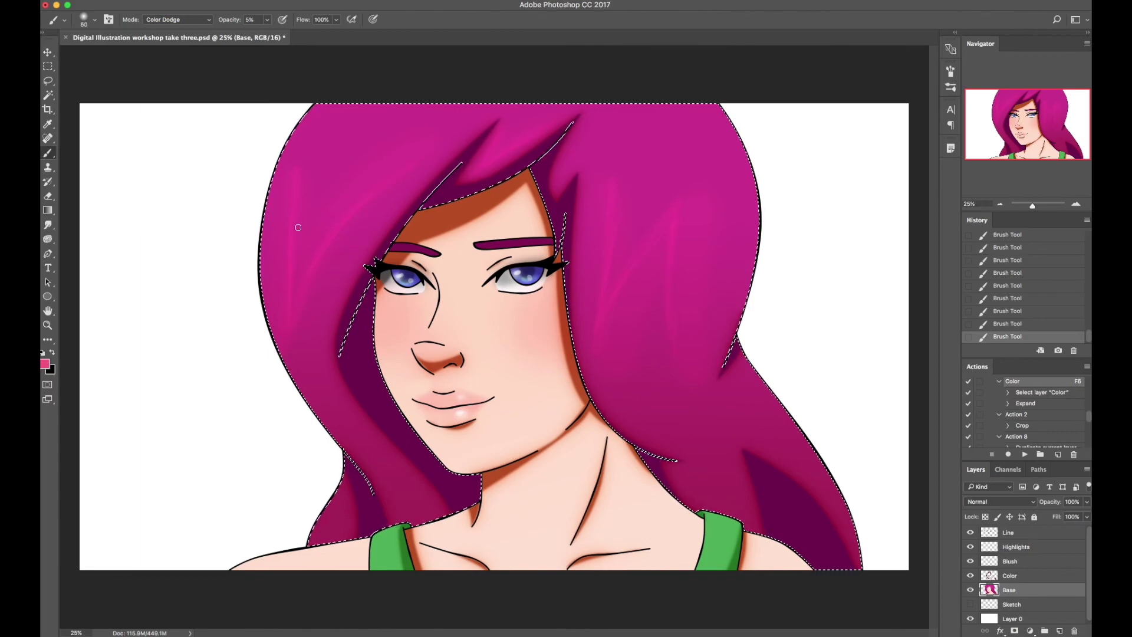
Brush a broad, soft pink glow across the upper hair with an 1100 px brush
key(bracketright)
key(bracketright)
key(bracketright)
key(bracketright)
key(bracketright)
key(bracketright)
key(bracketright)
key(bracketright)
key(bracketright)
key(bracketright)
key(bracketright)
key(bracketright)
key(bracketright)
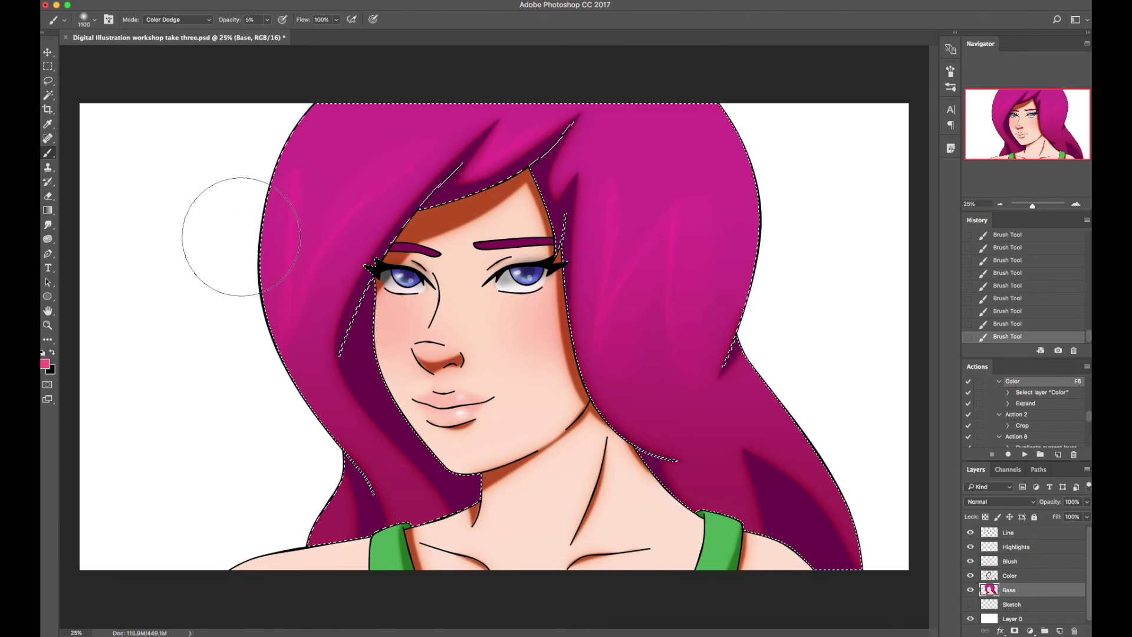
drag(708, 199, 329, 215)
Paint a horizontal shine band across both sides of the hair with a 150 px brush, then deselect and save
key(bracketleft)
key(bracketleft)
key(bracketleft)
key(bracketleft)
key(bracketleft)
key(bracketleft)
key(bracketleft)
key(bracketleft)
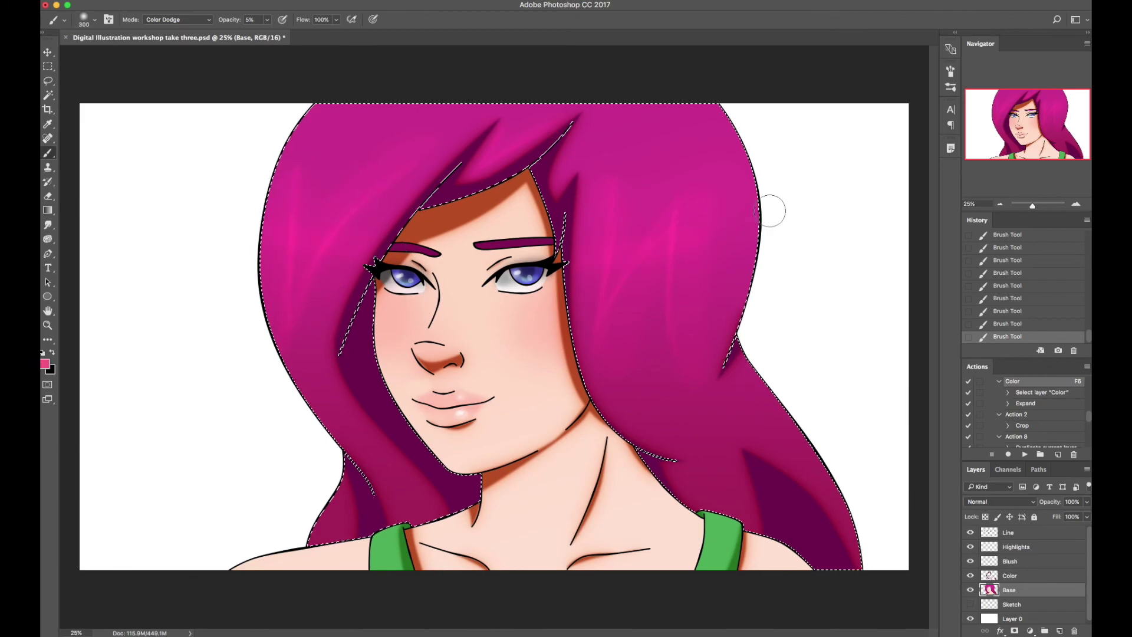
key(bracketleft)
key(bracketleft)
key(bracketleft)
key(bracketleft)
drag(275, 236, 690, 263)
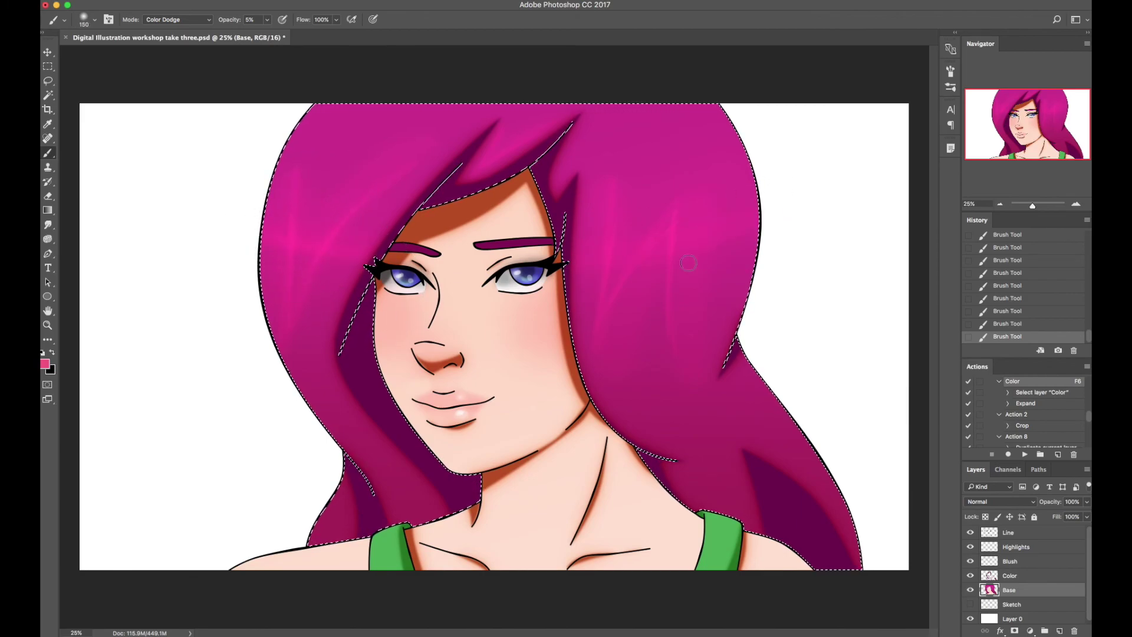
key(ctrl+d)
key(ctrl+s)
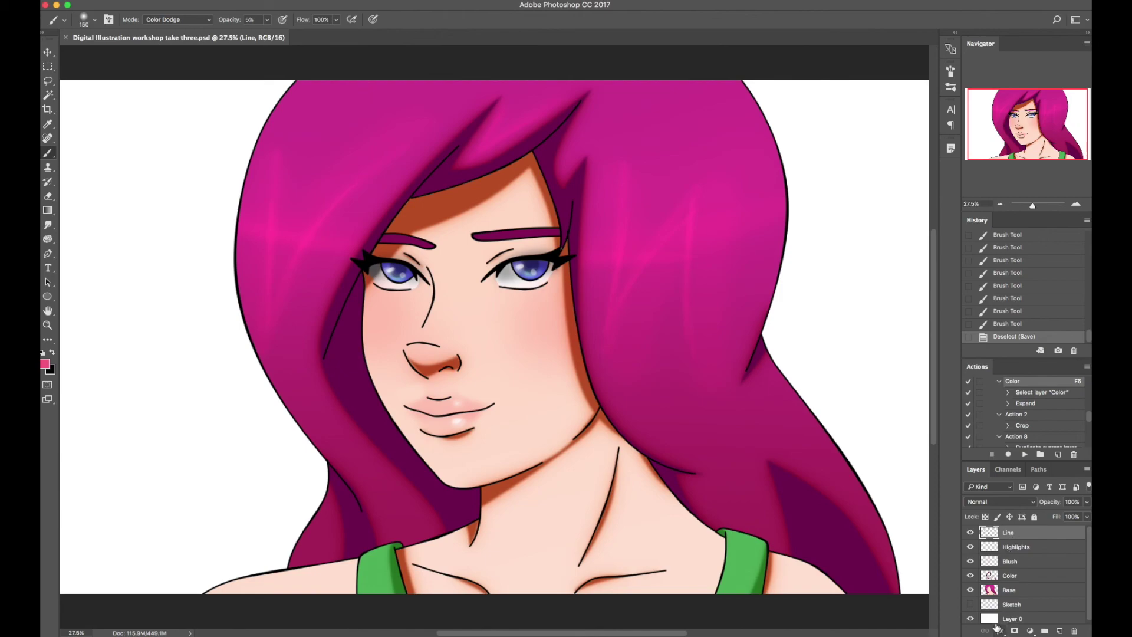
Create a layer named Line color clipped to the Line layer, and set the brush to Normal mode at 100% opacity
key(ctrl+shift+n)
text(Line color)
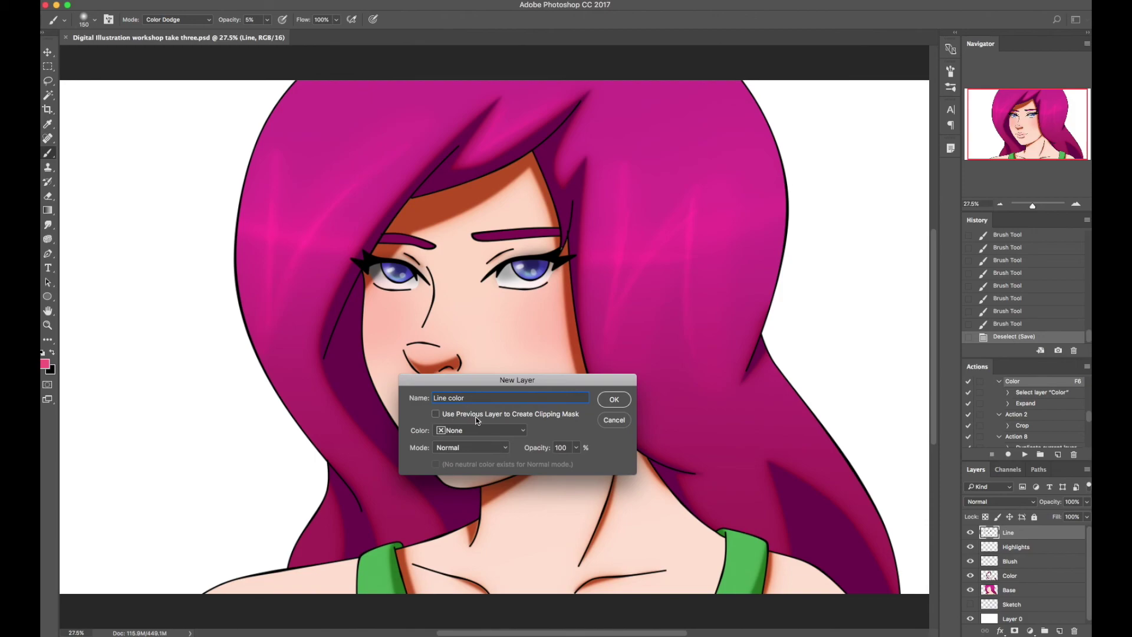
click(436, 415)
click(615, 400)
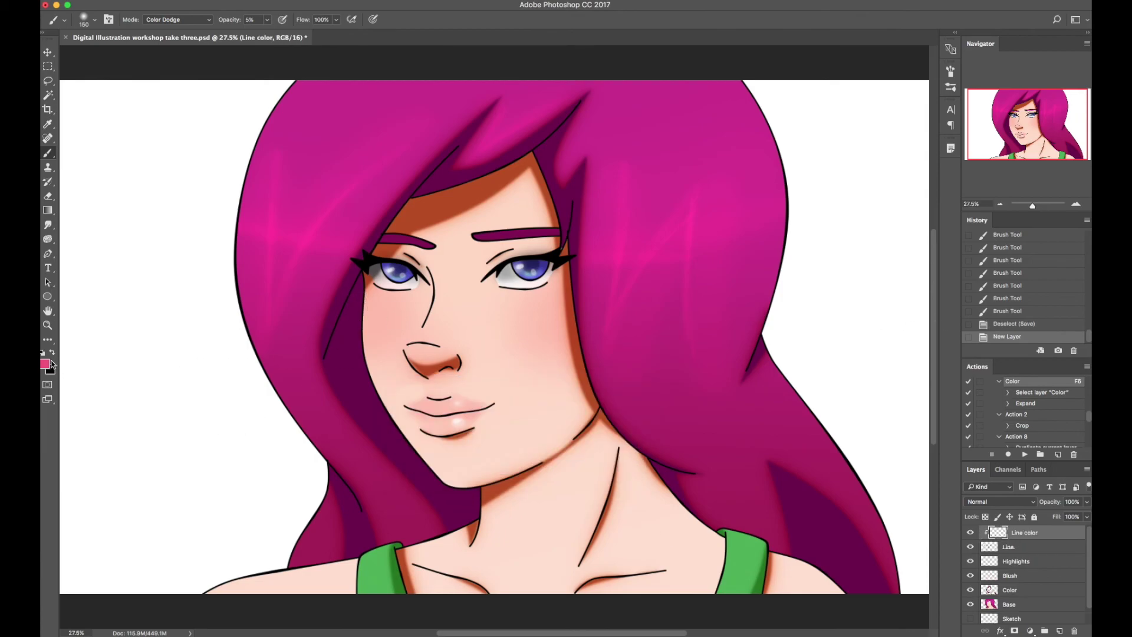
click(177, 20)
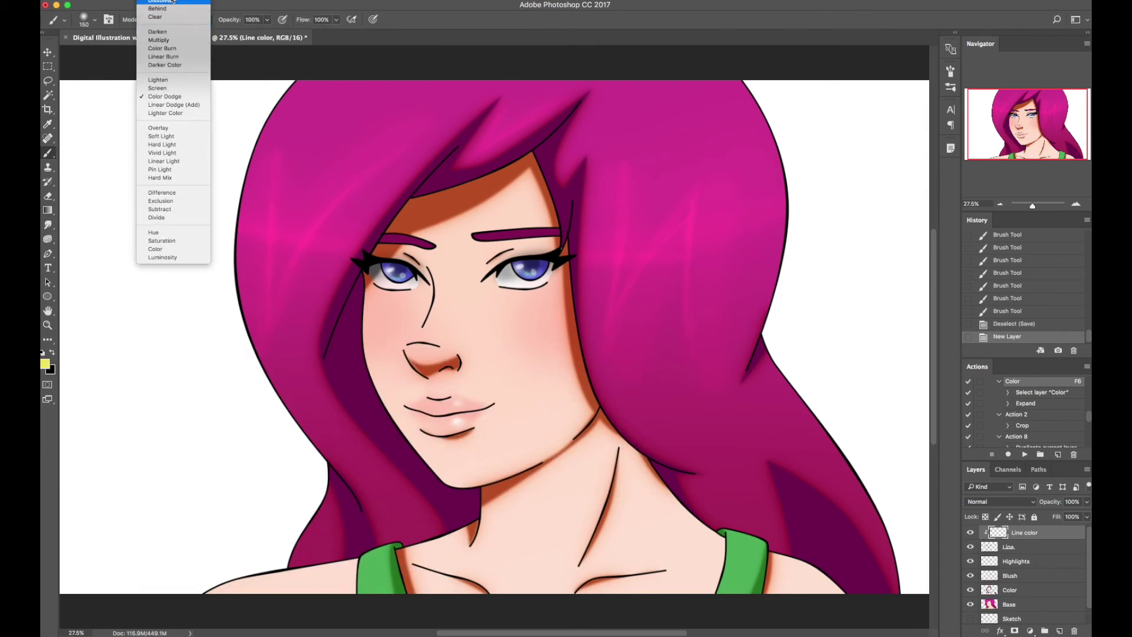
Try yellow on the outlines of the hair, face, neck and shoulders, then clear the Line color layer
mouse_move(197, 363)
mouse_down()
mouse_move(957, 339)
mouse_move(514, 407)
mouse_move(161, 545)
mouse_move(542, 503)
mouse_move(119, 588)
mouse_move(534, 558)
mouse_move(661, 558)
mouse_up()
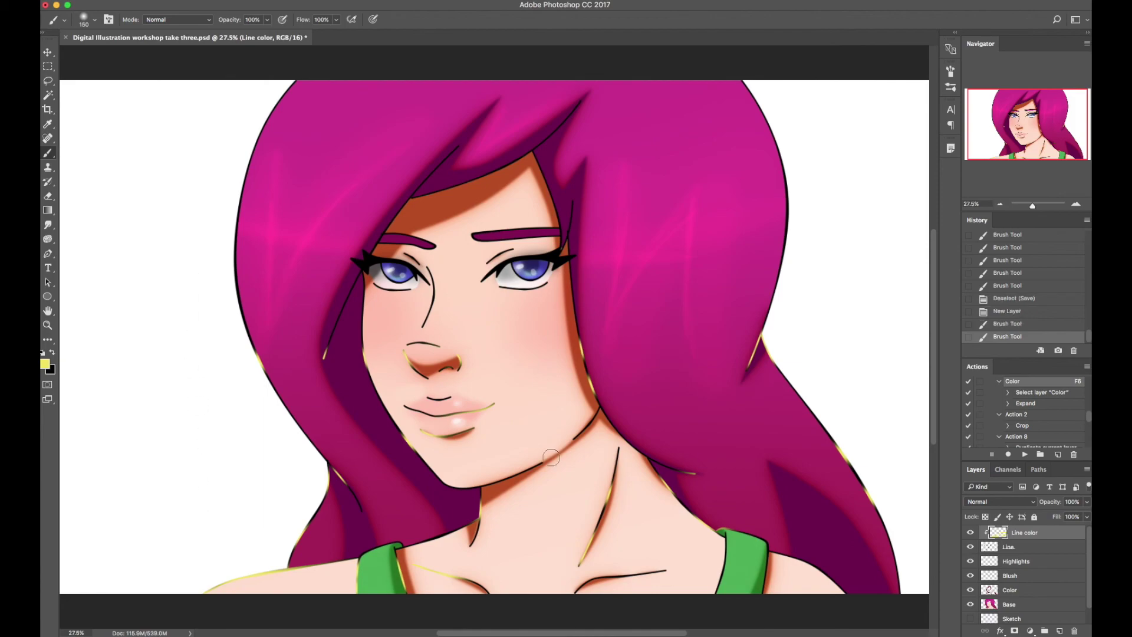
drag(636, 431, 320, 585)
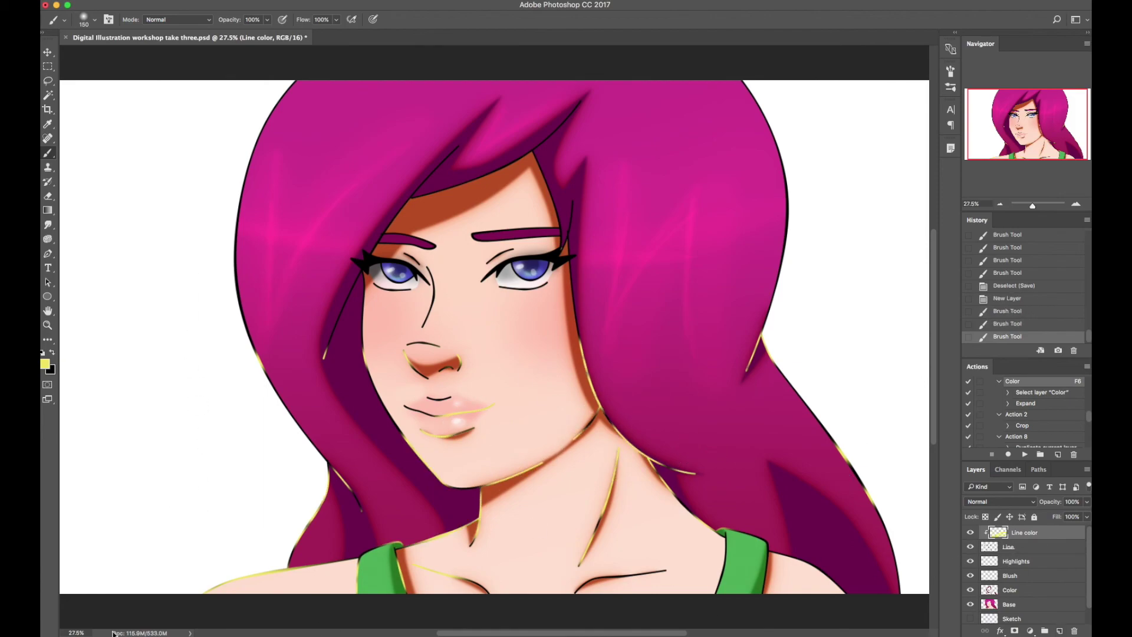
key(ctrl+a)
key(Delete)
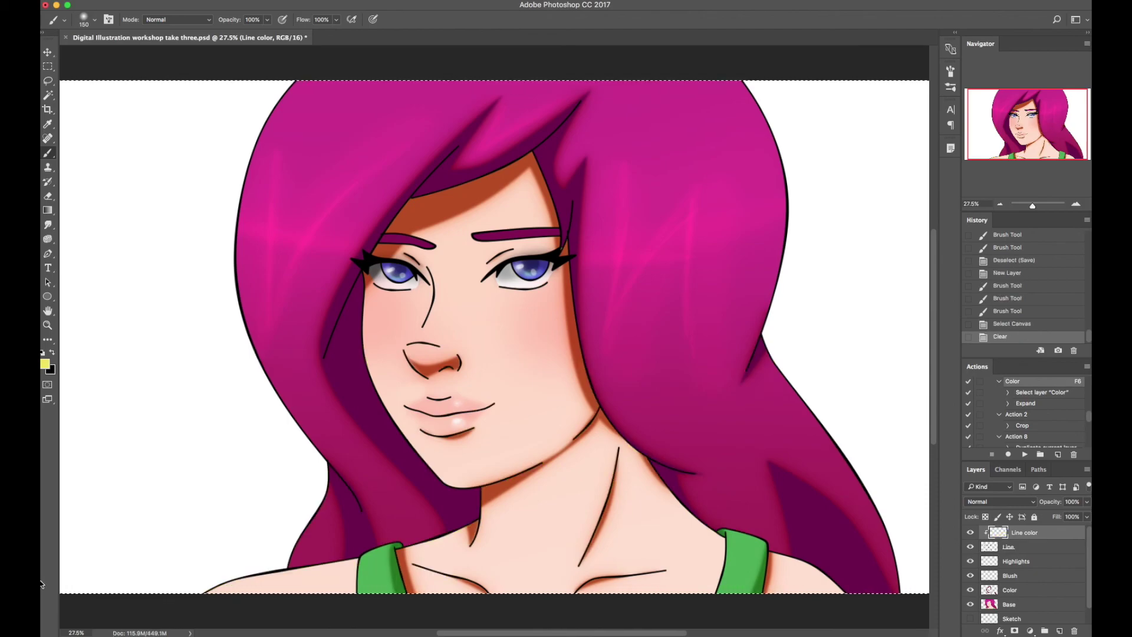
Choose a light pink line colour and make the brush harder
click(45, 364)
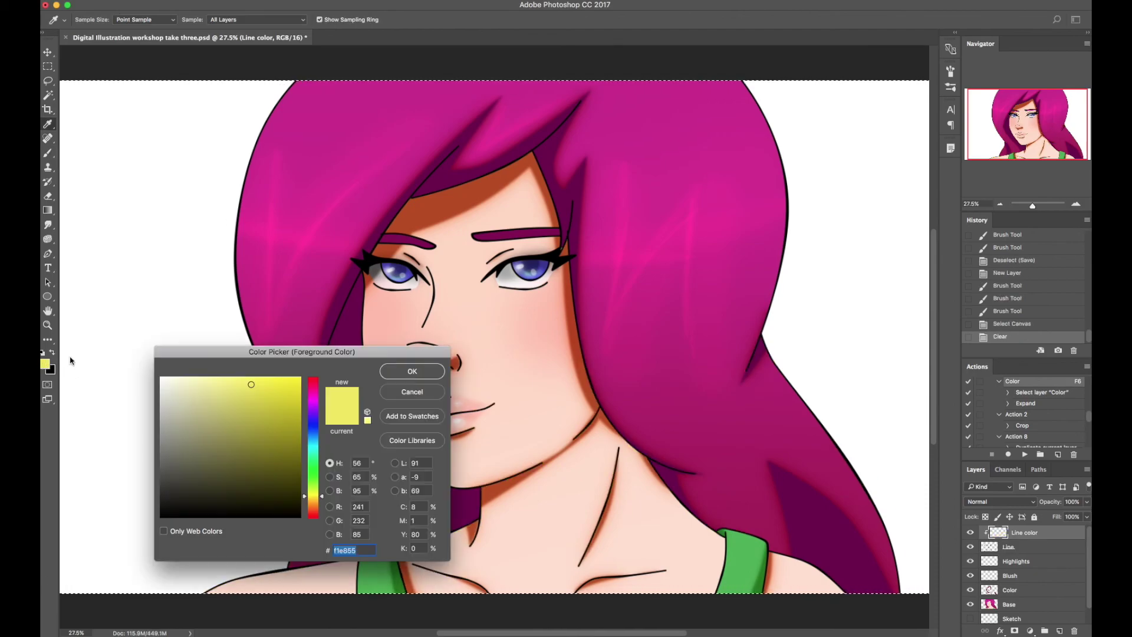
click(310, 398)
click(398, 373)
key(x)
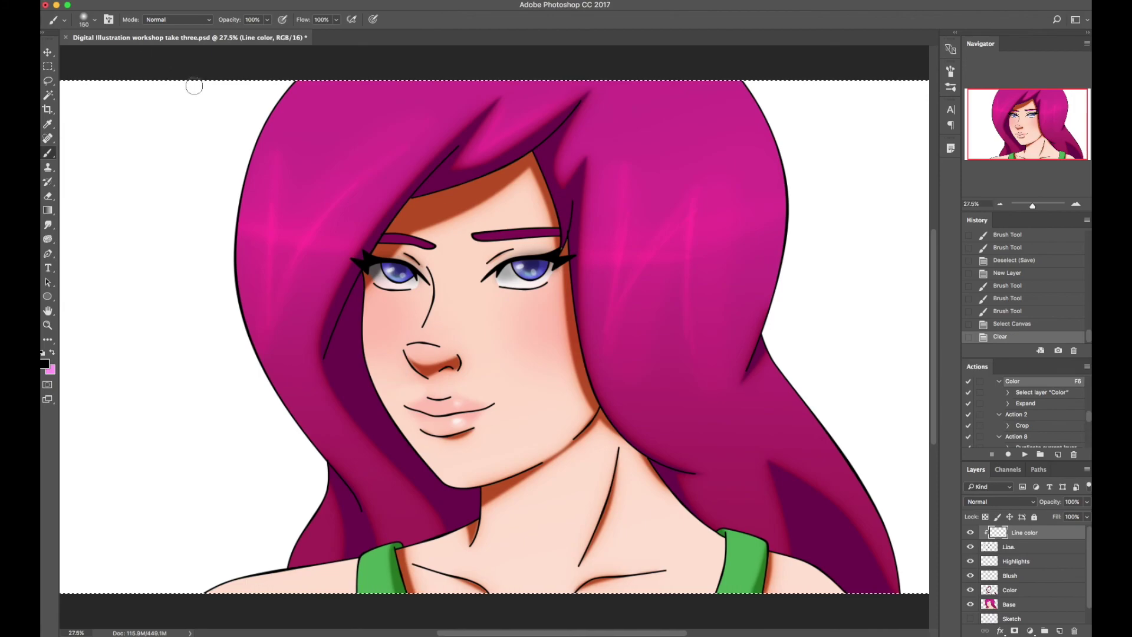
right_click(297, 308)
click(425, 354)
Paint the hair outlines light pink around the hair's left side, strands and fringe
drag(339, 276, 334, 343)
key(x)
drag(345, 294, 323, 358)
drag(301, 428, 362, 510)
mouse_move(329, 445)
mouse_down()
mouse_move(327, 518)
mouse_move(290, 560)
mouse_up()
mouse_move(239, 288)
mouse_down()
mouse_move(301, 428)
mouse_move(235, 241)
mouse_move(257, 129)
mouse_move(297, 81)
mouse_up()
mouse_move(459, 145)
mouse_down()
mouse_move(399, 187)
mouse_move(376, 243)
mouse_up()
drag(352, 287, 359, 277)
mouse_move(401, 198)
mouse_down()
mouse_move(543, 143)
mouse_move(533, 155)
mouse_move(565, 248)
mouse_up()
Fill the whole Line color layer with light pink, then repaint the lashes and eye outlines black
key(x)
key(super+BackSpace)
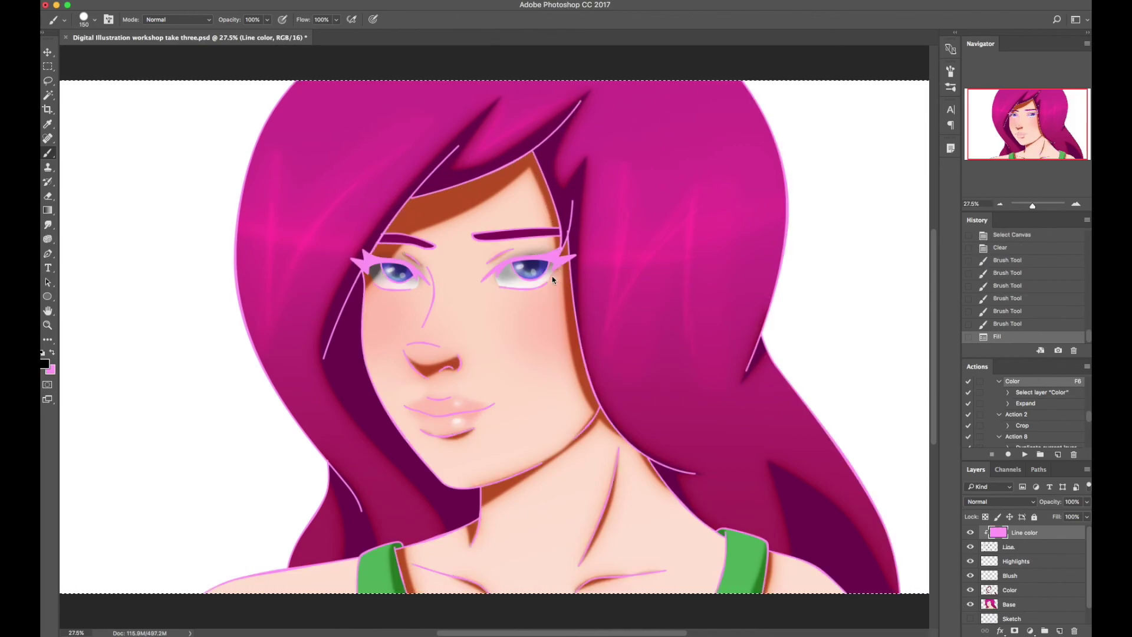
key(d)
mouse_move(519, 267)
mouse_down()
mouse_move(487, 278)
mouse_move(557, 259)
mouse_move(549, 283)
mouse_move(496, 286)
mouse_up()
mouse_move(410, 267)
mouse_down()
mouse_move(429, 284)
mouse_move(354, 253)
mouse_move(399, 289)
mouse_move(420, 286)
mouse_up()
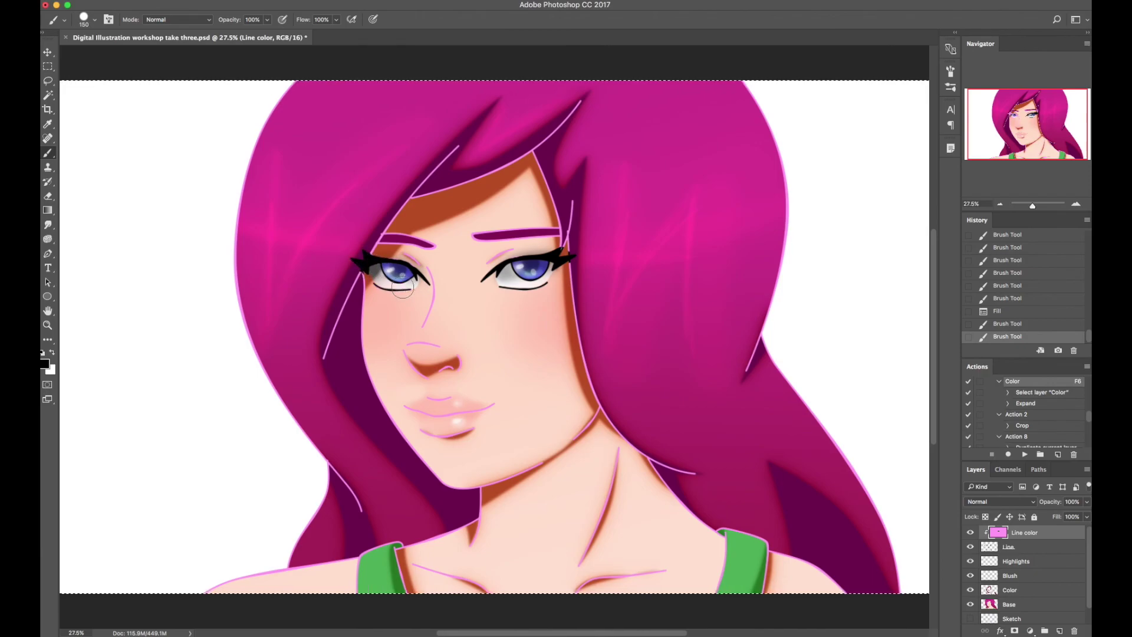
Recolour the nose, lips, face, neck, shoulder and eyelid crease lines dark red
click(53, 368)
drag(282, 447, 286, 464)
click(428, 370)
drag(449, 369, 456, 440)
drag(363, 283, 507, 479)
drag(481, 492, 505, 602)
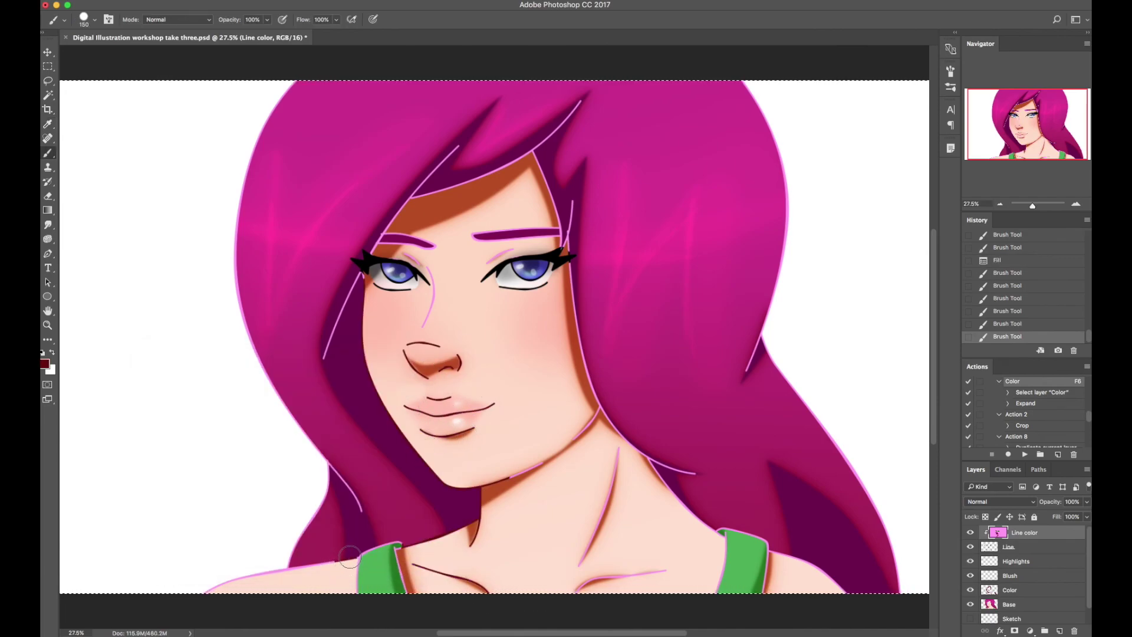
mouse_move(522, 475)
mouse_down()
mouse_move(586, 439)
mouse_move(593, 419)
mouse_move(579, 564)
mouse_move(666, 571)
mouse_up()
drag(510, 250, 487, 262)
drag(404, 255, 423, 268)
Pick a darker purple and recolour the outlines of both eyebrows
click(45, 364)
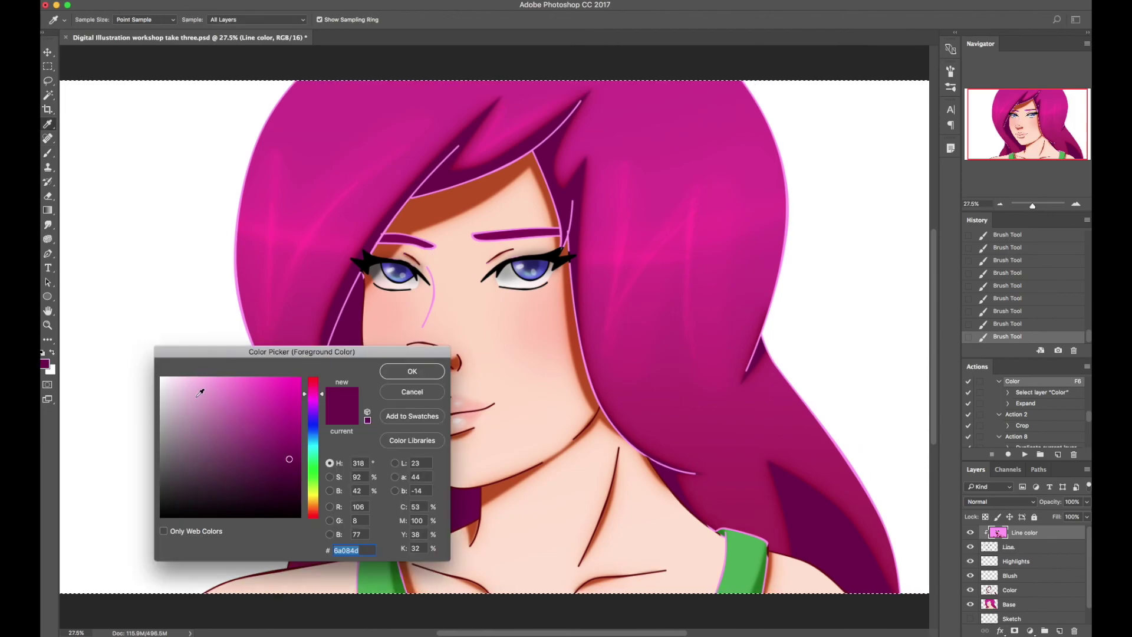
click(295, 477)
click(413, 370)
drag(434, 244, 380, 239)
drag(473, 237, 549, 232)
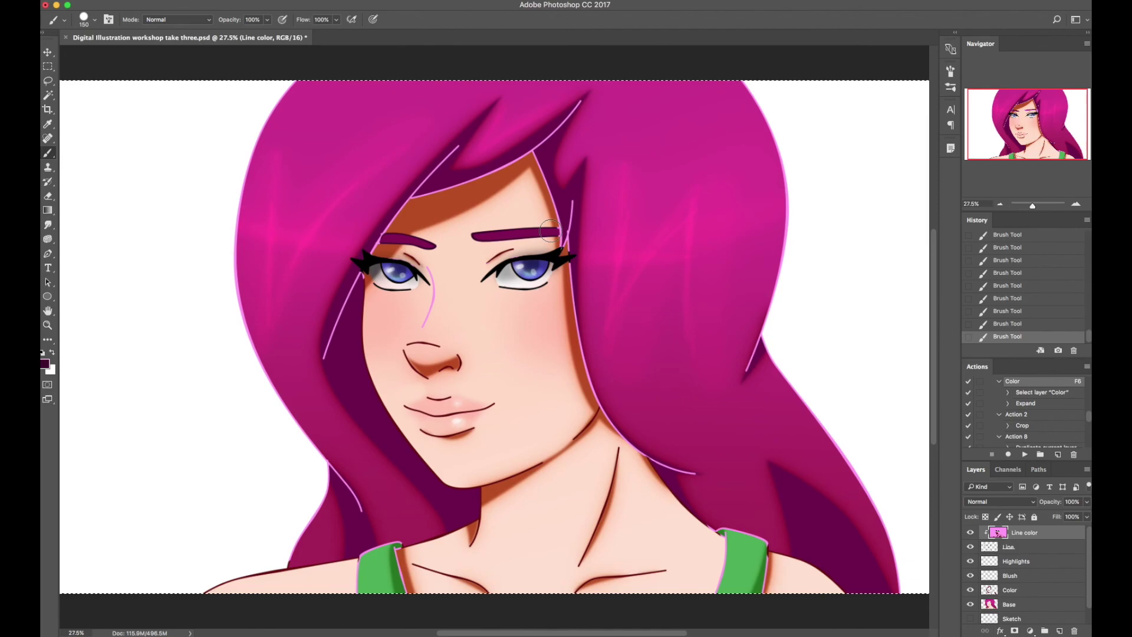
Pick a bright yellow and recolour the outlines of the green top's straps
click(45, 364)
drag(313, 387, 313, 496)
click(259, 388)
click(413, 371)
mouse_move(712, 548)
mouse_down()
mouse_move(737, 527)
mouse_move(721, 521)
mouse_move(756, 554)
mouse_up()
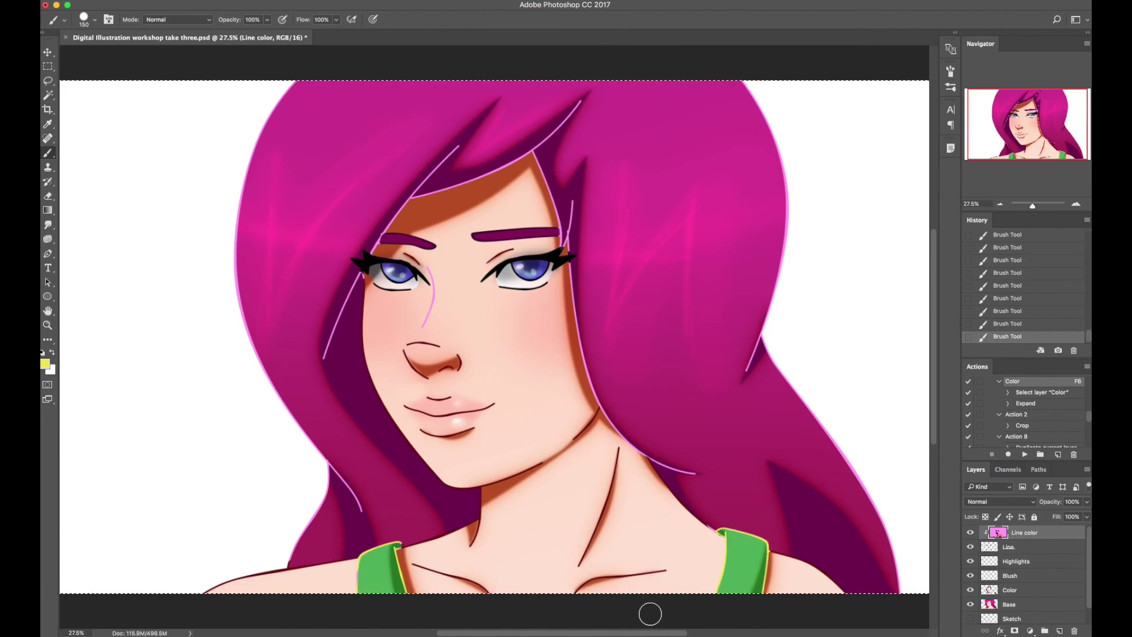
Recolour the nose bridge line with the sampled dark red, save the document and deselect
alt+click(423, 345)
mouse_move(424, 329)
mouse_down()
mouse_move(441, 295)
mouse_move(432, 265)
mouse_up()
key(ctrl+s)
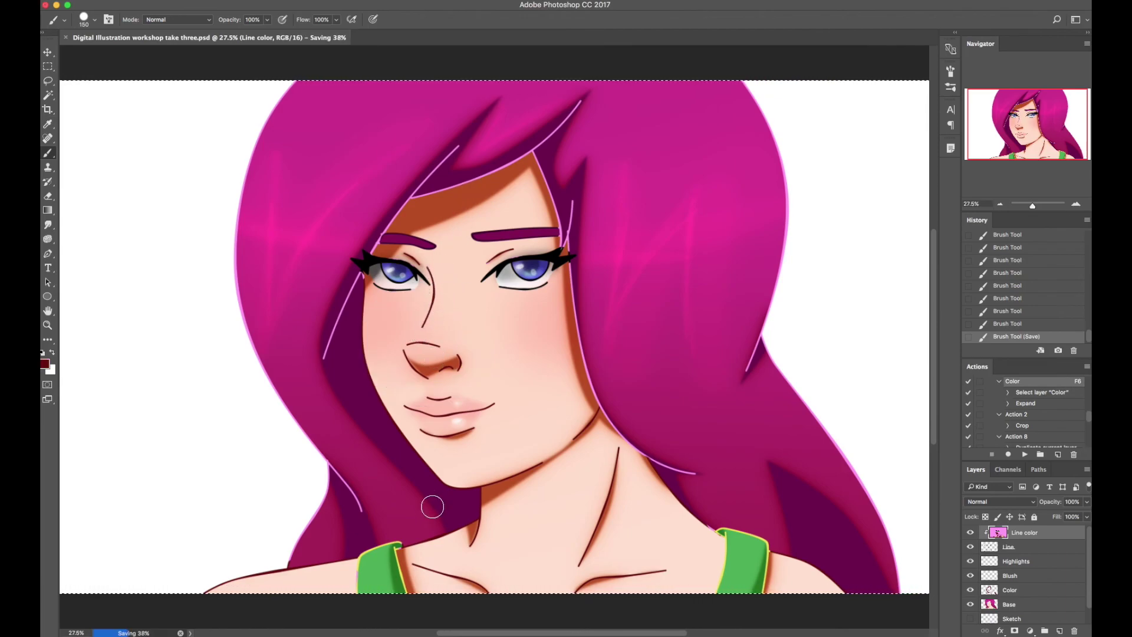
key(ctrl+d)
Darken the Layer 0 background to grey with a Hue/Saturation Lightness of -27 and save the document
scroll(1023, 576, down, 1)
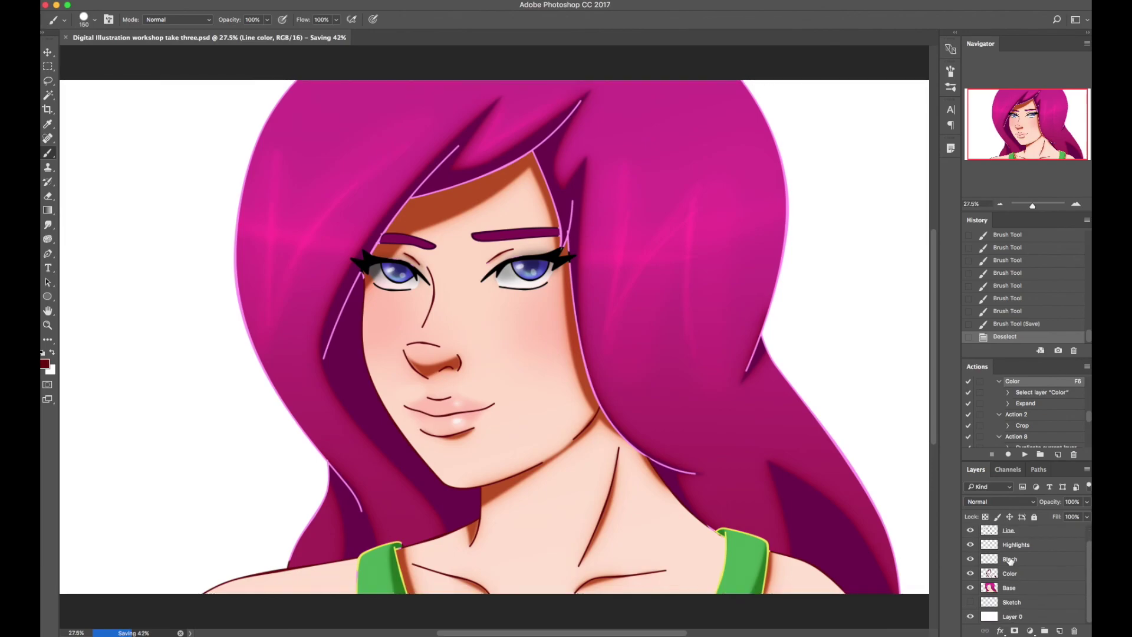
click(998, 616)
key(ctrl+u)
drag(846, 391, 832, 394)
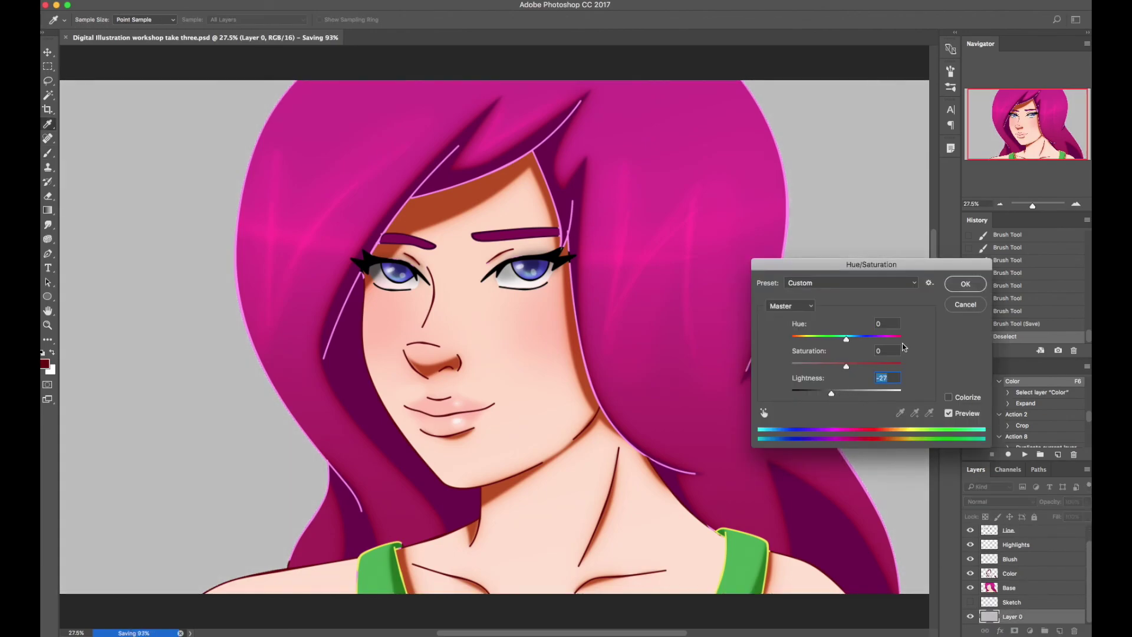
click(953, 289)
key(super+s)
Make the Line color layer active again
scroll(981, 540, up, 1)
click(1043, 531)
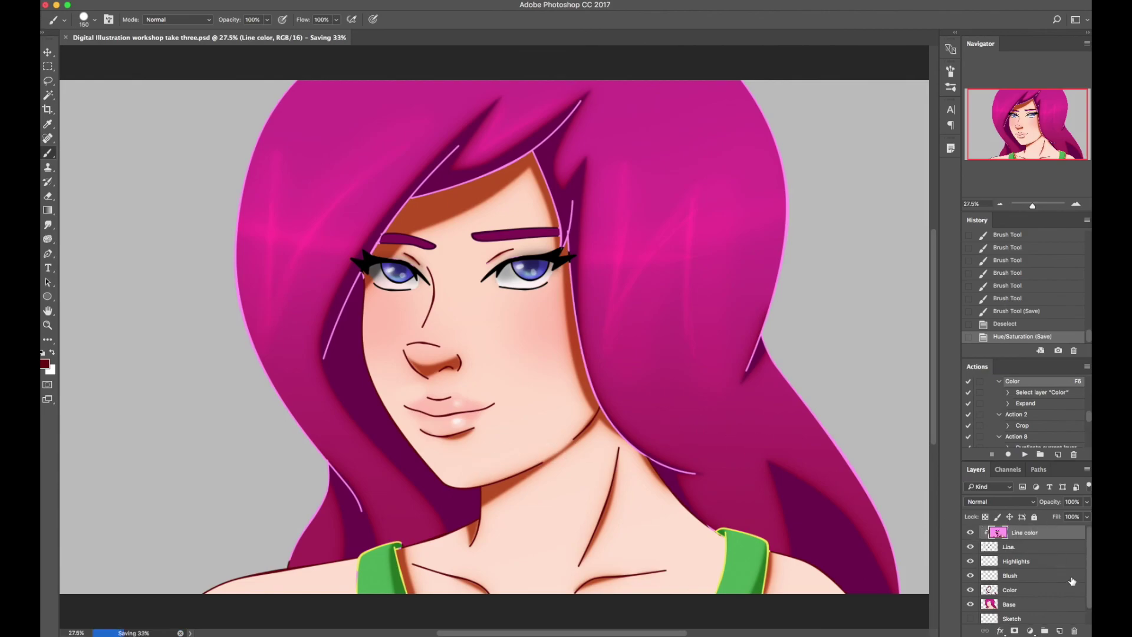
scroll(255, 346, up, 5)
scroll(265, 348, down, 5)
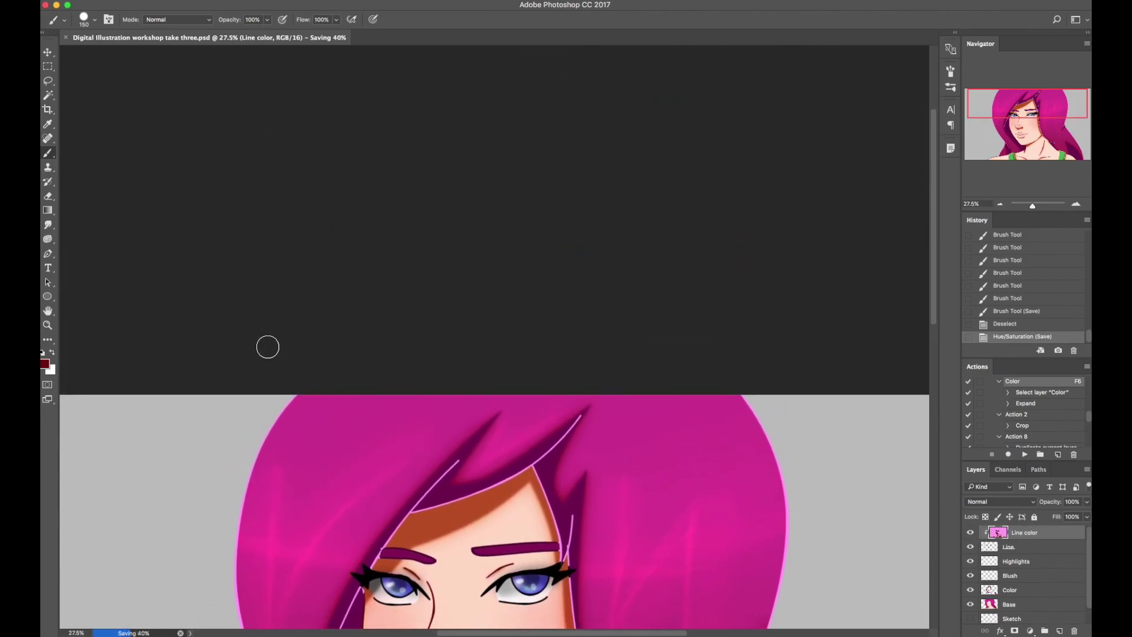
Create a new layer named Overlay above the Line color layer and set its blend mode to Overlay
scroll(267, 346, up, 1)
key(super+shift+n)
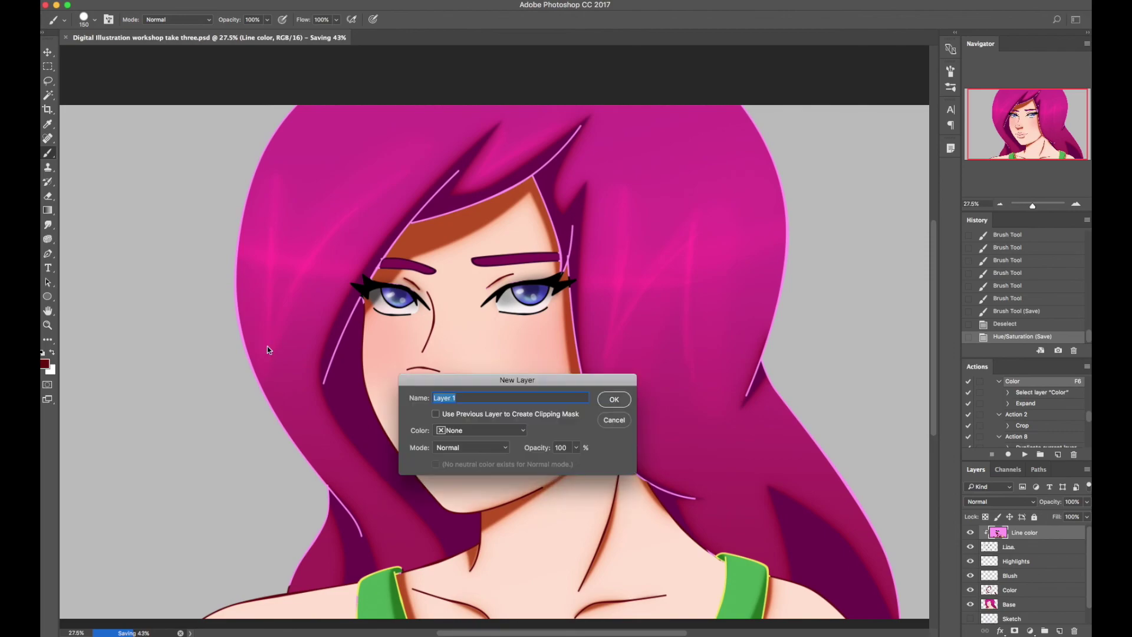
text(Overlay)
key(Return)
click(1018, 502)
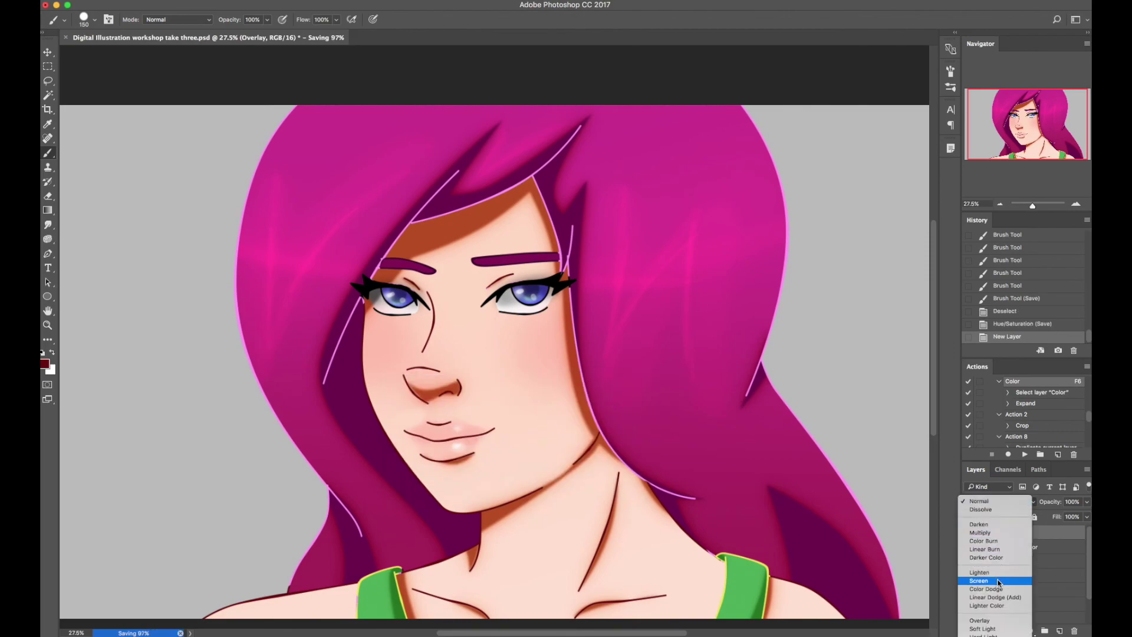
click(996, 621)
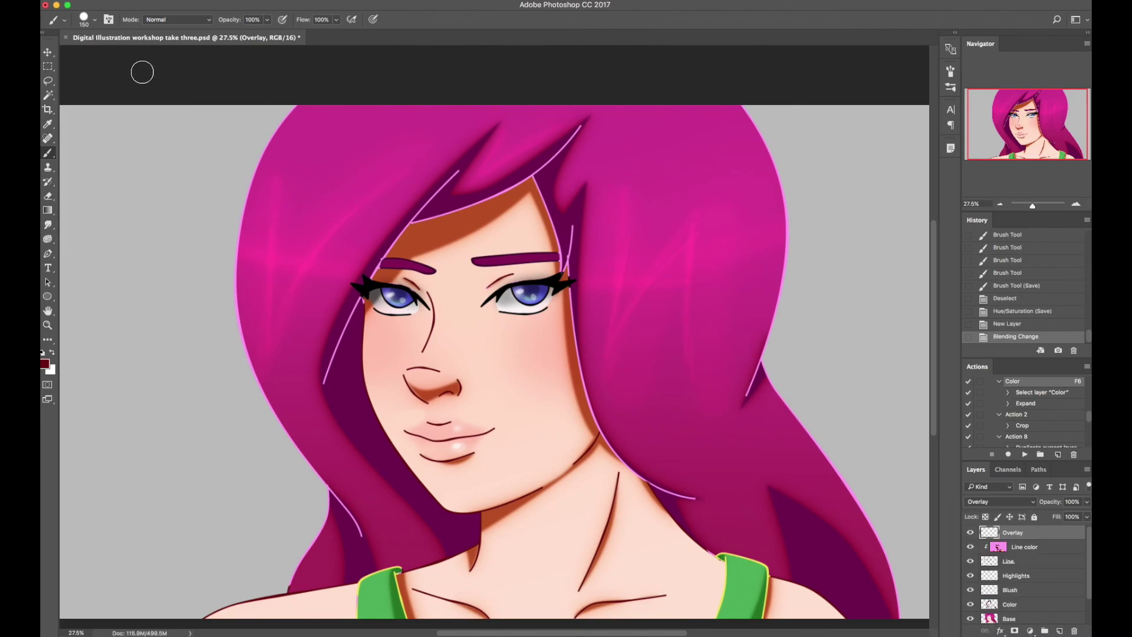
Set up the Gradient tool with the Foreground to Transparent preset
click(48, 210)
click(98, 19)
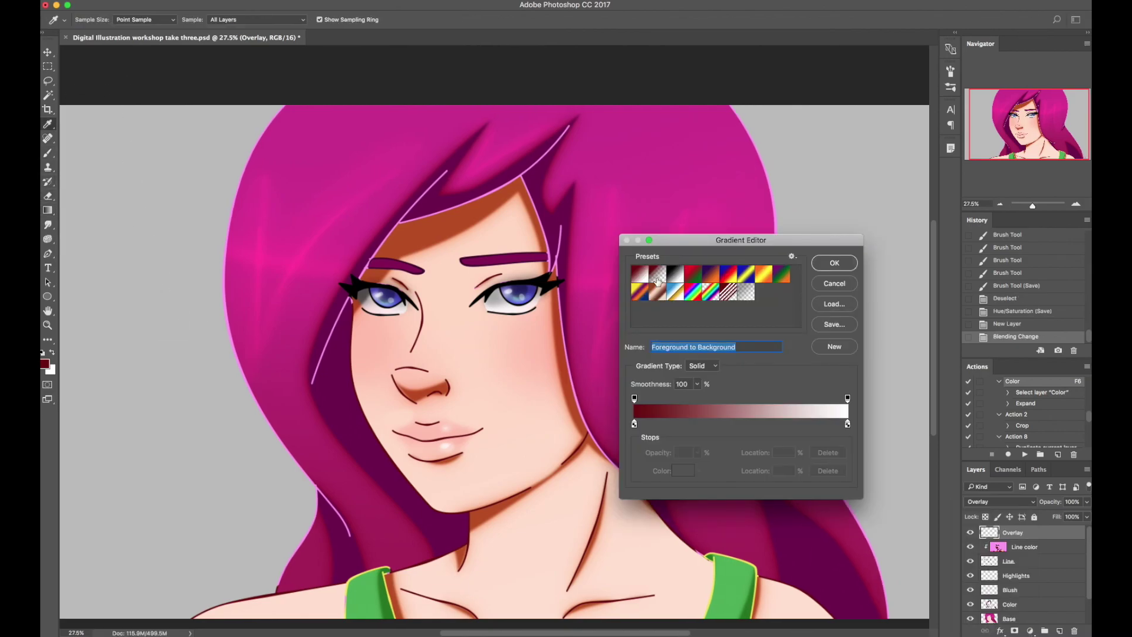
click(659, 274)
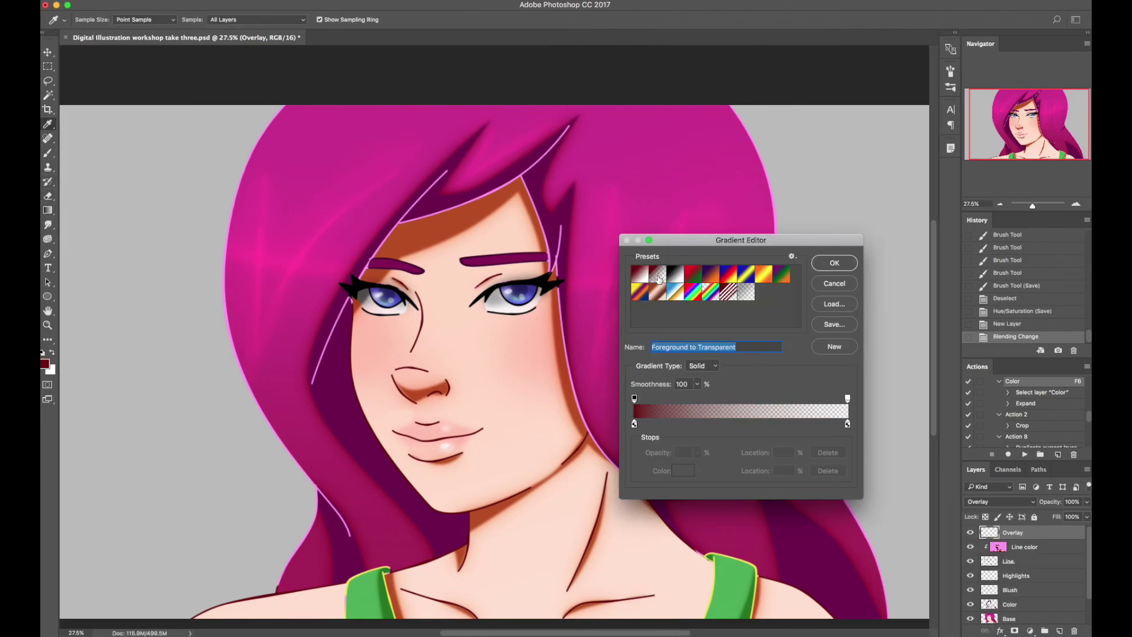
click(835, 263)
Choose a bright red foreground and draw a diagonal gradient from the canvas's upper-left corner in toward the hair
click(45, 363)
click(270, 407)
click(412, 371)
key(ctrl+minus)
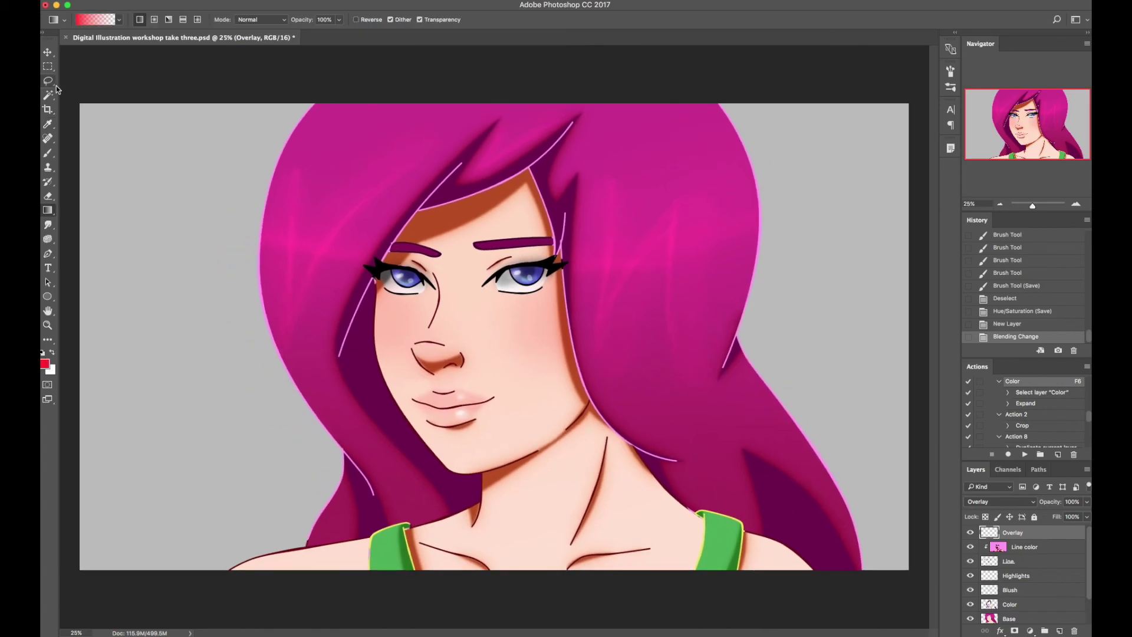
drag(76, 93, 331, 350)
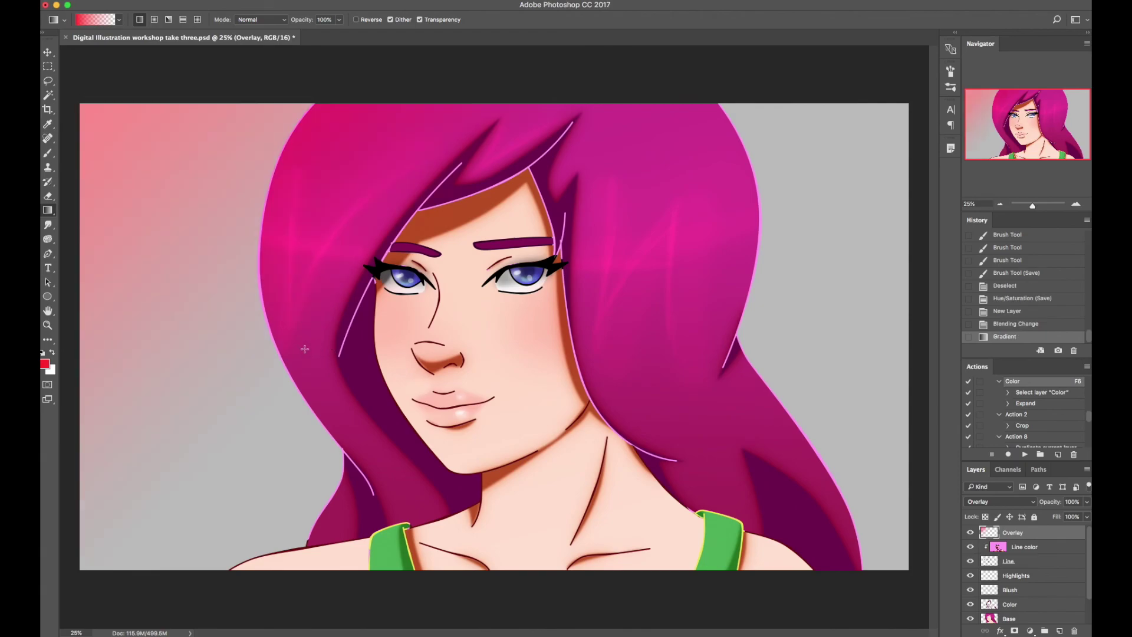
Choose a saturated blue-violet foreground and draw a gradient from the canvas's lower-left corner in toward the face
click(45, 363)
click(314, 418)
click(418, 375)
drag(79, 575, 427, 436)
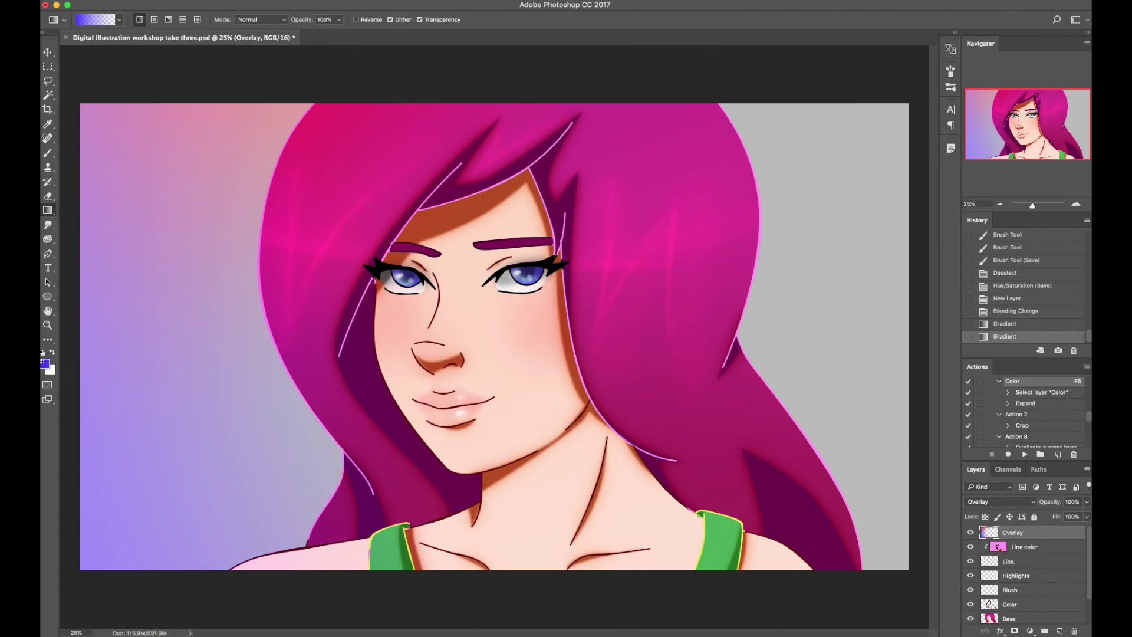
Set the foreground to bright green #24ff4d and draw a gradient from the canvas's upper-right corner in toward the face
click(44, 364)
click(314, 467)
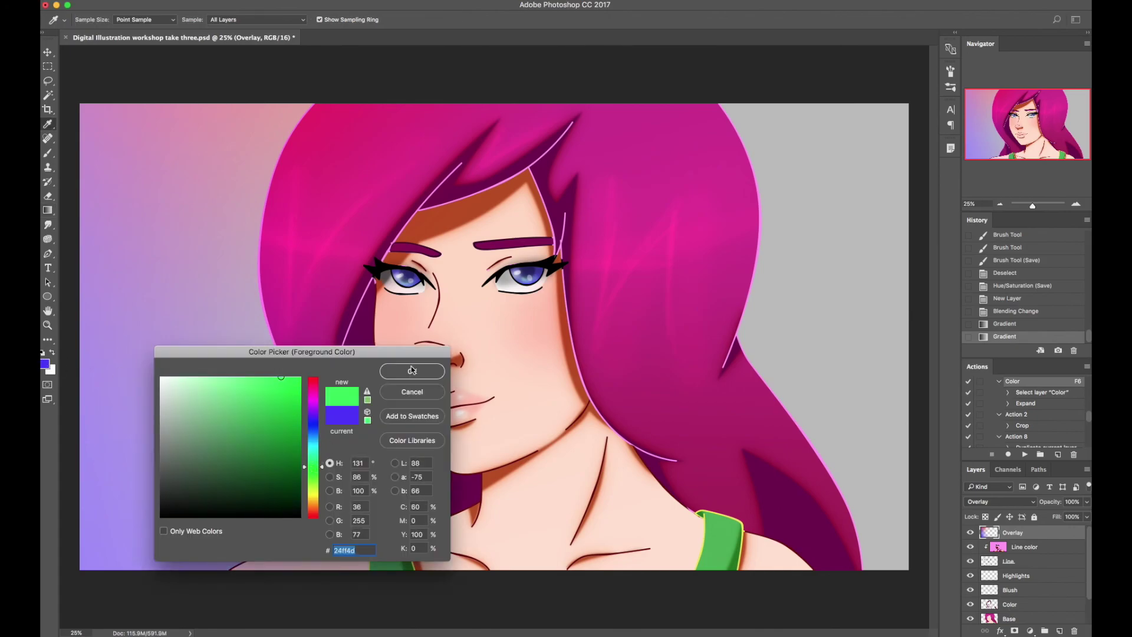
click(413, 370)
drag(914, 88, 644, 385)
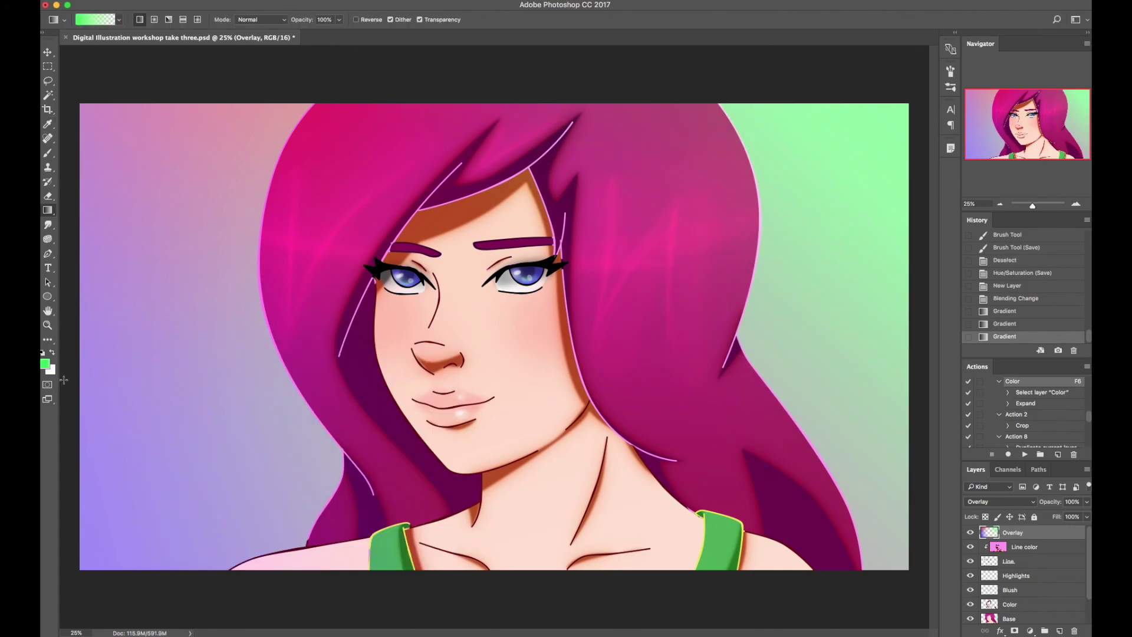
Add a bright yellow gradient at the canvas's lower-right corner, and hide and reshow the Overlay layer to compare its effect
click(45, 364)
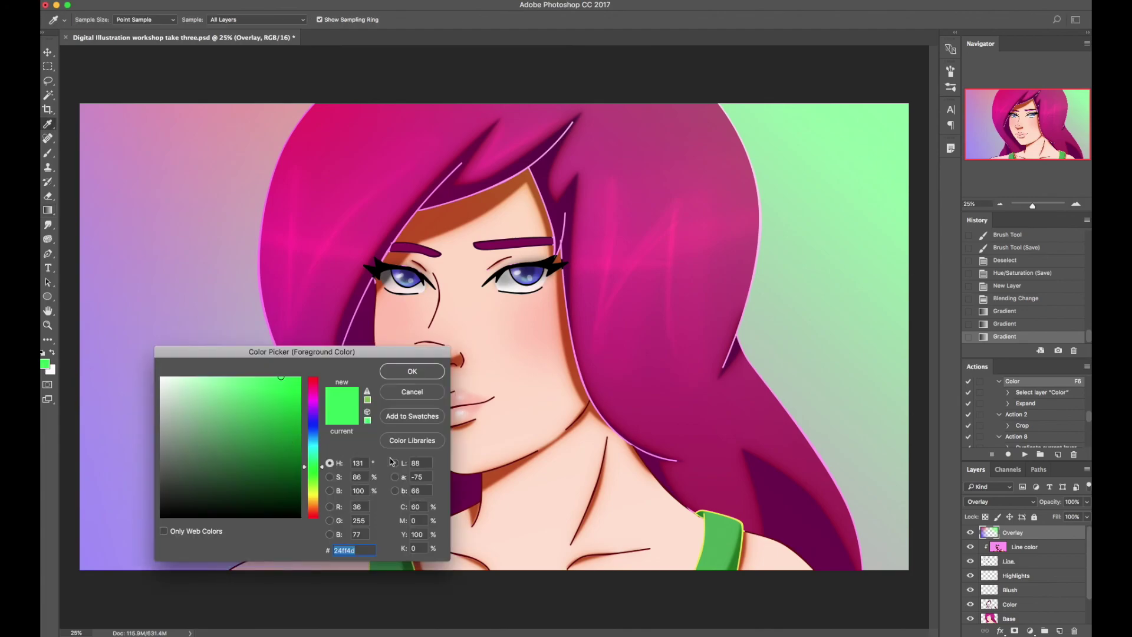
click(314, 513)
click(413, 370)
drag(693, 426, 893, 592)
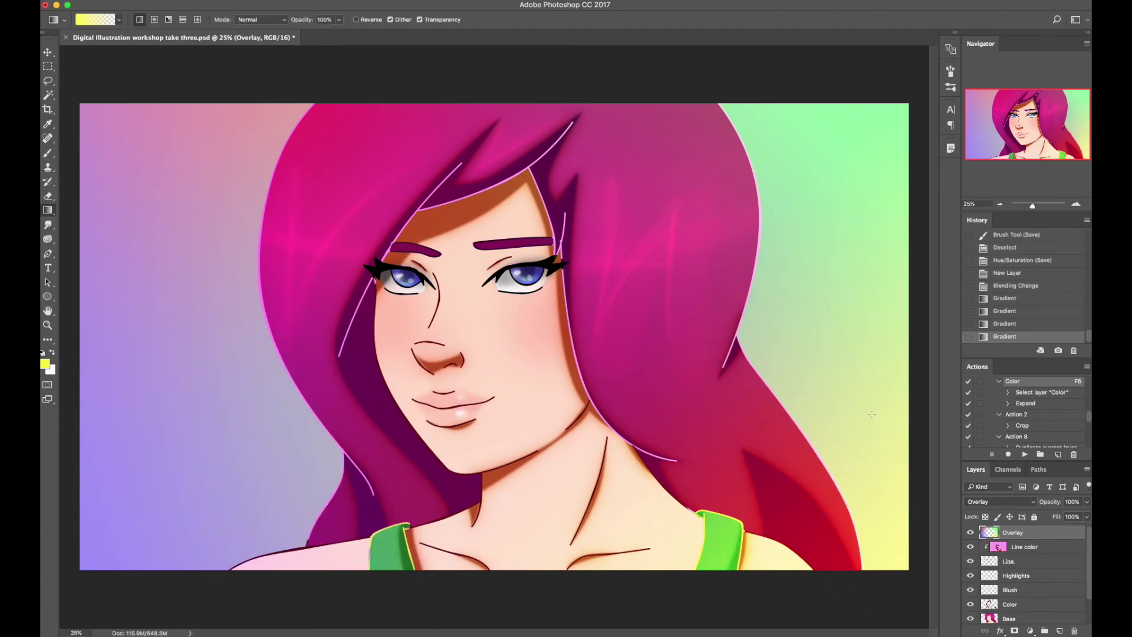
click(969, 532)
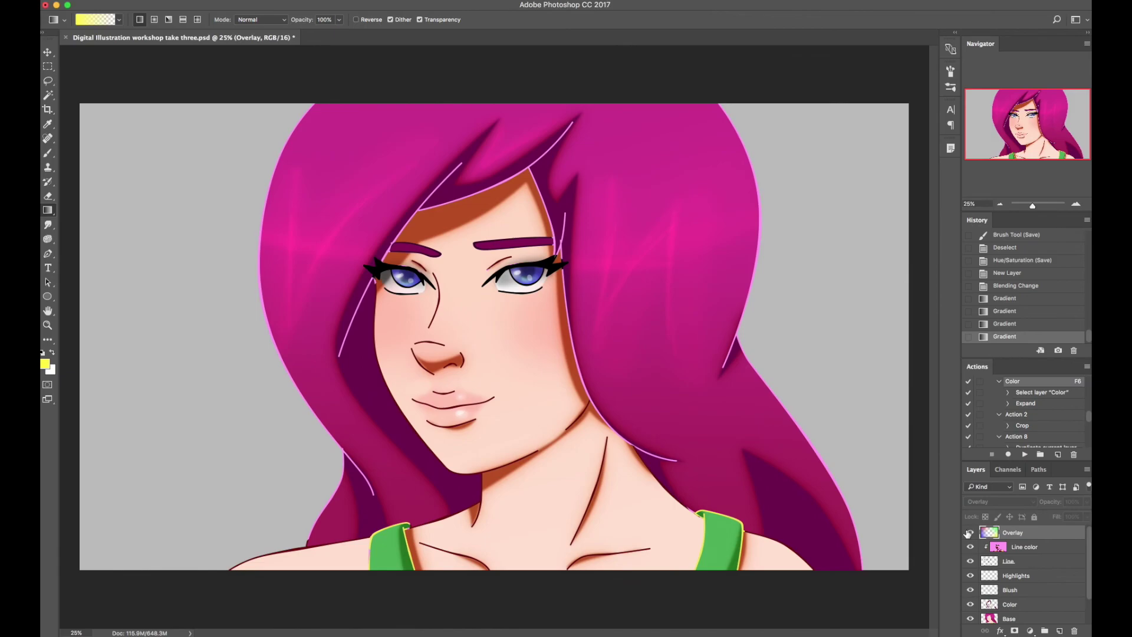
click(969, 533)
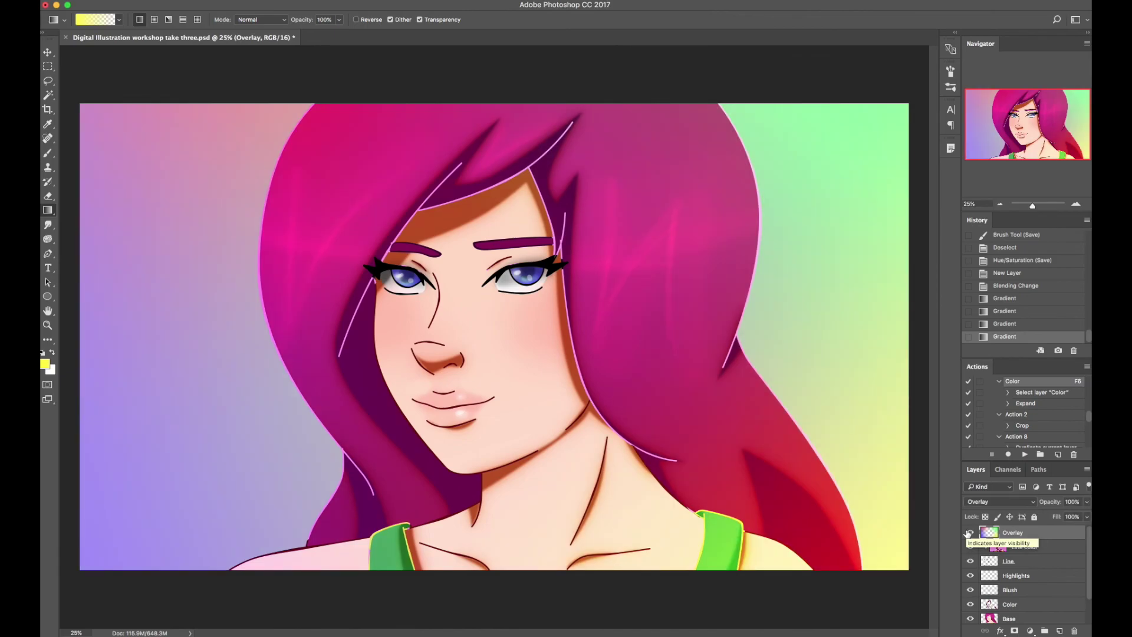